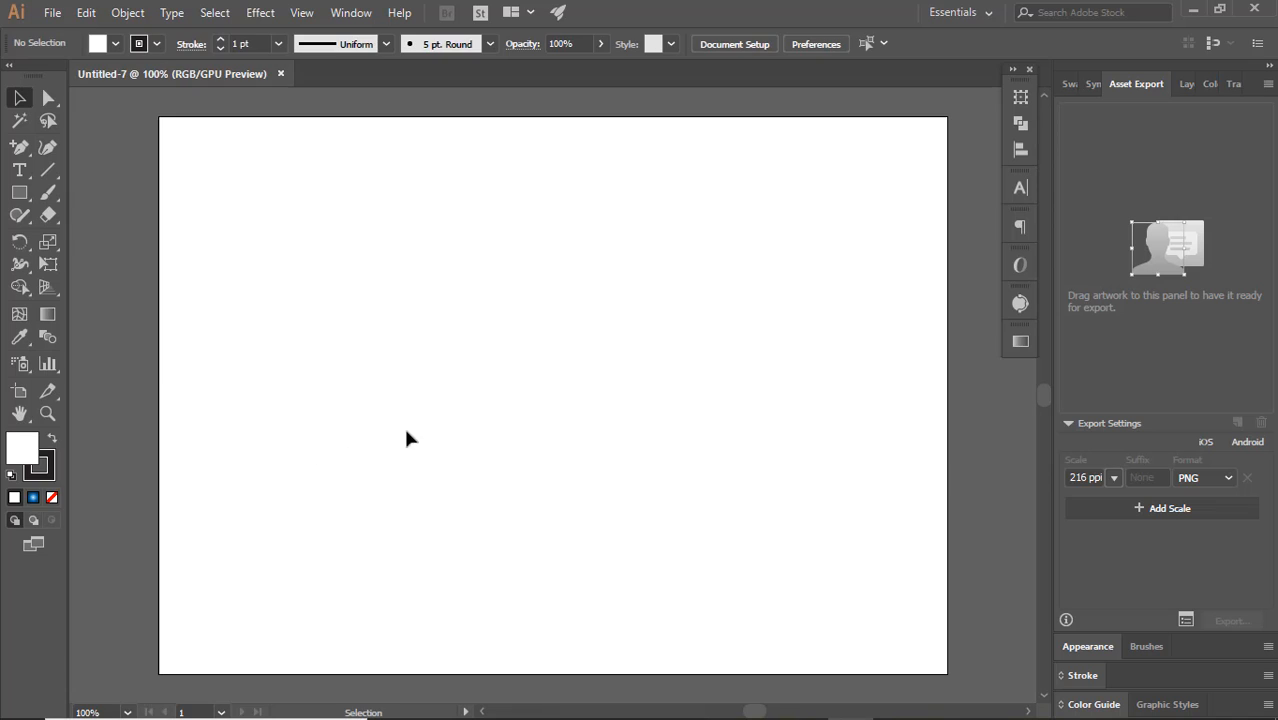
- Show the rulers and place a vertical and a horizontal guide that cross near the artboard's centre
click(293, 14)
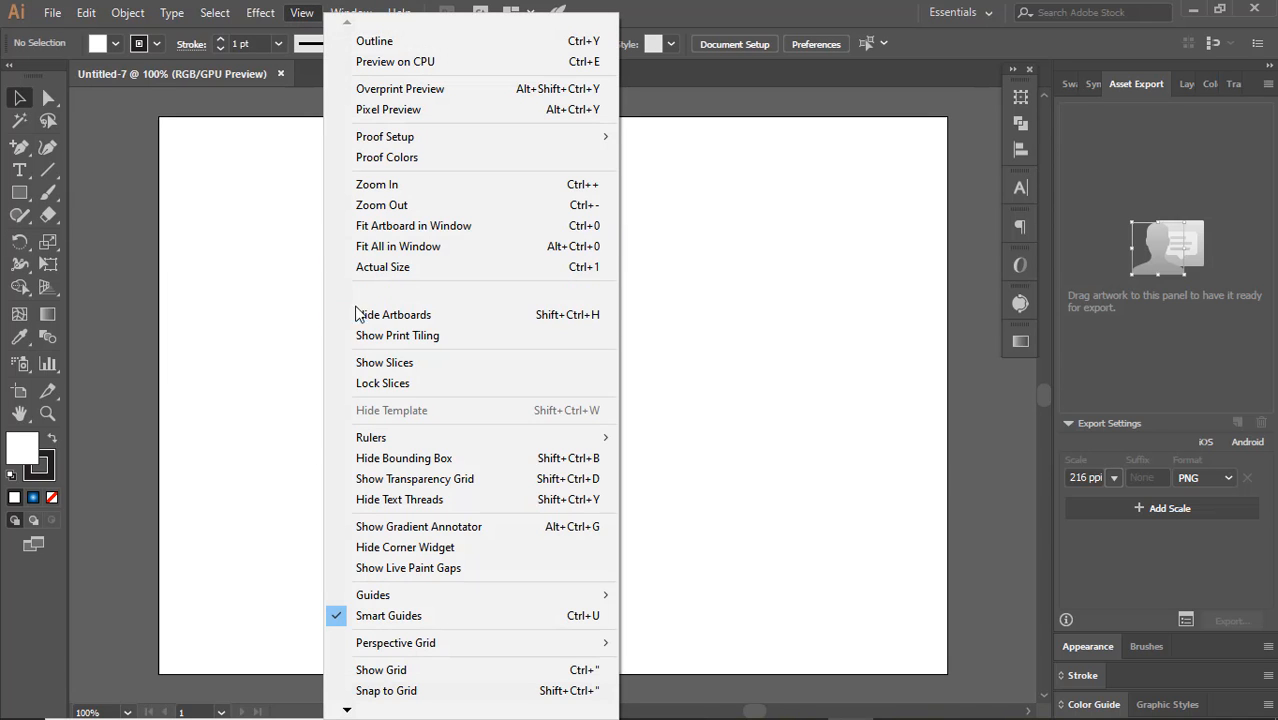
mouse_move(372, 440)
click(674, 437)
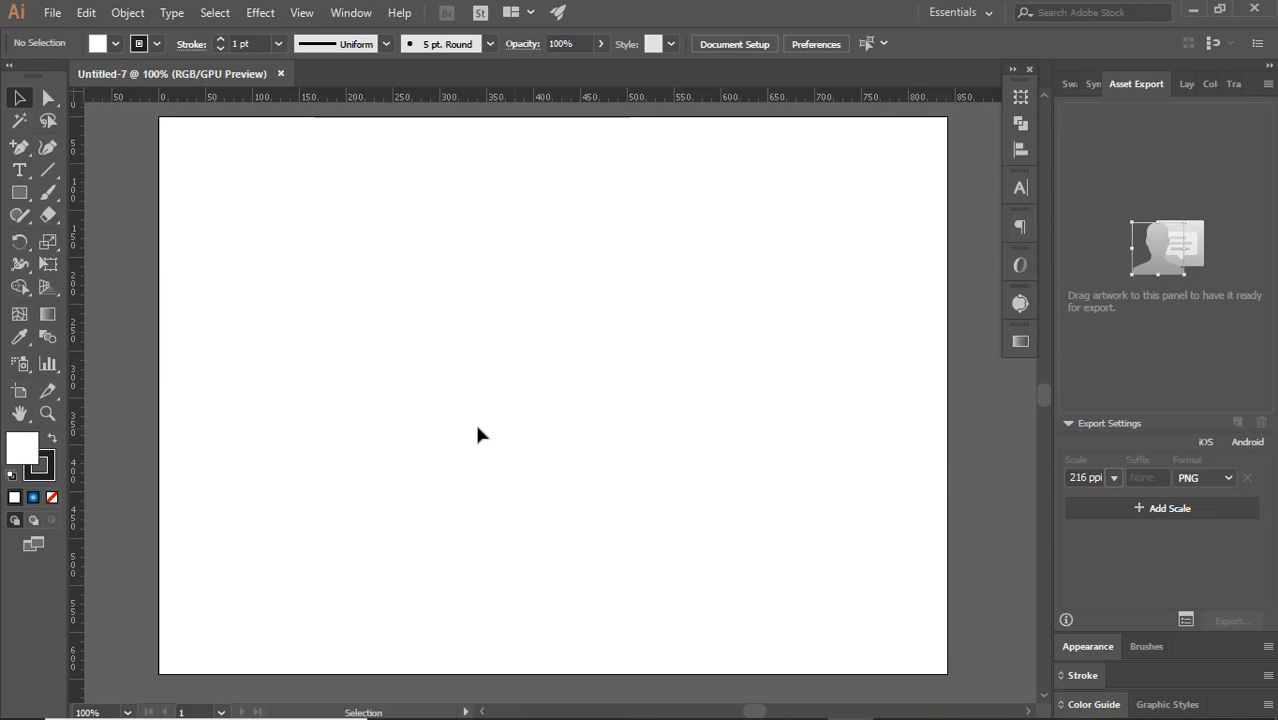
drag(80, 412, 577, 451)
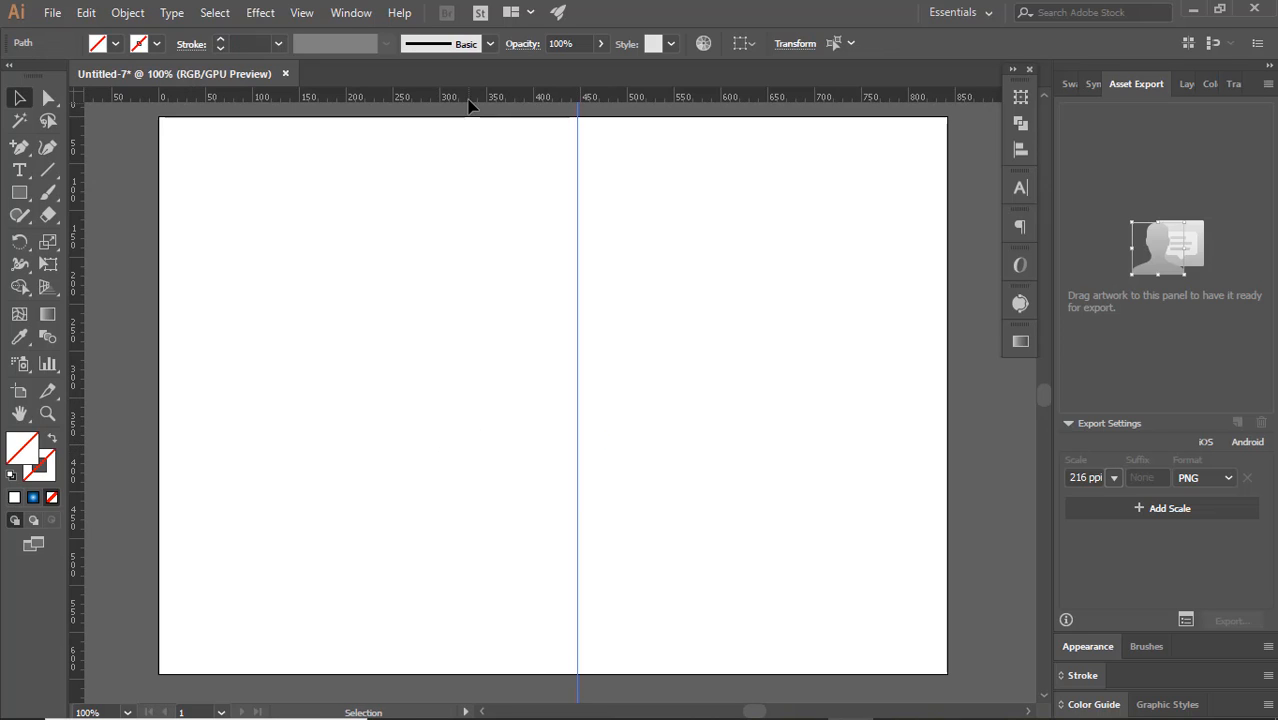
drag(471, 103, 487, 401)
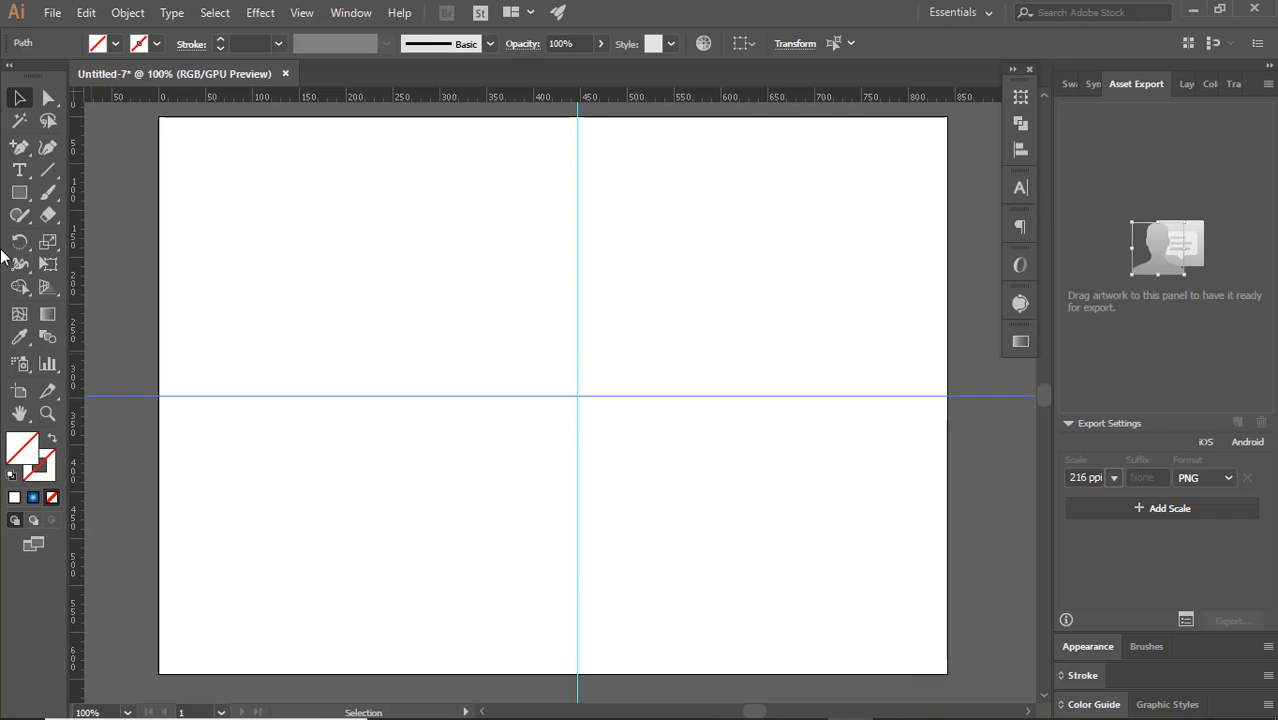
- Expand Layer 1 and lock both guides
click(1186, 85)
click(1113, 114)
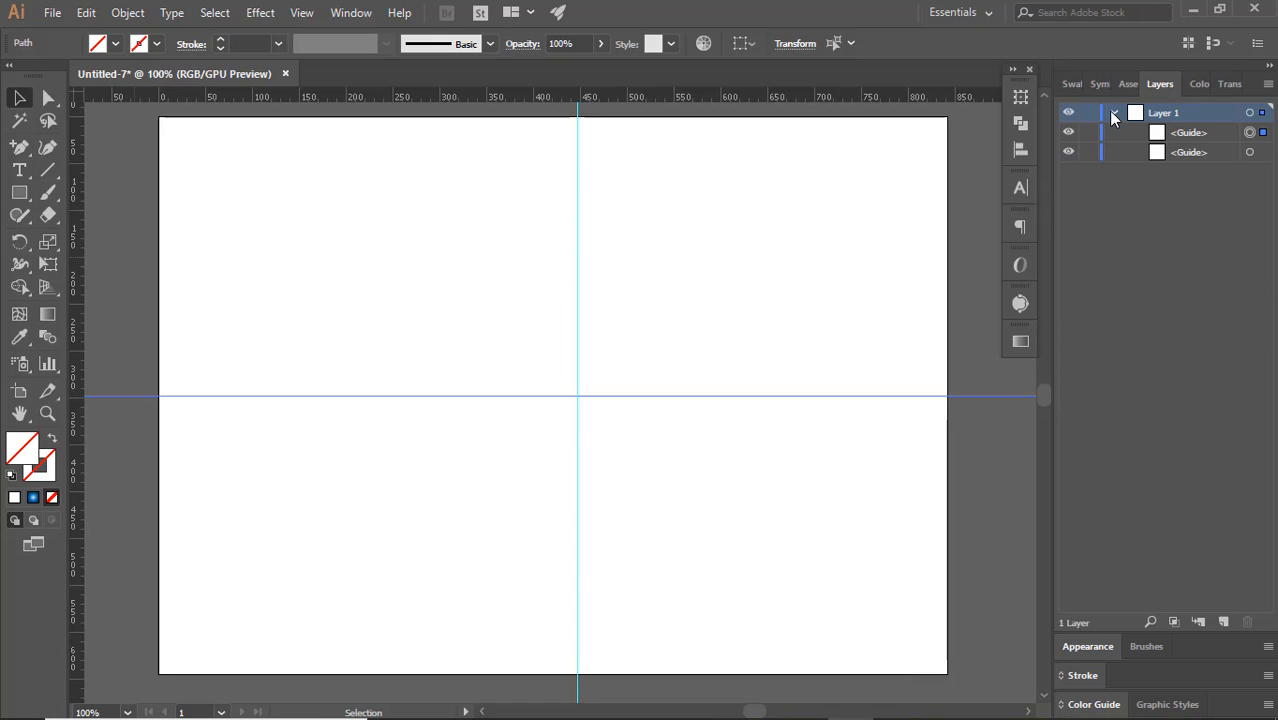
click(1088, 133)
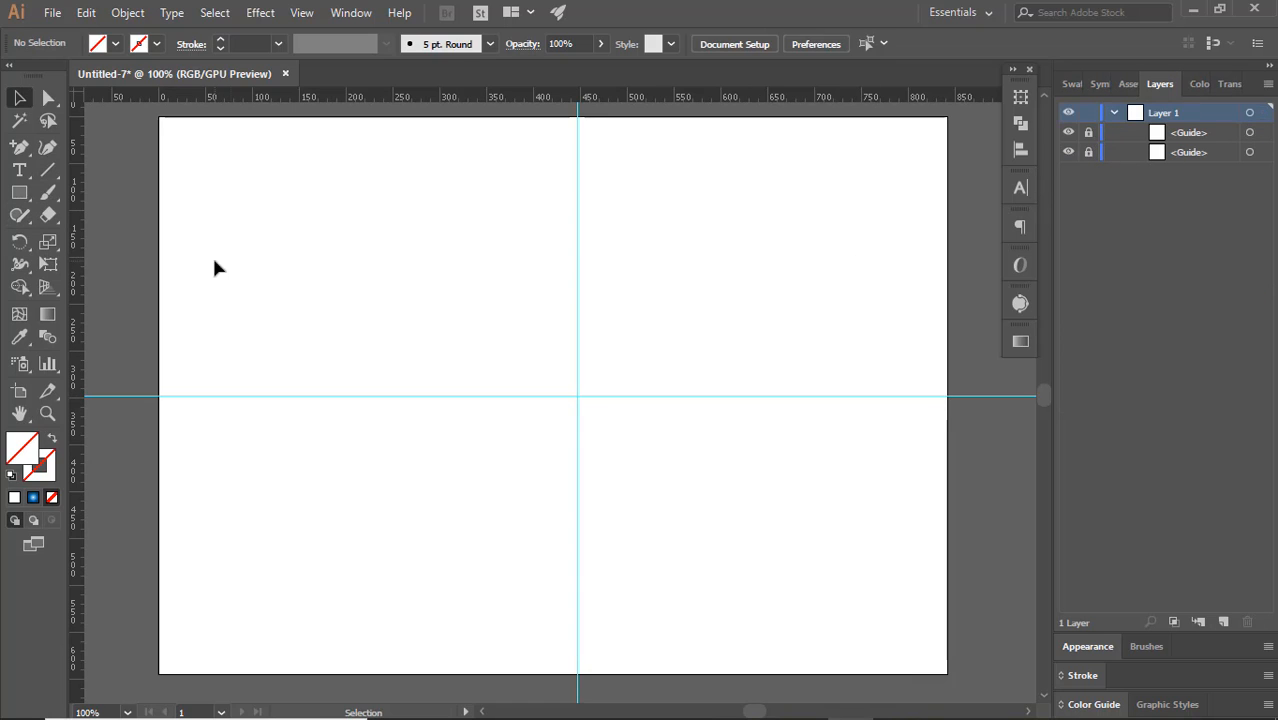
- Draw half a heart with the Pen tool, from the guides' intersection out along the horizontal guide and back to the vertical guide
drag(19, 148, 62, 147)
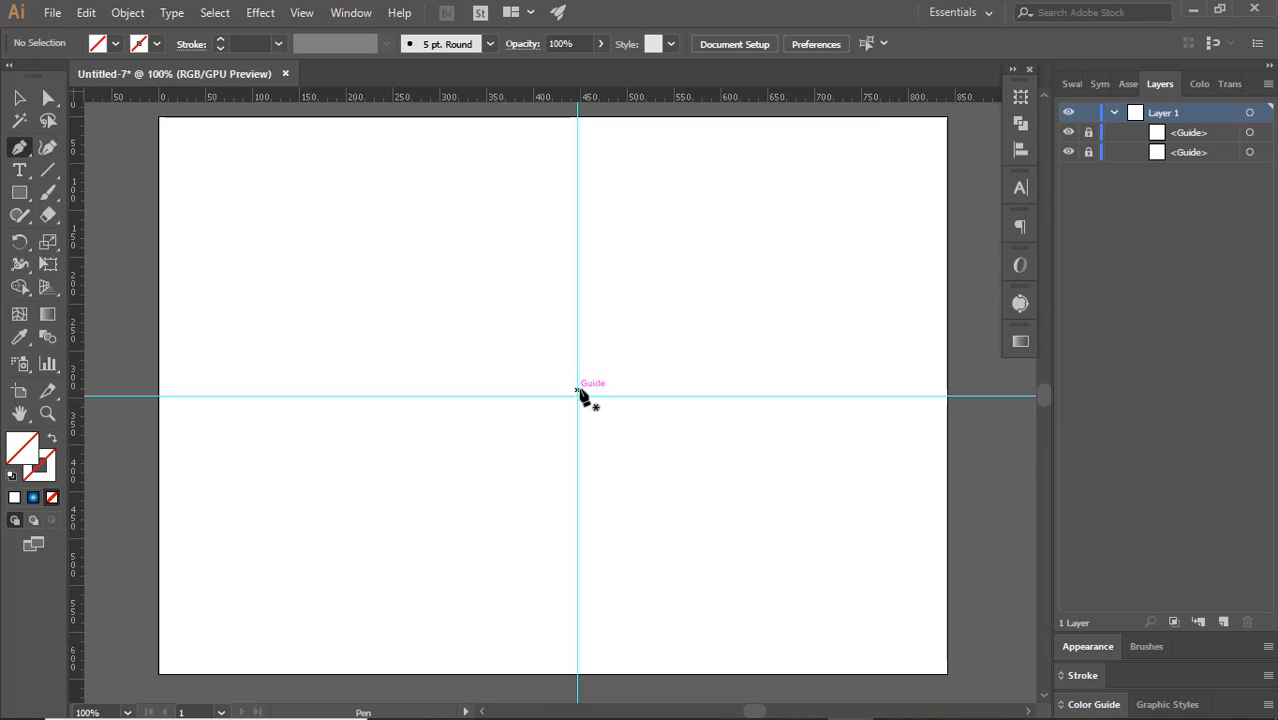
click(576, 396)
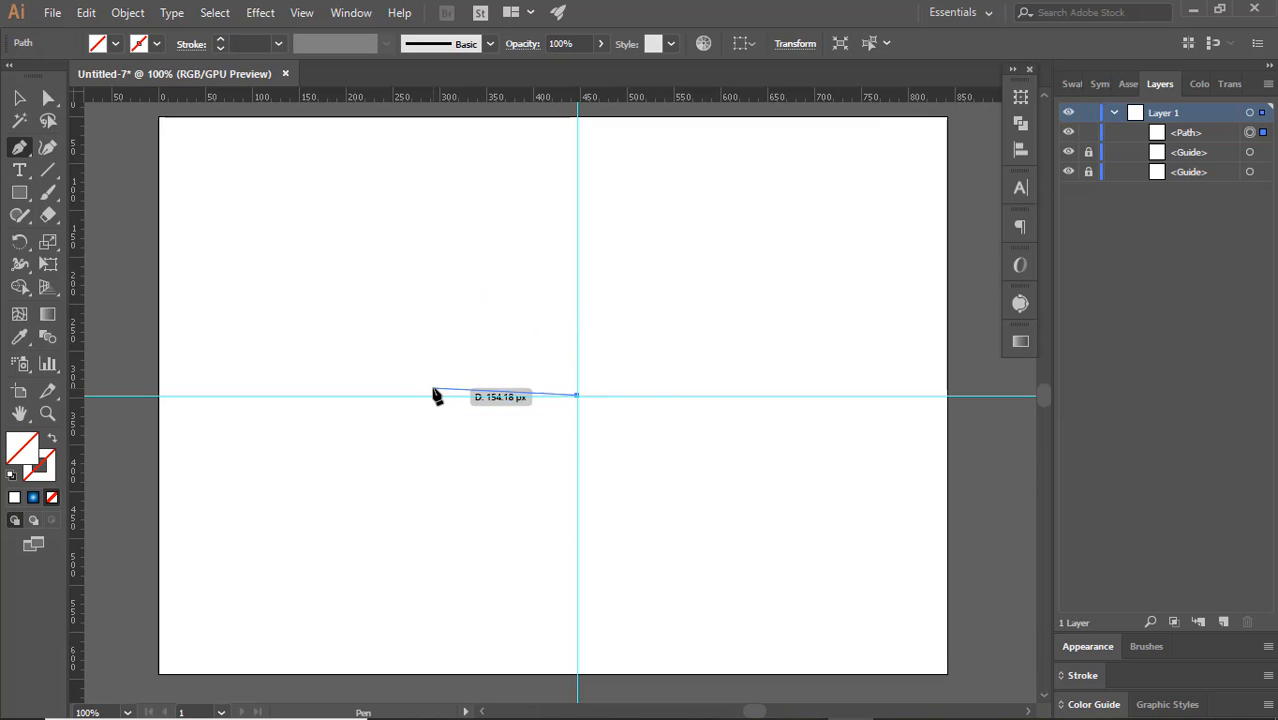
drag(410, 396, 341, 620)
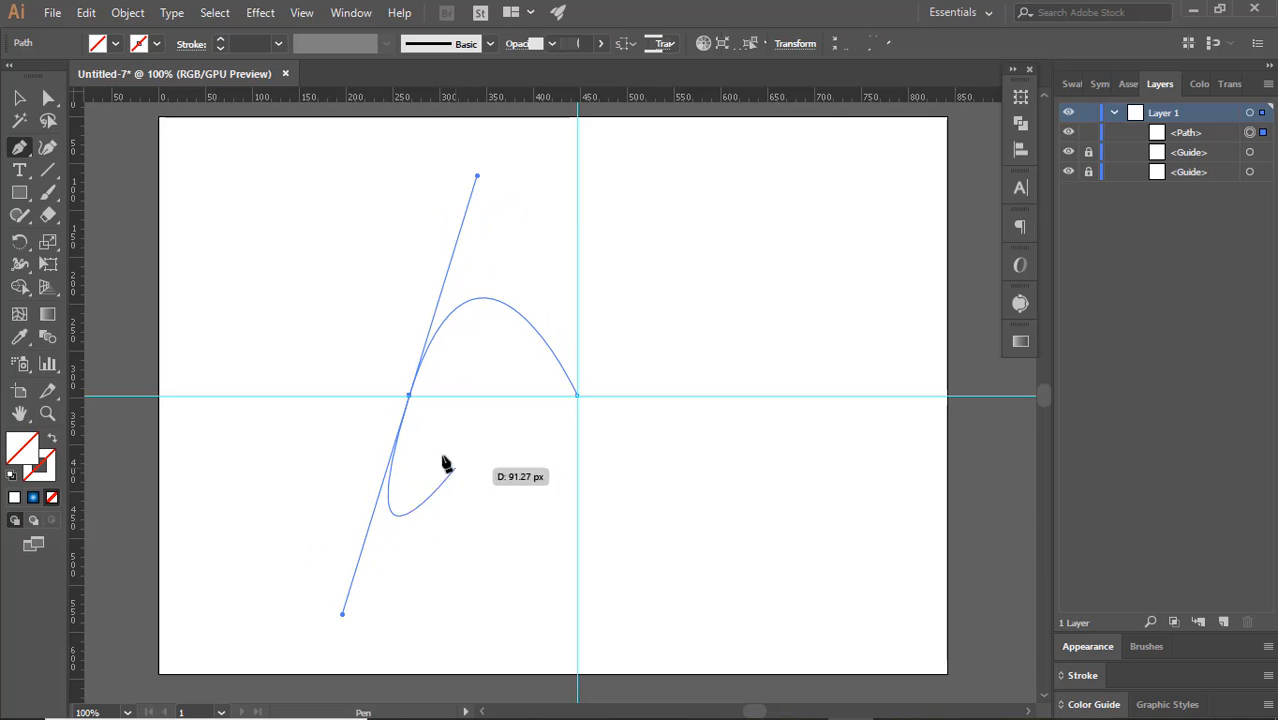
click(410, 397)
scroll(534, 500, down, 3)
drag(577, 499, 737, 591)
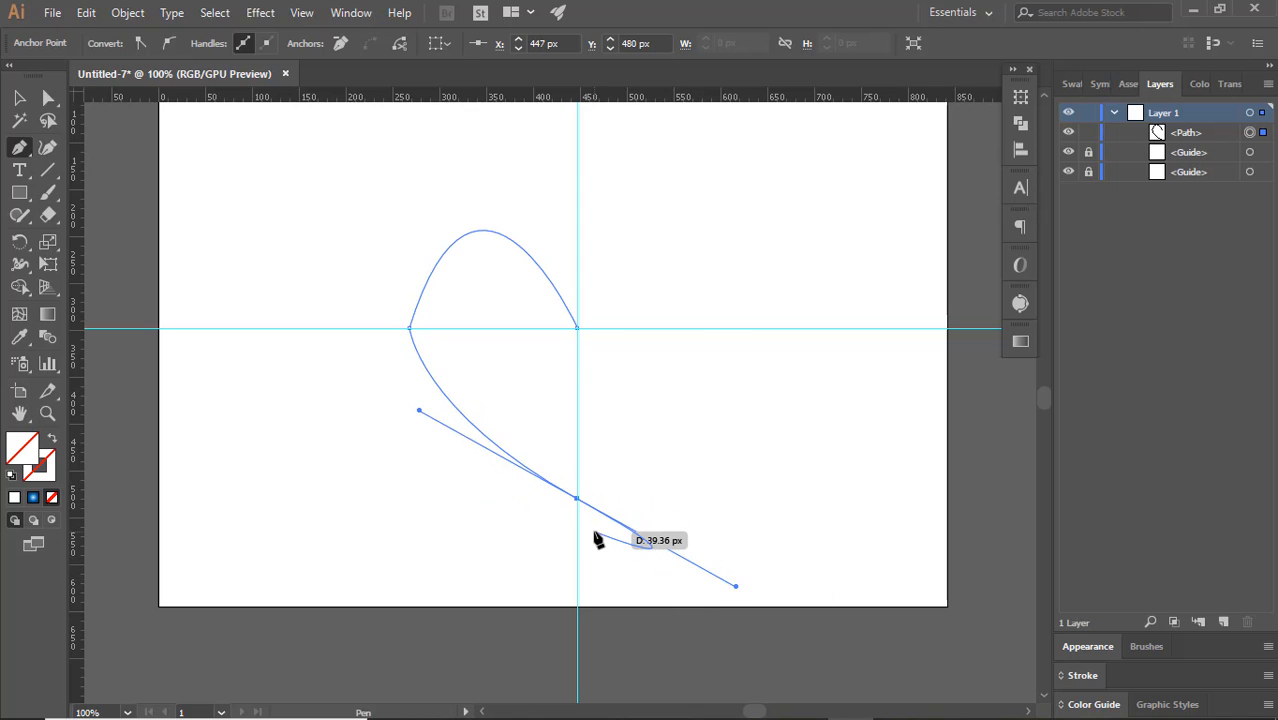
key(v)
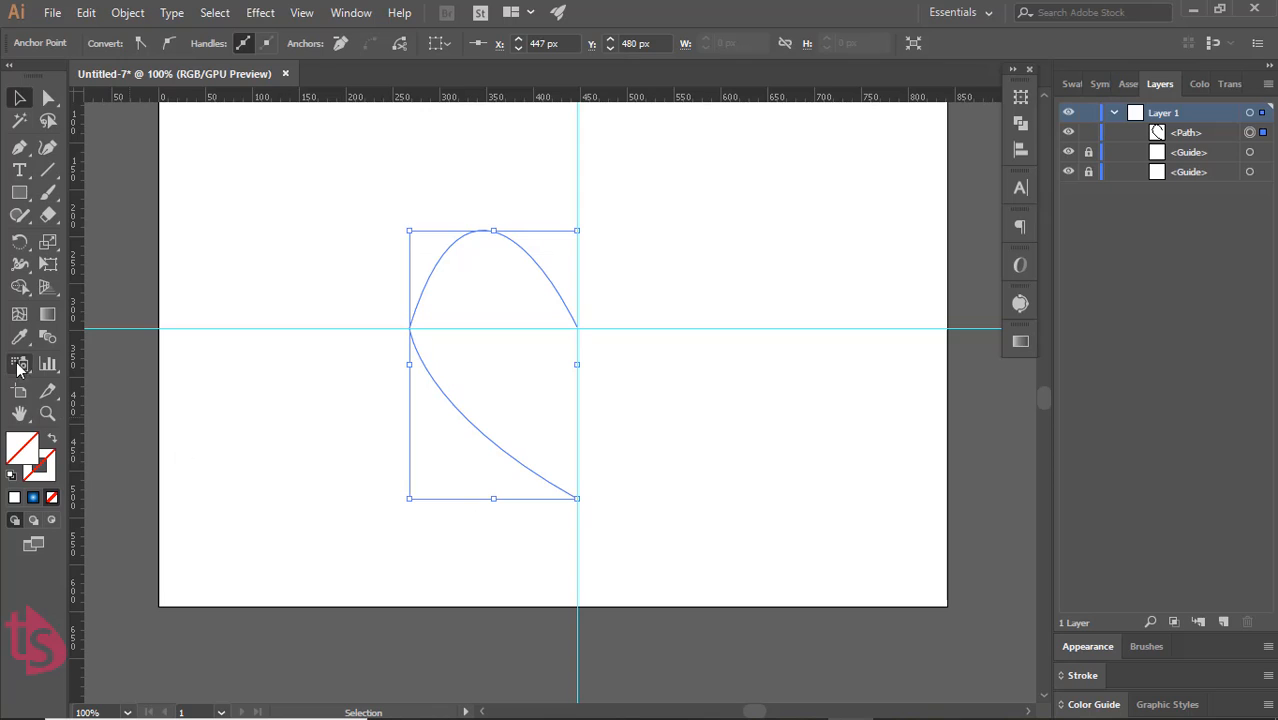
- Give the half-heart path the default black stroke and no fill, leaving it deselected
click(47, 476)
click(12, 477)
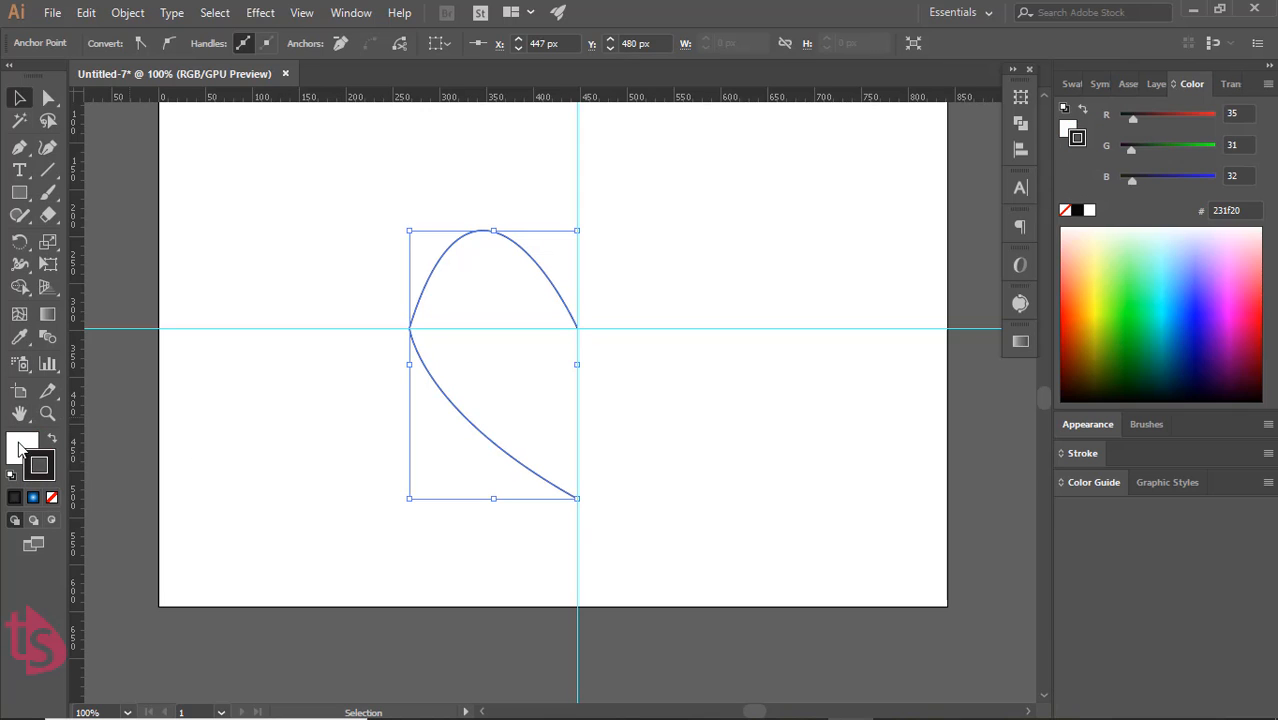
click(52, 497)
click(509, 294)
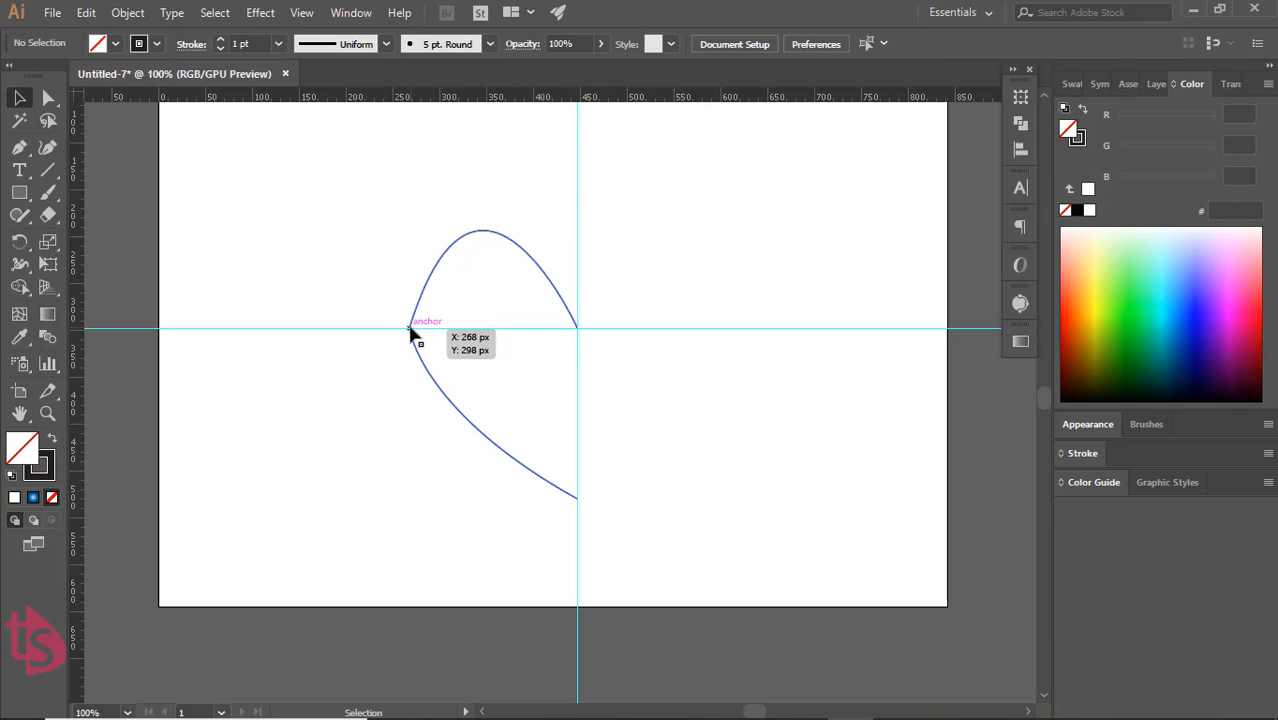
- Adjust the upper handle of the half heart's left anchor and convert that anchor to a smooth point
click(411, 330)
click(47, 100)
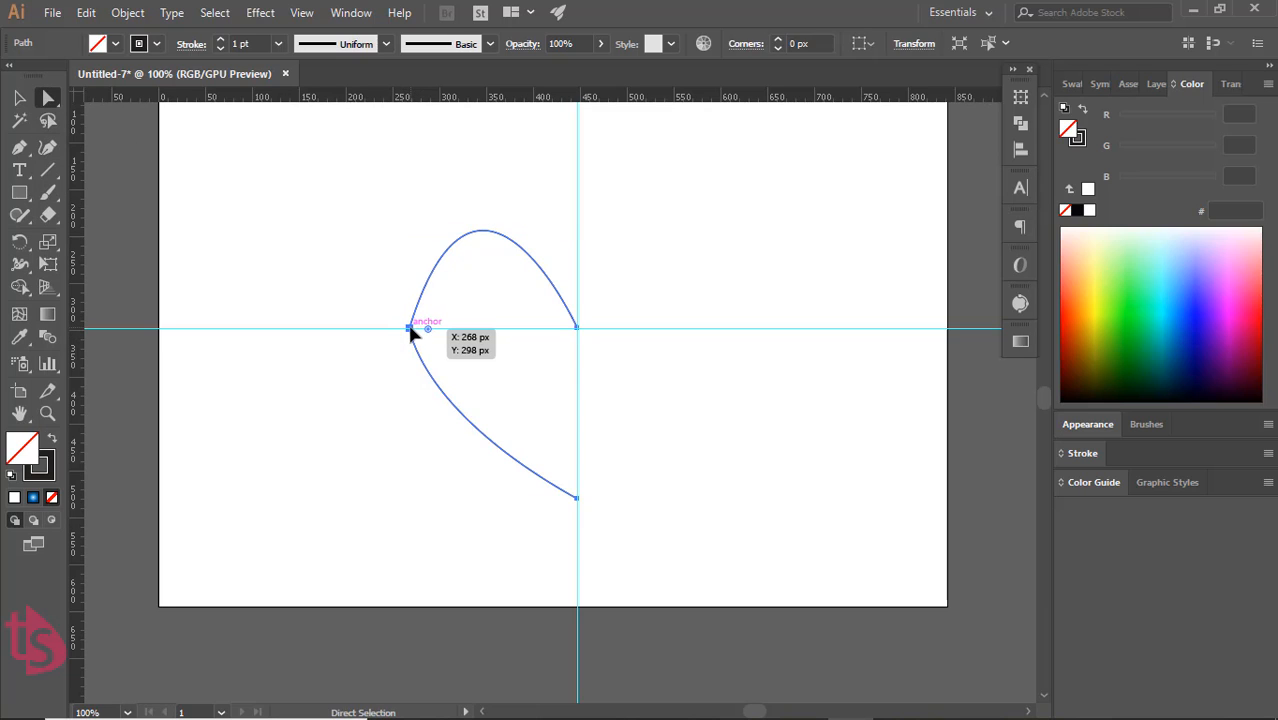
click(410, 329)
scroll(420, 290, up, 3)
drag(477, 200, 503, 228)
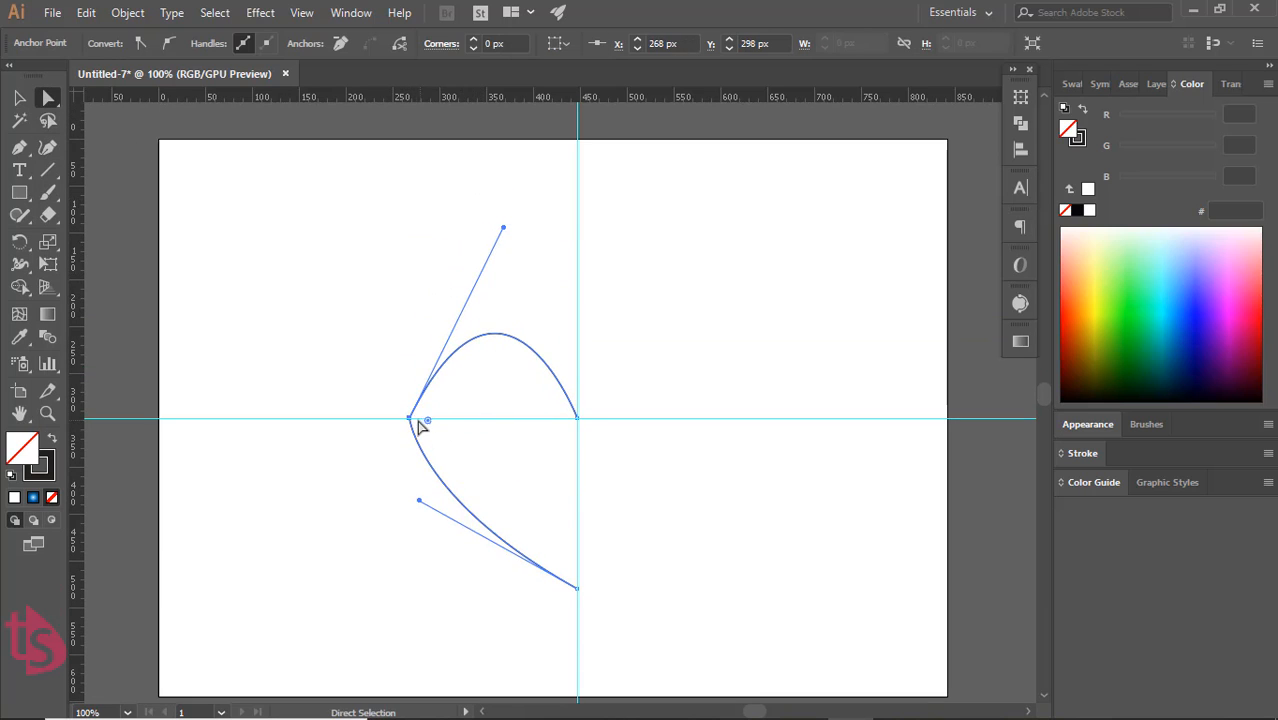
click(170, 44)
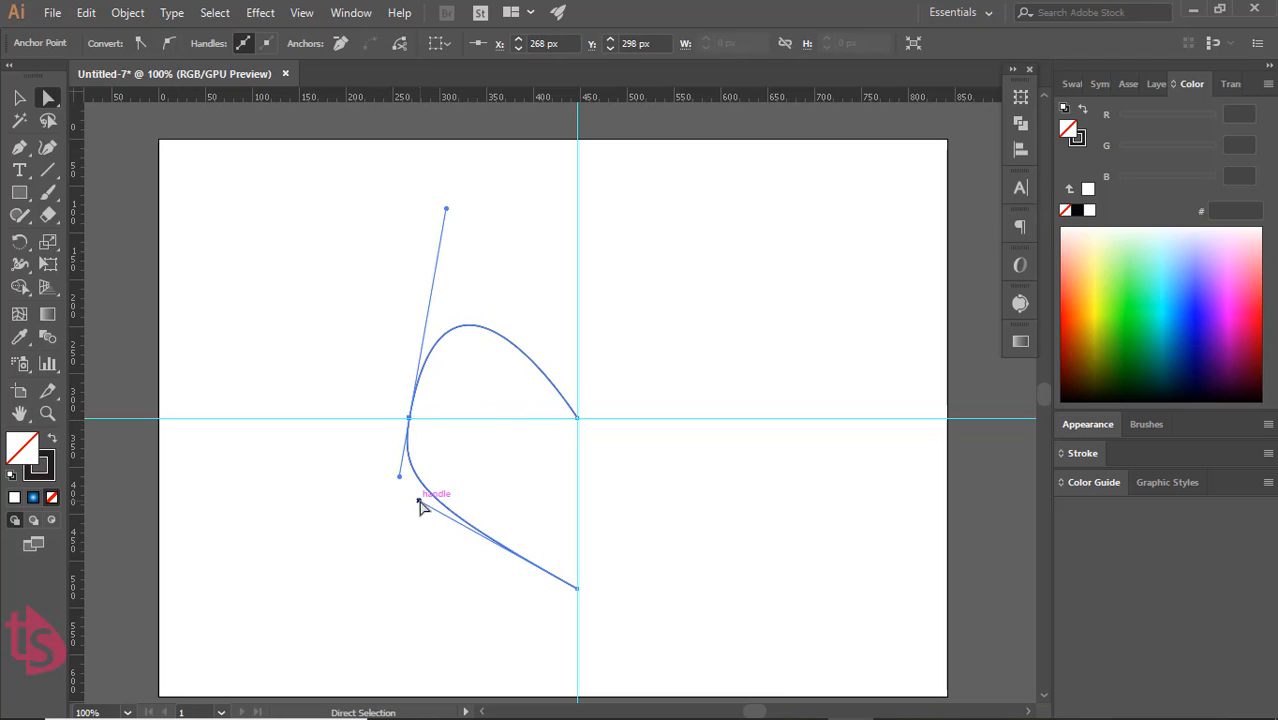
- Reshape the curves with the left and bottom anchors' handles, and move the left anchor inward along the horizontal guide to X 307 px
drag(420, 500, 521, 569)
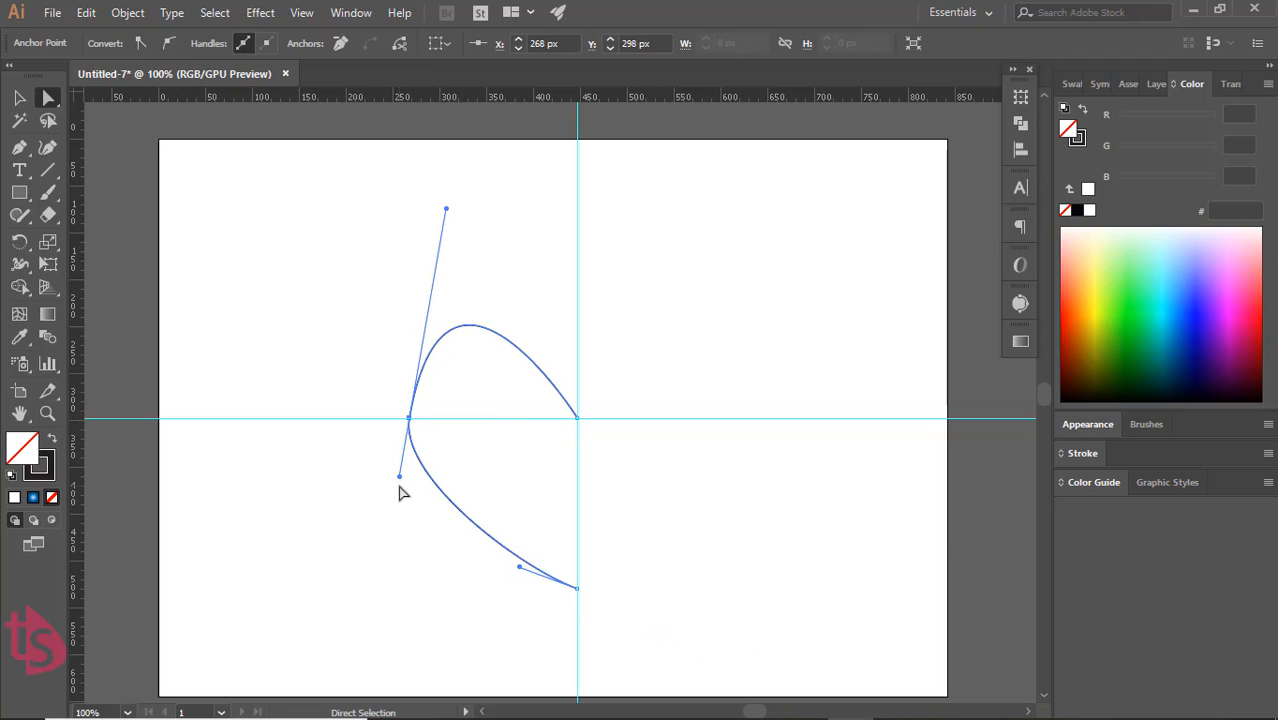
drag(402, 480, 409, 478)
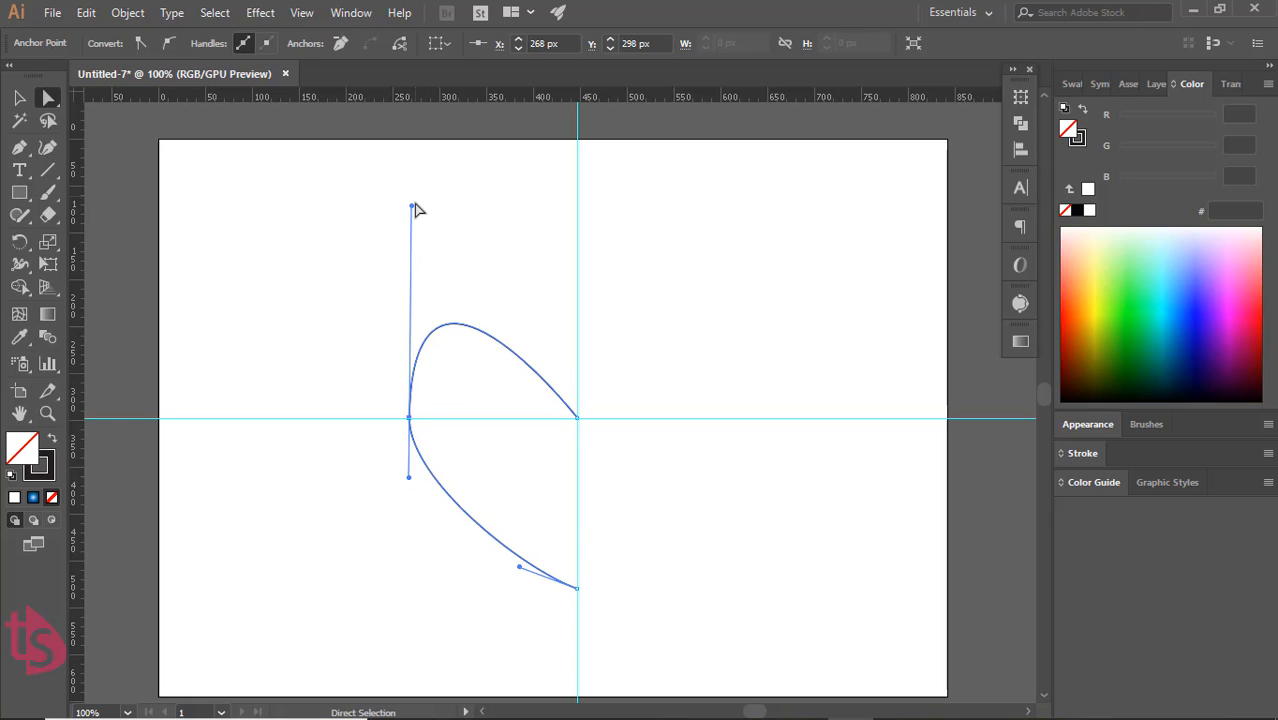
drag(410, 207, 471, 233)
drag(391, 476, 398, 465)
drag(452, 228, 437, 265)
drag(410, 421, 447, 423)
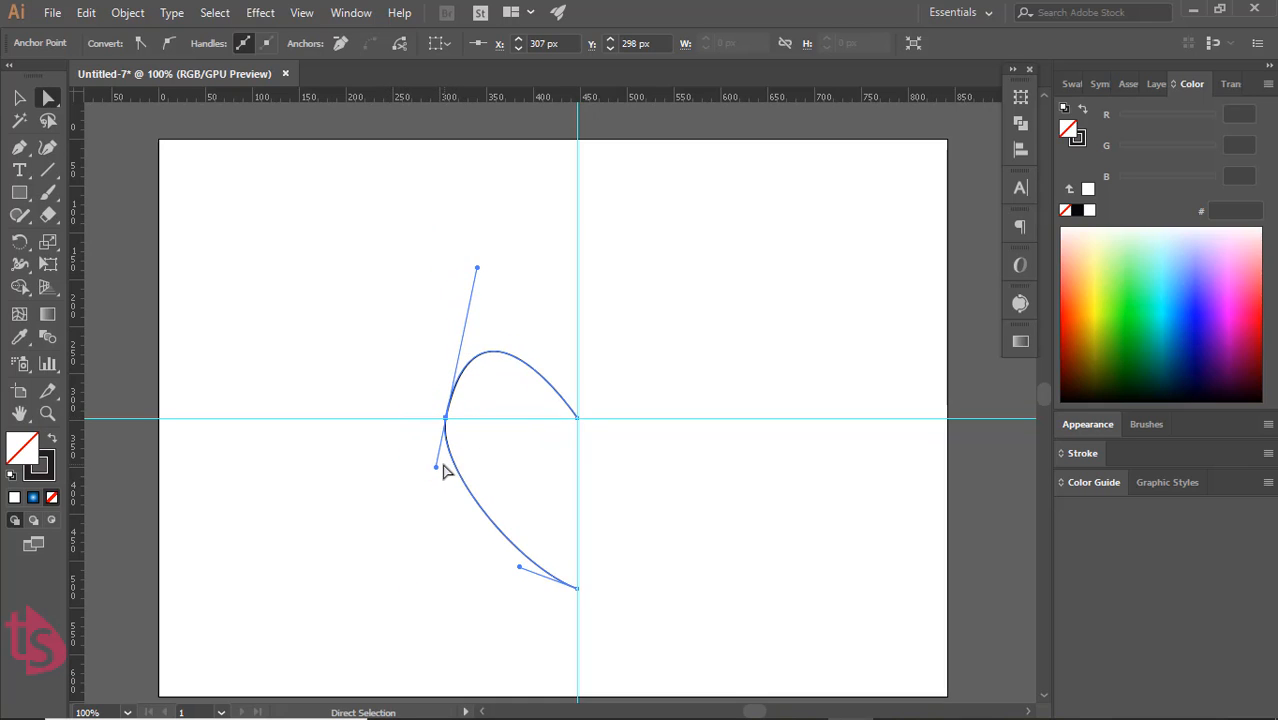
- Refine both handles of the left anchor to tilt the upper lobe inward and round out the lower curve
click(440, 478)
click(446, 418)
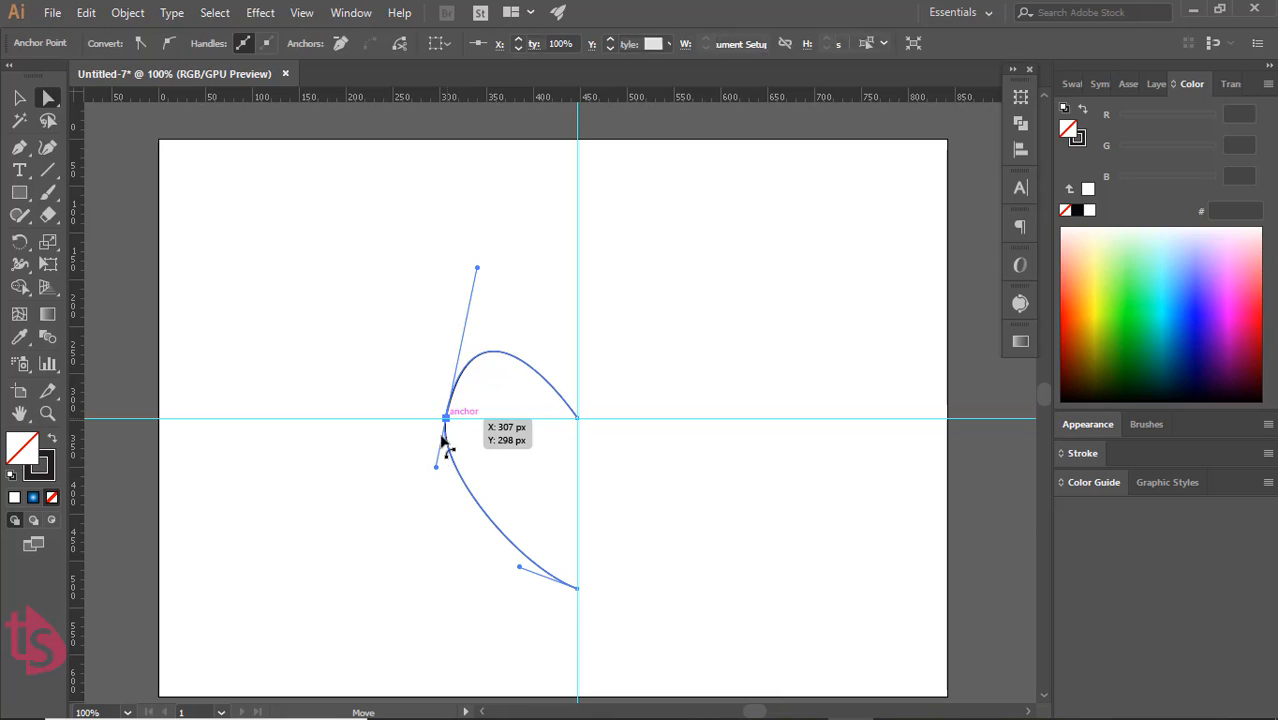
click(436, 469)
drag(436, 469, 445, 500)
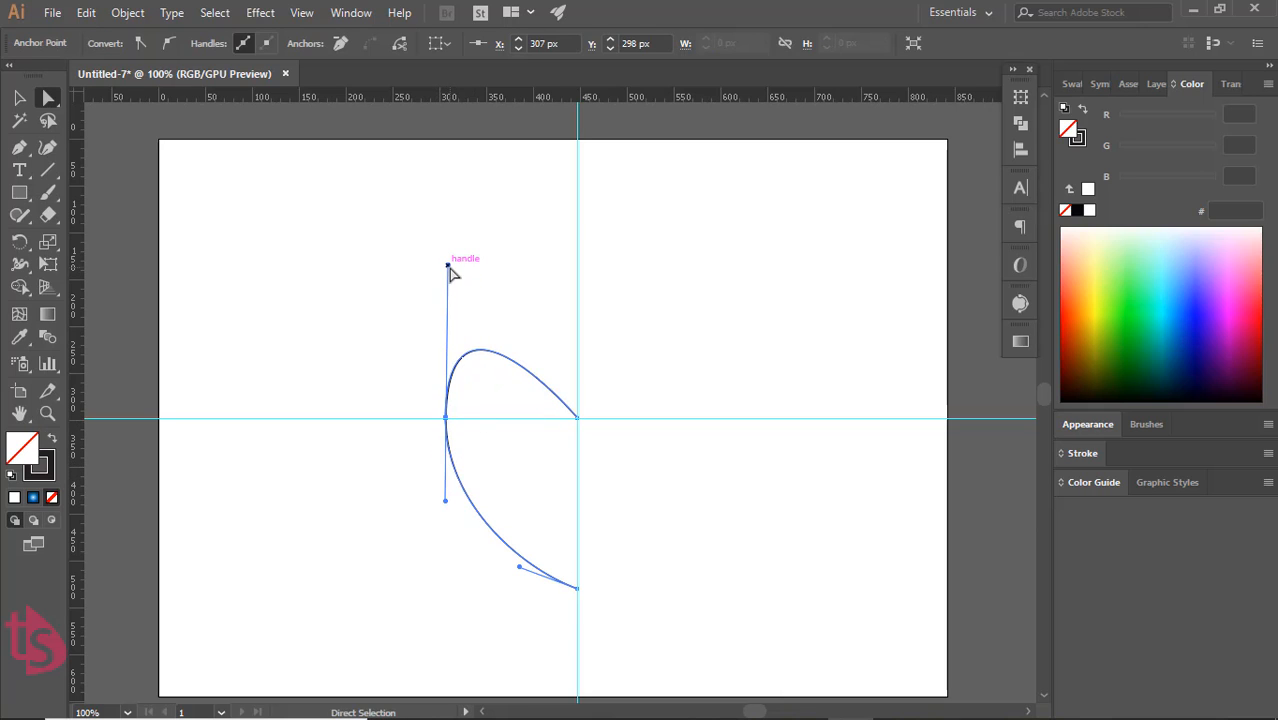
drag(448, 266, 489, 266)
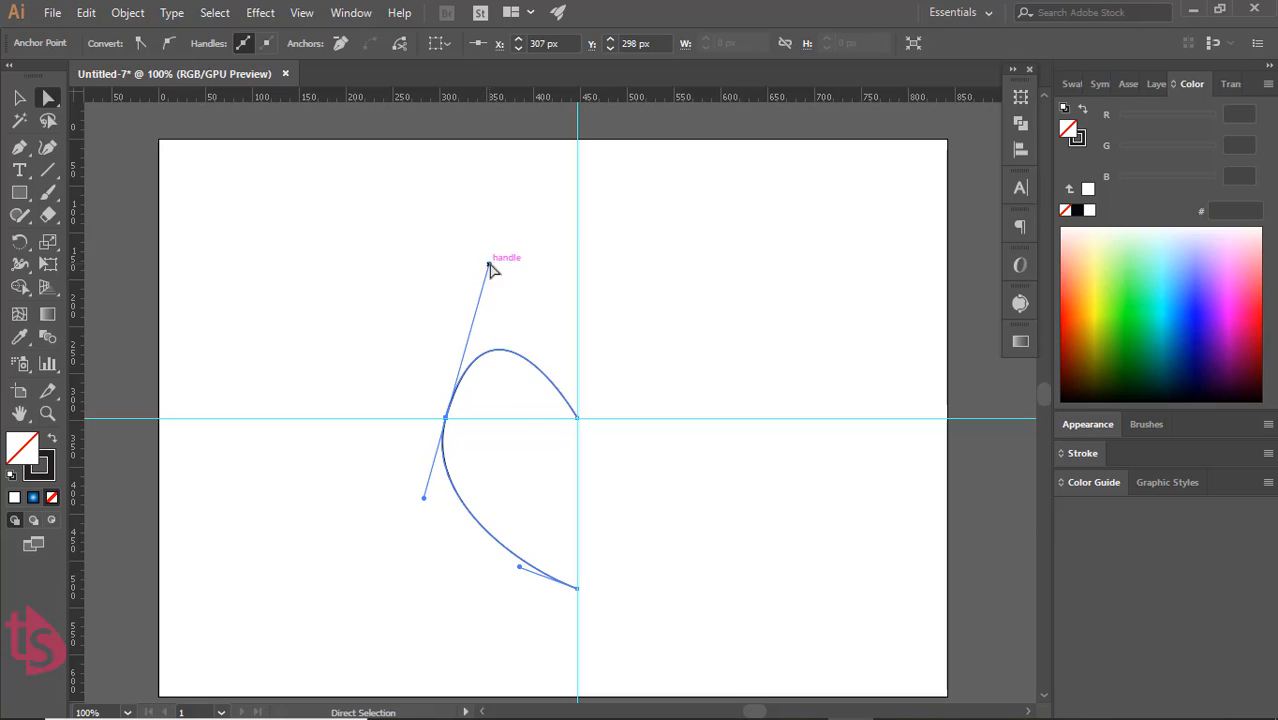
drag(424, 498, 434, 492)
click(616, 548)
- Raise the bottom anchor's handle to bend the lower curve inward, and angle only the left anchor's upper handle with the Anchor Point tool
scroll(627, 490, down, 1)
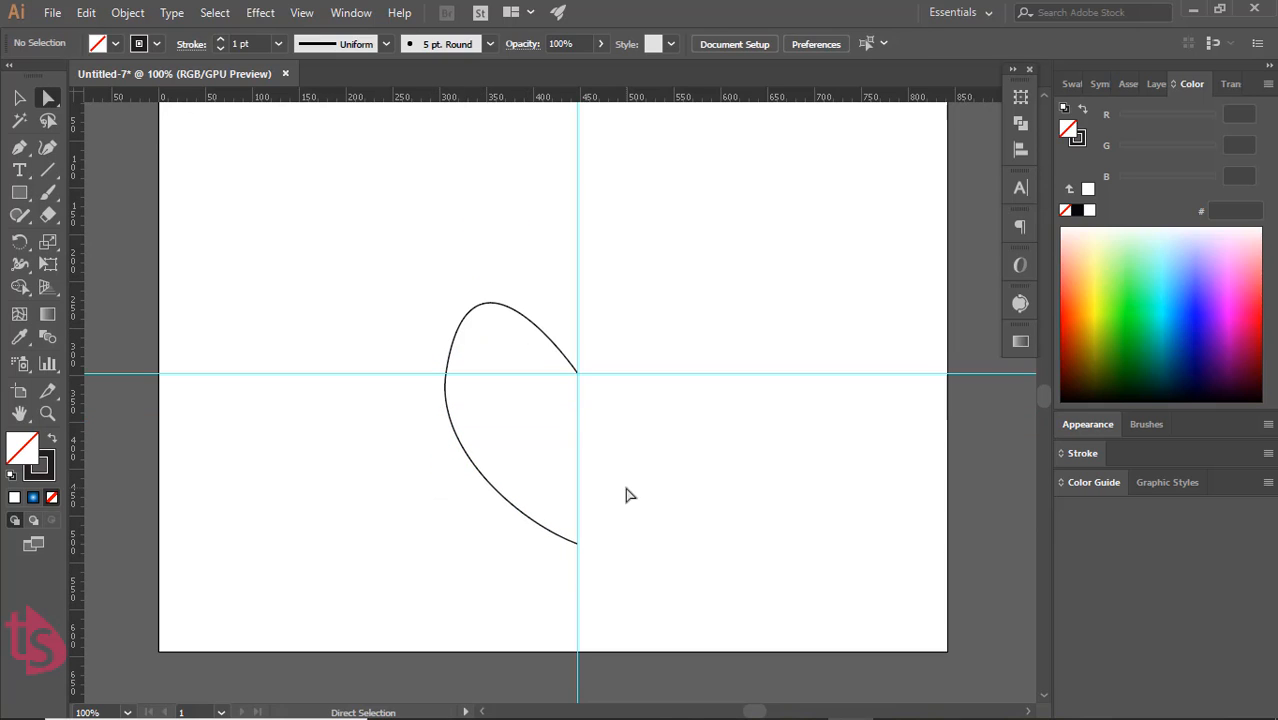
click(577, 545)
drag(519, 523, 529, 480)
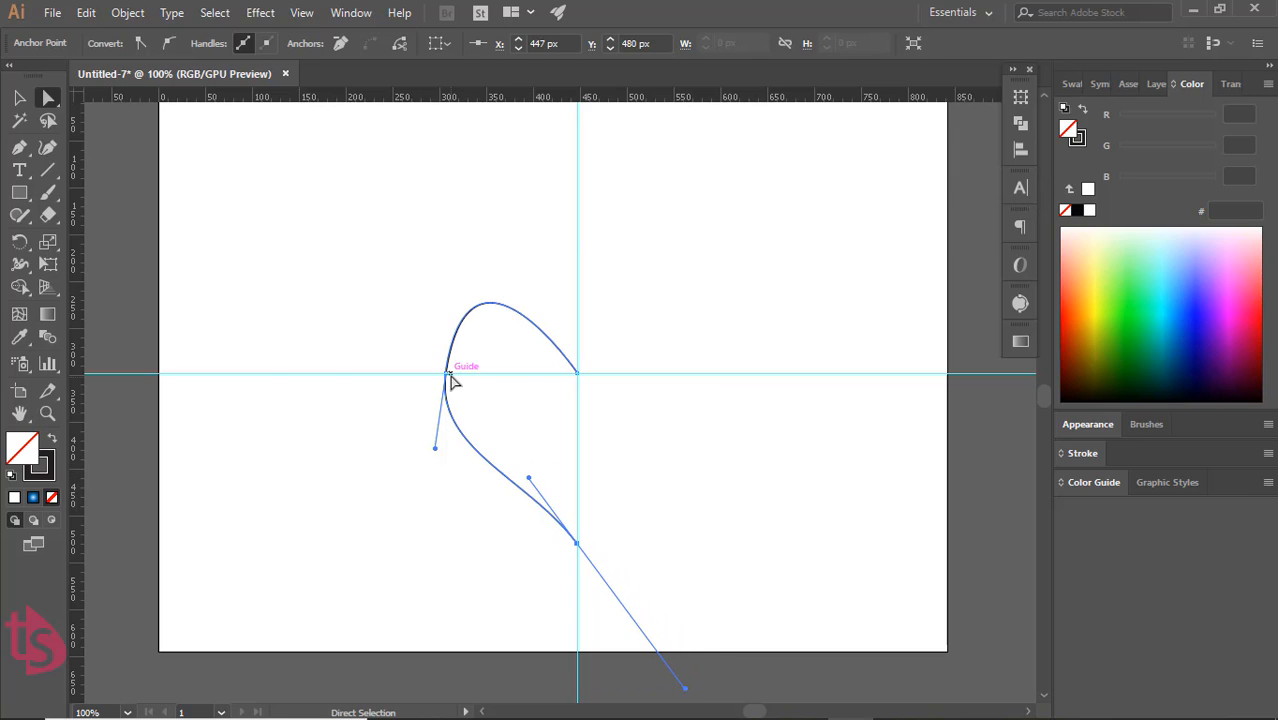
click(445, 373)
drag(19, 147, 72, 215)
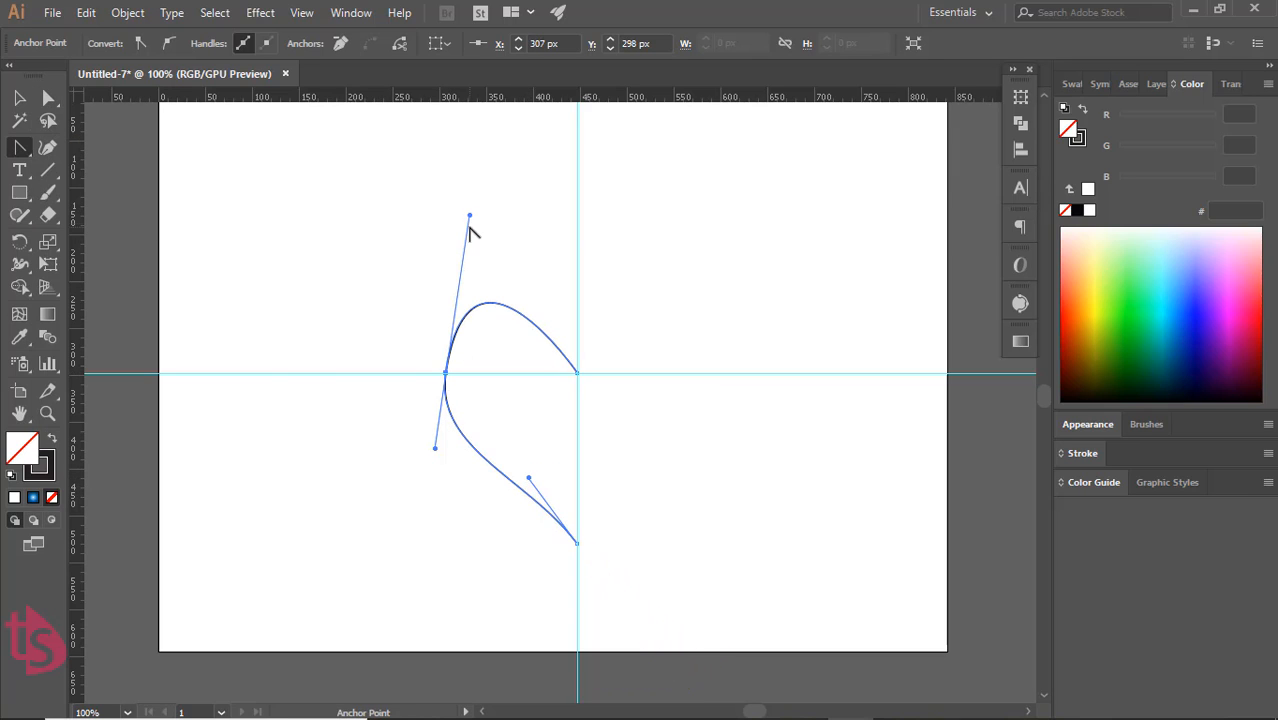
drag(468, 232, 506, 234)
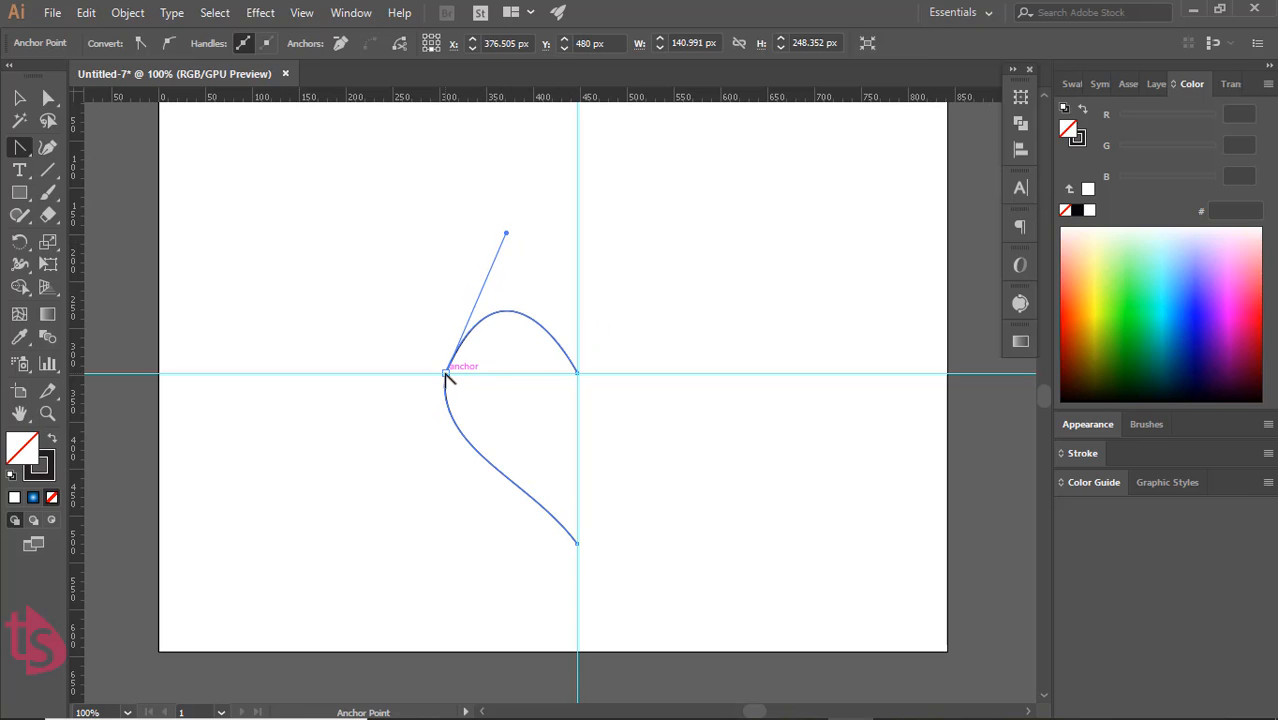
- Adjust the two handles of the lower curve and round the corner at the left anchor
click(48, 98)
click(446, 375)
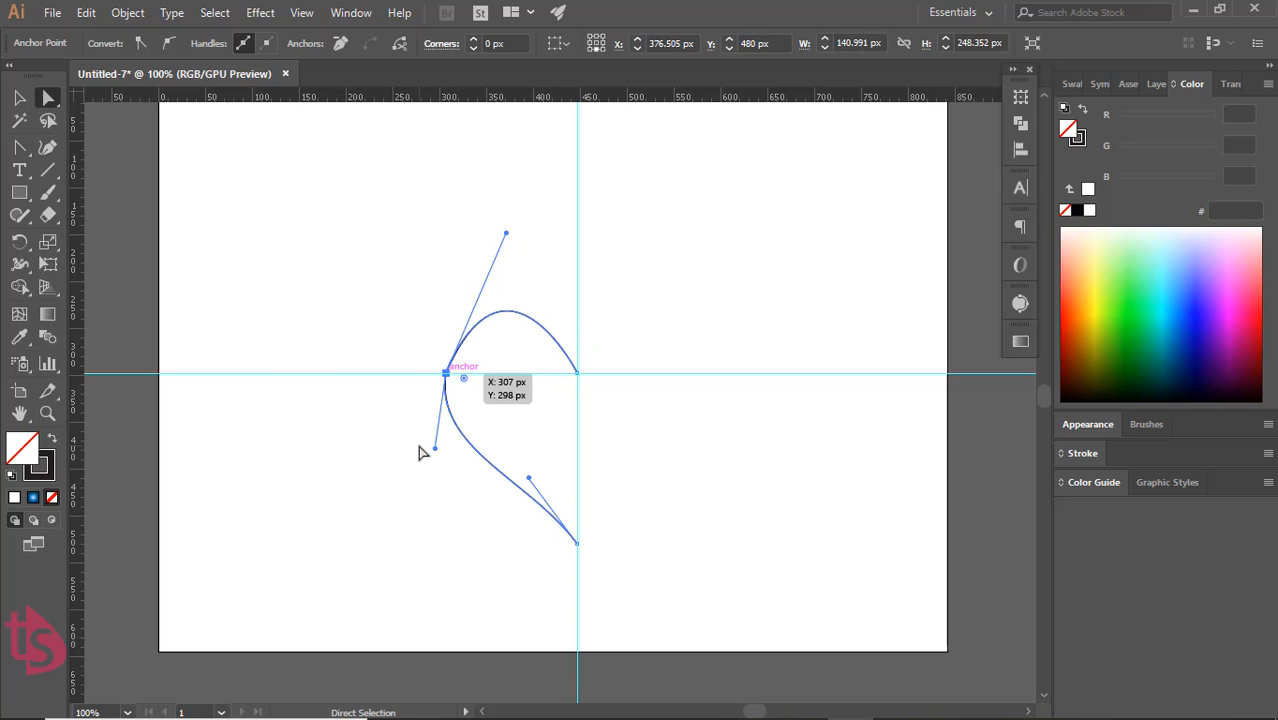
drag(420, 448, 441, 472)
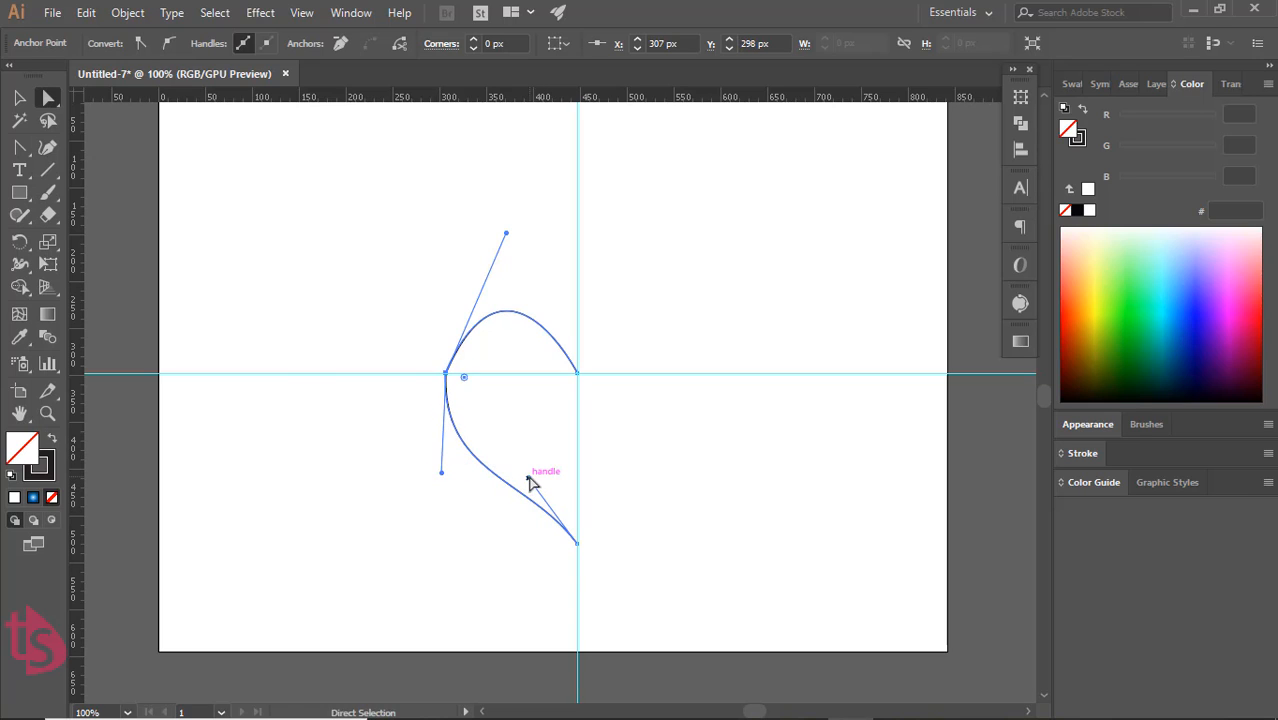
drag(529, 482, 543, 466)
drag(467, 383, 545, 383)
click(665, 462)
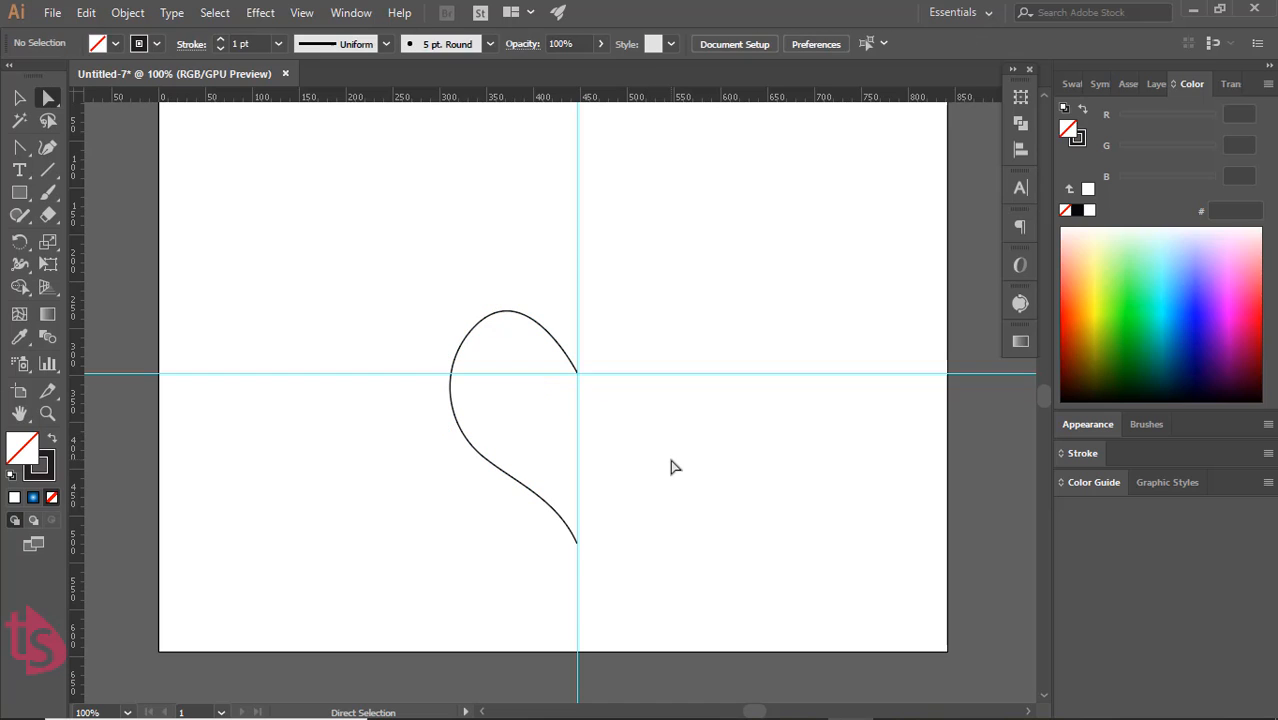
- Reflect the half-heart path across the vertical axis as a copy
click(19, 97)
click(551, 337)
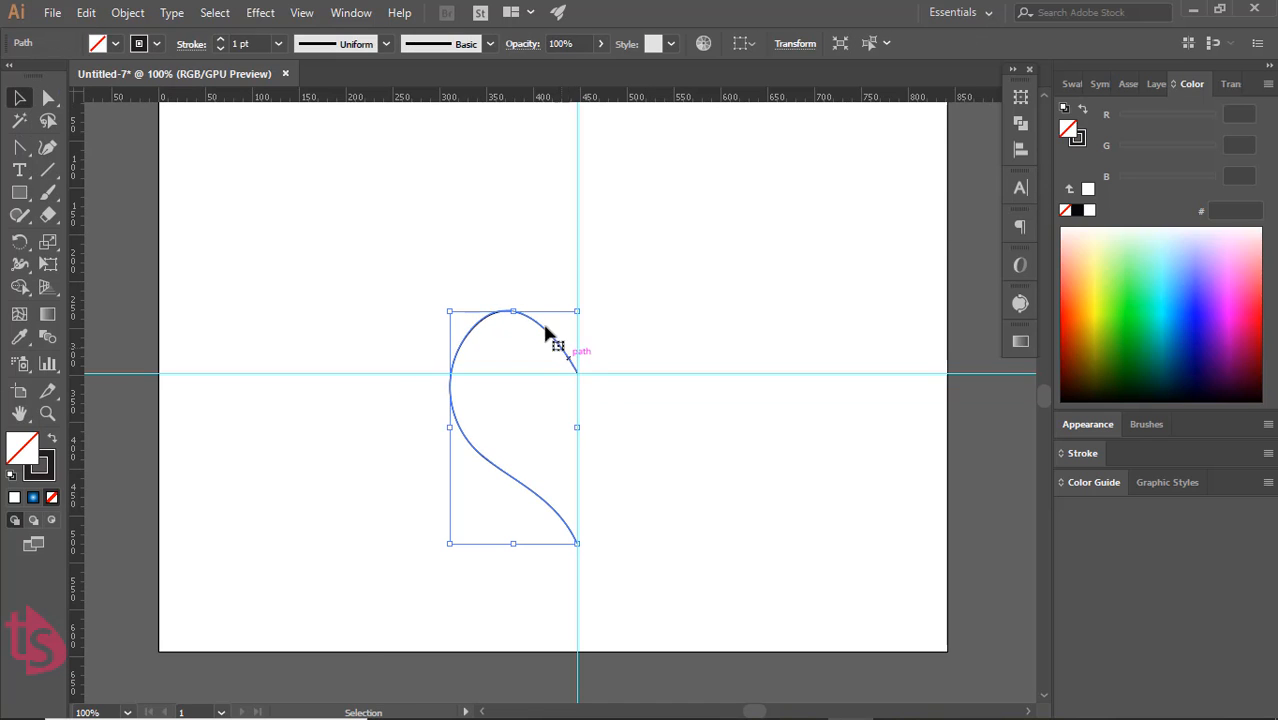
click(128, 12)
mouse_move(160, 38)
click(414, 102)
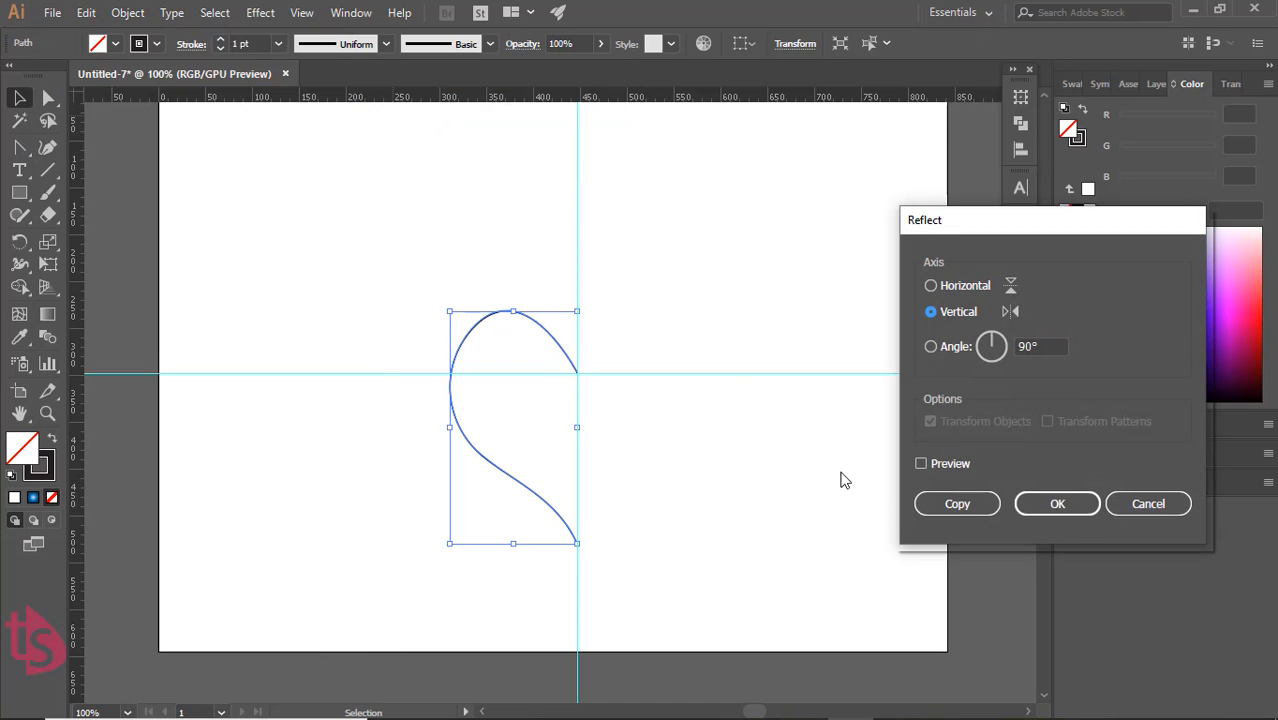
click(921, 463)
click(957, 503)
- Move the mirrored half to the right of the vertical guide and align it so both halves meet at their end points
drag(571, 448, 697, 436)
click(740, 535)
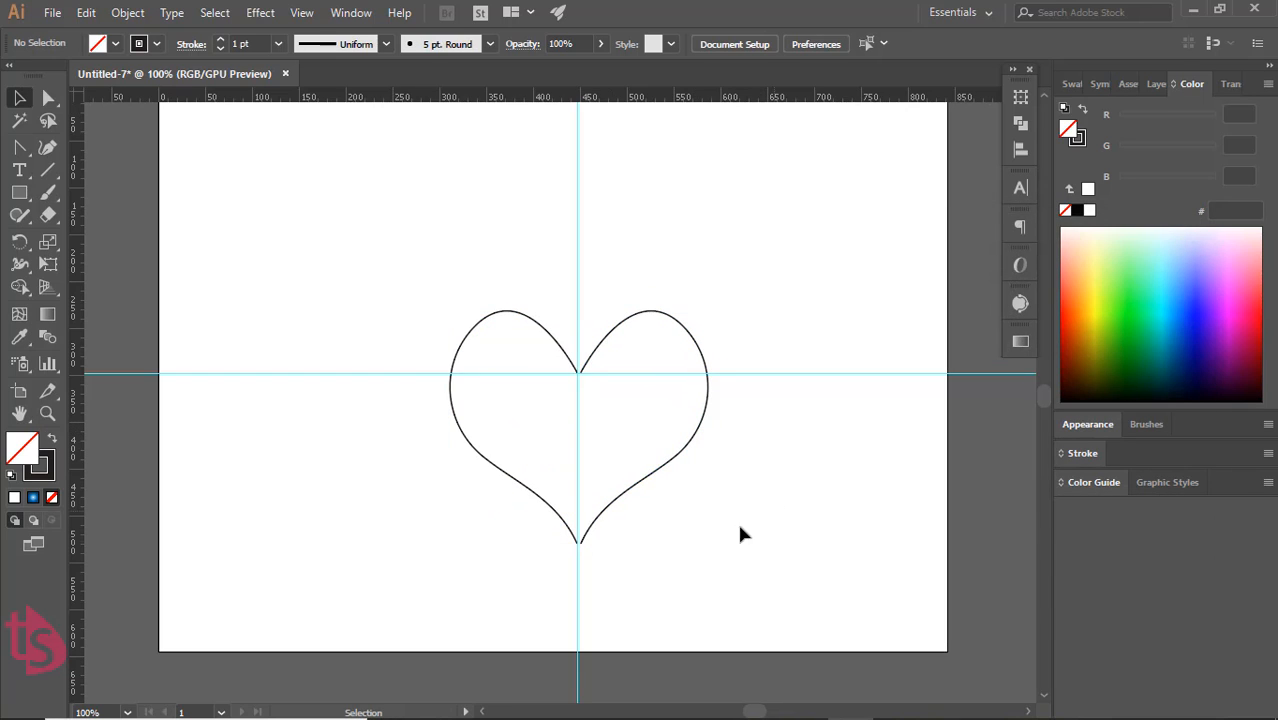
alt+scroll(622, 434, up, 1)
alt+scroll(619, 421, up, 1)
drag(559, 297, 545, 296)
click(507, 685)
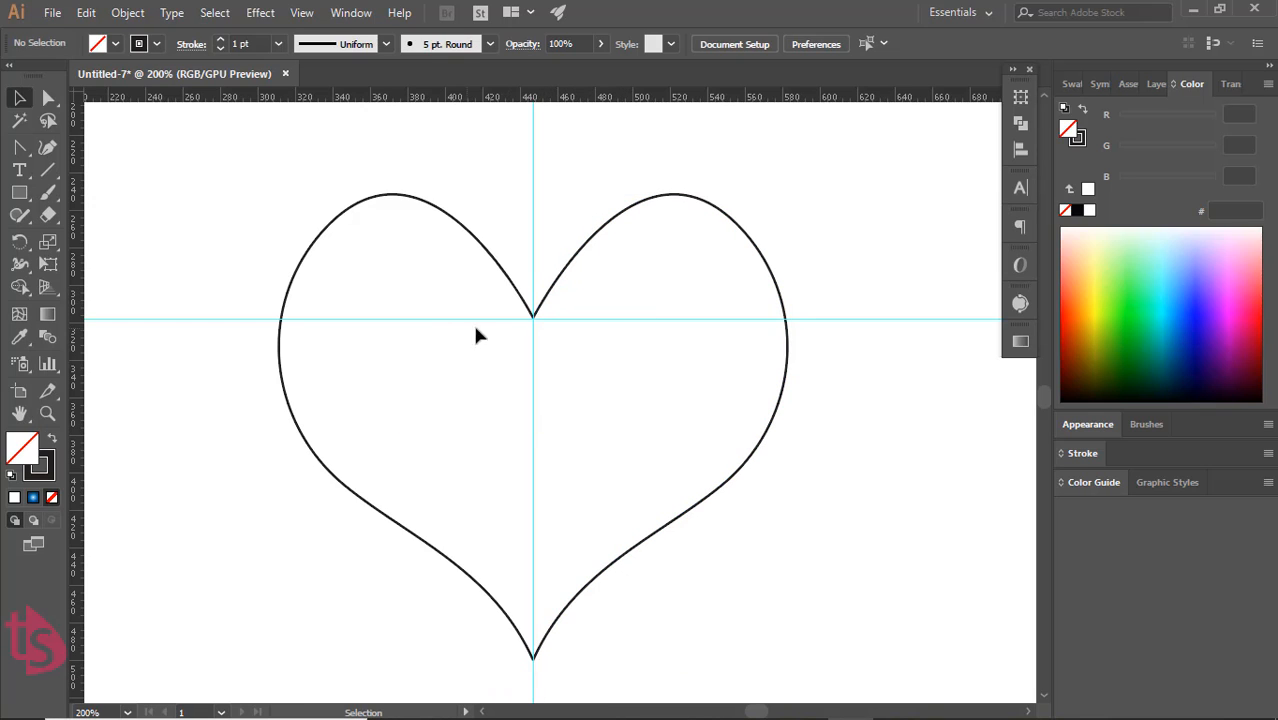
- Select both heart halves and group them
drag(474, 324, 577, 303)
click(548, 443)
drag(277, 175, 815, 680)
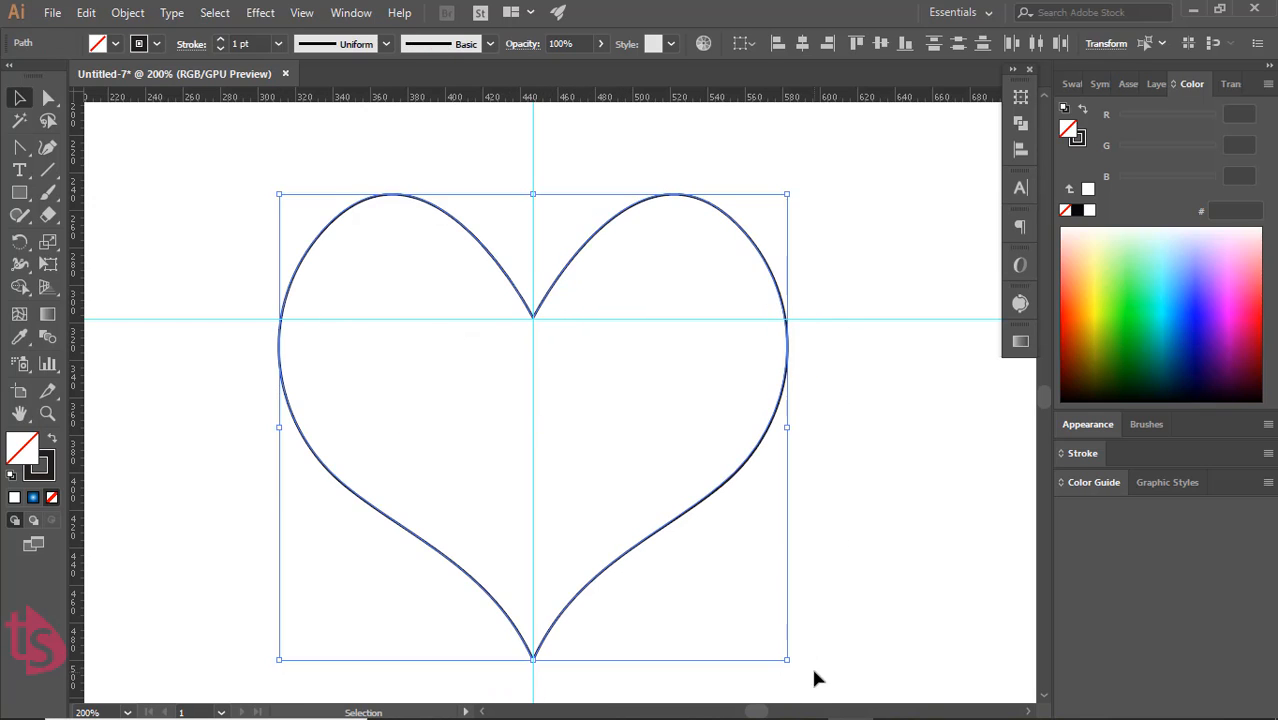
click(127, 12)
click(150, 85)
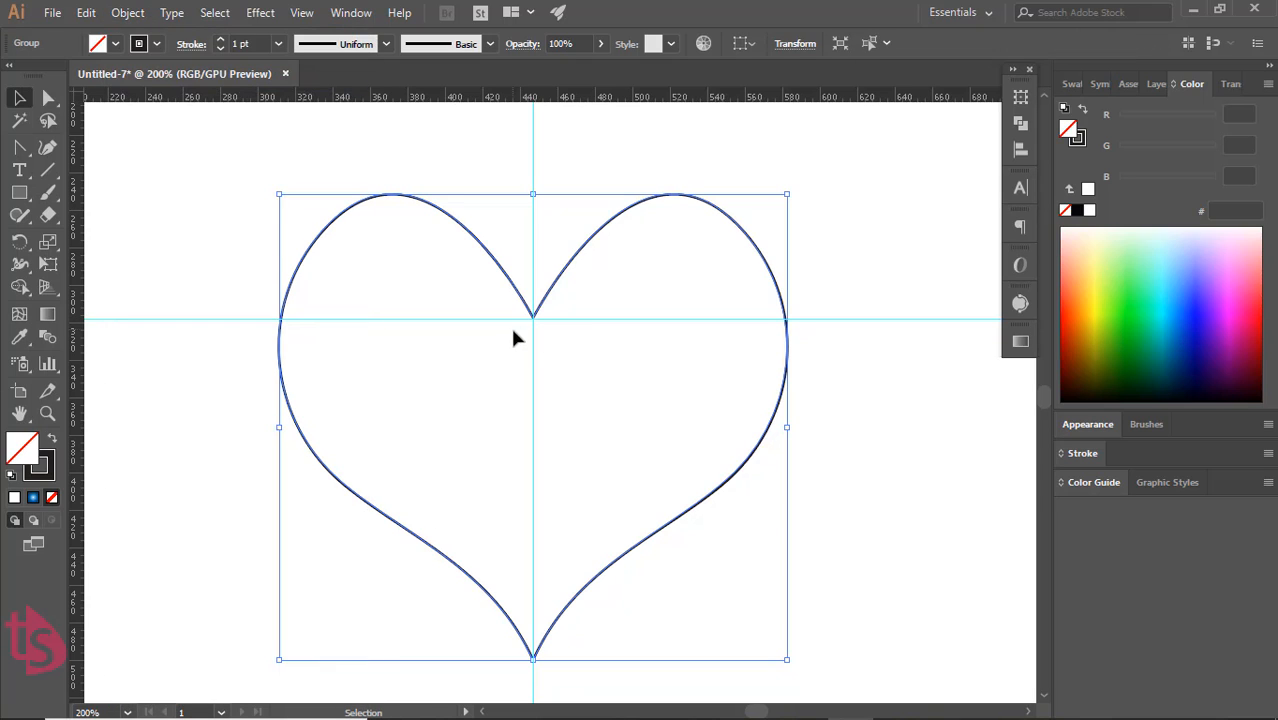
- Join the two heart halves at their overlapping end points in the top notch and at the bottom tip
key(p)
click(48, 98)
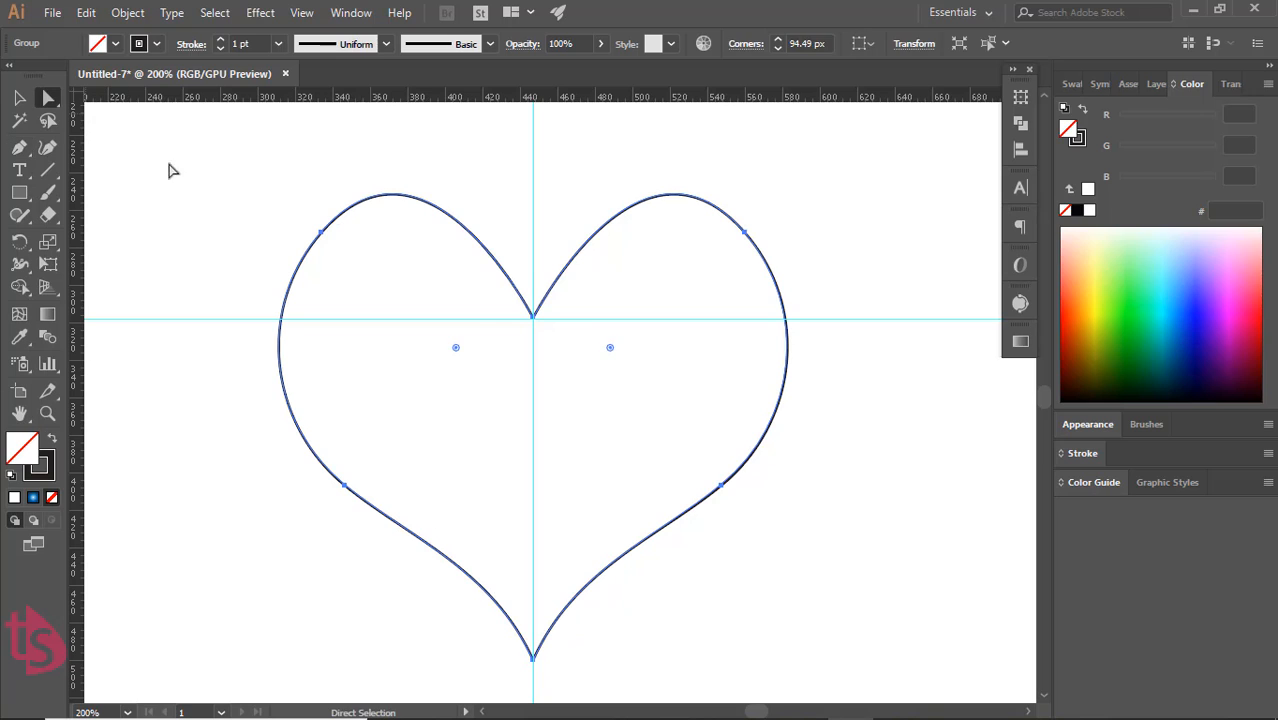
drag(519, 308, 562, 330)
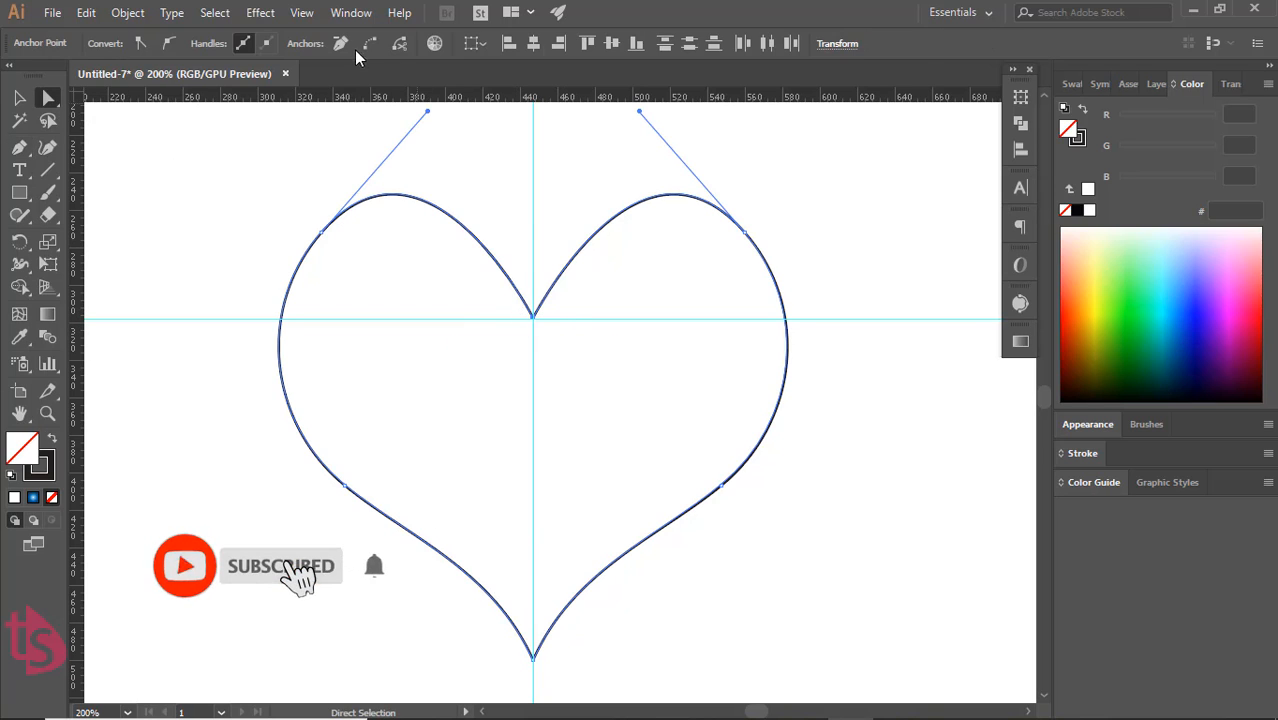
scroll(522, 388, down, 2)
drag(494, 624, 572, 553)
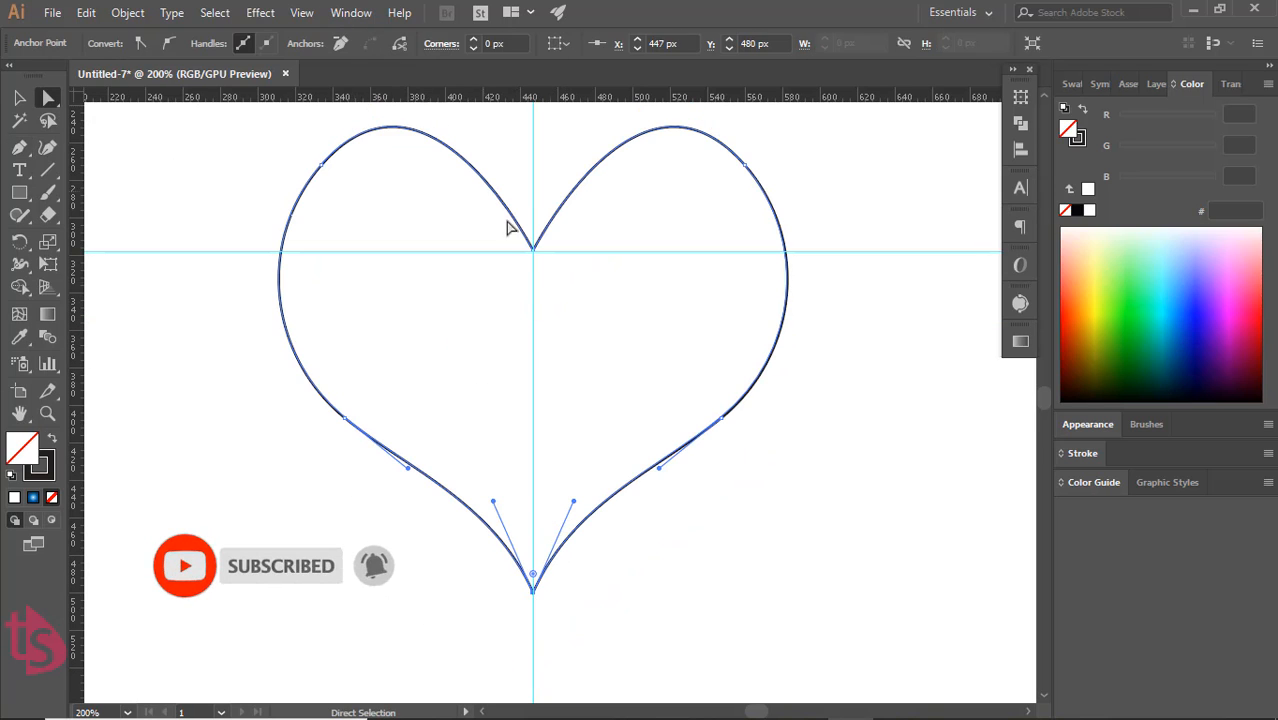
click(348, 492)
- Fill the heart with red bb000a
click(778, 338)
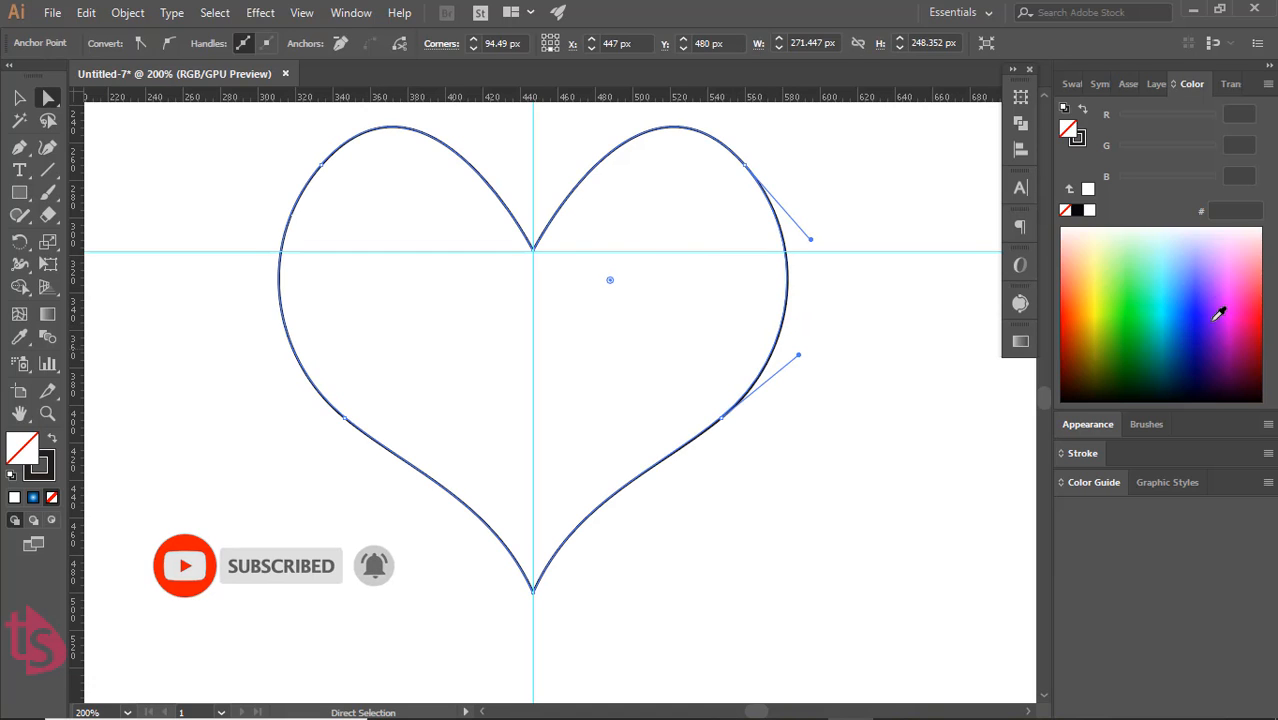
click(1263, 309)
click(1264, 330)
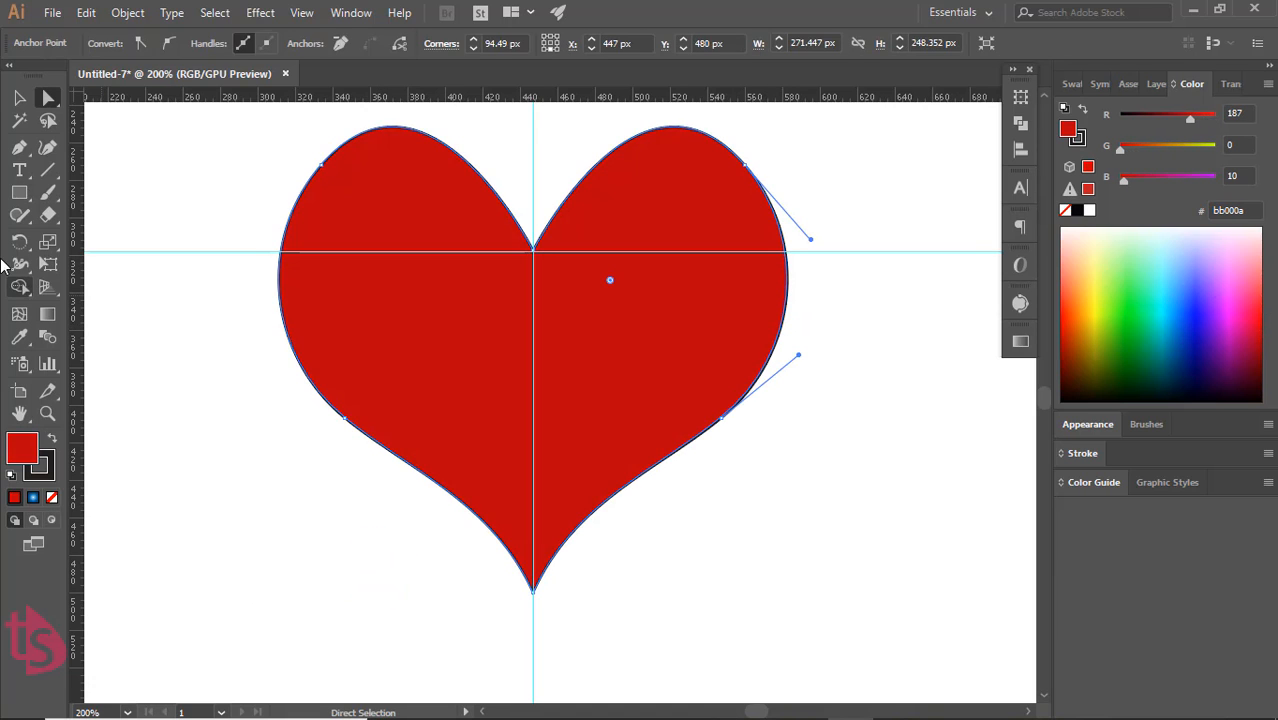
- Create a smaller copy of the red heart with a uniform scale of 70%
click(19, 97)
click(765, 443)
click(705, 420)
click(127, 12)
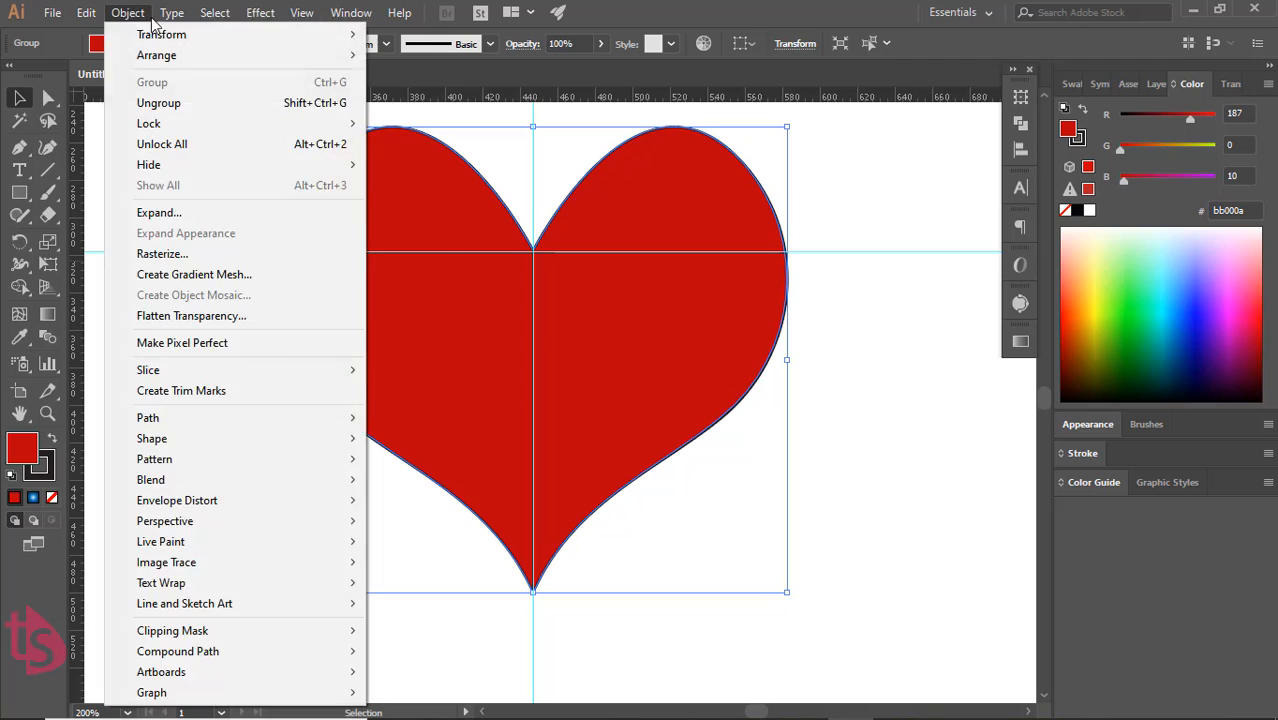
mouse_move(165, 34)
click(428, 122)
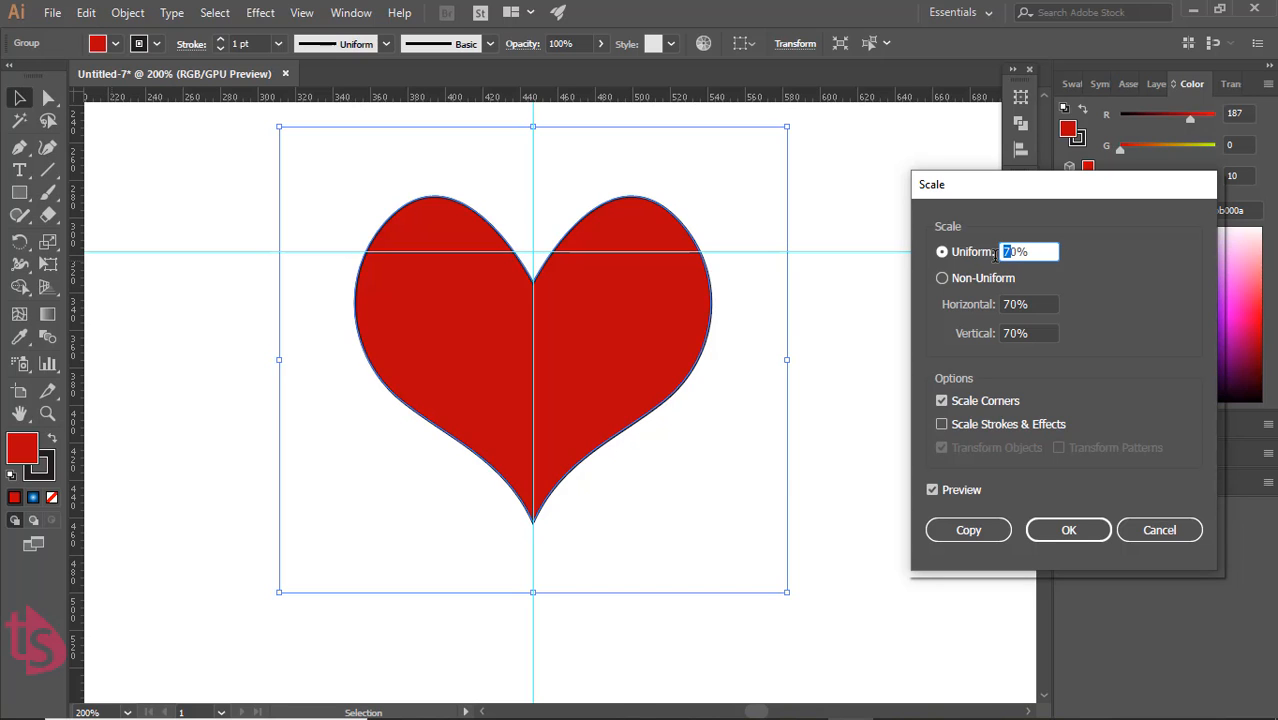
click(934, 489)
click(934, 489)
click(949, 529)
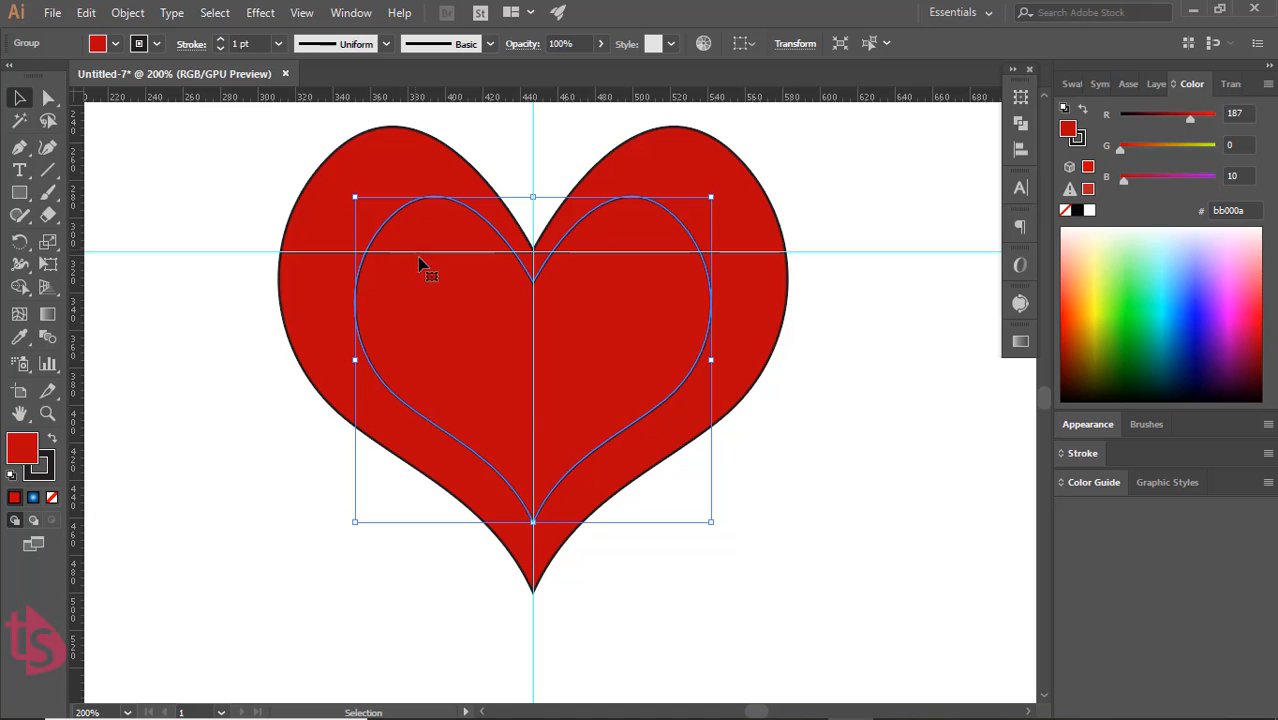
- Duplicate the smaller inner heart and place the copy near the artboard's upper-left corner
scroll(598, 390, down, 2)
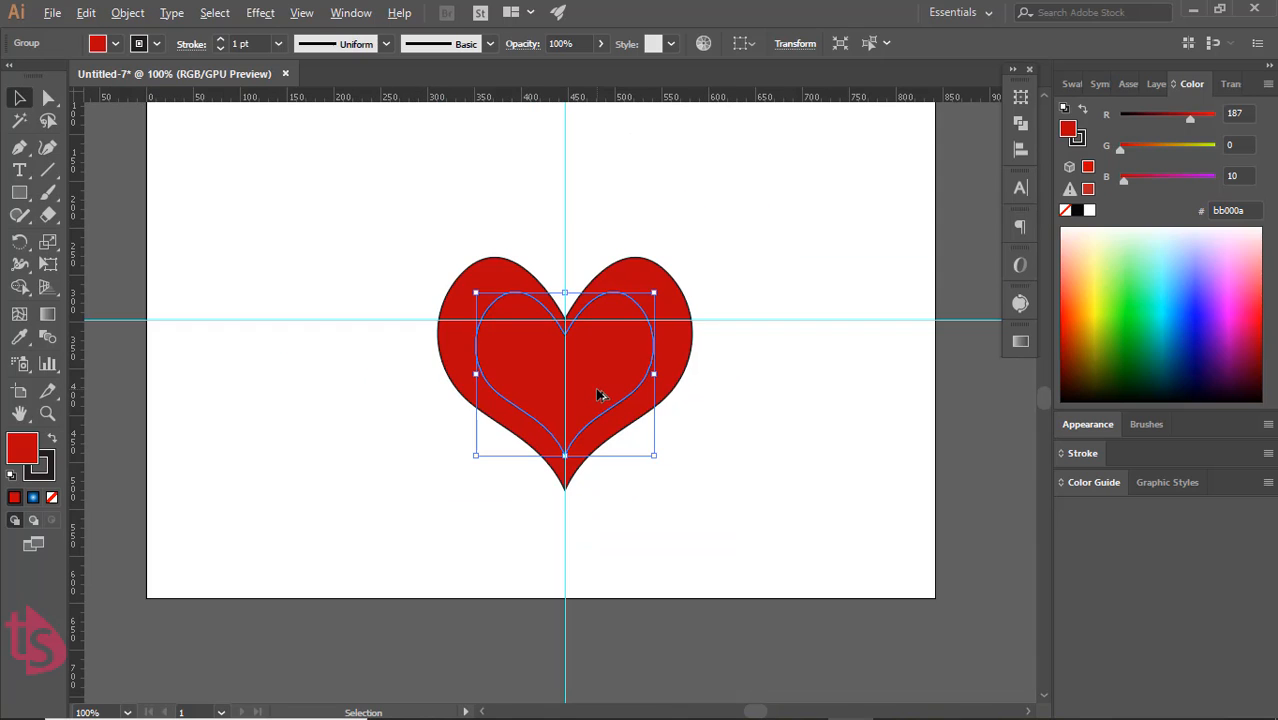
key(ctrl+shift+a)
click(602, 371)
drag(603, 378, 319, 214)
click(763, 349)
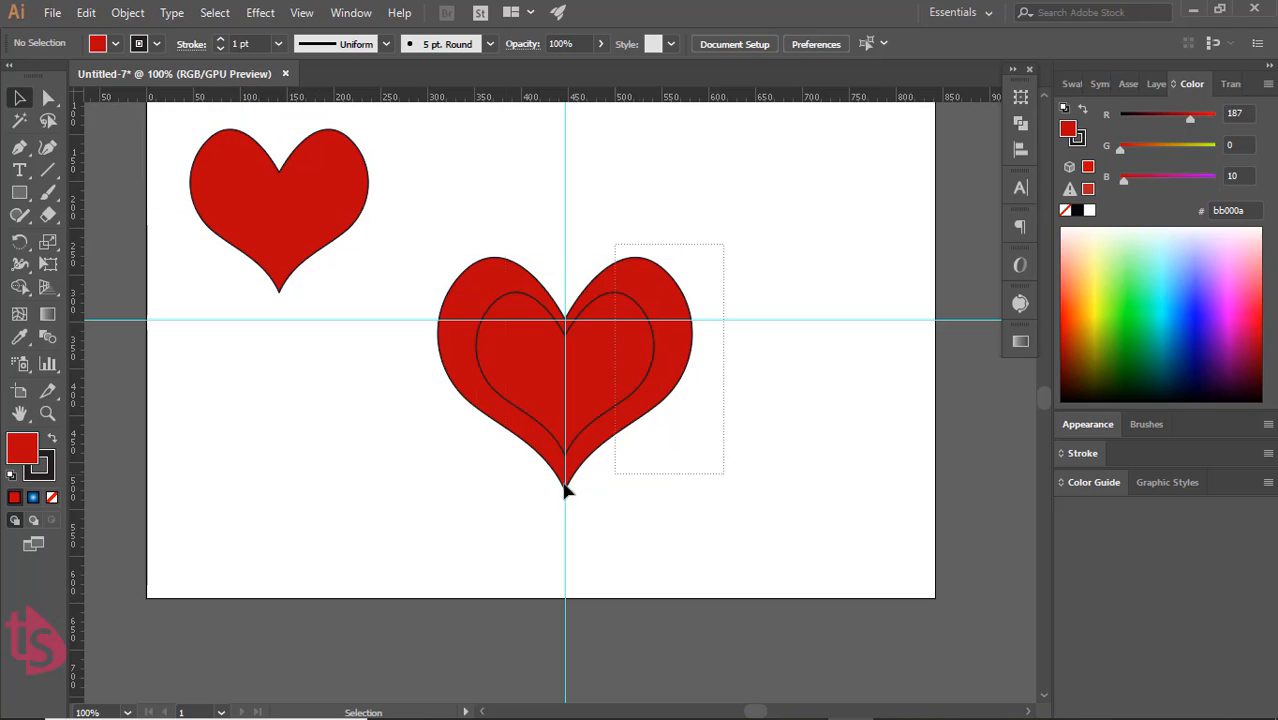
- Select both concentric hearts and subtract the inner one from the outer with Minus Front
drag(410, 493, 410, 492)
key(ctrl+g)
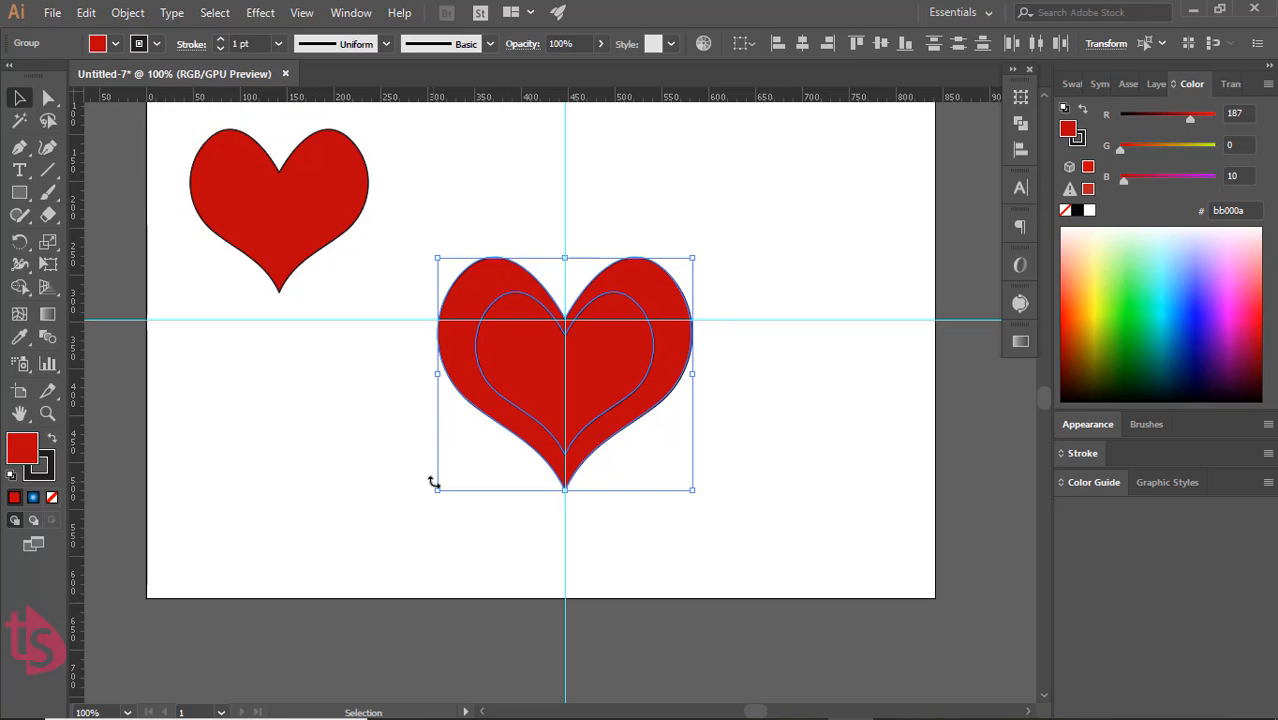
click(1020, 124)
click(836, 135)
click(343, 302)
scroll(343, 297, down, 1)
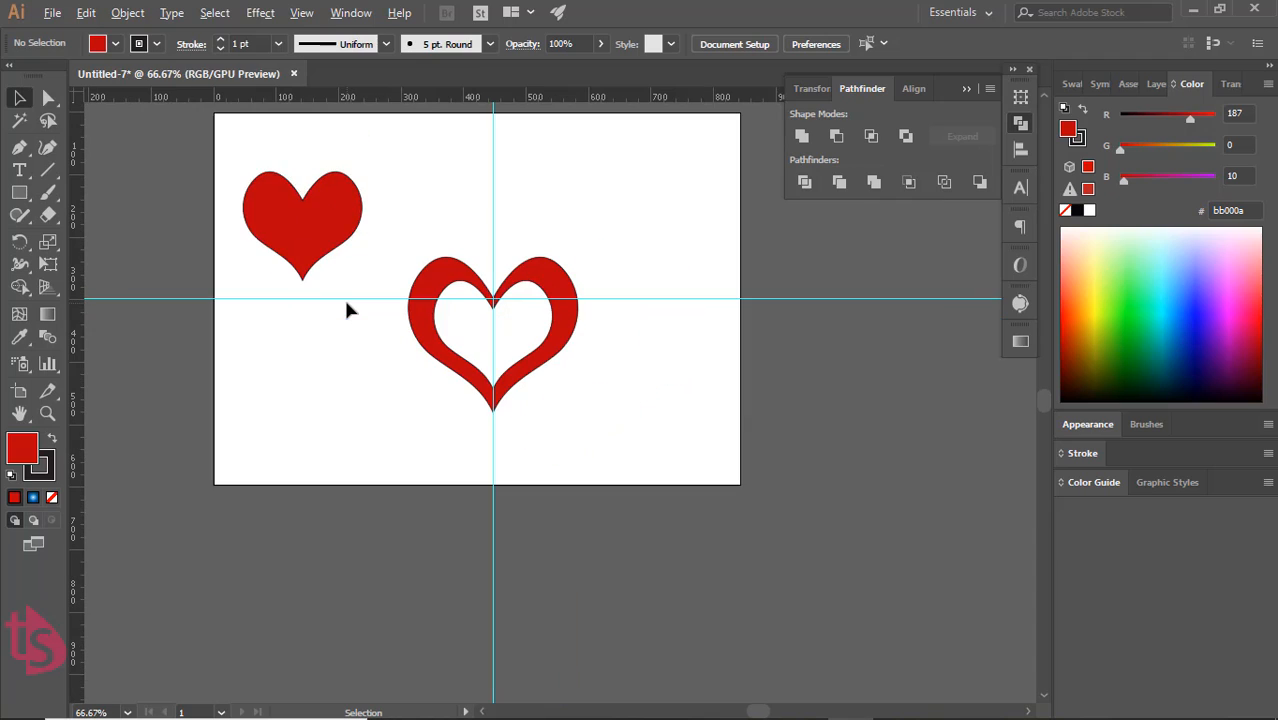
- Move the solid heart off the artboard's upper-left edge and scale it down to about half its size
drag(314, 214, 171, 159)
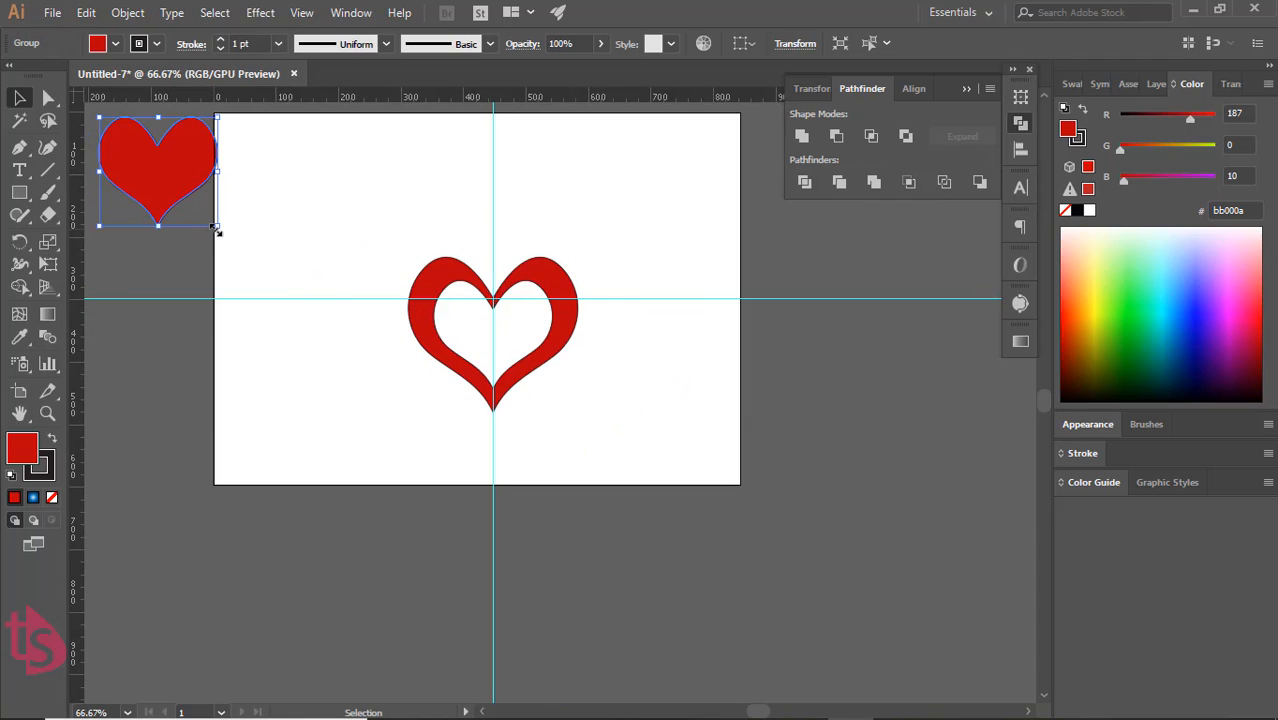
drag(216, 229, 175, 163)
click(195, 206)
- Remove the stroke from the hollow heart
scroll(527, 344, up, 1)
scroll(527, 344, down, 1)
scroll(521, 330, up, 3)
click(528, 310)
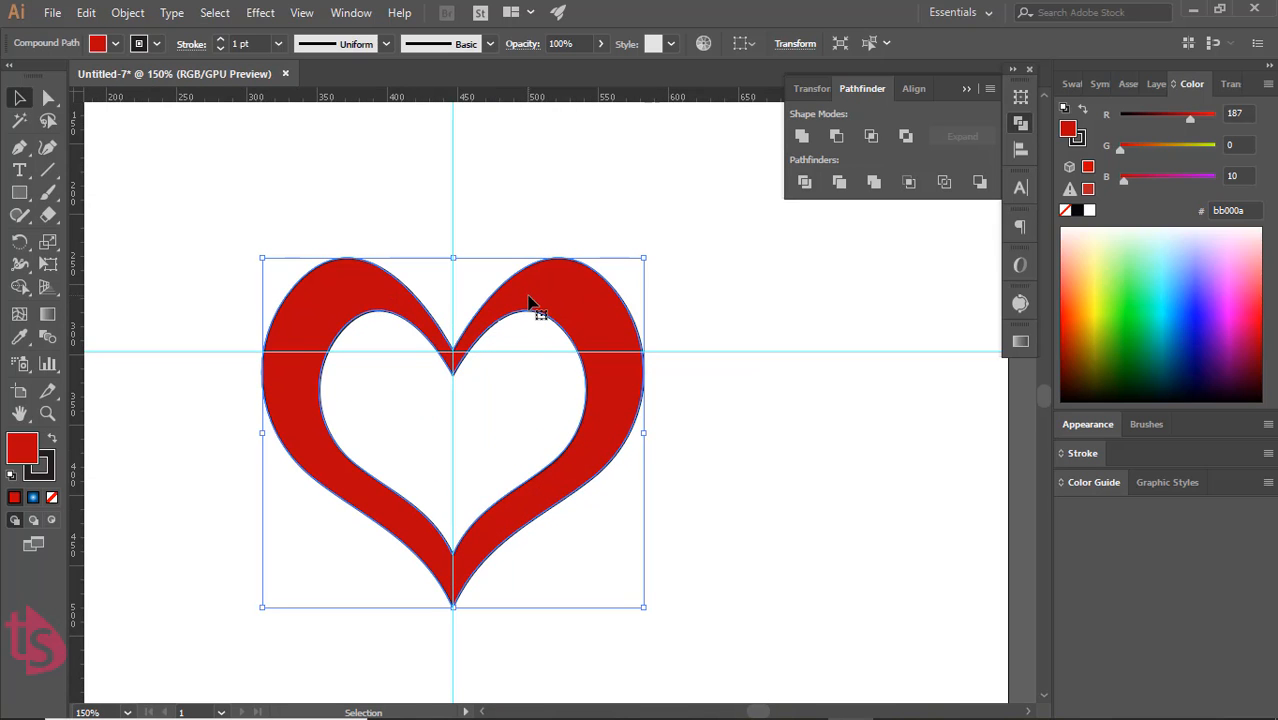
click(48, 470)
click(52, 497)
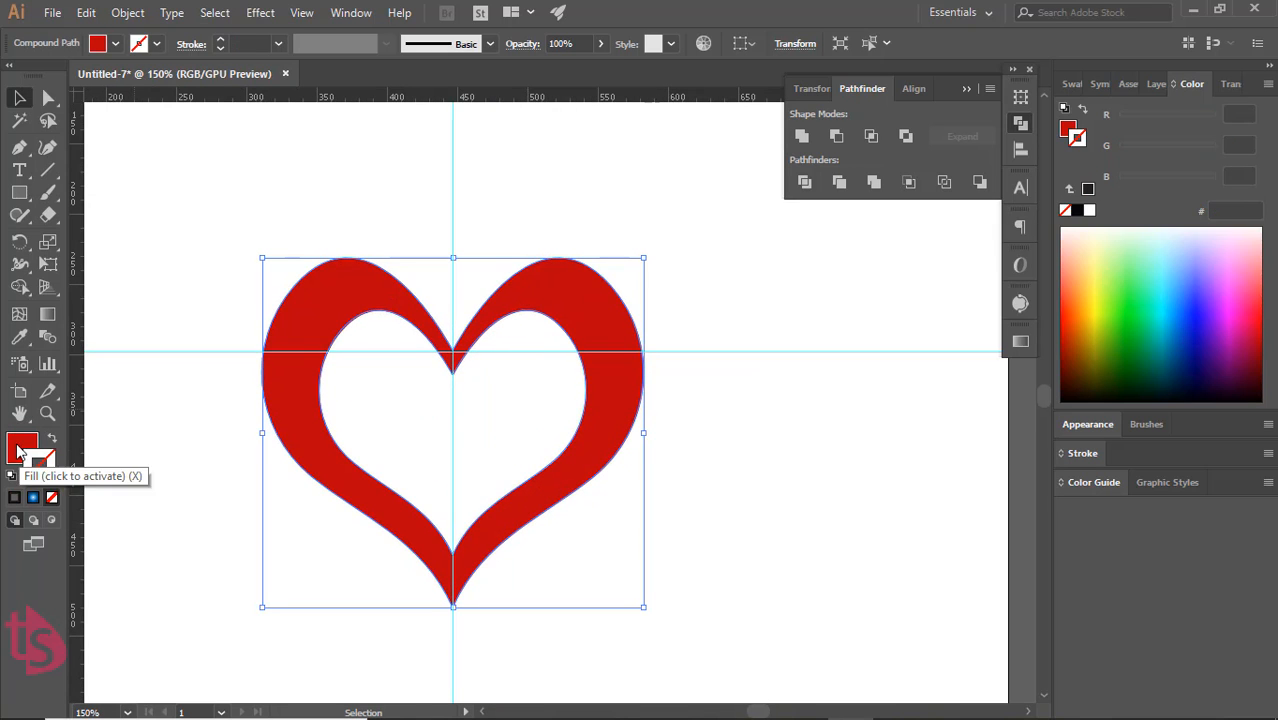
- Apply the radial gradient to the hollow heart's fill
click(22, 449)
click(740, 522)
click(618, 443)
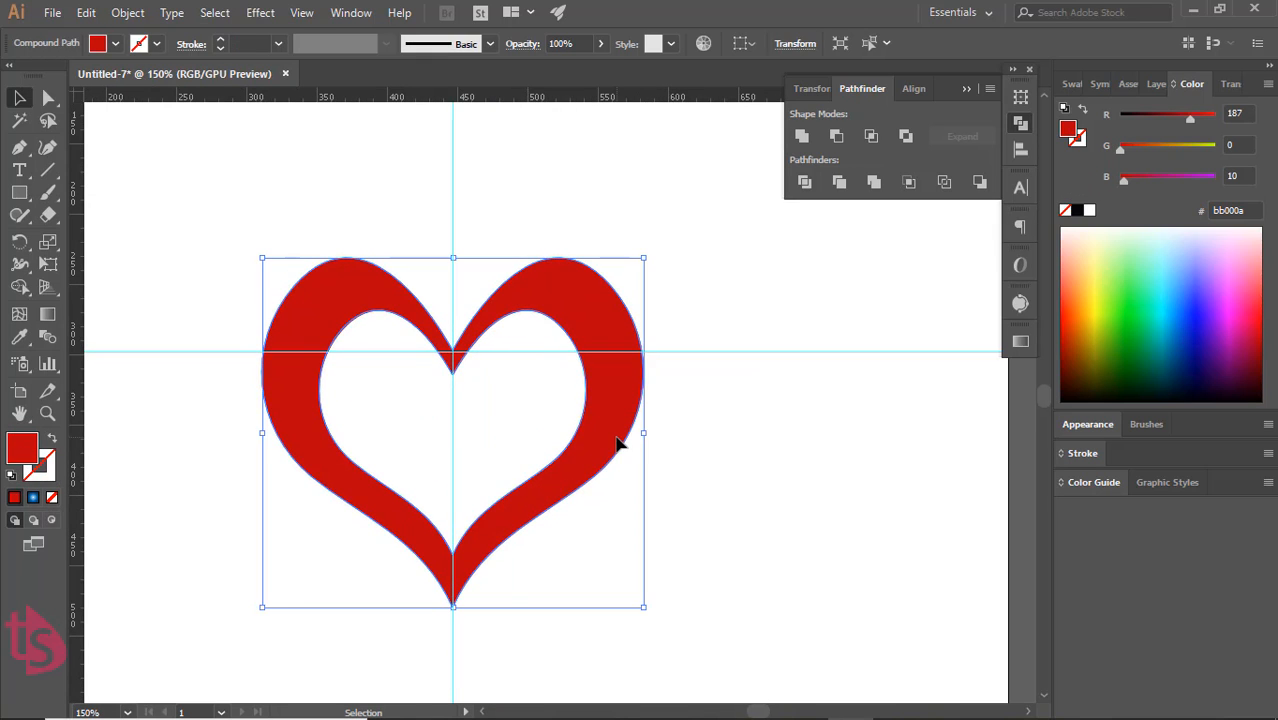
click(35, 499)
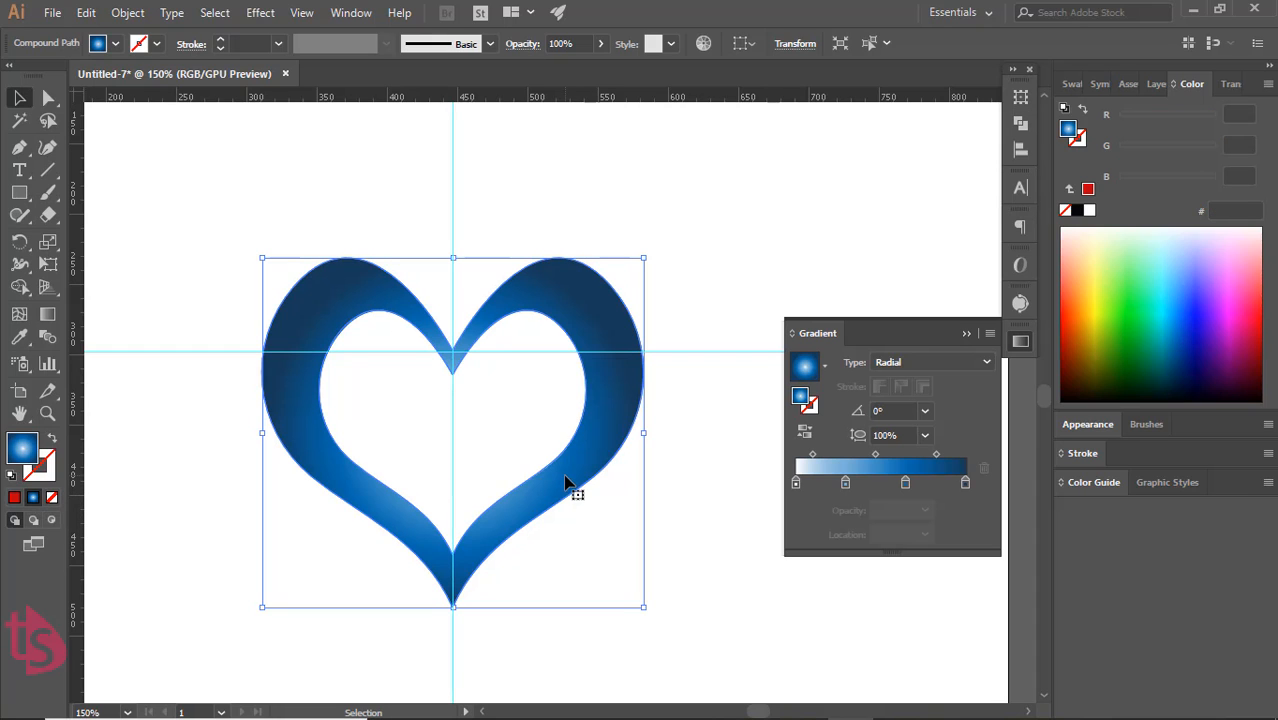
- Recolour the gradient's dark blue end stop to aa0012 and the neighbouring blue stop to ff153c
double_click(965, 483)
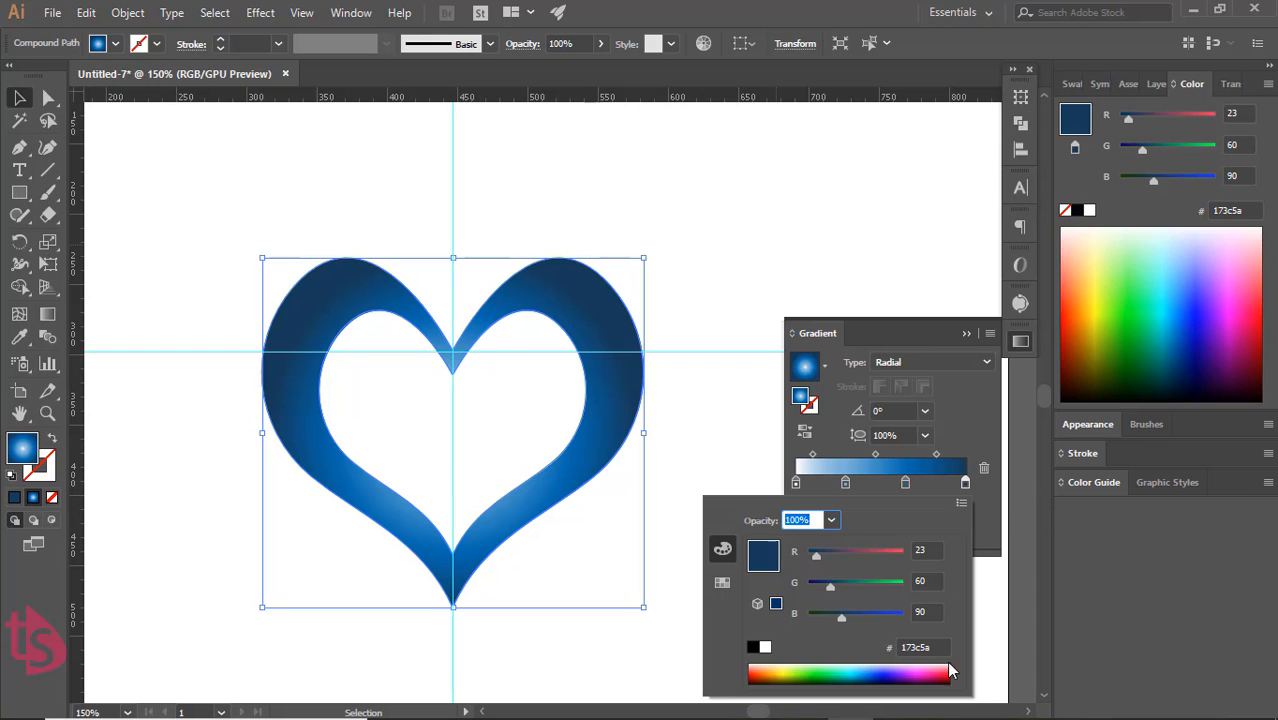
click(950, 669)
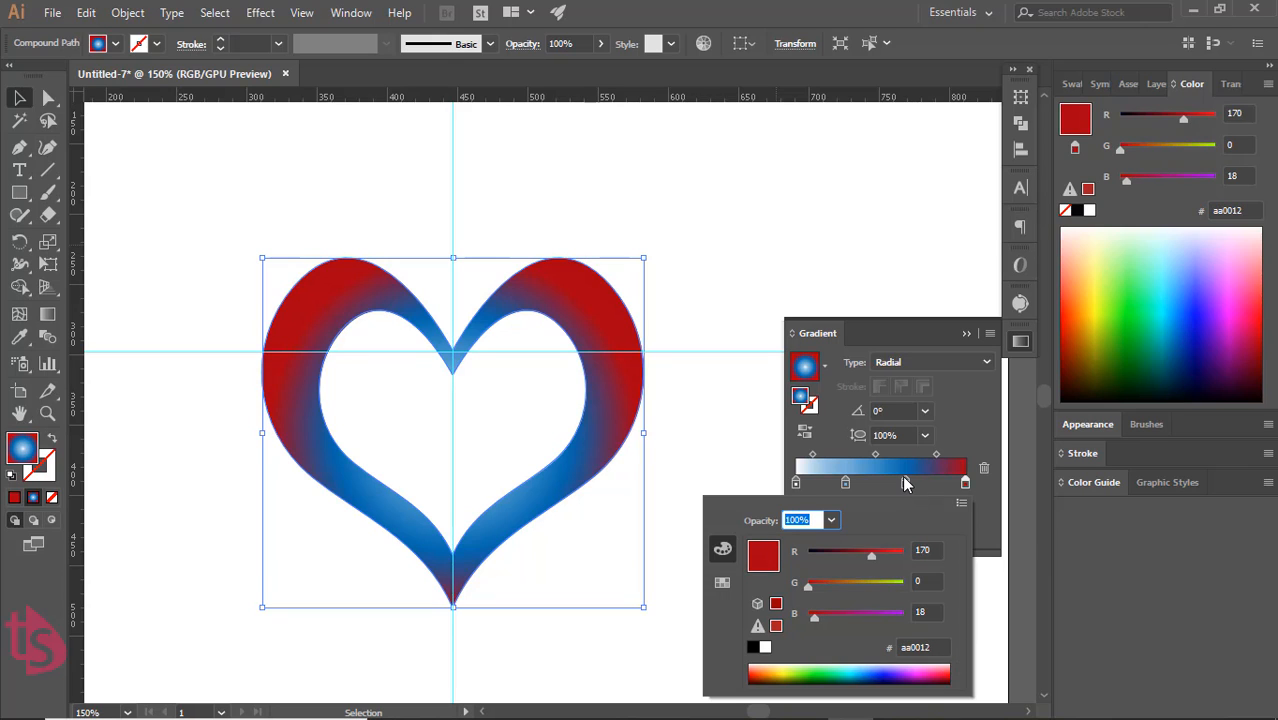
click(905, 483)
double_click(905, 485)
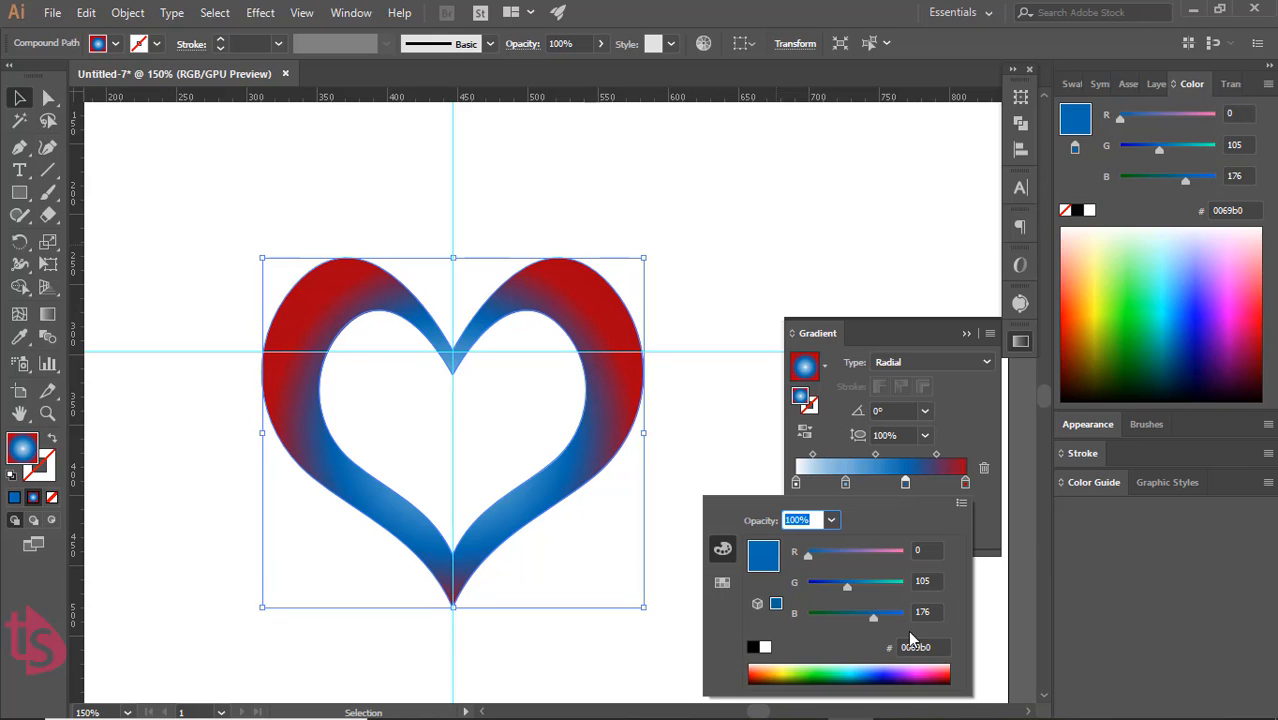
click(950, 664)
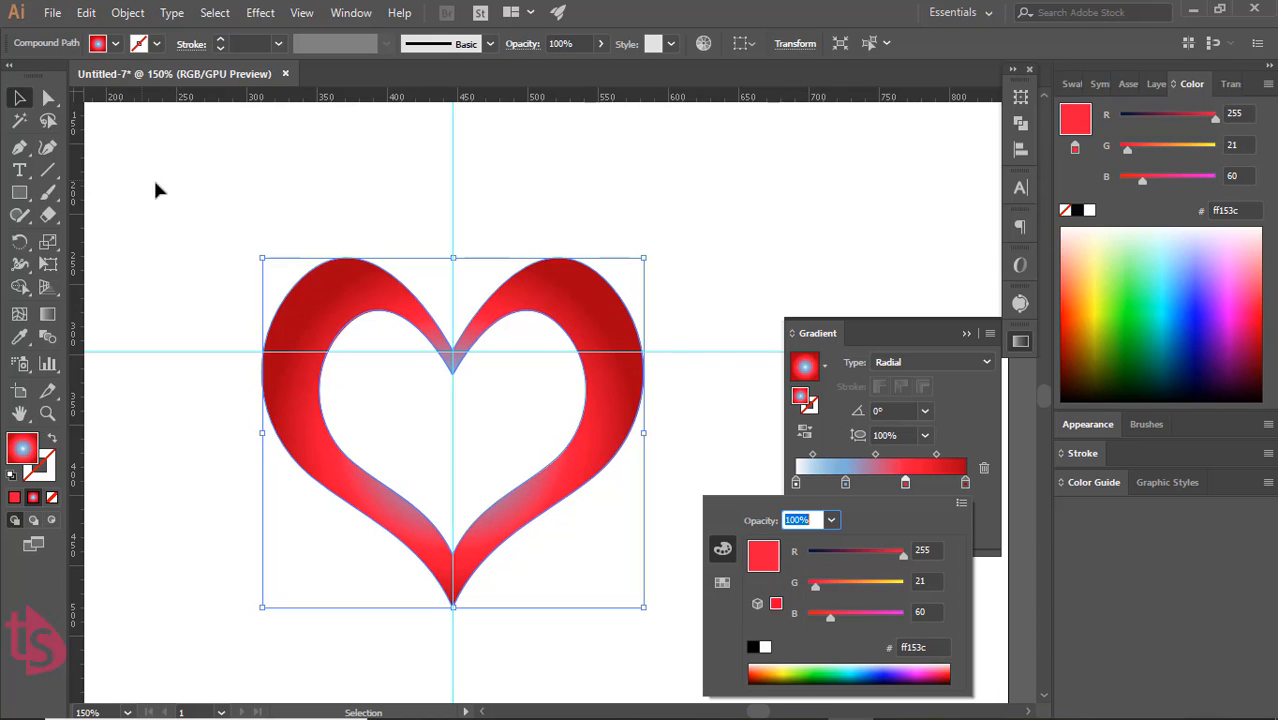
click(813, 315)
click(966, 334)
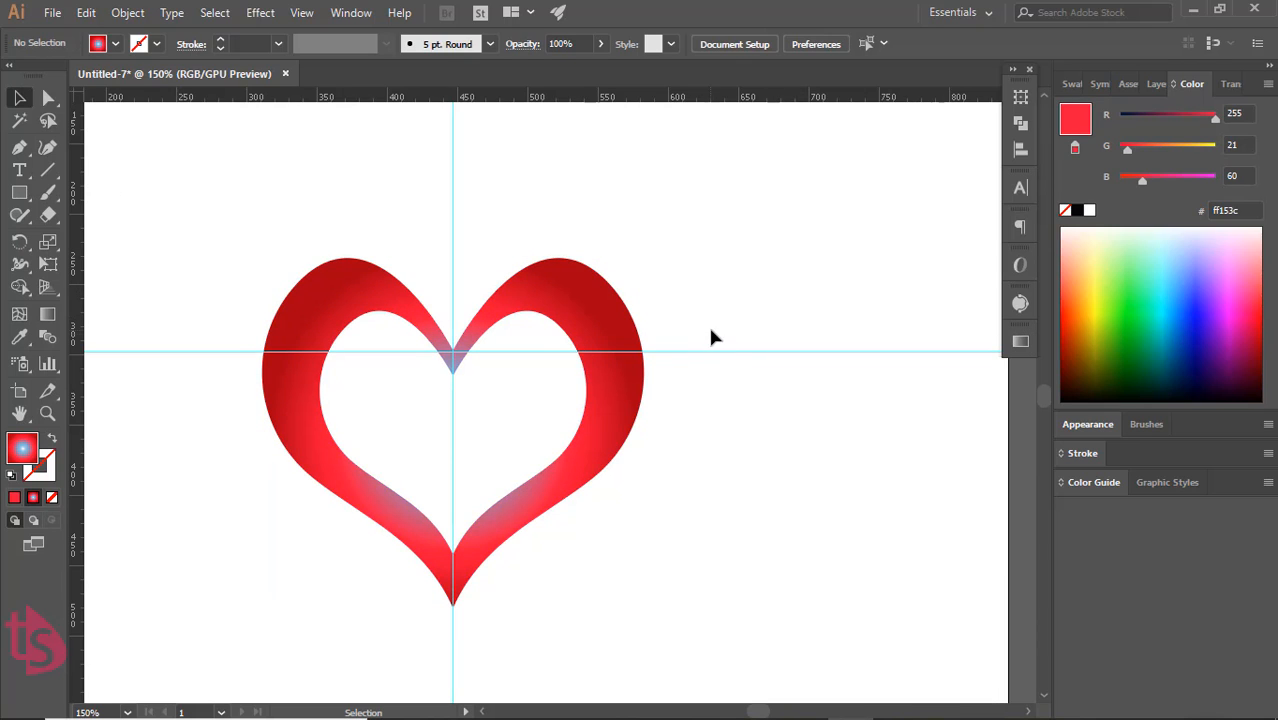
- Remove the light blue stop from the hollow heart's gradient and shift the white-to-red midpoint towards the red stop
scroll(693, 479, down, 1)
scroll(729, 346, down, 1)
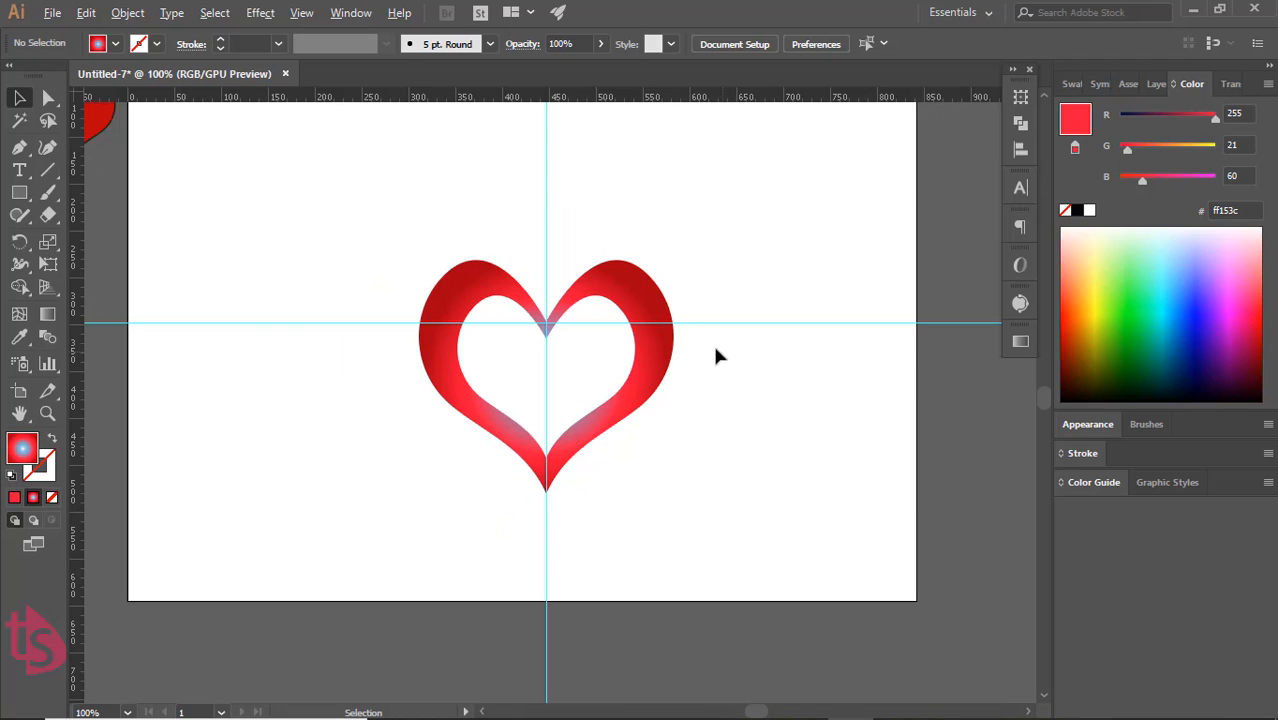
click(642, 300)
click(773, 476)
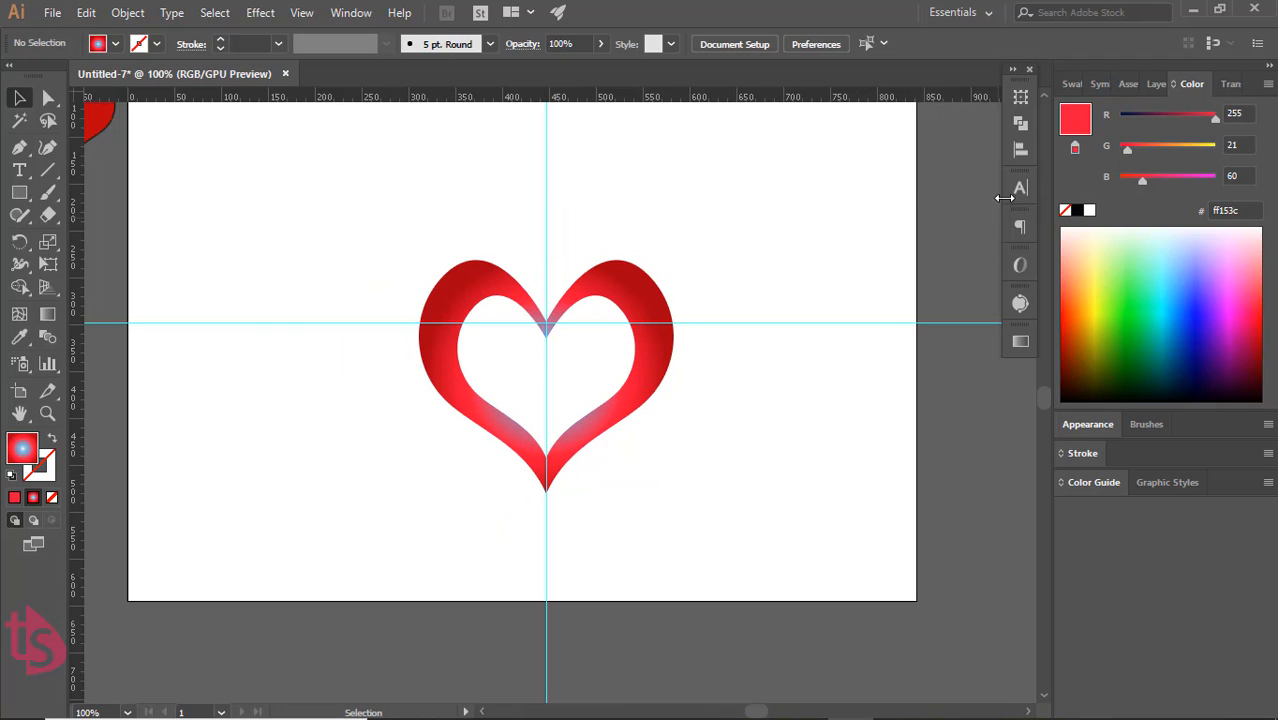
click(671, 383)
click(1020, 341)
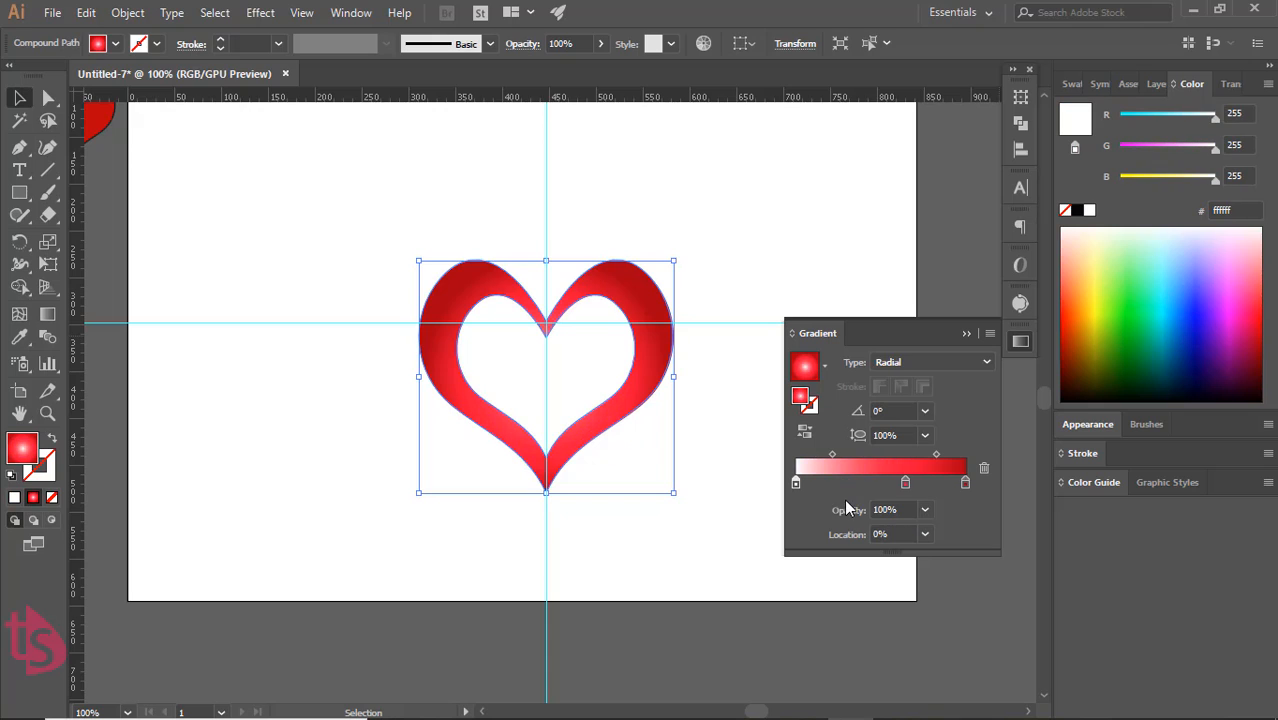
drag(831, 454, 853, 454)
key(ctrl+shift+a)
click(971, 337)
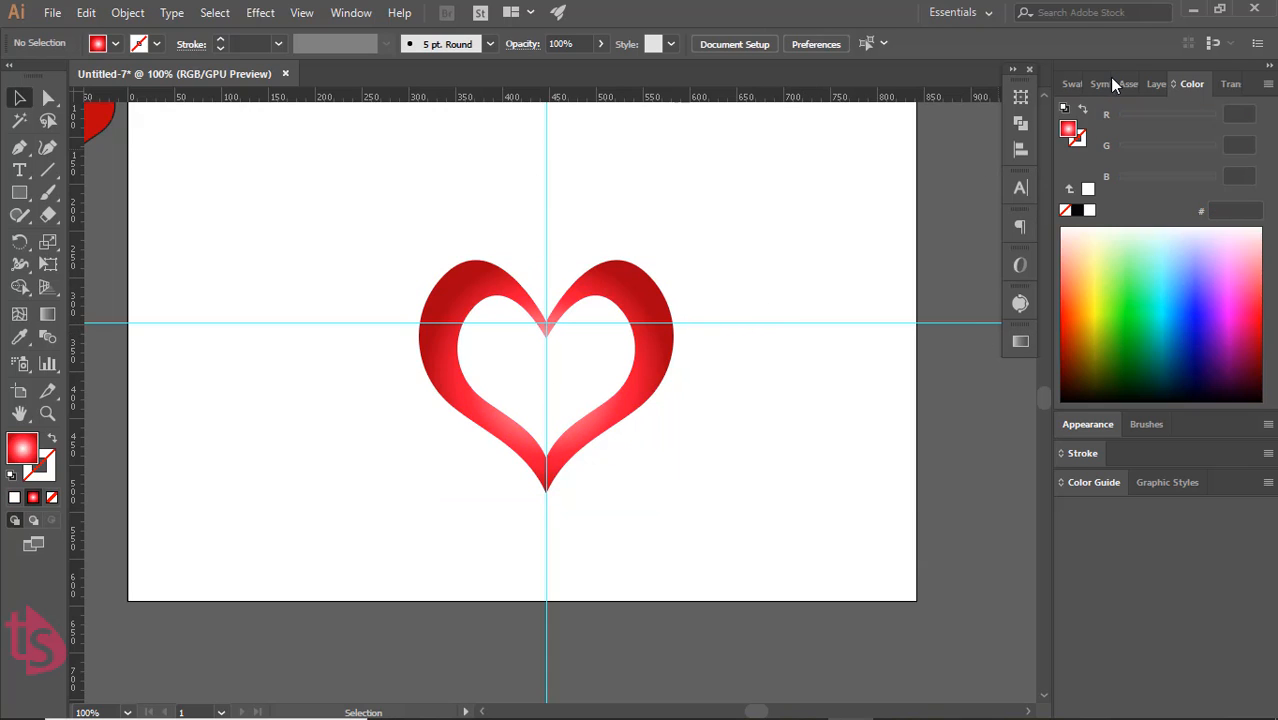
- Hide both guides and move the hollow heart to the upper-left area of the artboard
click(1155, 86)
drag(1067, 172, 1068, 191)
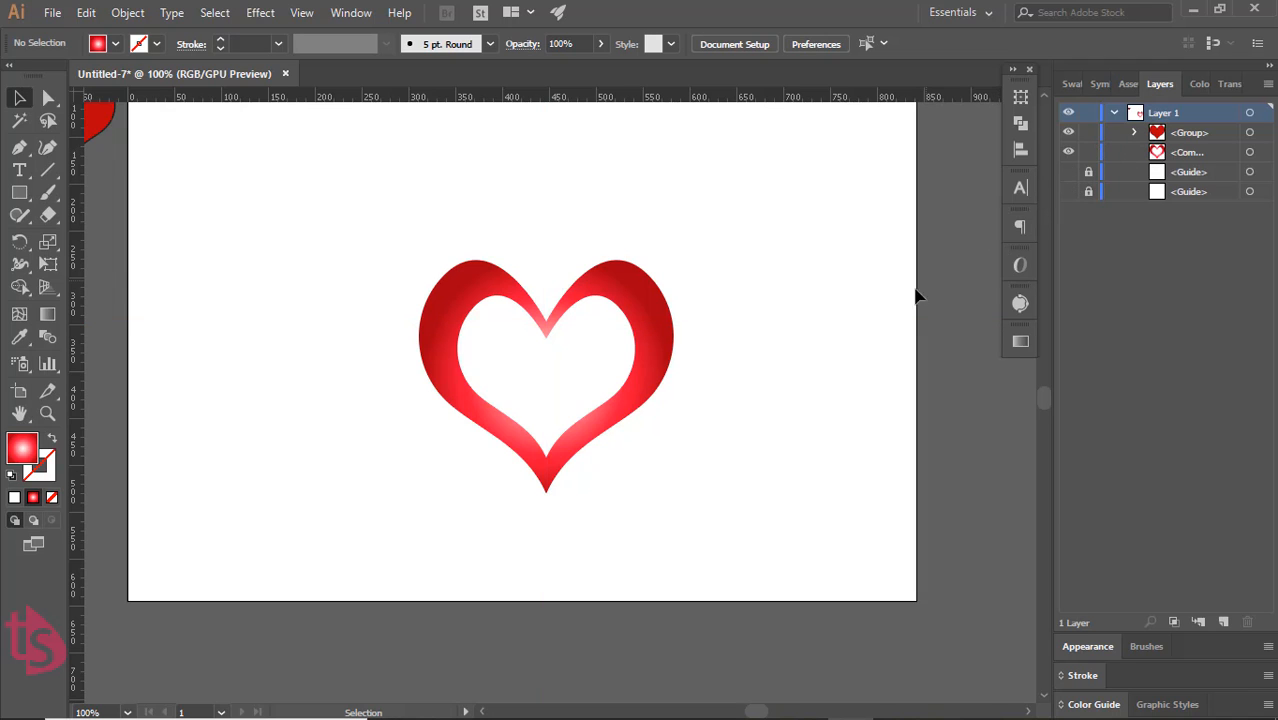
drag(641, 338, 616, 262)
click(742, 291)
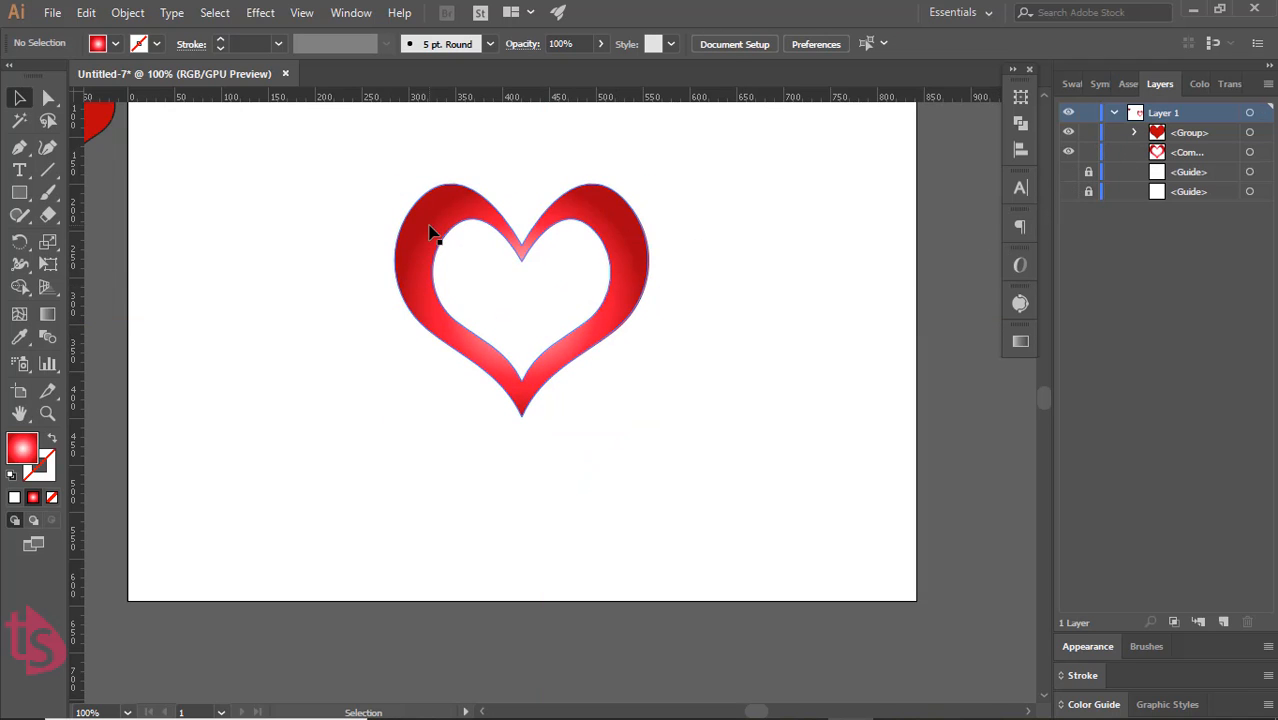
drag(442, 234, 199, 180)
- Duplicate the small solid heart beside the artboard and place the copy right of the hollow heart
click(113, 124)
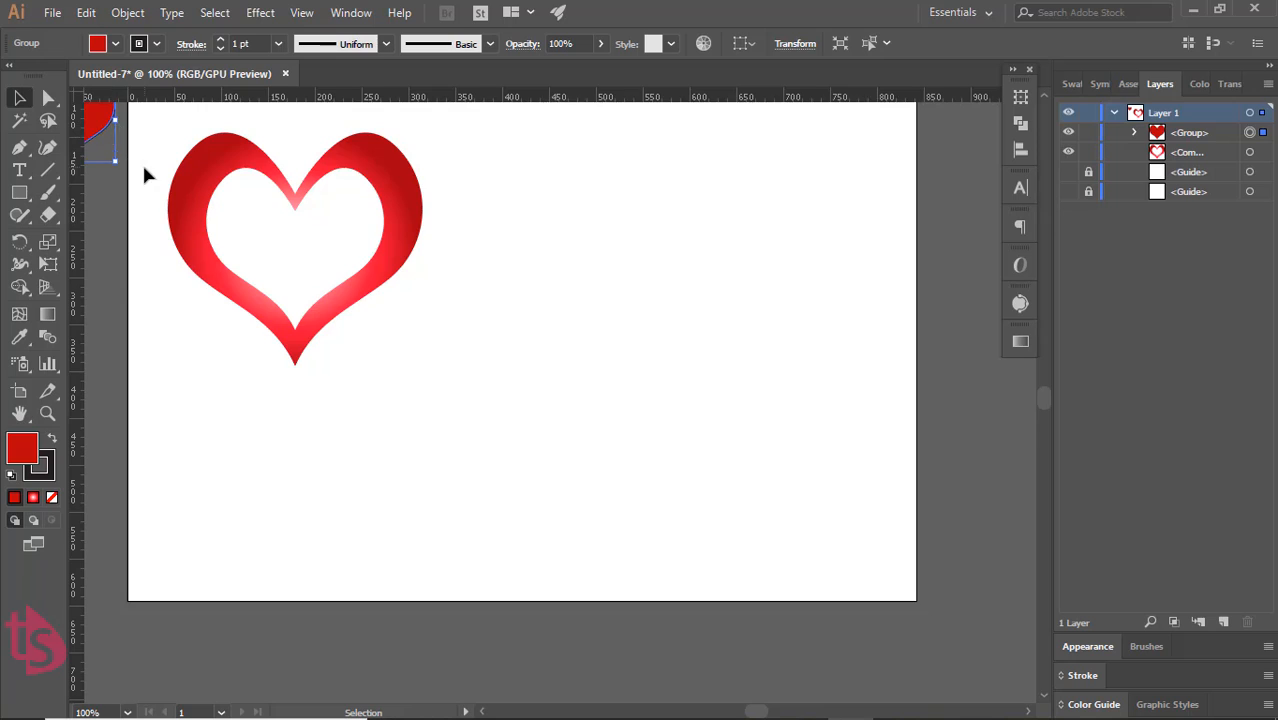
scroll(144, 169, down, 1)
drag(408, 245, 501, 328)
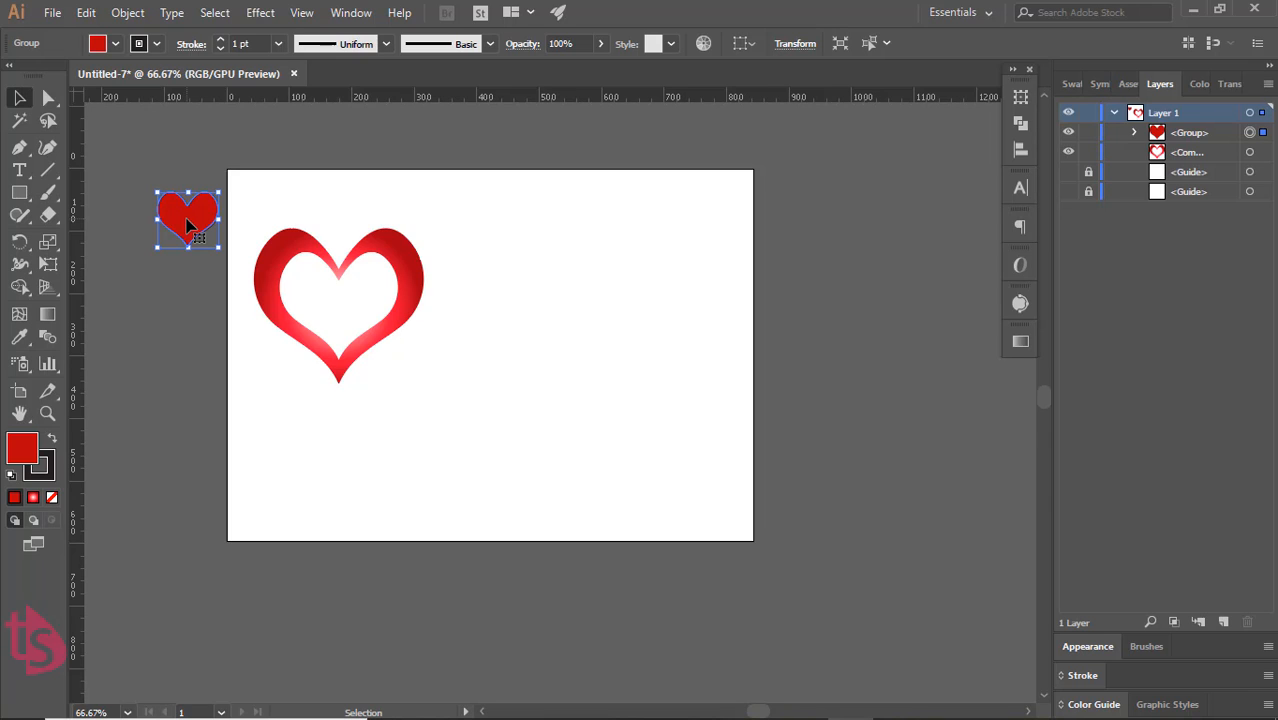
drag(186, 224, 546, 333)
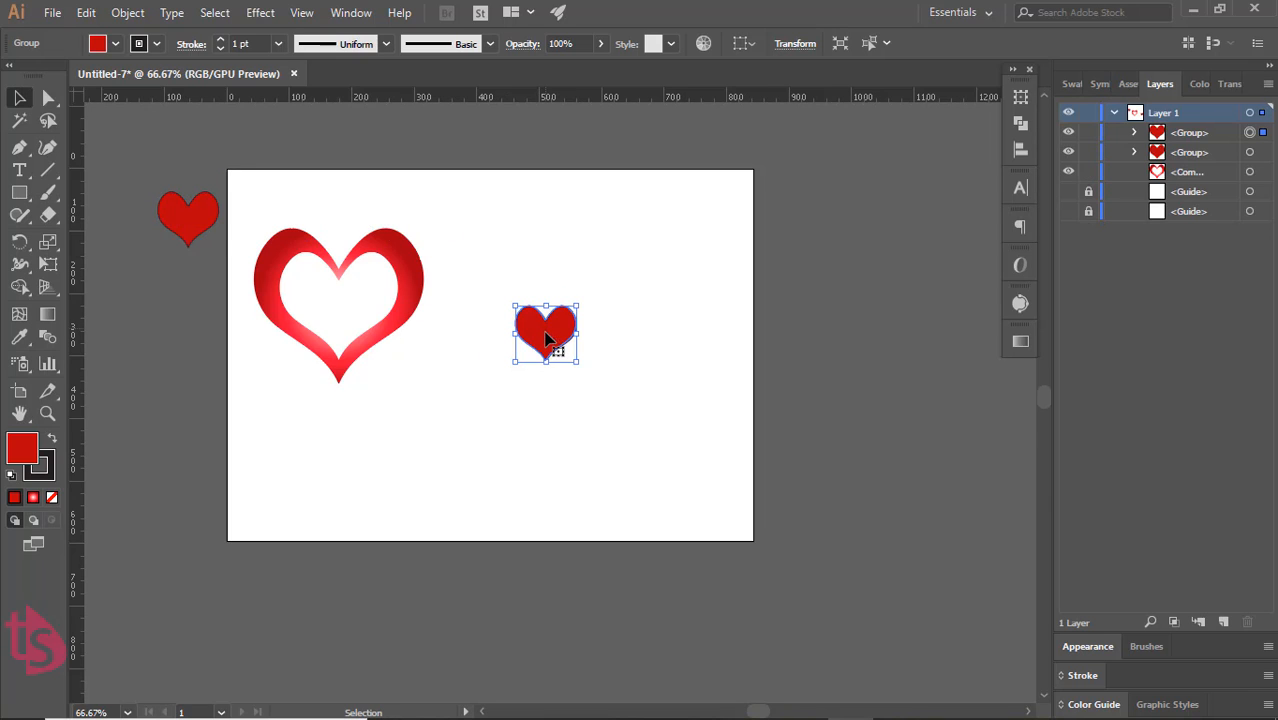
- Remove the stroke from the small solid heart on the artboard
scroll(549, 339, up, 3)
click(695, 324)
click(570, 330)
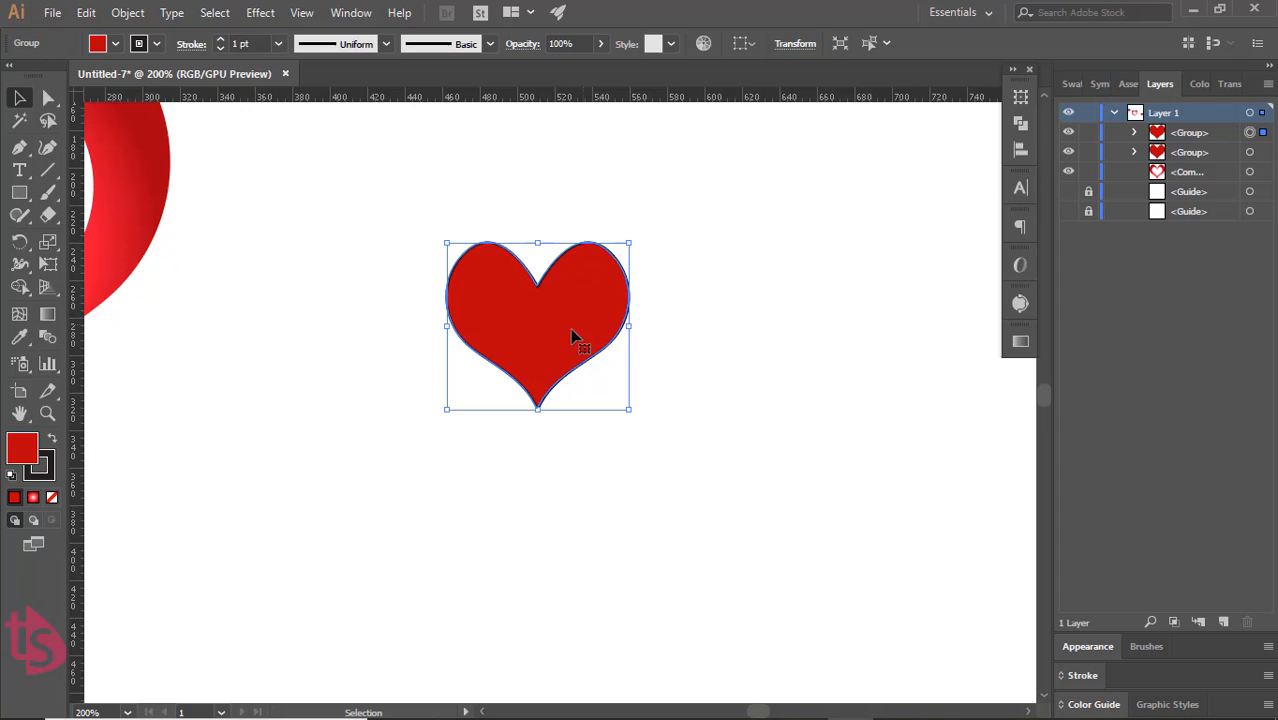
click(43, 473)
click(52, 497)
click(536, 504)
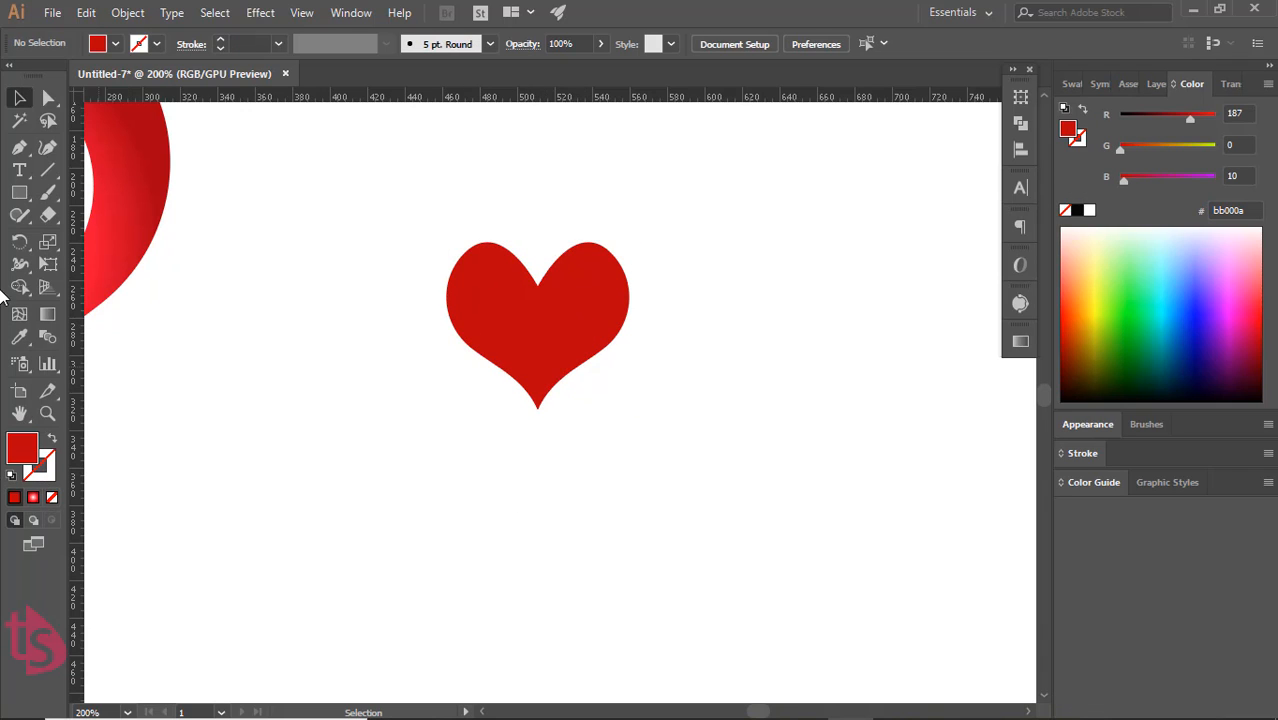
- Draw a rectangle from the small heart's vertical centre line that covers its whole right half
click(19, 192)
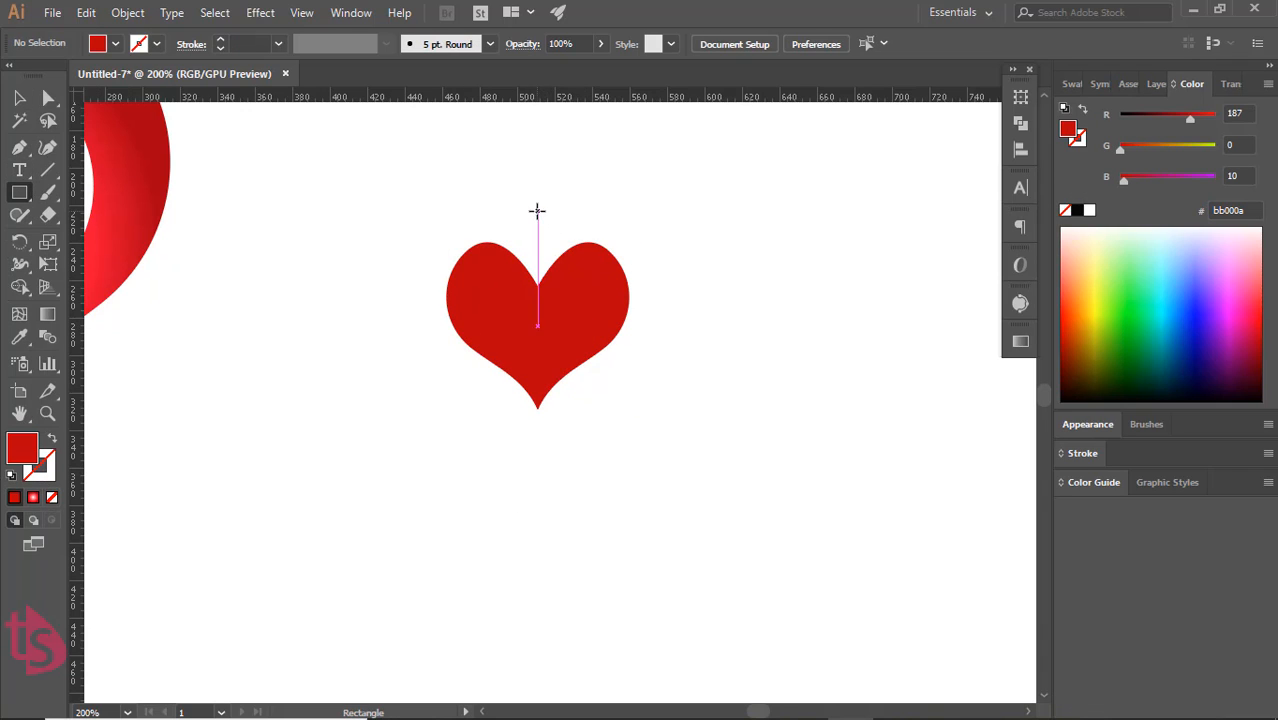
mouse_move(537, 210)
mouse_down()
mouse_move(593, 340)
mouse_move(676, 428)
mouse_move(717, 436)
mouse_up()
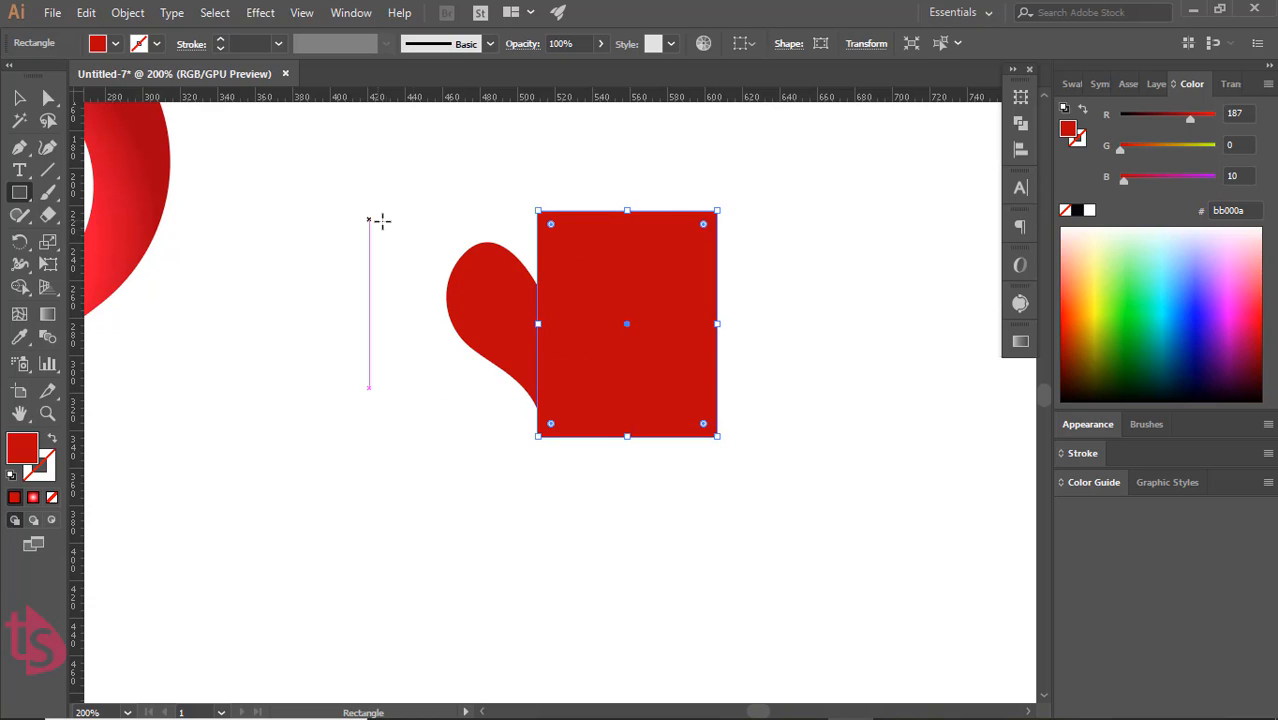
- Give the rectangle covering the heart's right half a white fill and no stroke
click(19, 99)
click(13, 476)
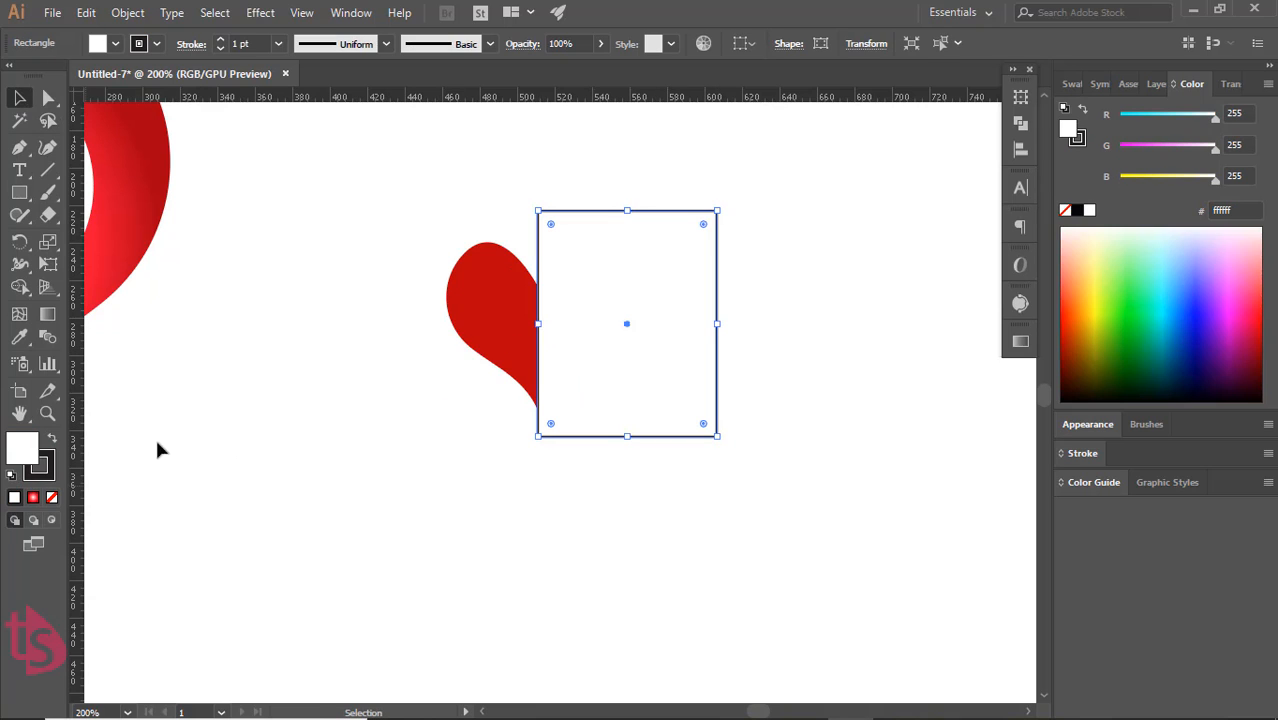
click(52, 497)
click(547, 555)
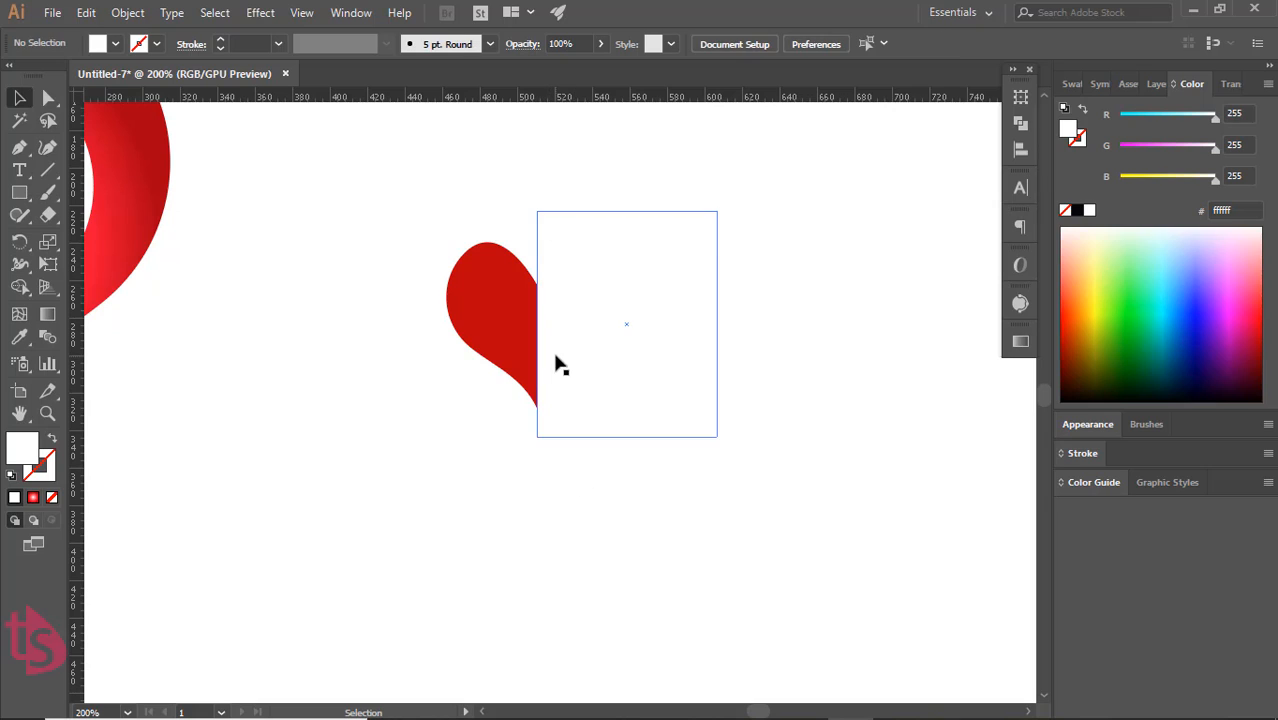
- Align the white rectangle's inner edge exactly with the small heart's vertical centre line
drag(560, 362, 596, 368)
click(492, 412)
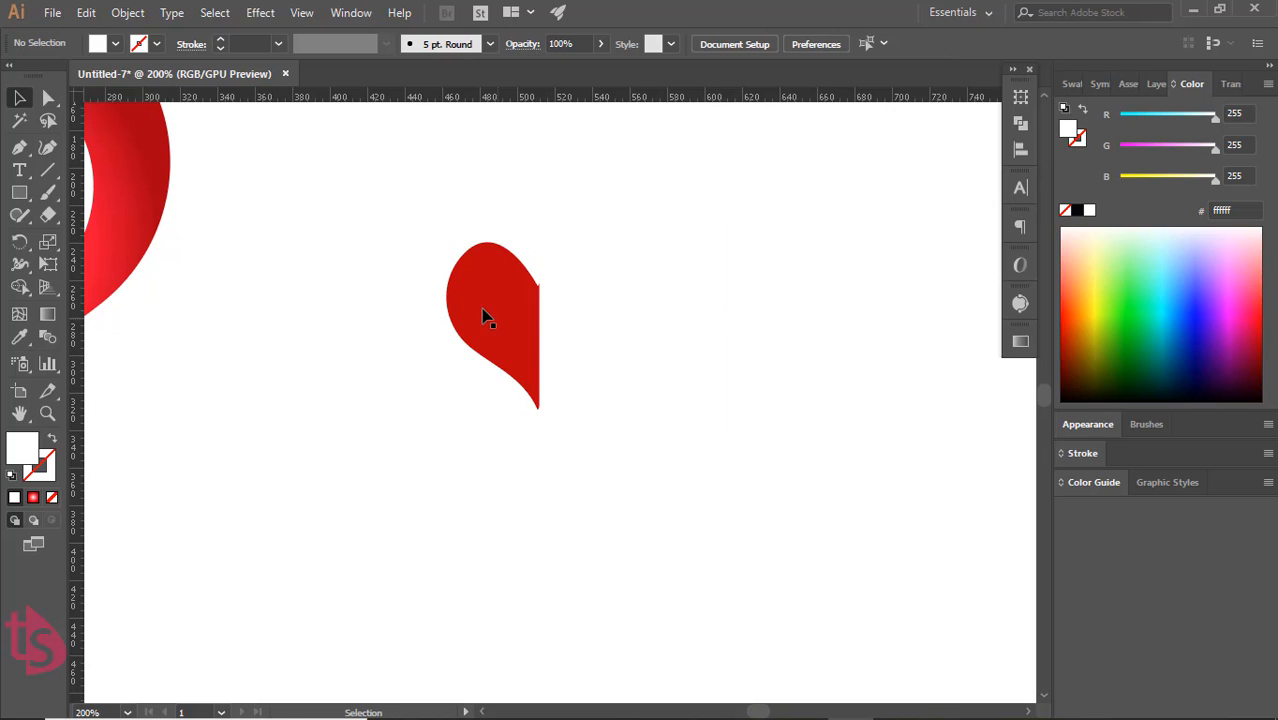
scroll(578, 342, up, 3)
drag(551, 311, 563, 327)
key(Right)
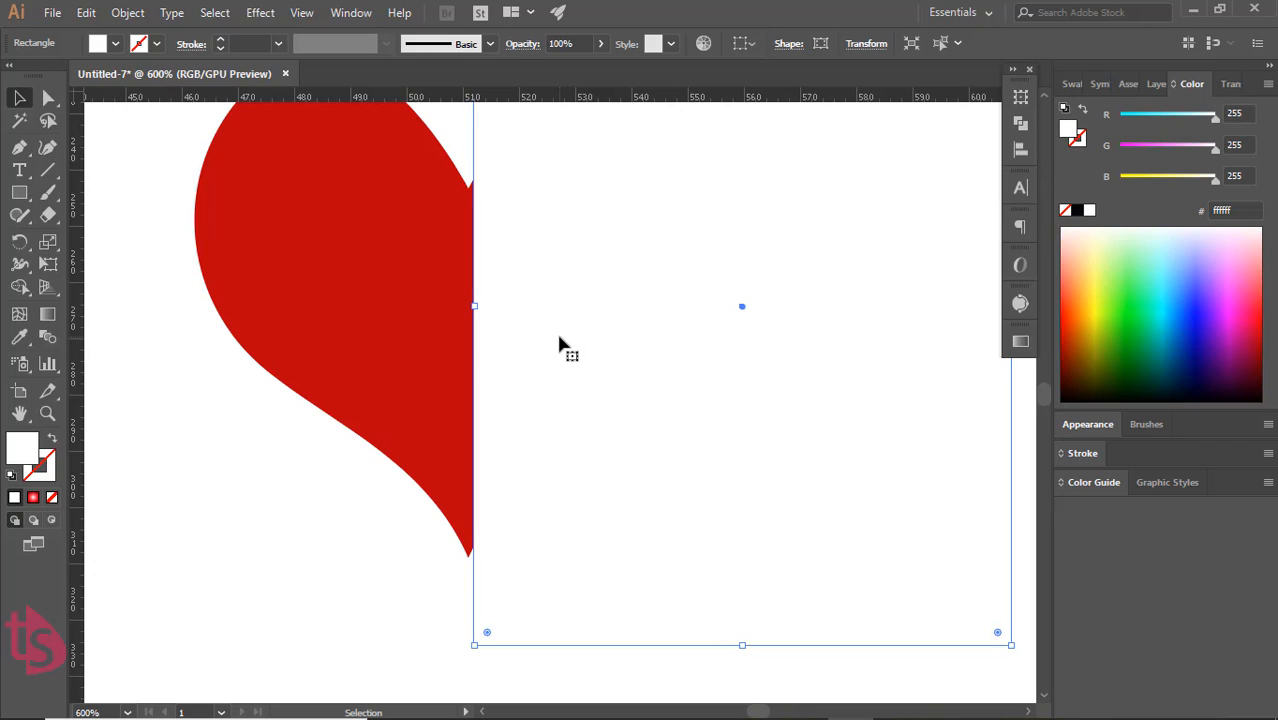
key(Left)
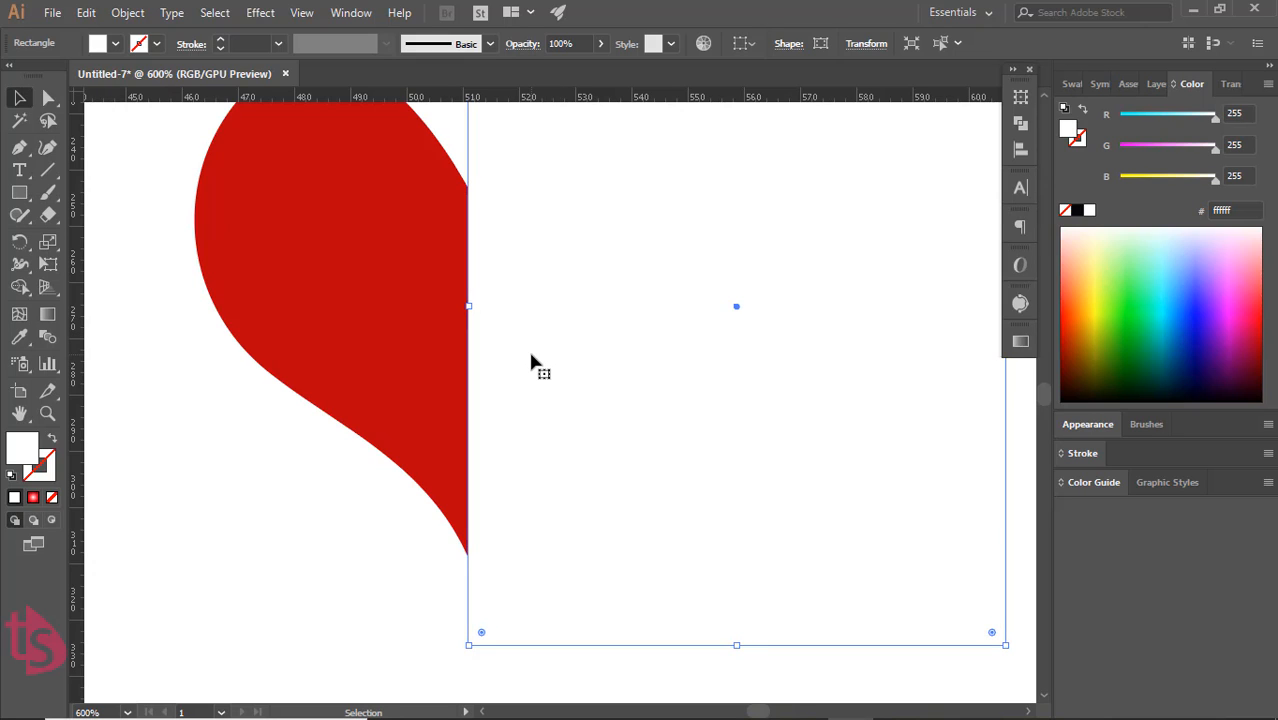
- Cut the right half off the small heart by subtracting the rectangle with Minus Front
key(ctrl+minus)
key(ctrl+minus)
key(ctrl+a)
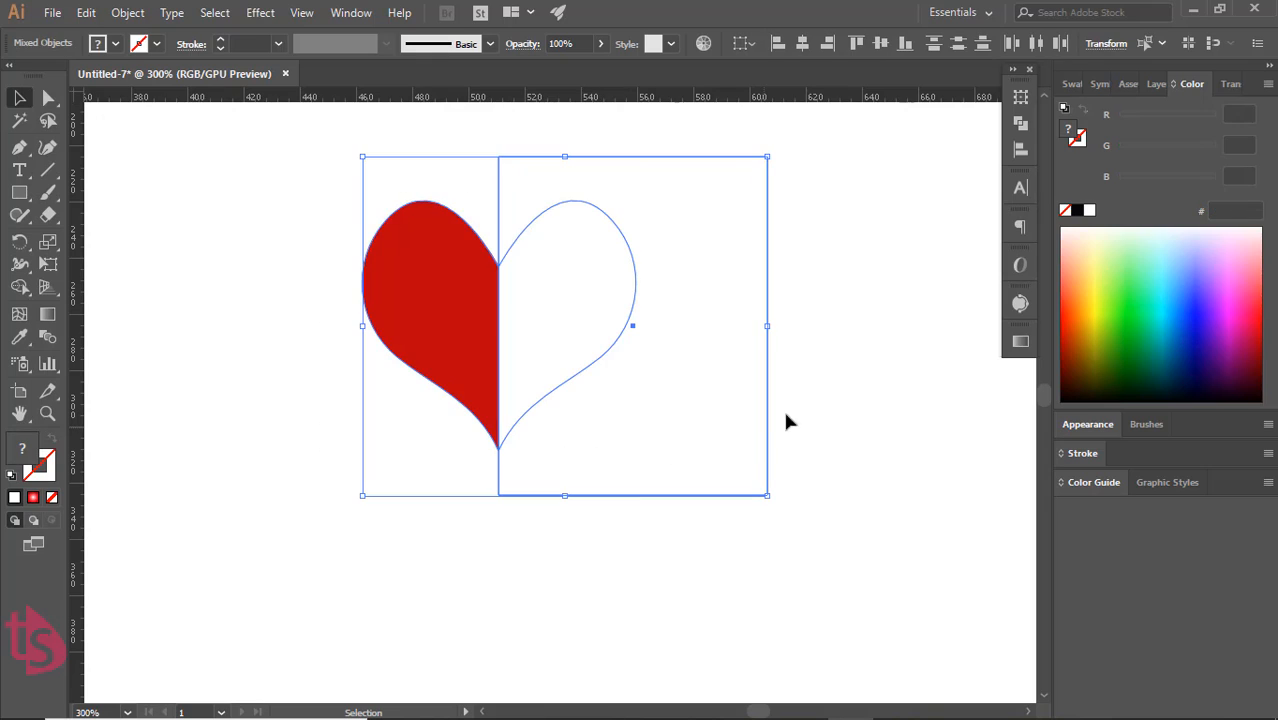
click(1020, 122)
click(838, 137)
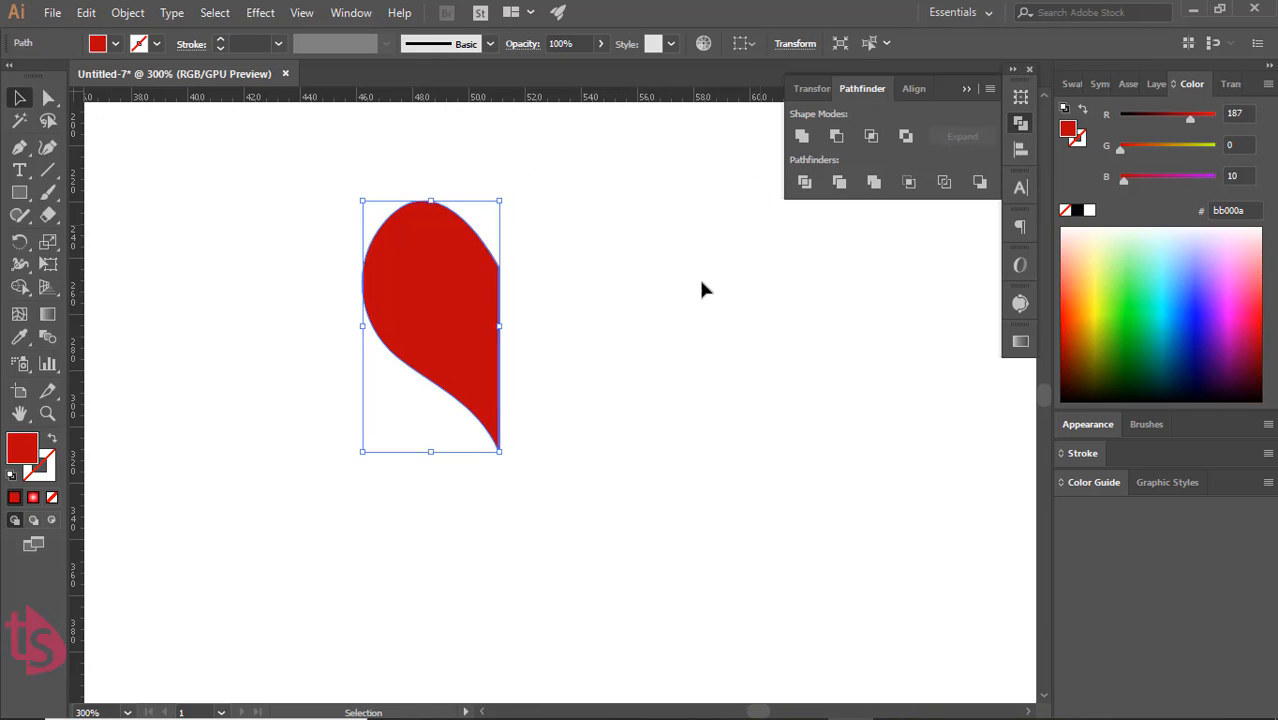
- Give the half heart a white-to-black linear gradient fill at 0° and a 1 pt black stroke
click(696, 280)
click(456, 350)
click(13, 478)
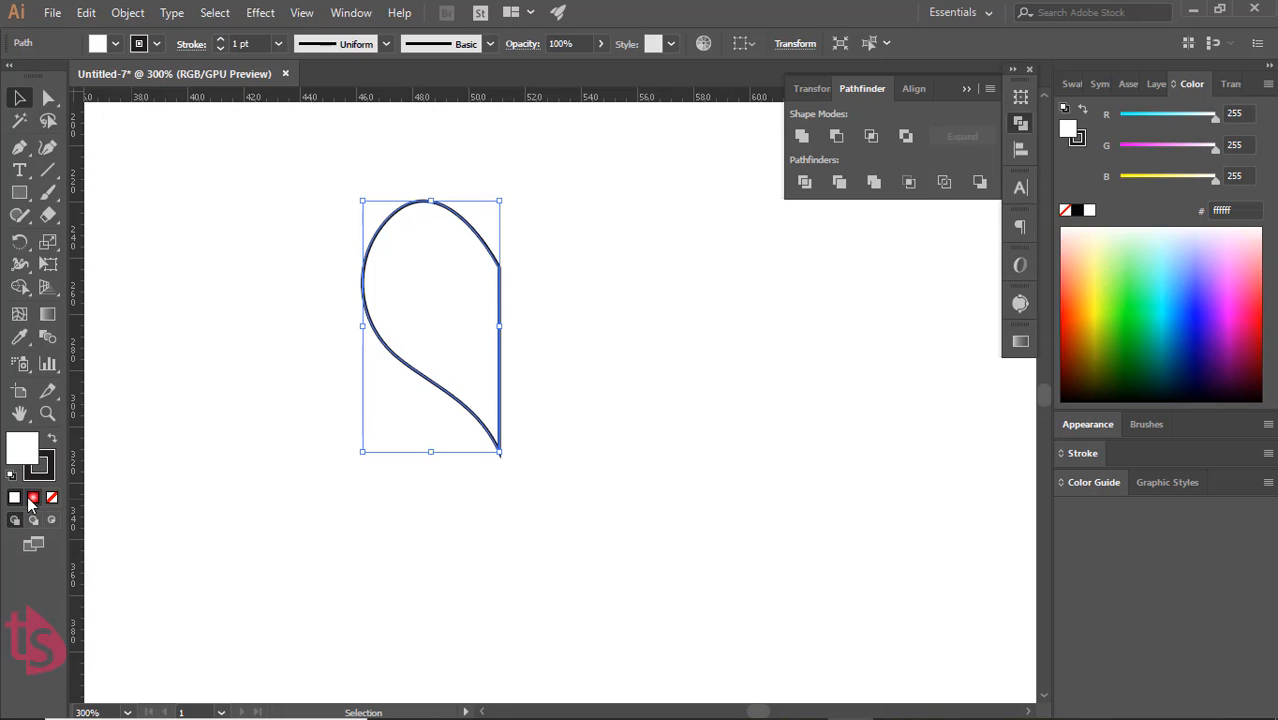
click(31, 498)
click(824, 366)
click(717, 399)
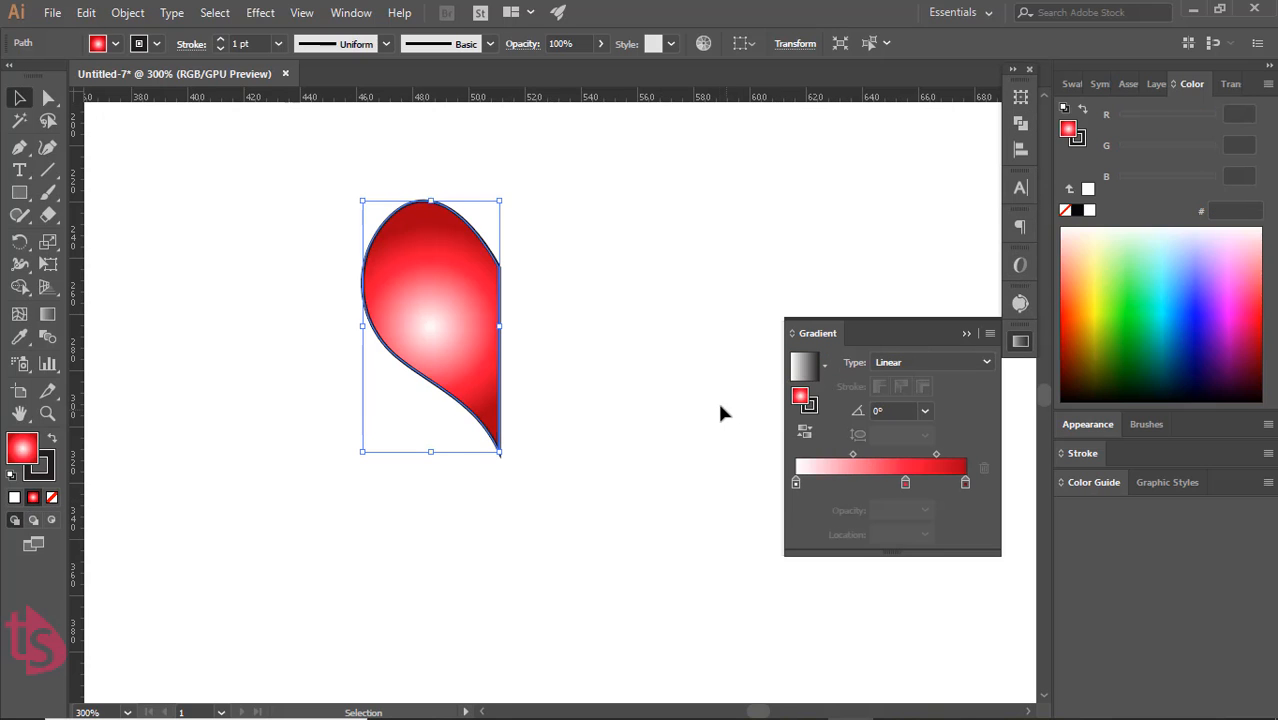
click(628, 390)
click(47, 313)
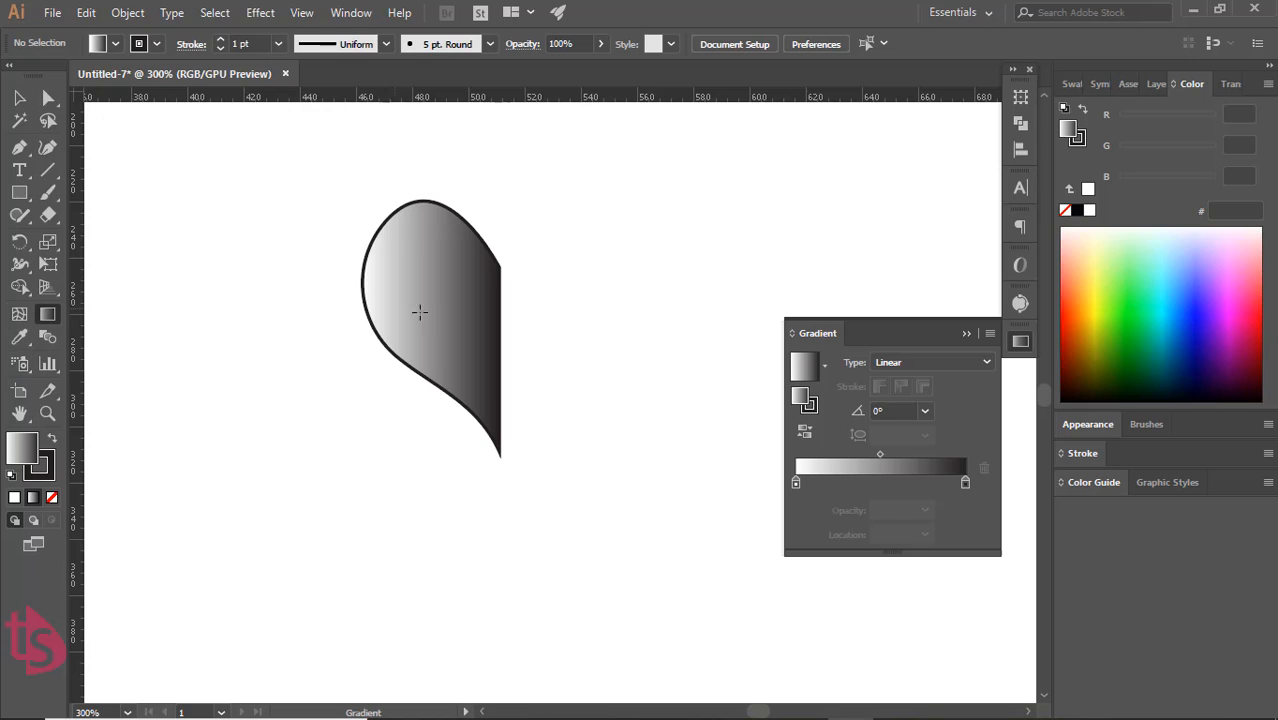
key(v)
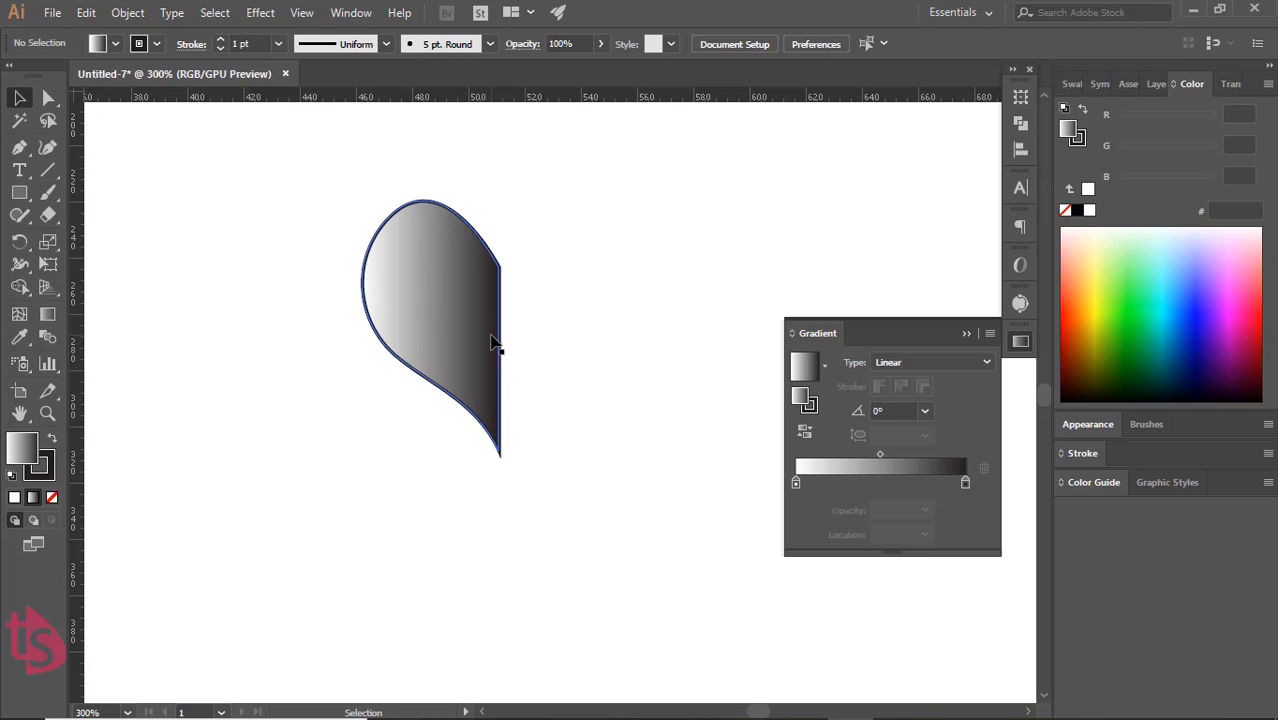
click(492, 340)
click(965, 336)
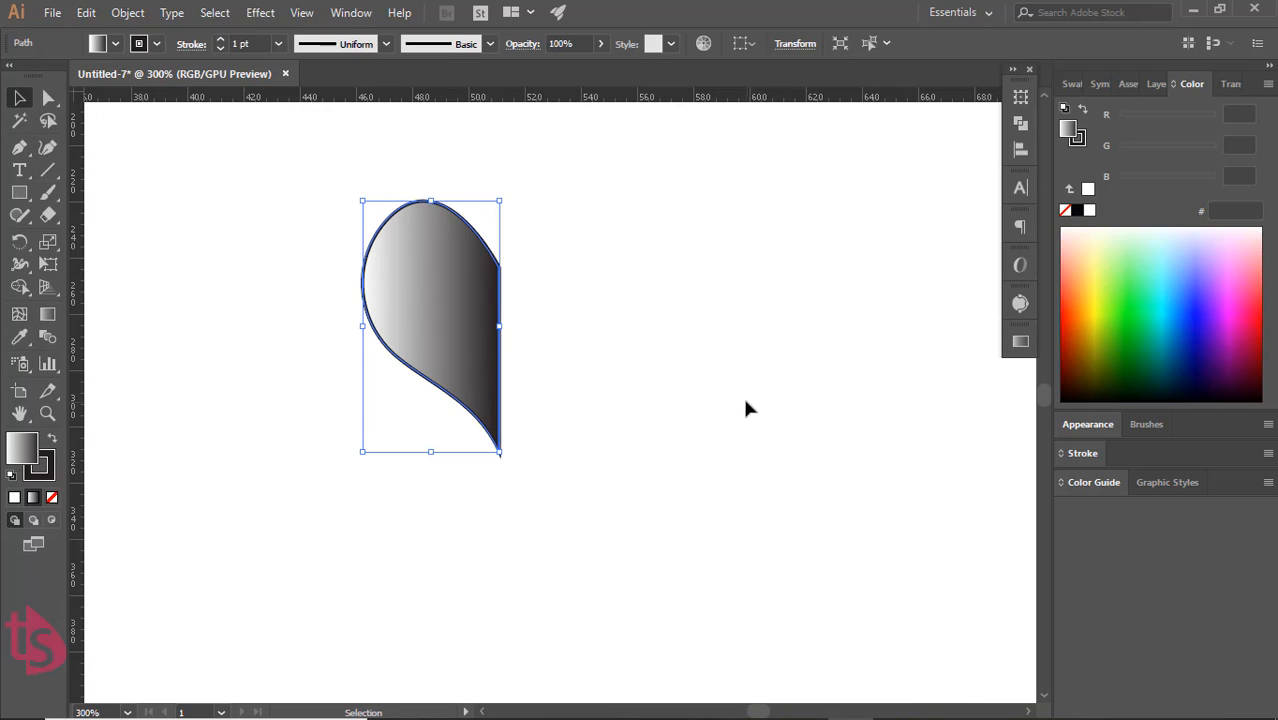
- Move the solid red heart from beside the artboard to just right of the gradient half heart
key(ctrl+1)
click(140, 218)
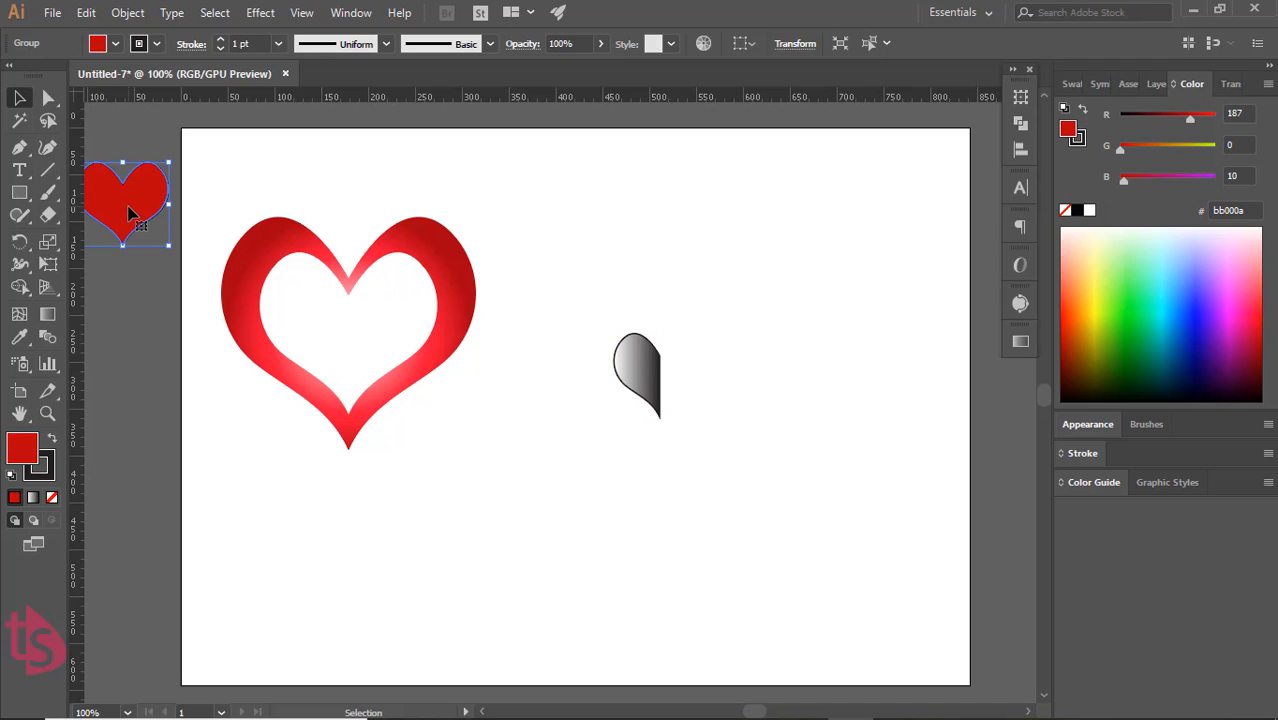
drag(128, 212, 700, 368)
click(773, 405)
- Create a copy of the gradient half heart reflected across the vertical axis
key(ctrl+plus)
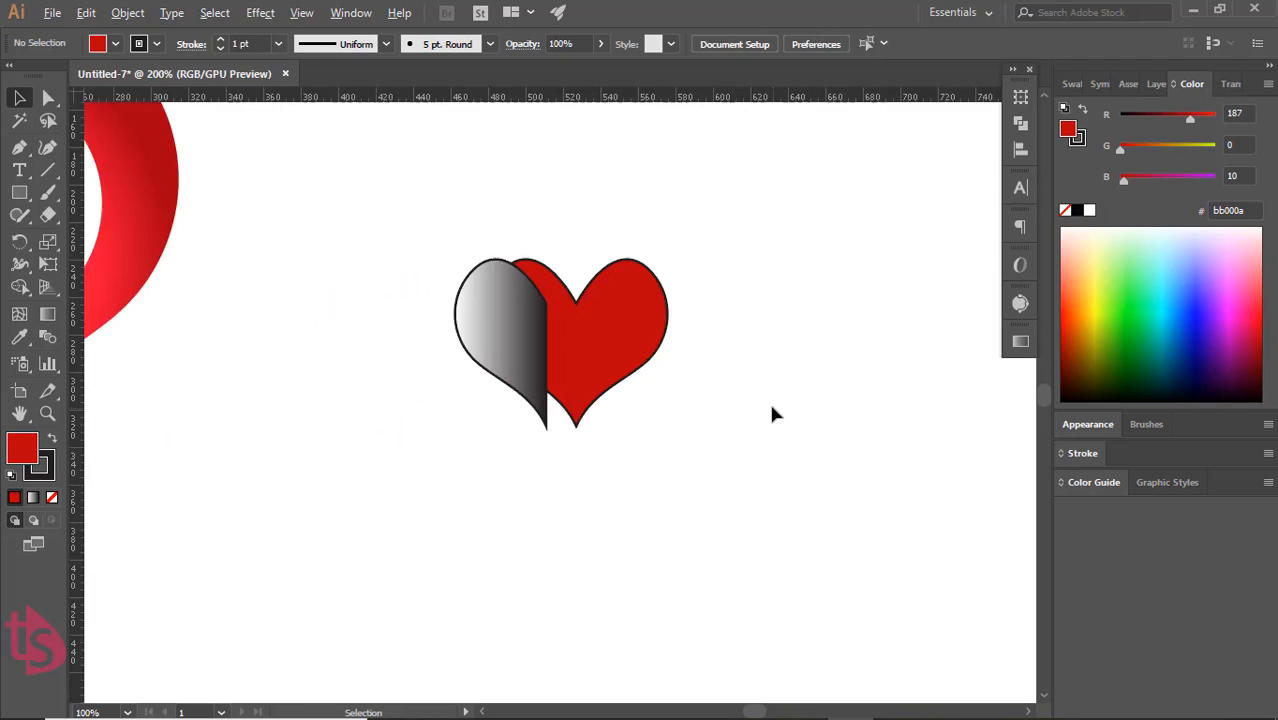
scroll(772, 410, up, 1)
click(399, 308)
click(127, 12)
mouse_move(166, 55)
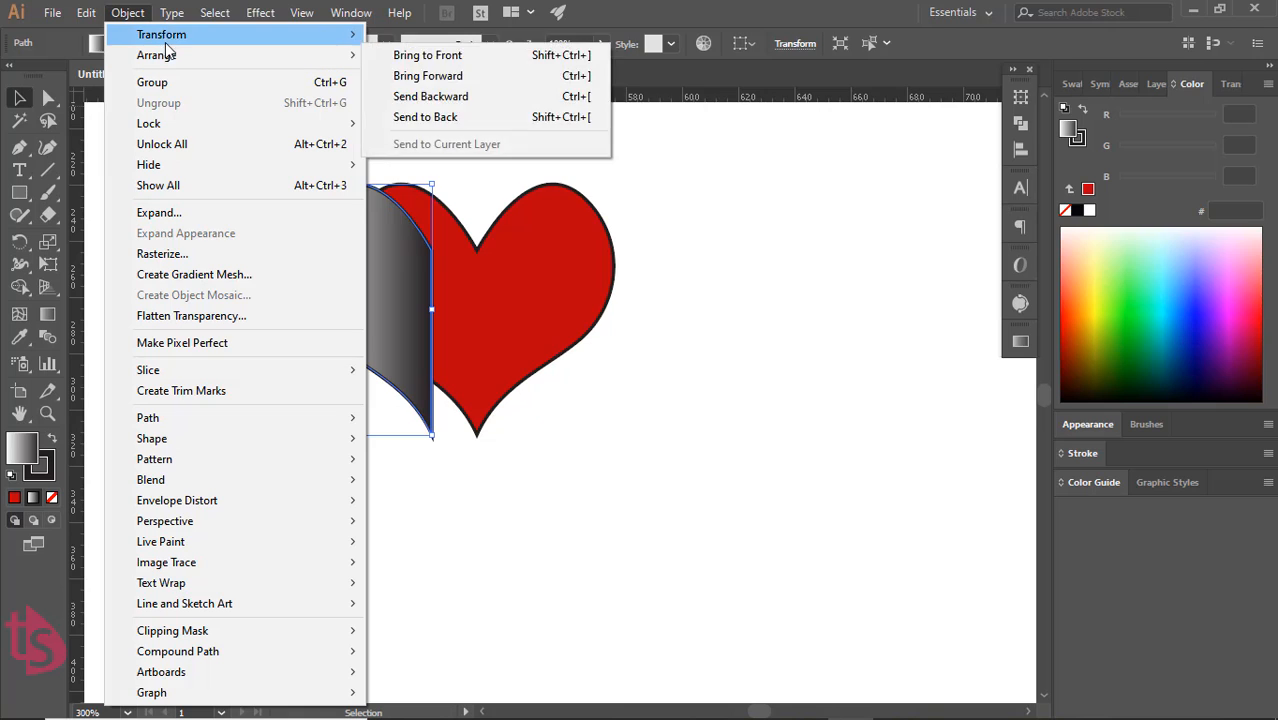
mouse_move(194, 34)
click(412, 103)
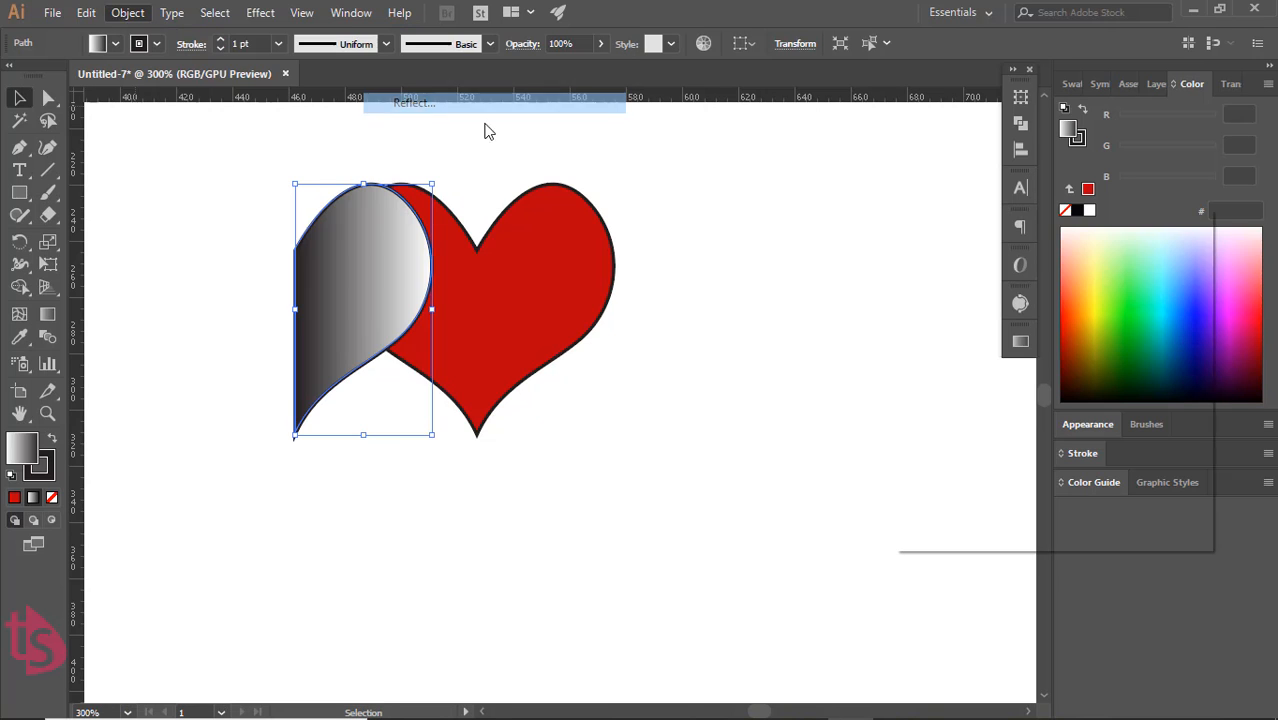
click(953, 502)
- Place the reflected copy over the red heart's right half and move the original half aside
drag(334, 322, 516, 302)
drag(362, 357, 208, 307)
- Remove the strokes from the reflected gradient half and from the red heart beneath it
click(510, 320)
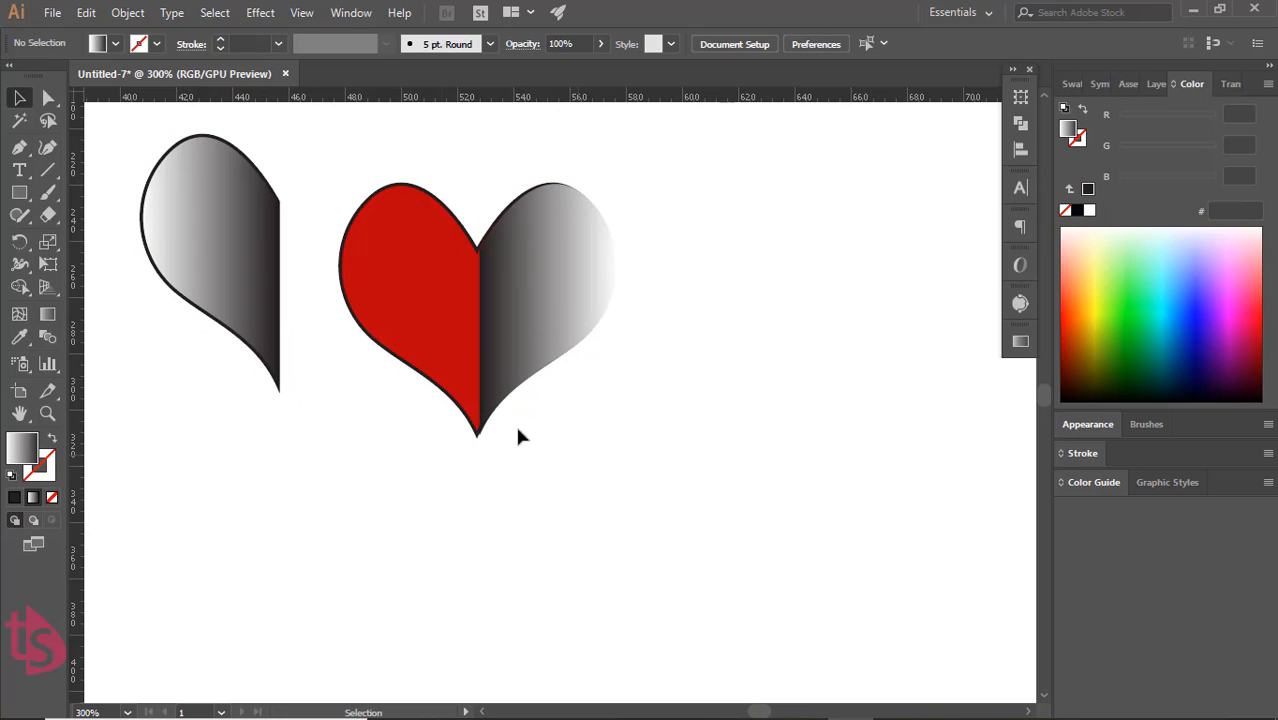
drag(516, 434, 323, 487)
key(ctrl+g)
click(508, 396)
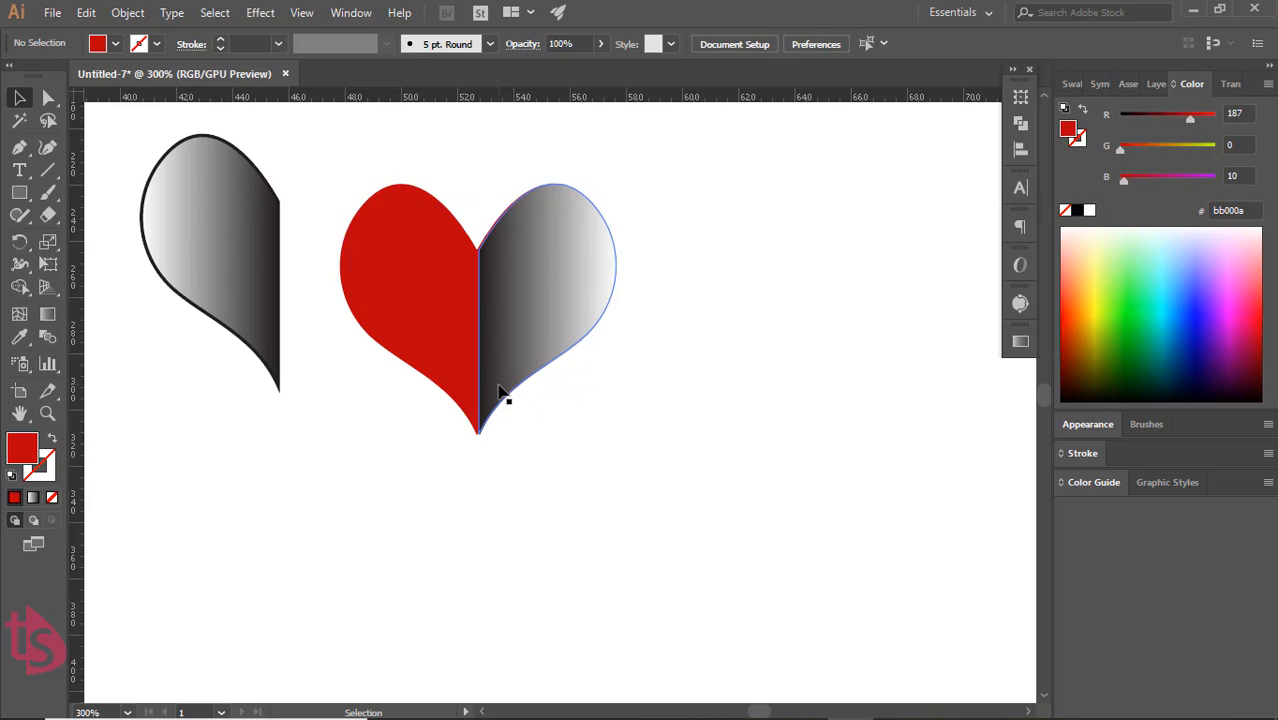
- Fine-tune the gradient half's position so it matches the right half of the red heart
click(533, 389)
scroll(512, 362, up, 2)
click(588, 396)
drag(535, 335, 522, 360)
click(808, 480)
scroll(531, 363, up, 3)
click(801, 480)
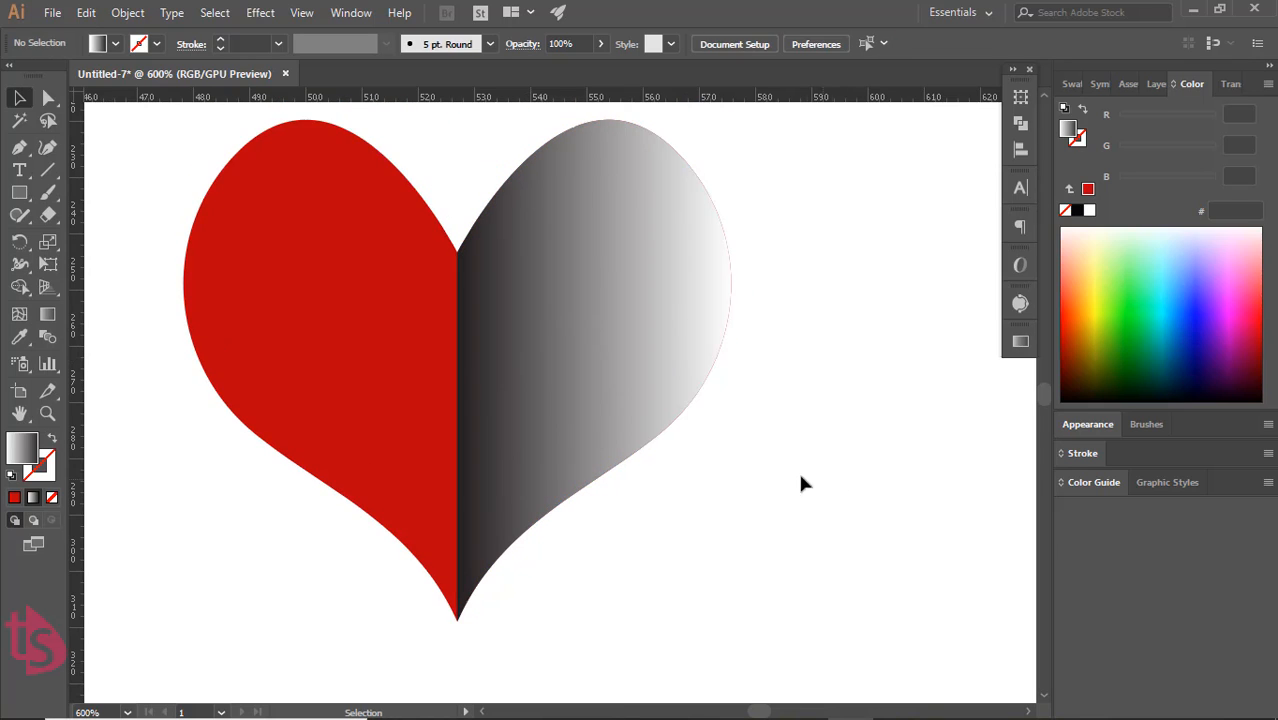
- Replace the red heart's fill with the white-to-black linear gradient
click(425, 418)
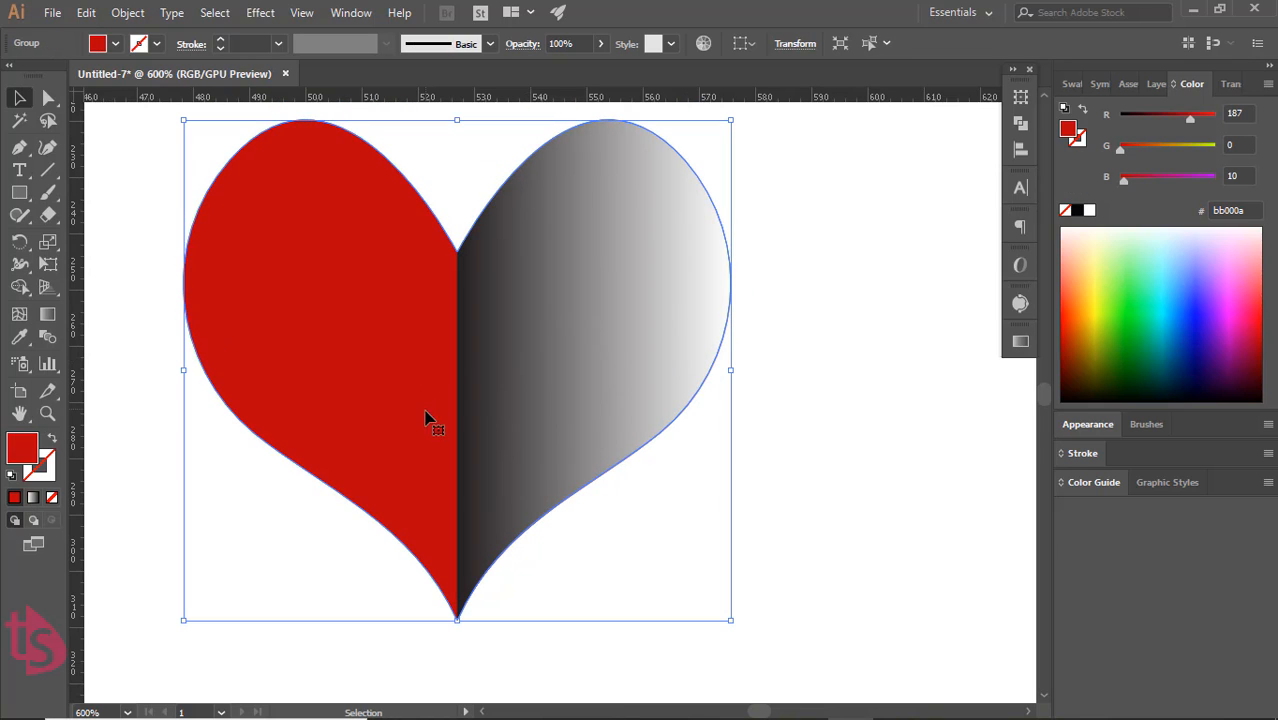
click(33, 498)
click(862, 662)
- Try nudging the overlaid right half slightly left against the gradient heart's centre line
click(617, 462)
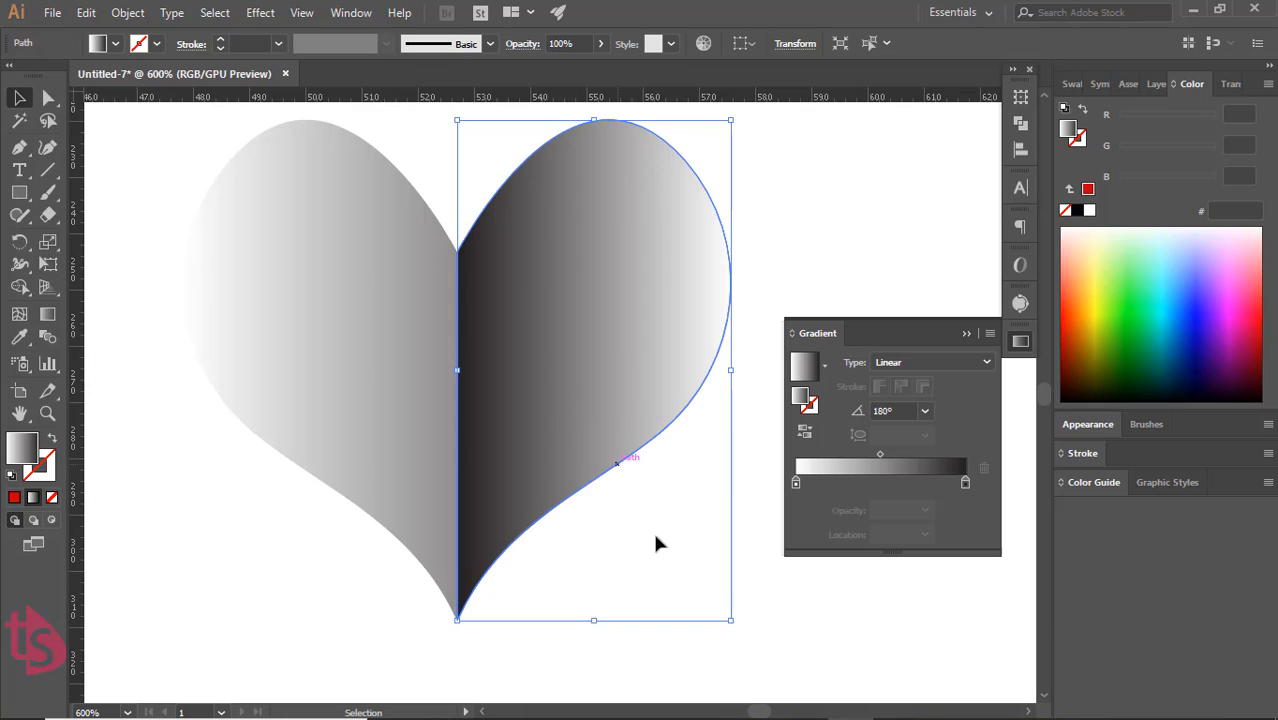
key(Left)
scroll(500, 537, up, 1)
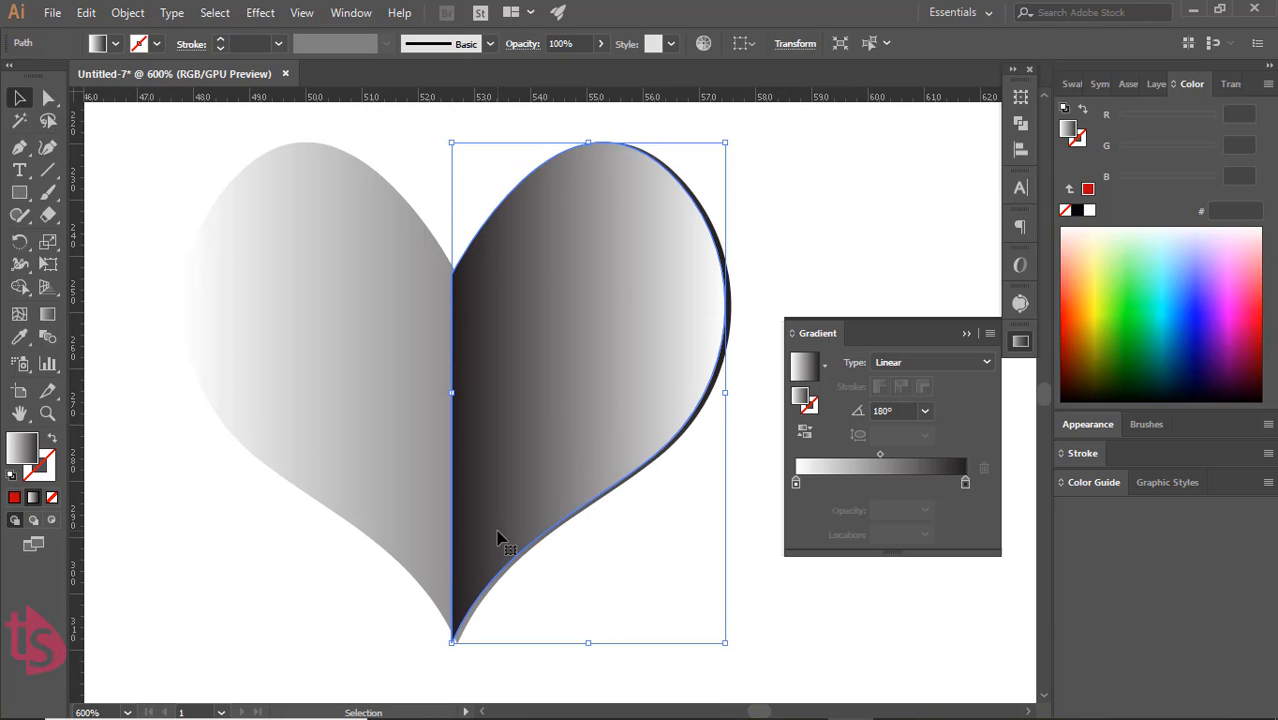
scroll(500, 537, up, 2)
scroll(501, 520, down, 1)
drag(512, 479, 517, 479)
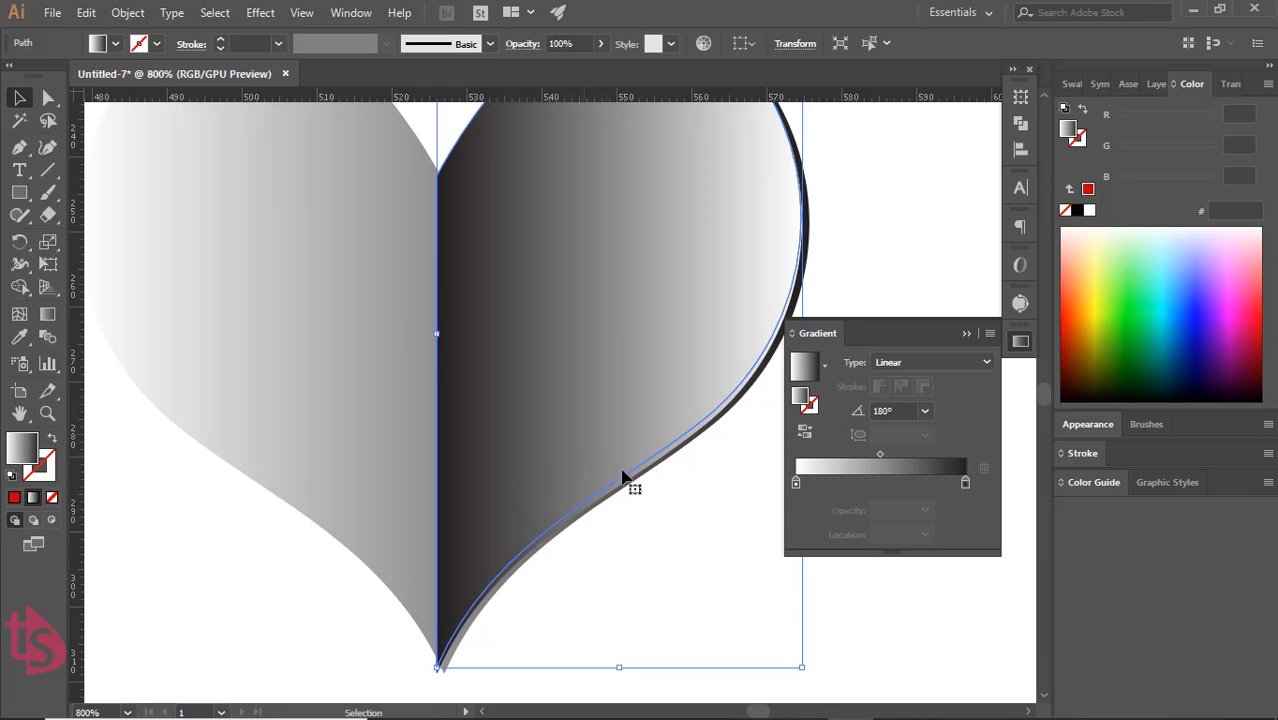
click(836, 597)
- Try scaling the overlaid right half down slightly to fit the heart beneath it
alt+scroll(510, 500, down, 3)
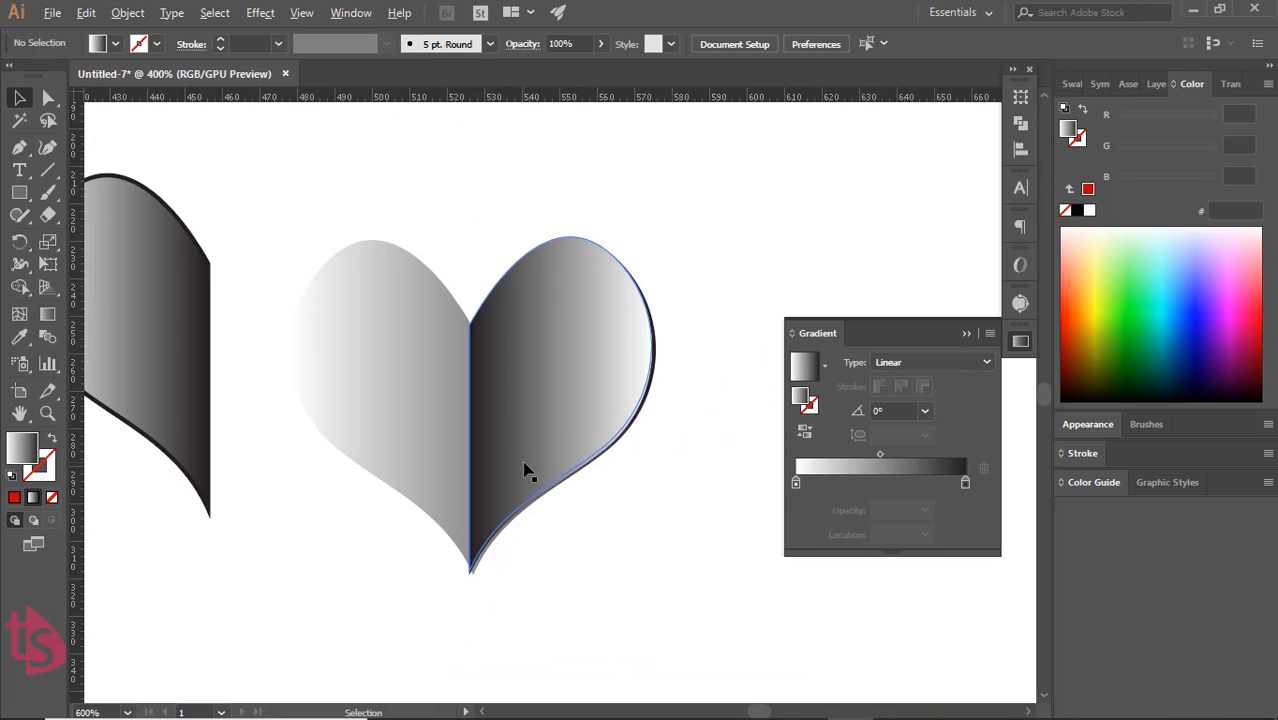
alt+scroll(528, 471, up, 2)
click(520, 400)
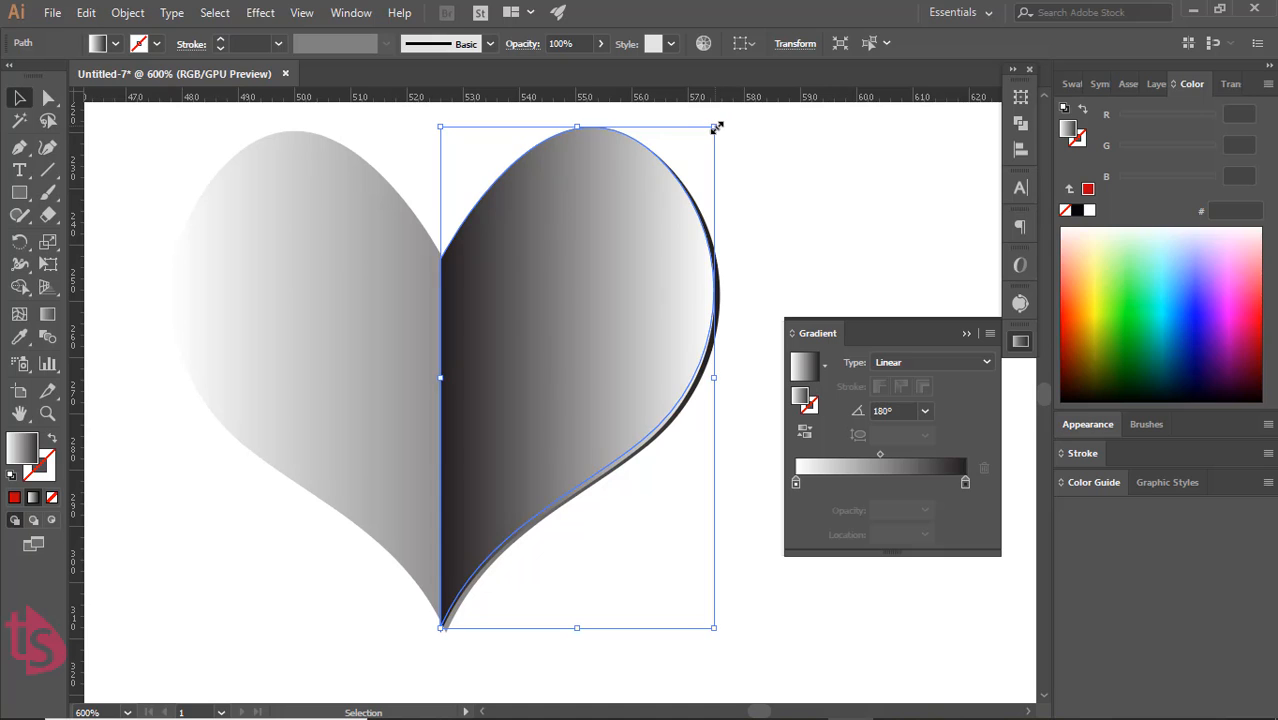
drag(714, 127, 711, 134)
click(752, 218)
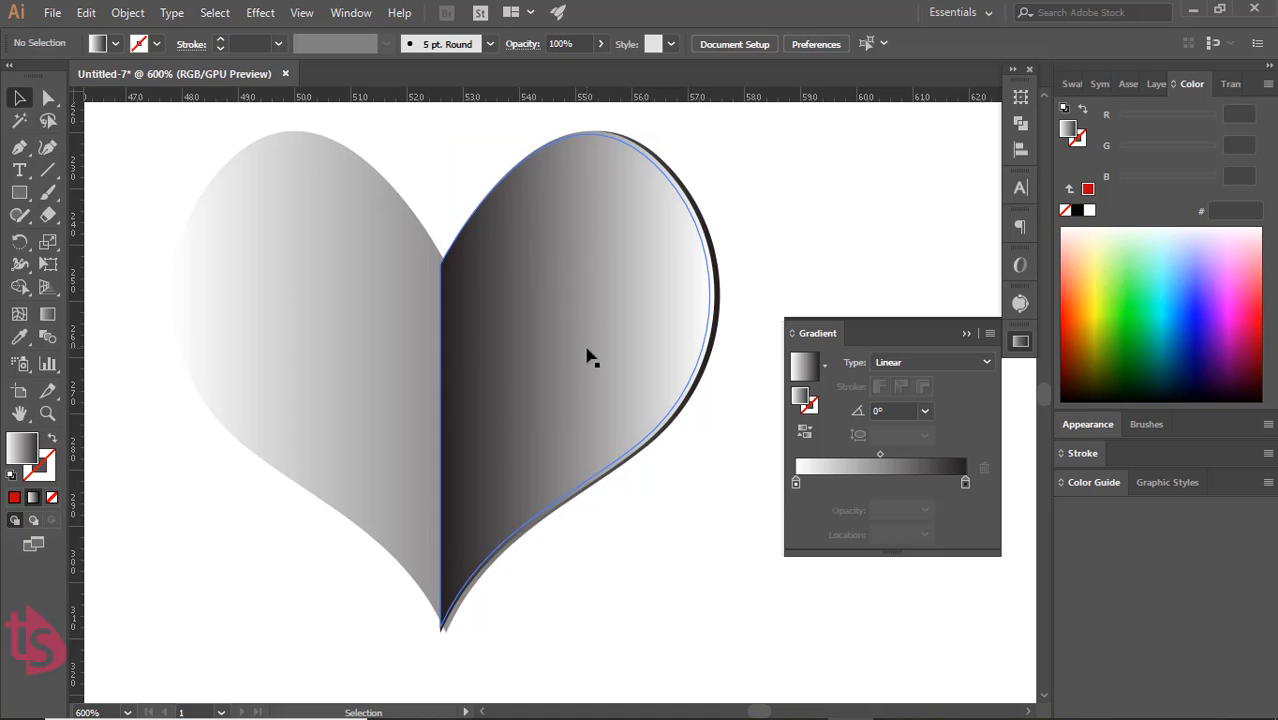
- Isolate the layer and try shifting the overlaid right half to cover the heart's dark edge
double_click(555, 402)
double_click(371, 234)
click(616, 331)
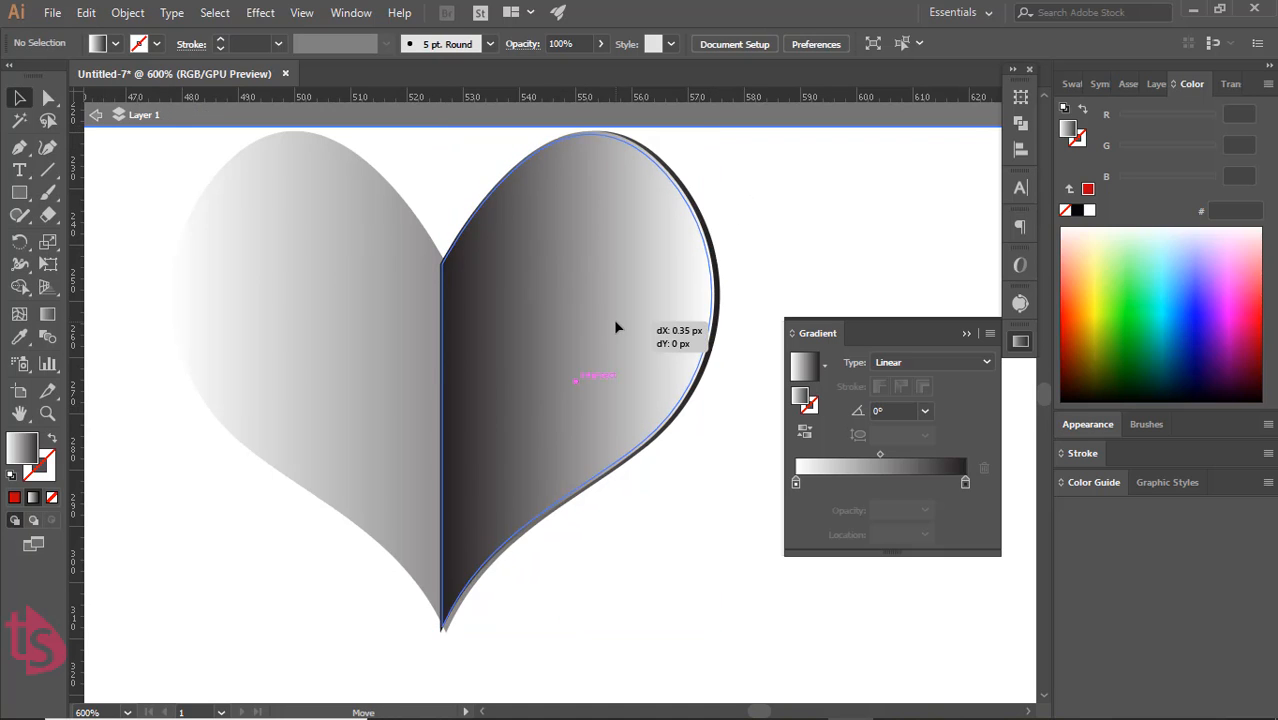
drag(616, 331, 624, 326)
click(779, 614)
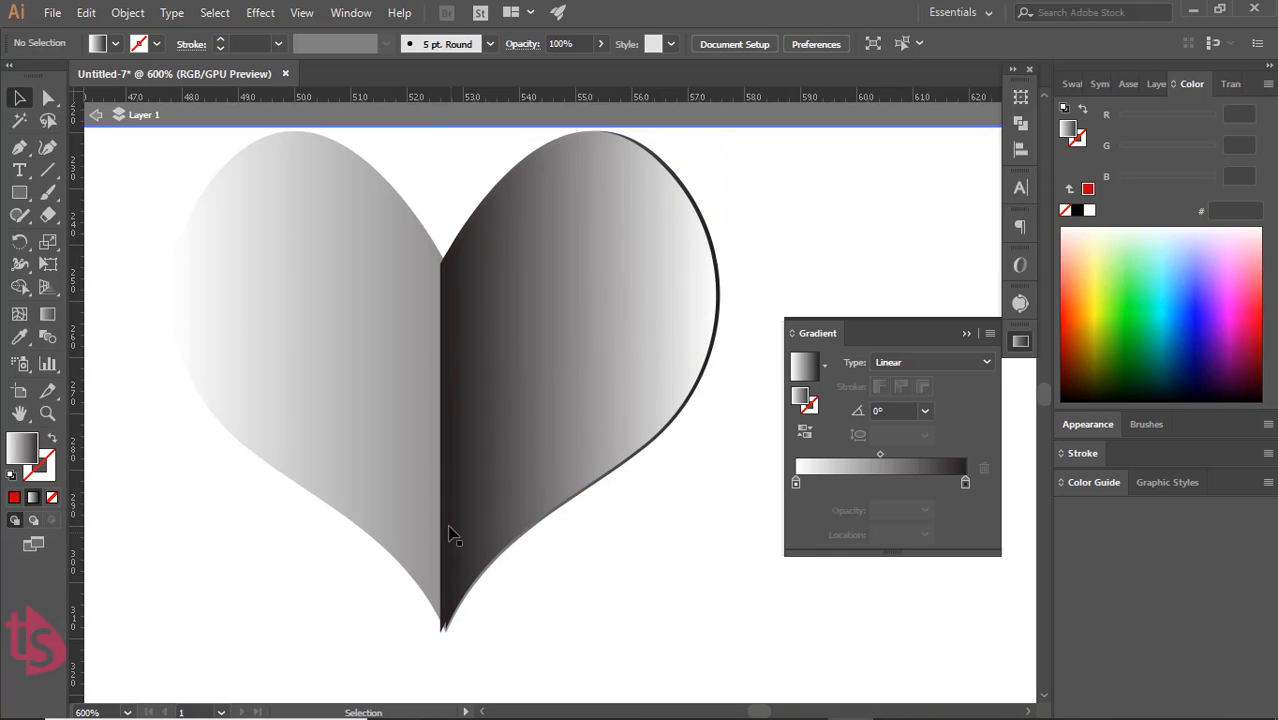
drag(451, 531, 449, 523)
click(429, 634)
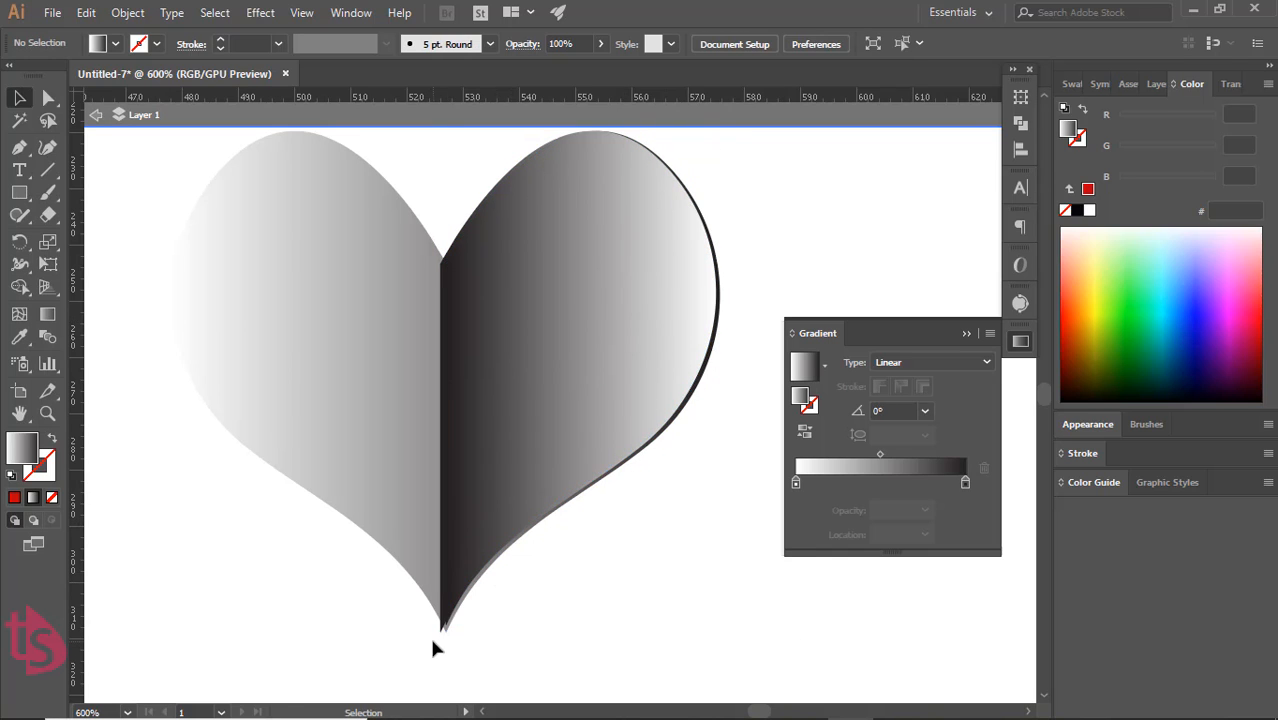
- Try deleting the overlaid right half and undo the deletion
scroll(436, 634, up, 2)
click(522, 440)
key(Delete)
click(511, 446)
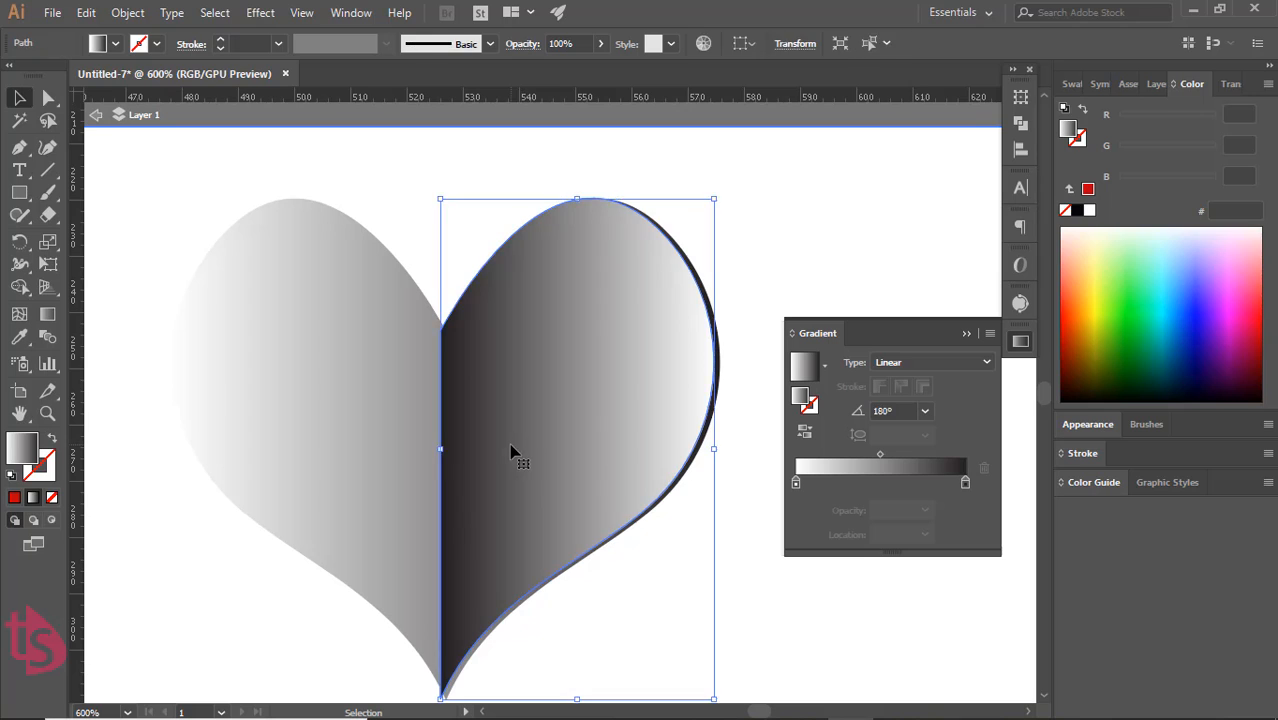
key(Delete)
key(ctrl+z)
- Move the overlaid right half slightly right so it lines up with the heart's centre and outer edge
click(724, 592)
scroll(603, 480, down, 2)
drag(525, 349, 531, 349)
click(782, 602)
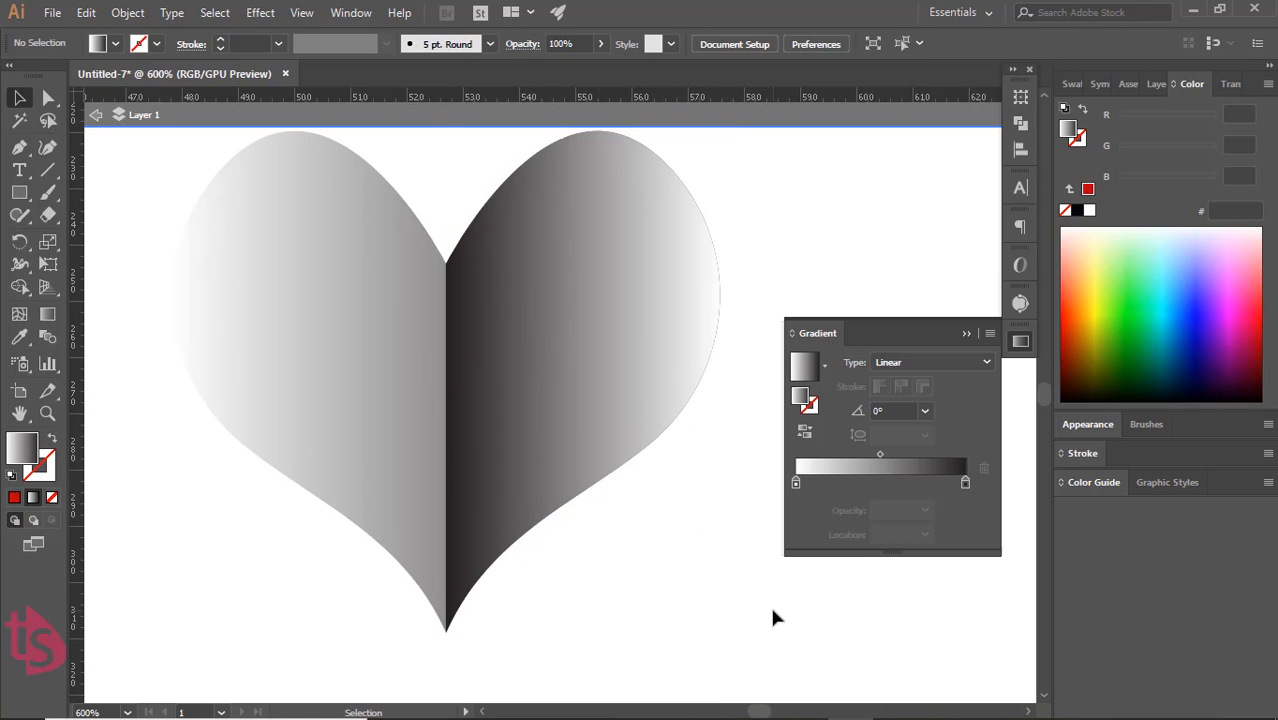
- Shift the gradient midpoint toward the dark stop for the underlying heart and for the overlaid right half
click(375, 370)
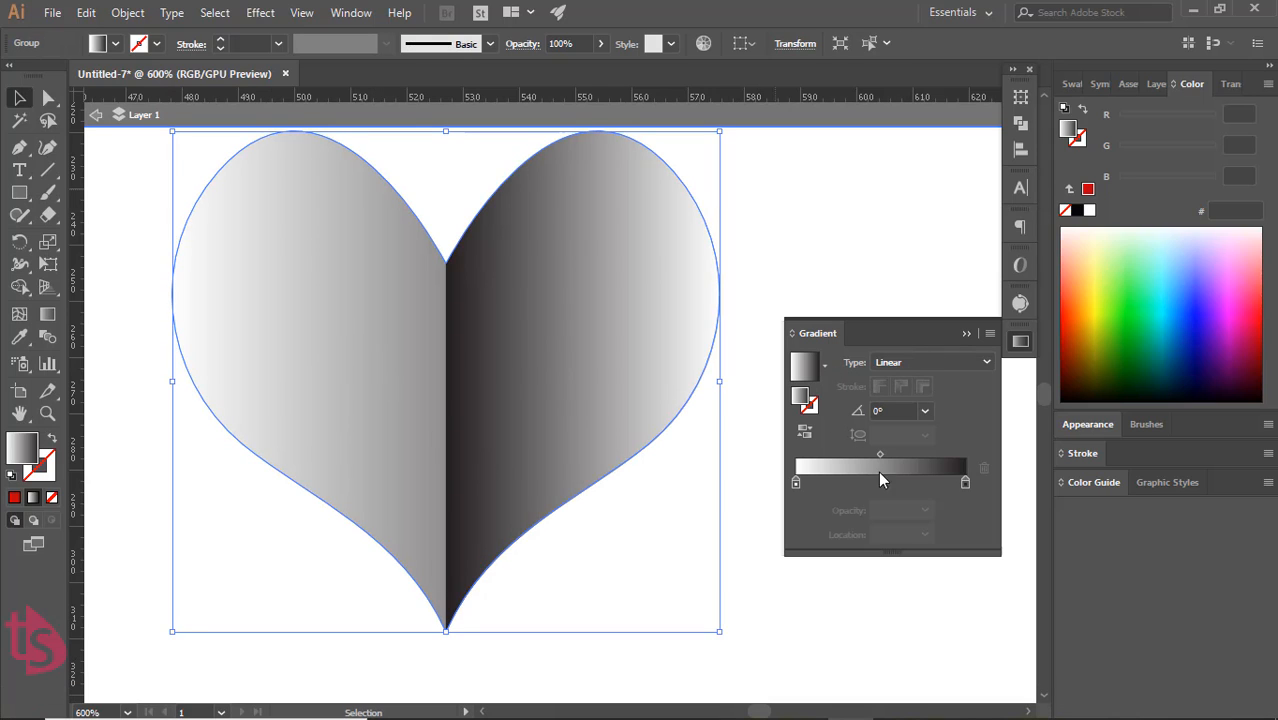
drag(880, 455, 915, 452)
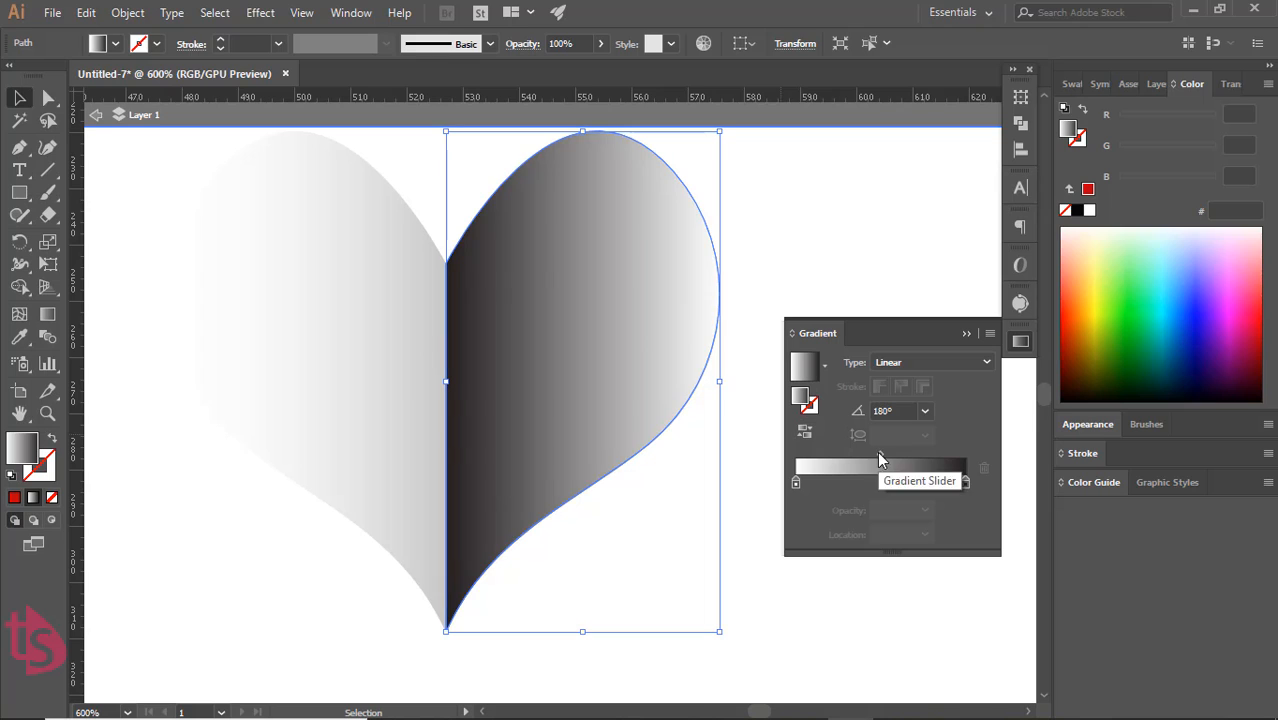
drag(880, 458, 924, 458)
- Set the right half's dark gradient stop to 50% opacity and its gradient midpoint to about 55%
click(965, 482)
click(925, 510)
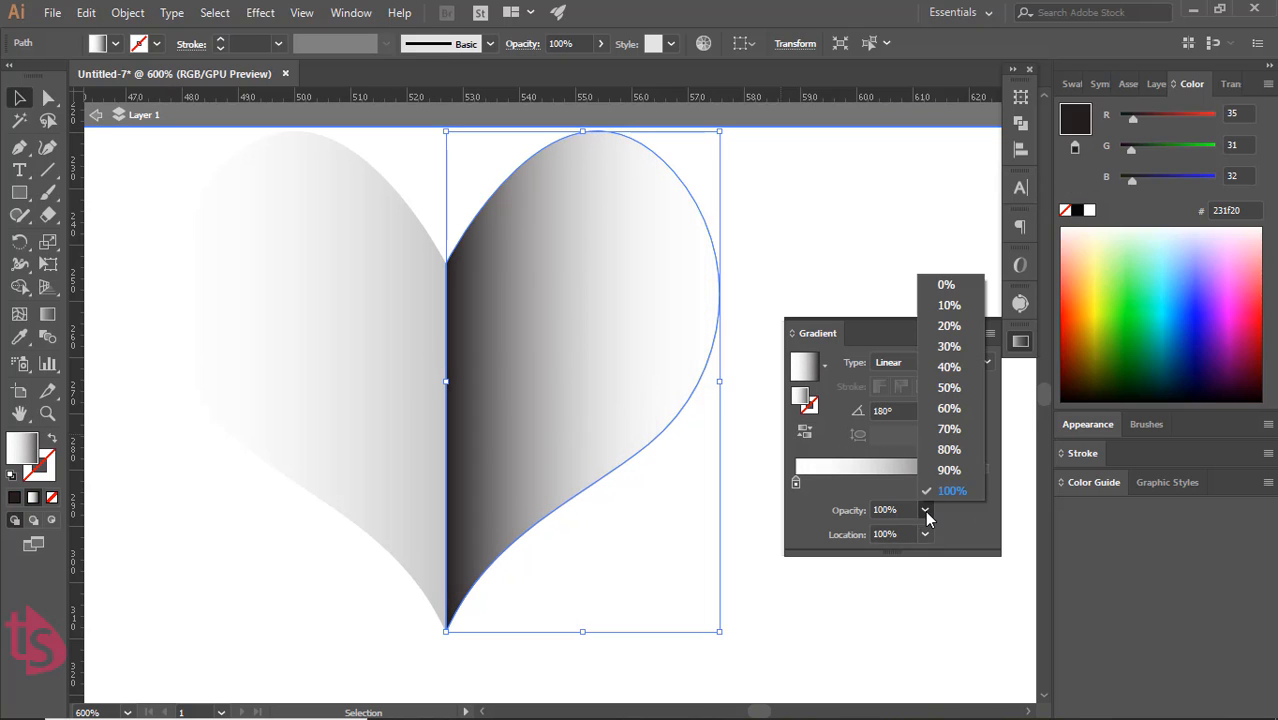
click(948, 388)
drag(922, 455, 896, 490)
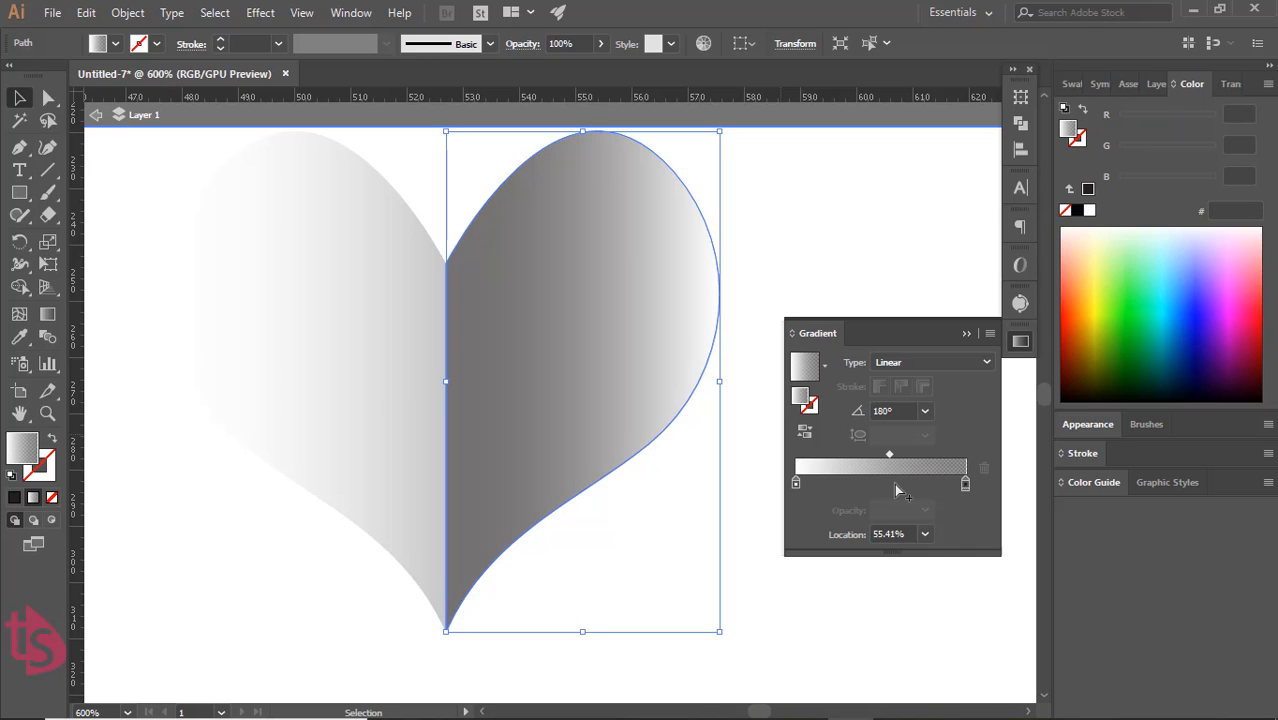
- Lower the opacity of the right half's dark gradient stop to 20%
click(965, 482)
click(925, 510)
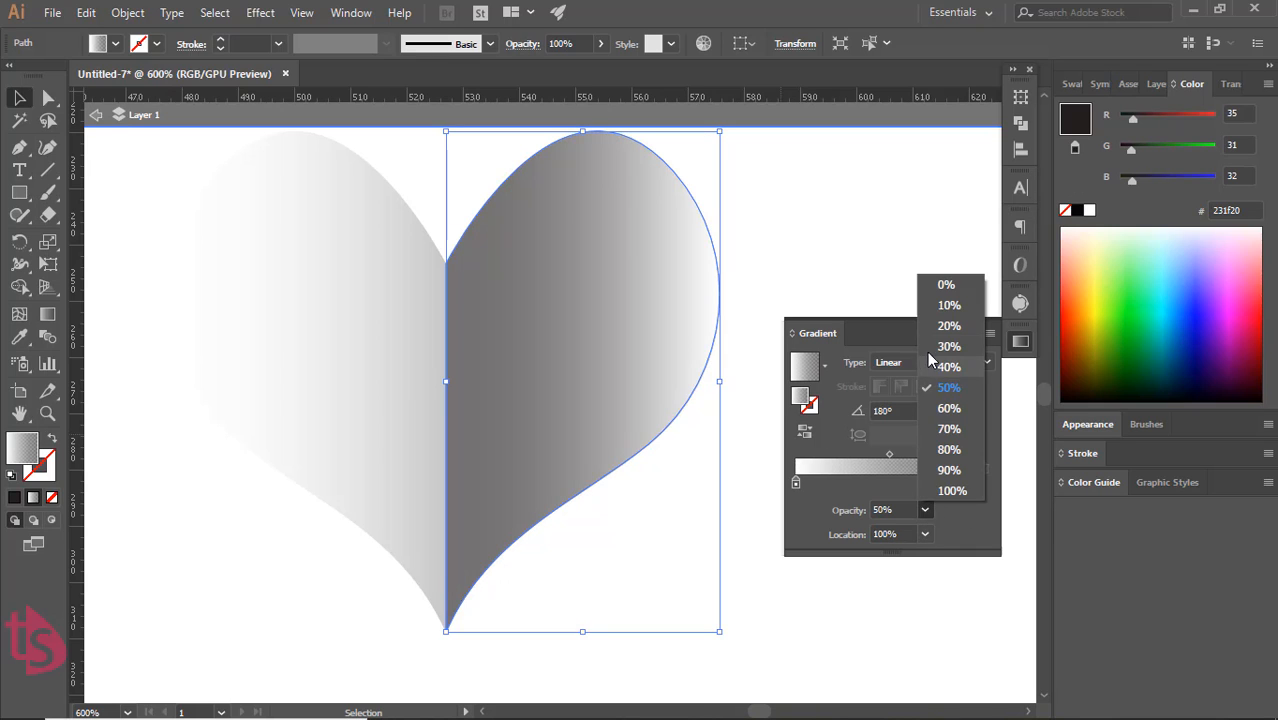
click(945, 327)
click(724, 596)
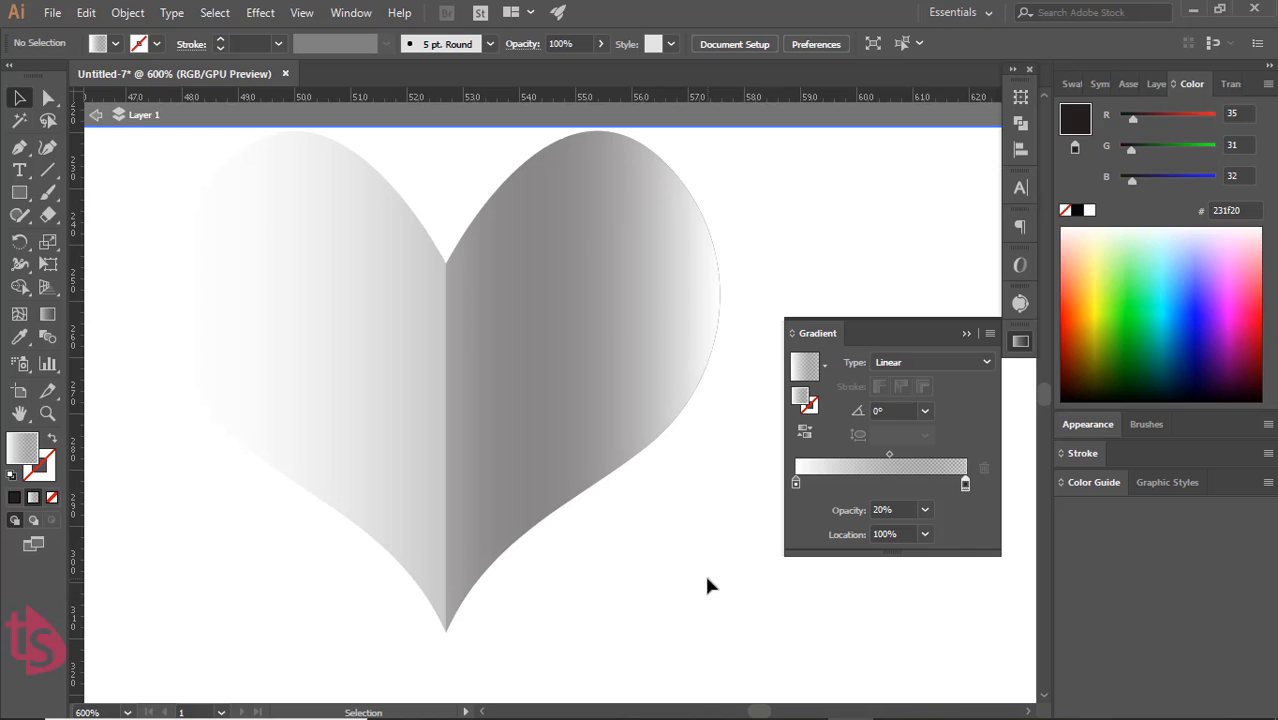
scroll(669, 546, down, 2)
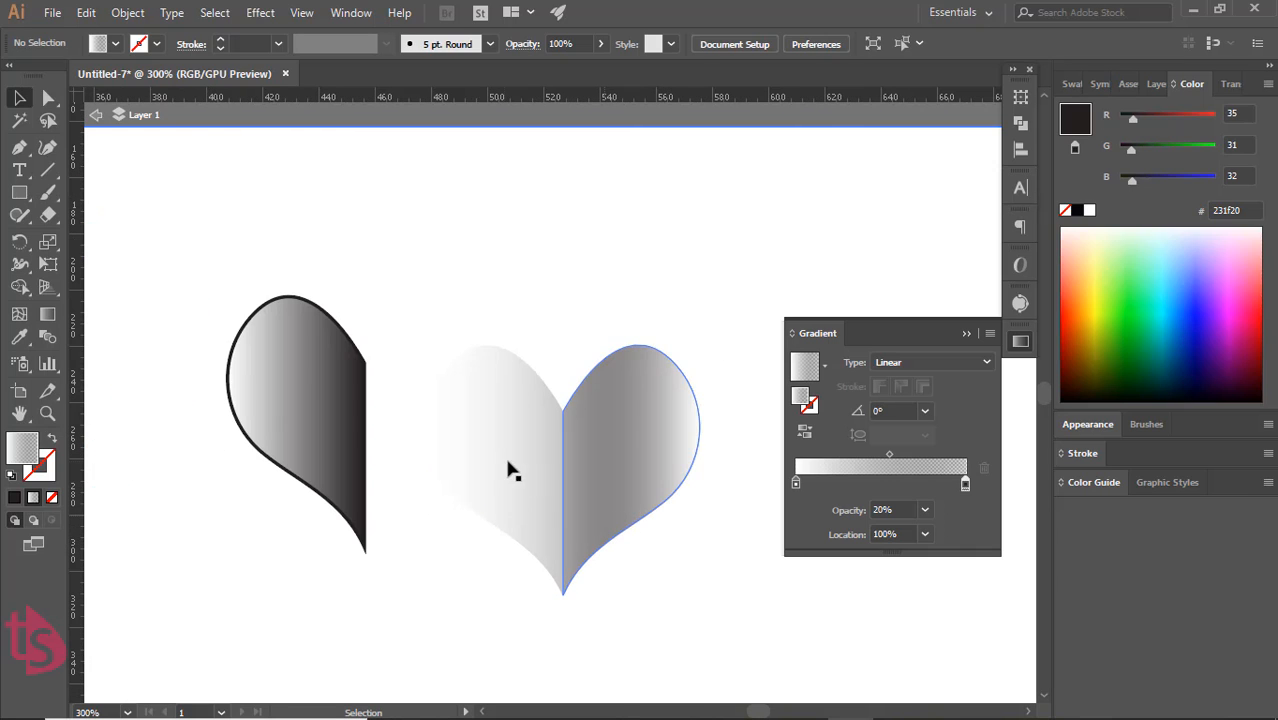
- Shift the underlying heart's gradient midpoint back to about 51%
click(510, 470)
click(965, 482)
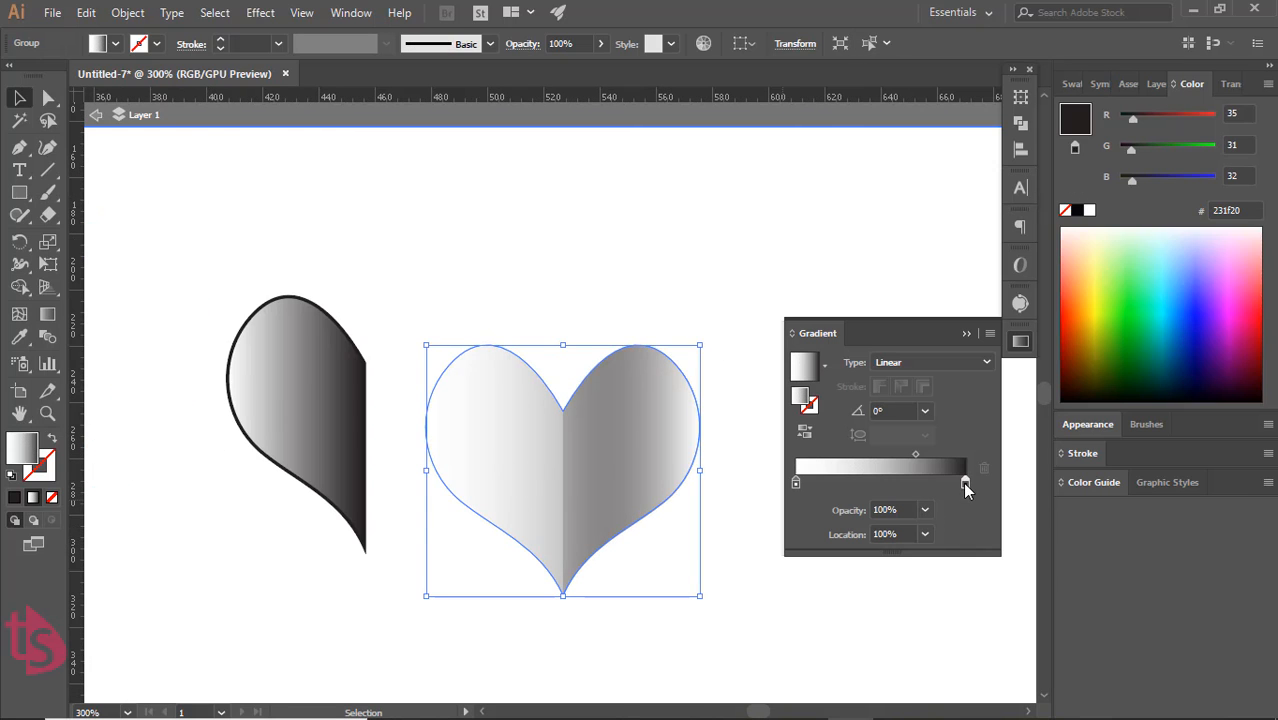
click(795, 482)
click(746, 534)
click(510, 487)
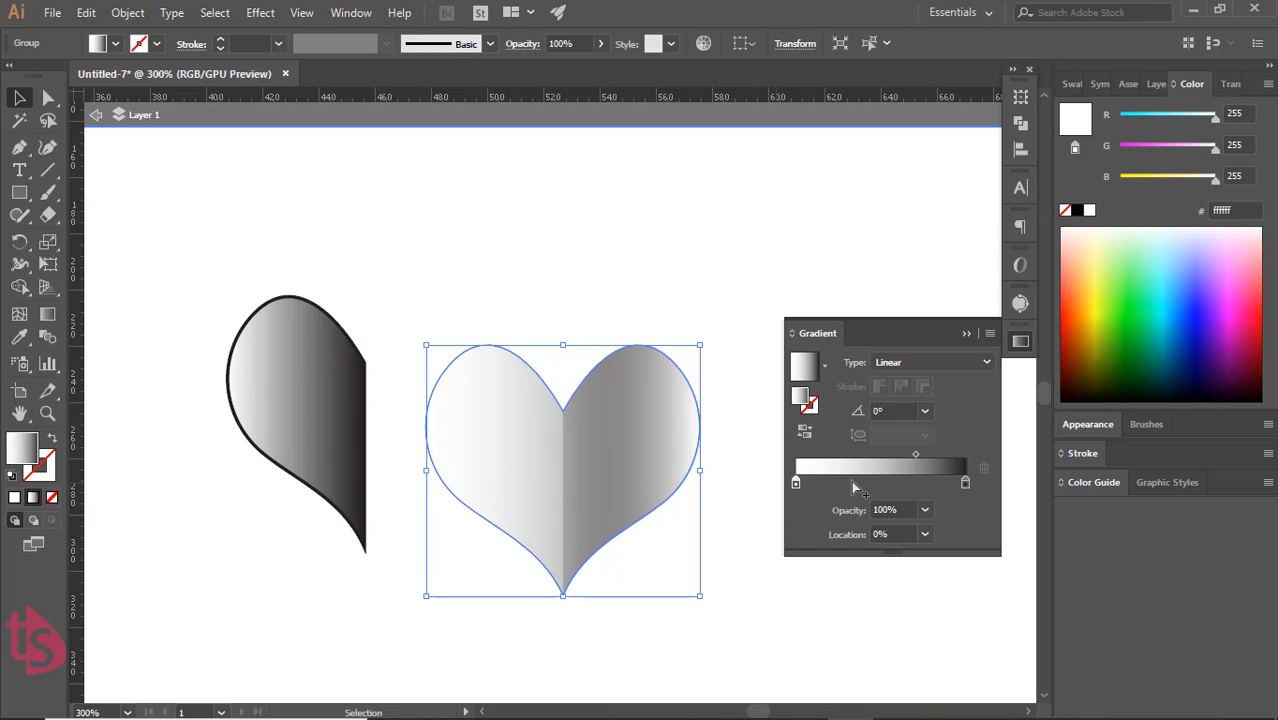
drag(909, 455, 881, 453)
click(757, 573)
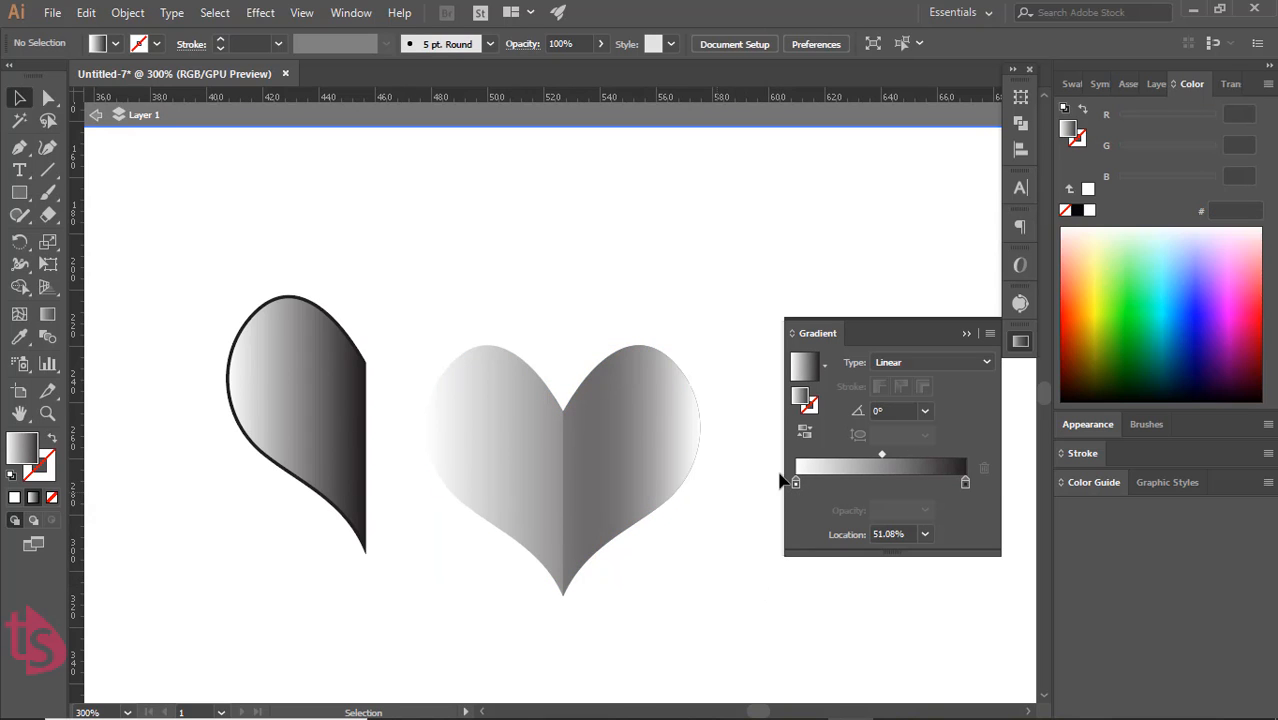
- Move the underlying heart's gradient midpoint to about 80% and its grey starting stop to about 5%
drag(881, 455, 801, 565)
click(562, 480)
click(844, 483)
mouse_move(846, 482)
mouse_down()
mouse_move(796, 483)
mouse_move(851, 486)
mouse_up()
drag(909, 455, 944, 456)
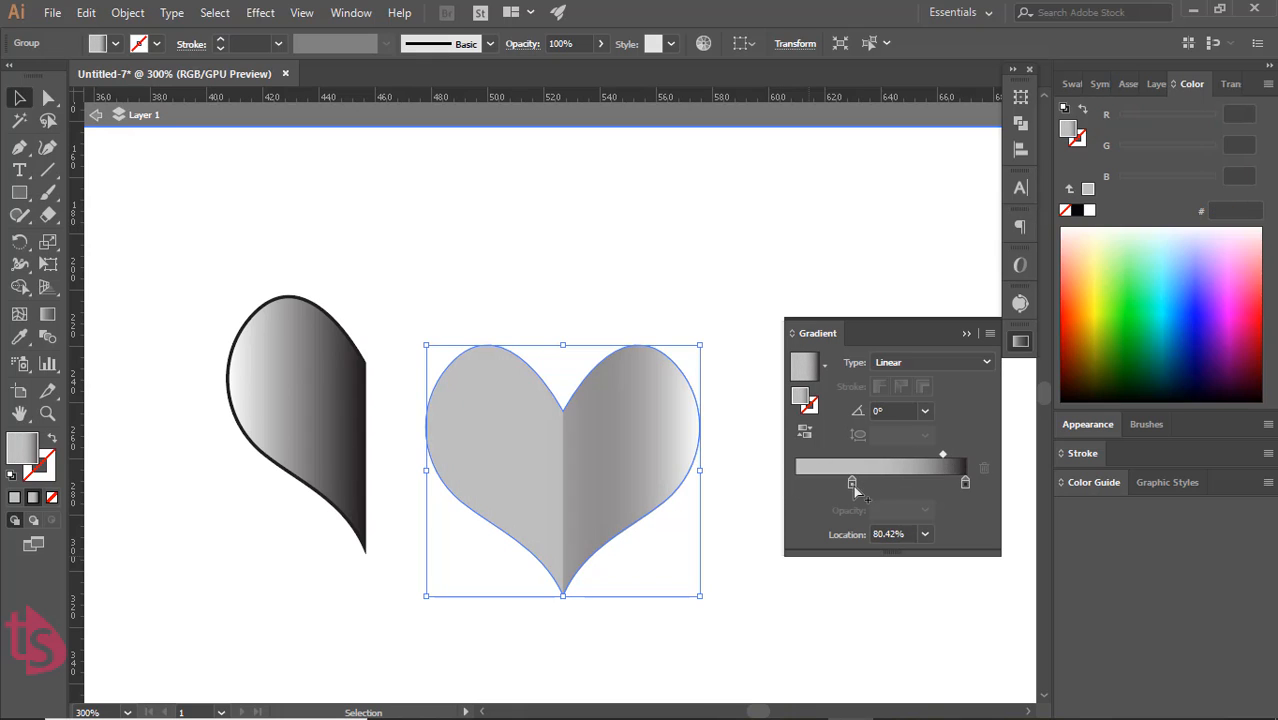
drag(853, 484, 802, 490)
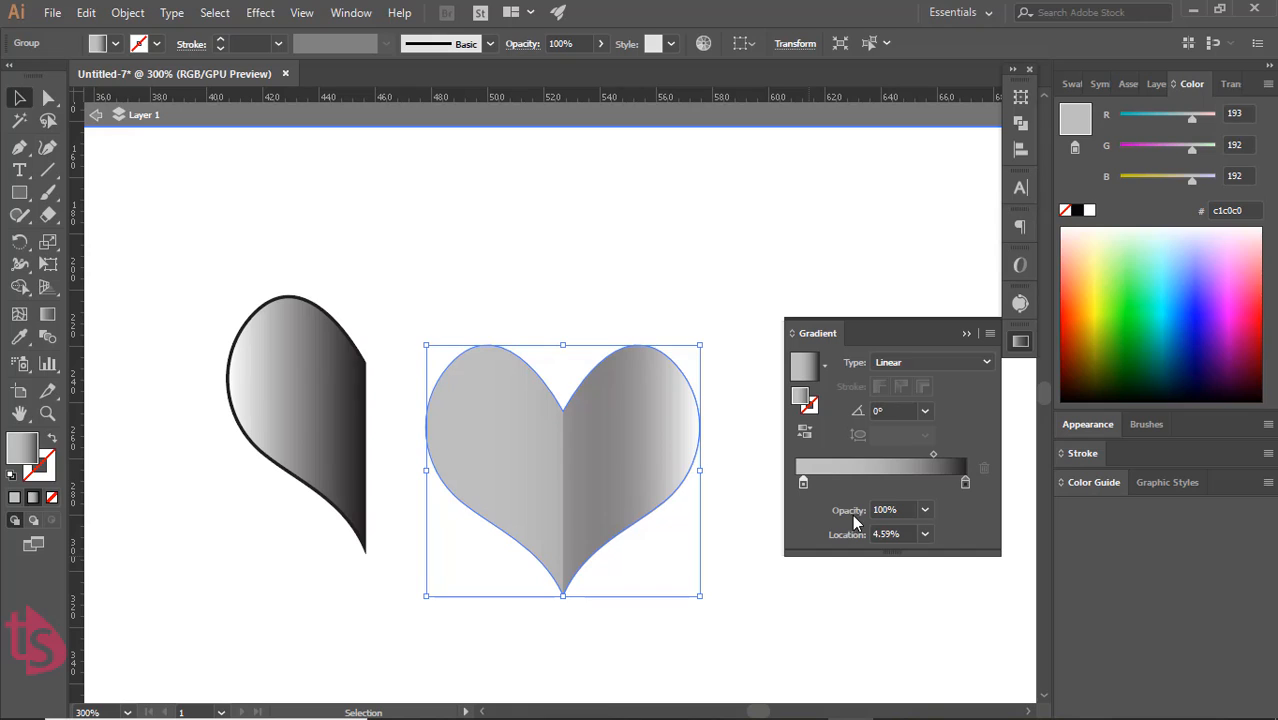
- Recolor the underlying heart's starting gradient stop white and shift the midpoint back toward the gradient's centre
double_click(798, 485)
mouse_move(887, 584)
mouse_down()
mouse_move(908, 586)
mouse_move(893, 589)
mouse_up()
click(765, 648)
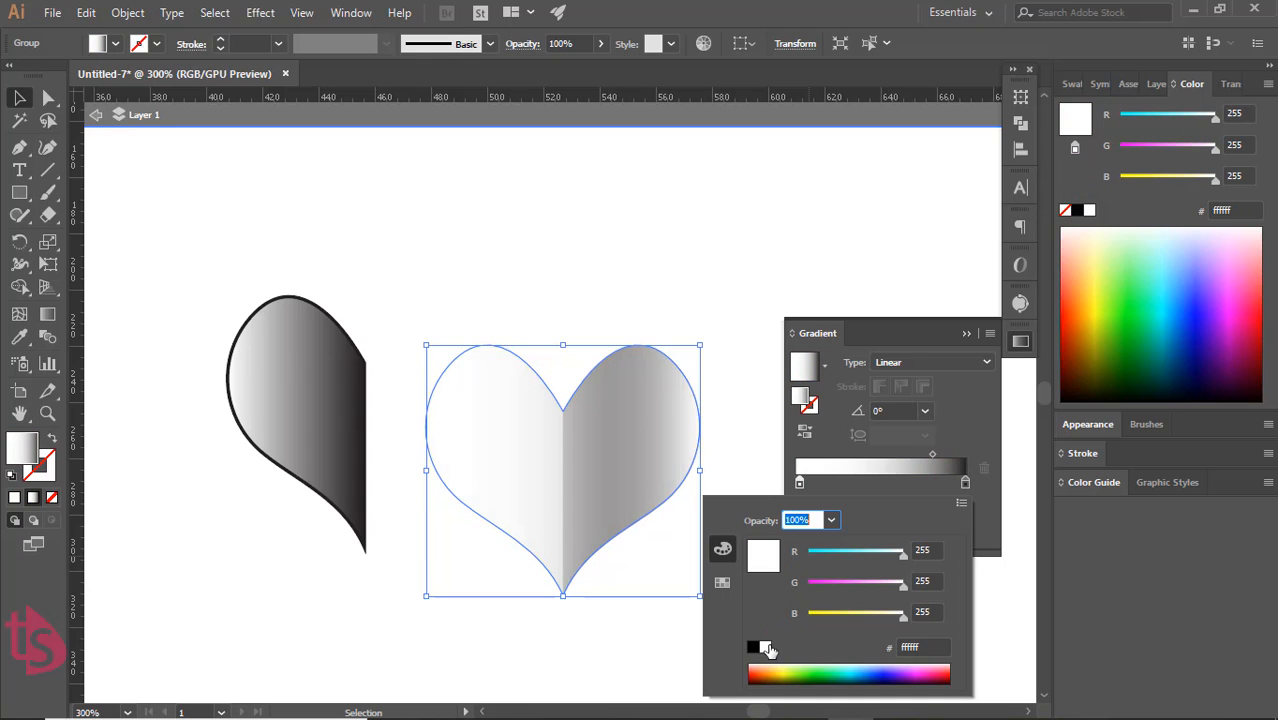
click(927, 453)
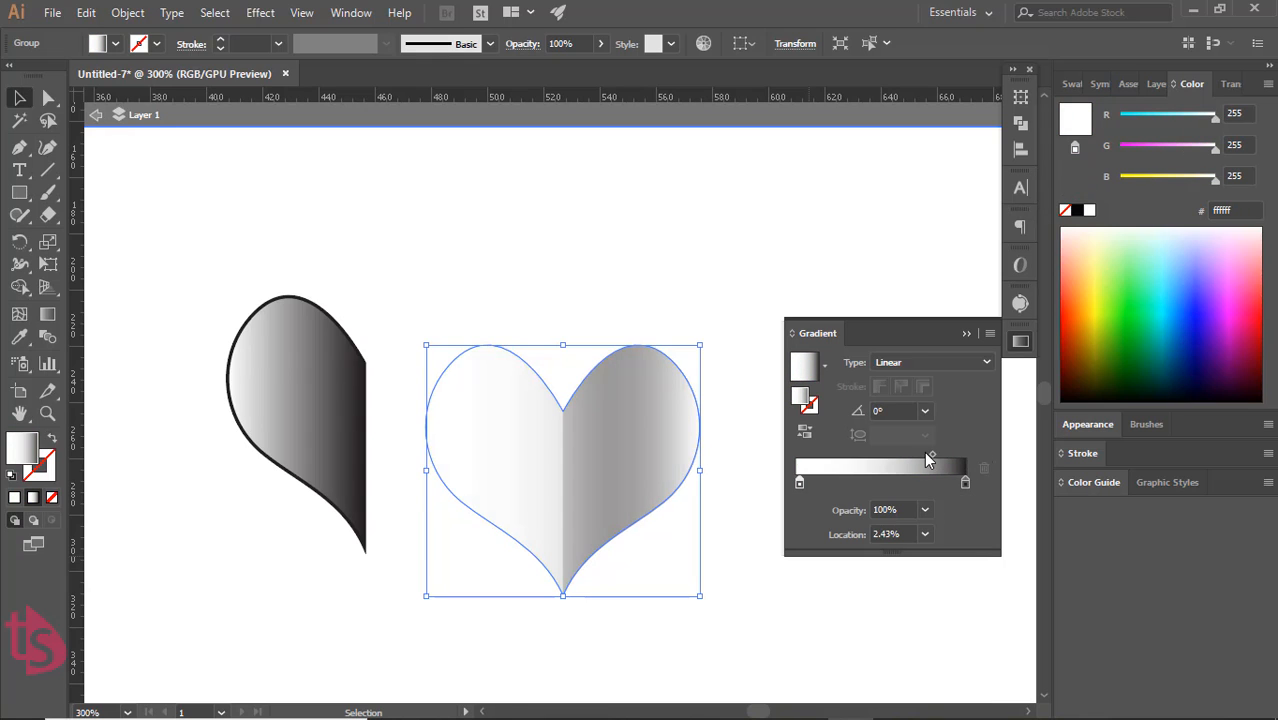
drag(927, 453, 893, 453)
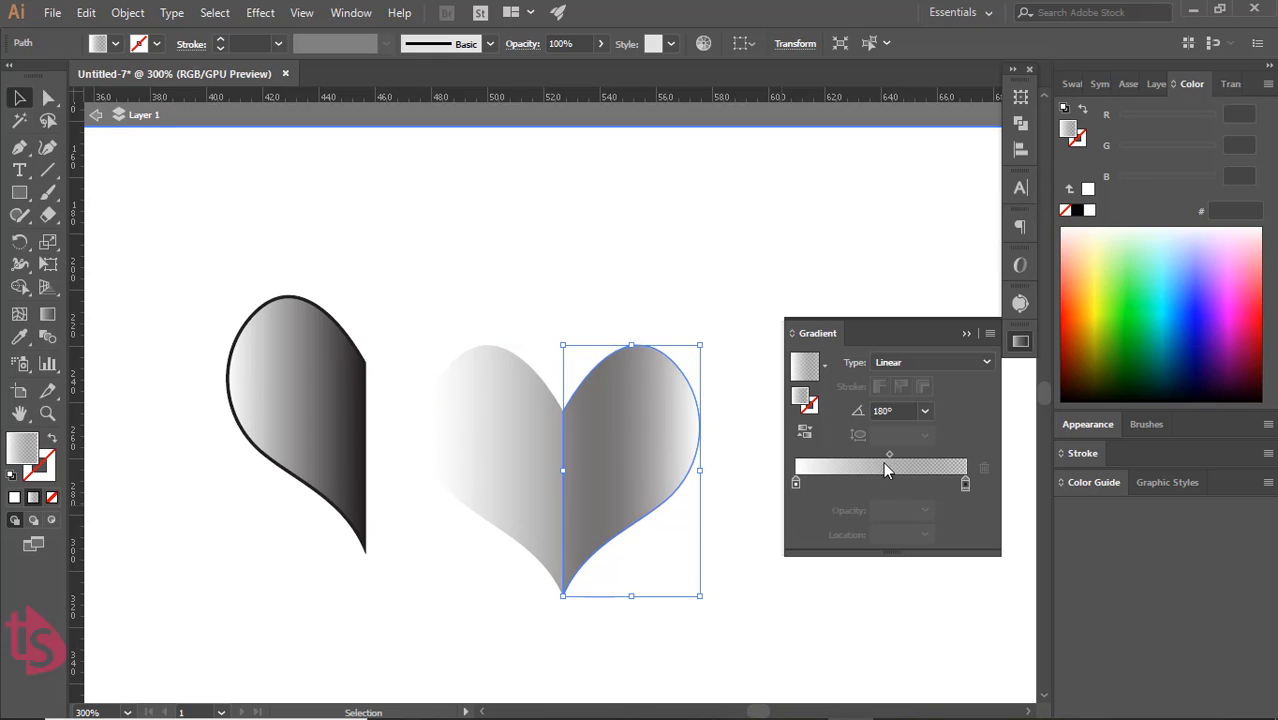
- Set the right half's dark gradient stop to 90% opacity and its gradient midpoint to about 87%
click(965, 483)
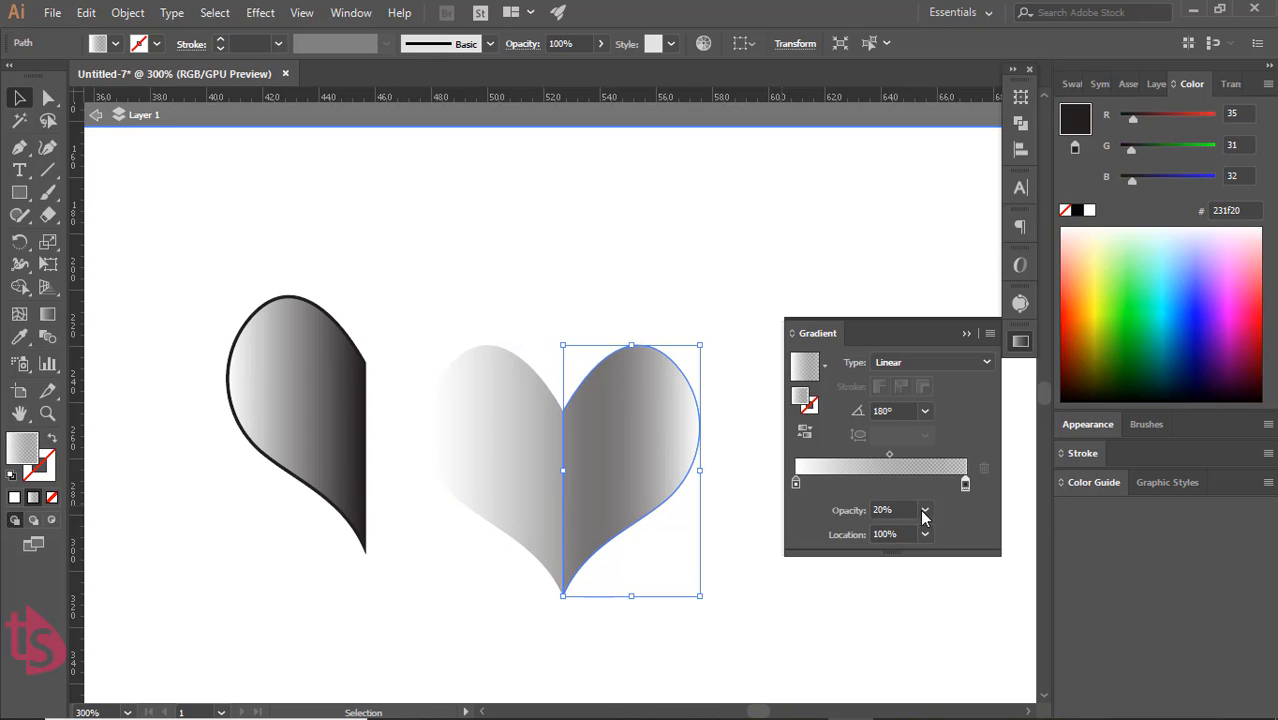
click(924, 511)
click(935, 466)
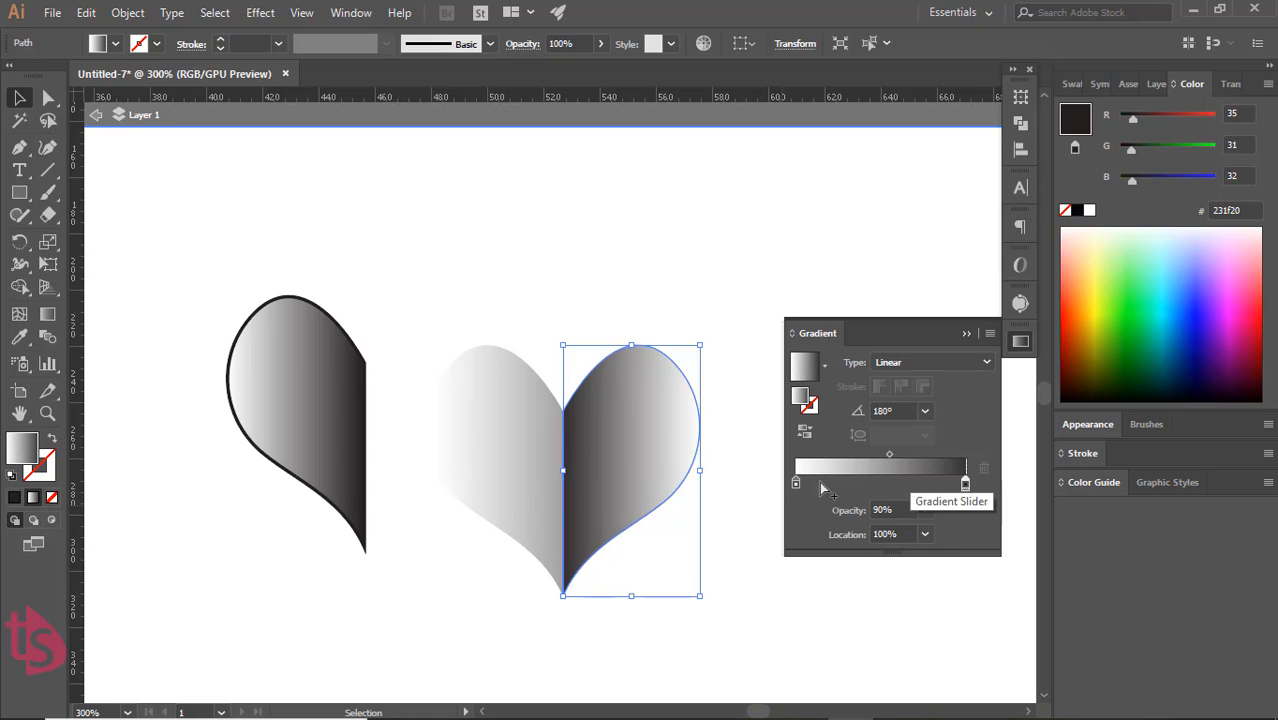
drag(889, 455, 947, 452)
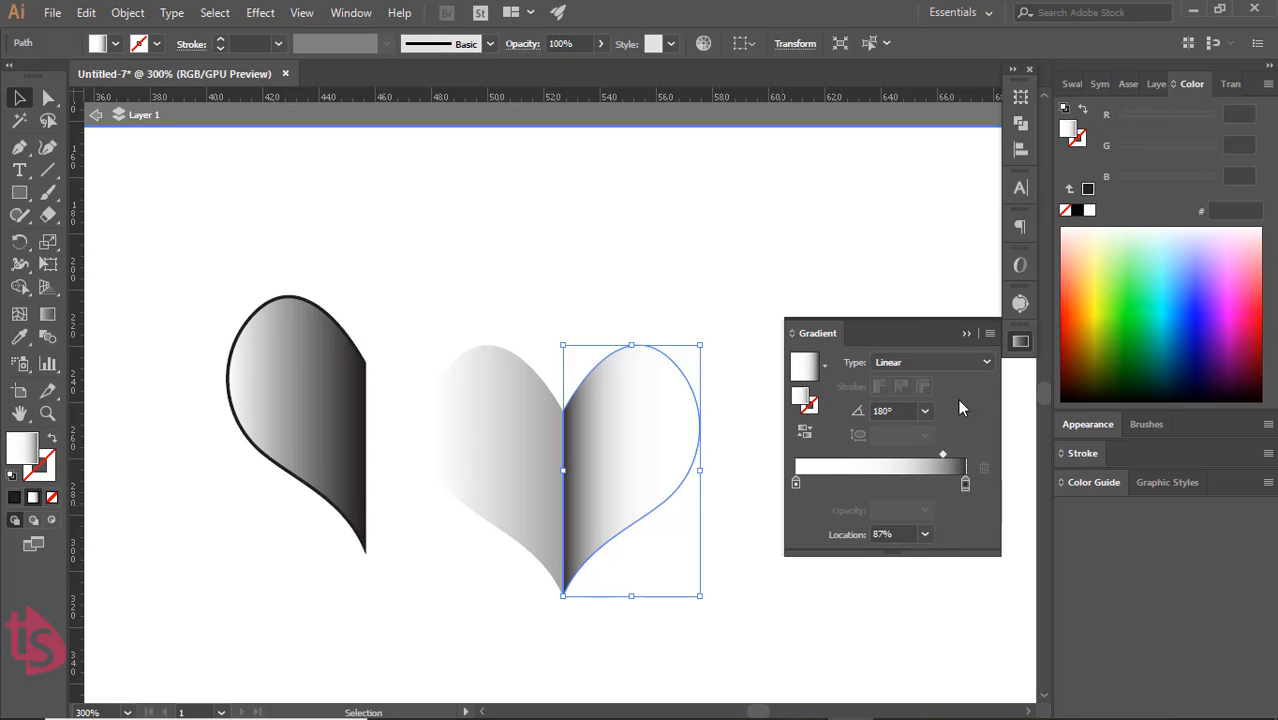
click(966, 334)
click(897, 392)
click(645, 499)
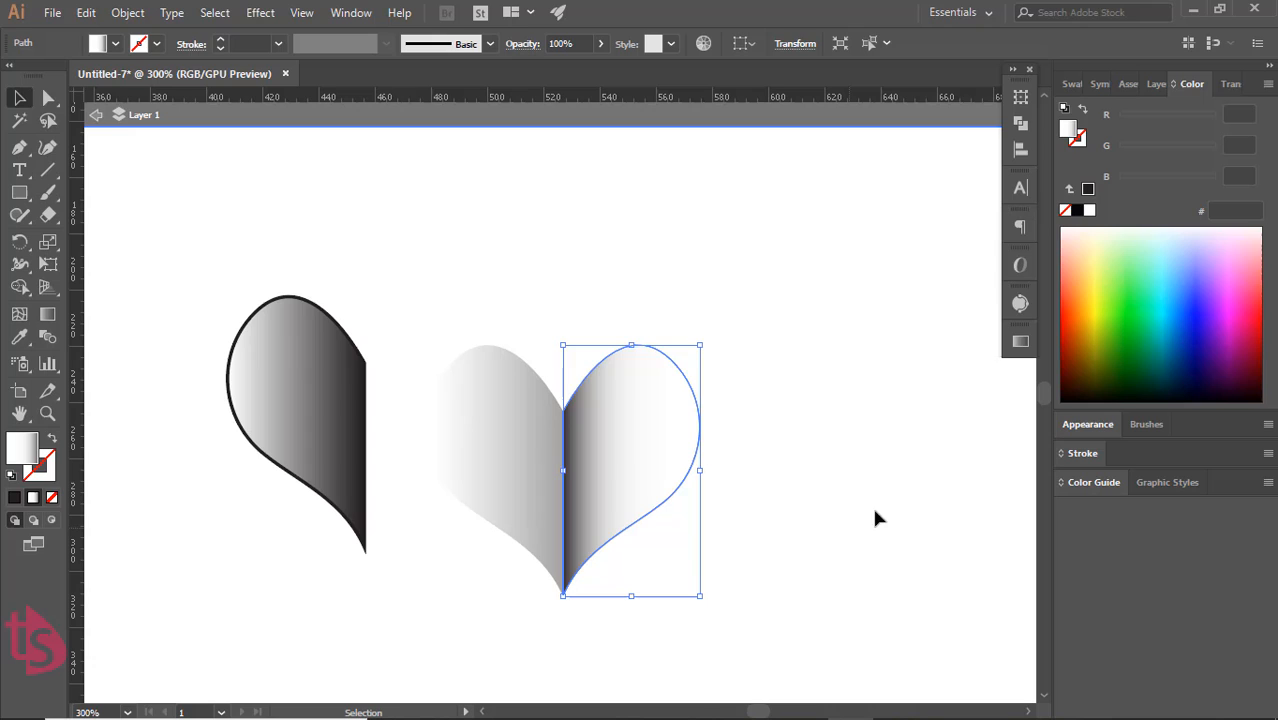
- Recolor the right half's dark gradient stop to dark maroon 350011
click(1020, 341)
click(964, 482)
double_click(966, 482)
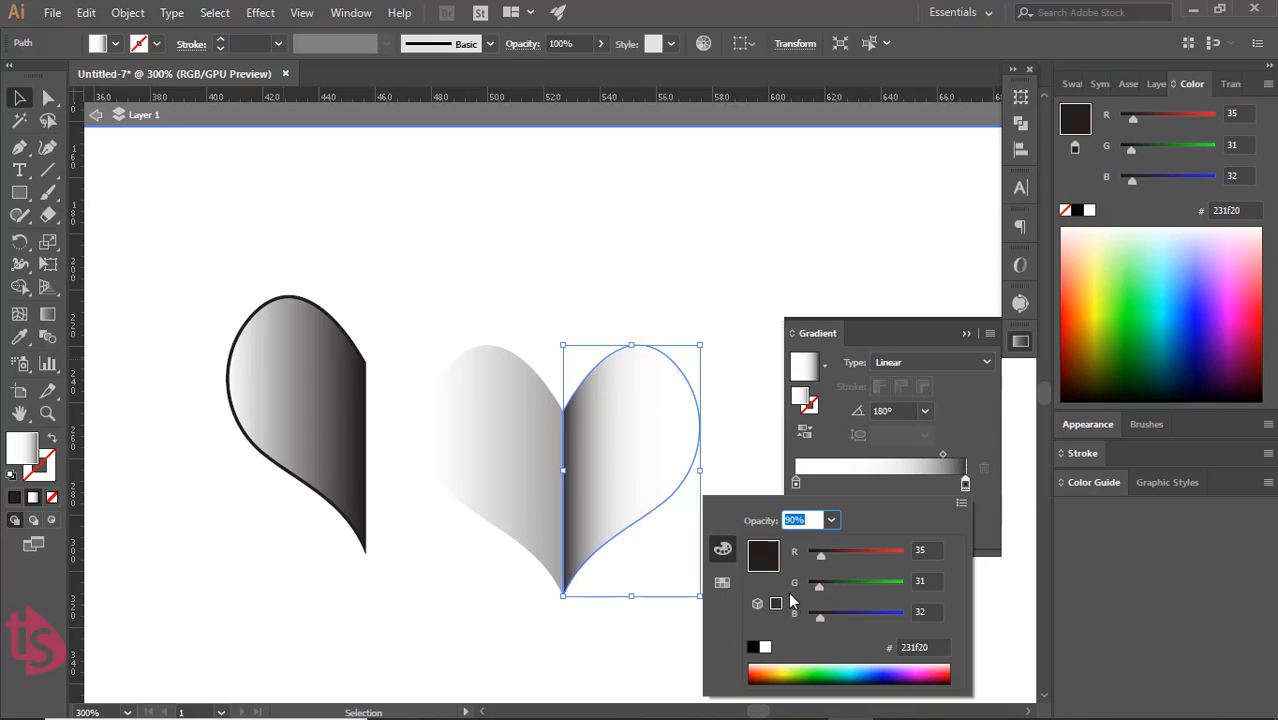
drag(817, 558, 815, 616)
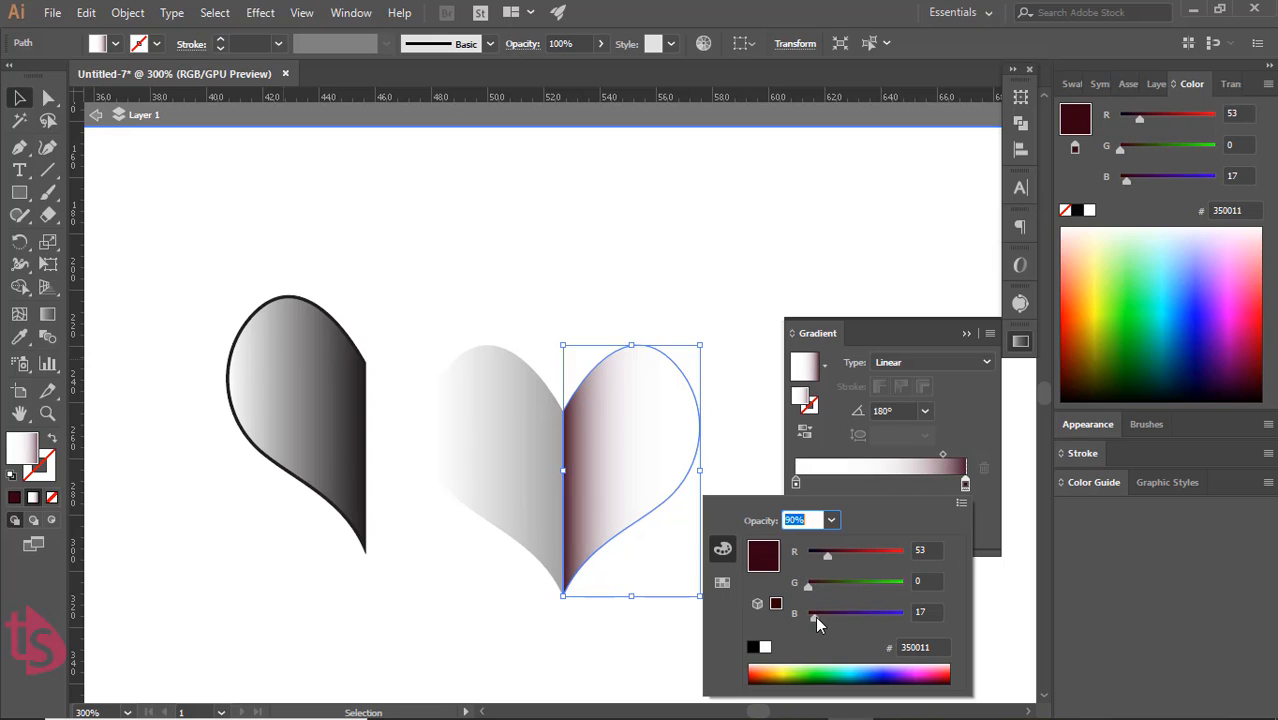
click(950, 378)
click(966, 334)
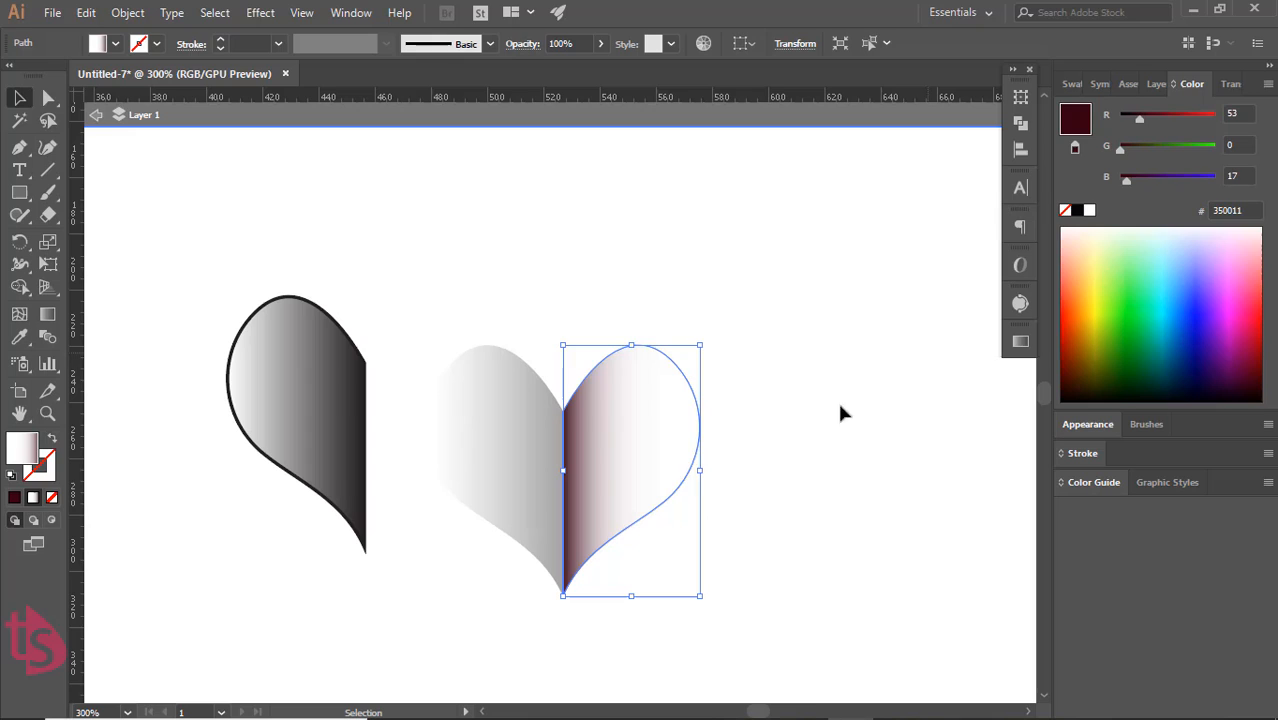
- Give the underlying heart a dark maroon 350011 outline with a 0.75 pt weight
shift+click(487, 402)
key(ctrl+g)
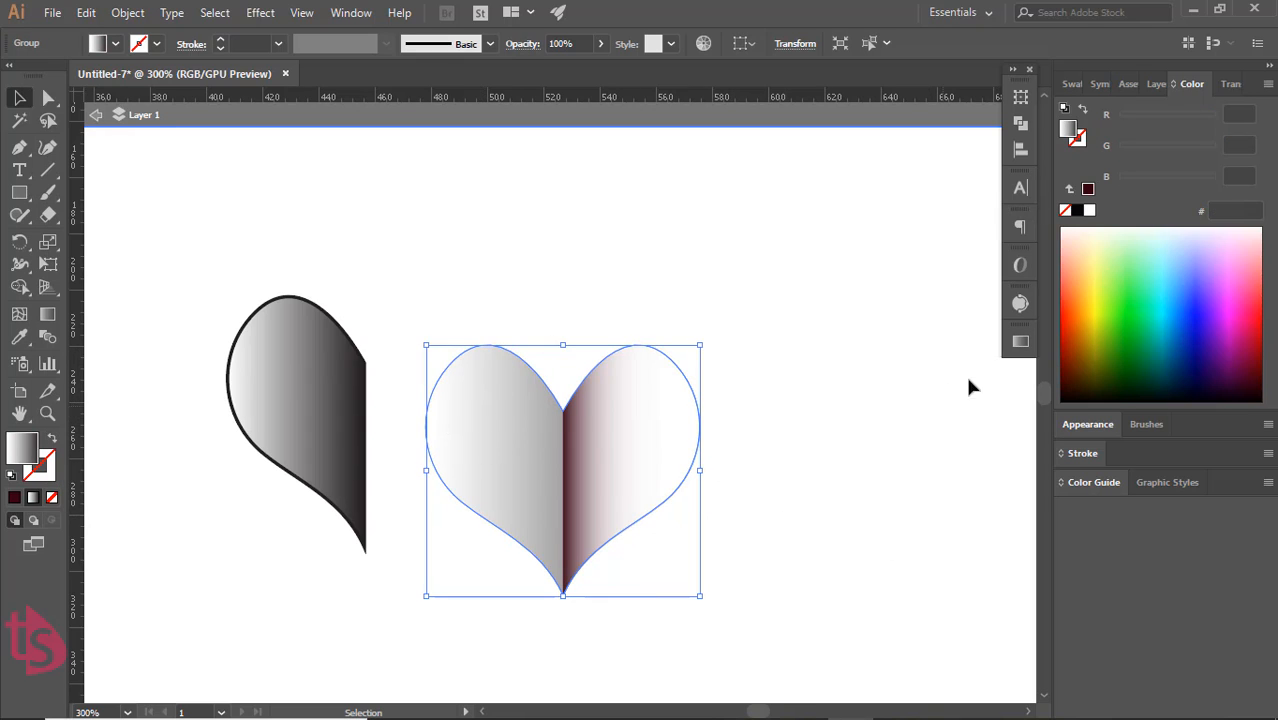
click(14, 497)
click(278, 43)
click(293, 112)
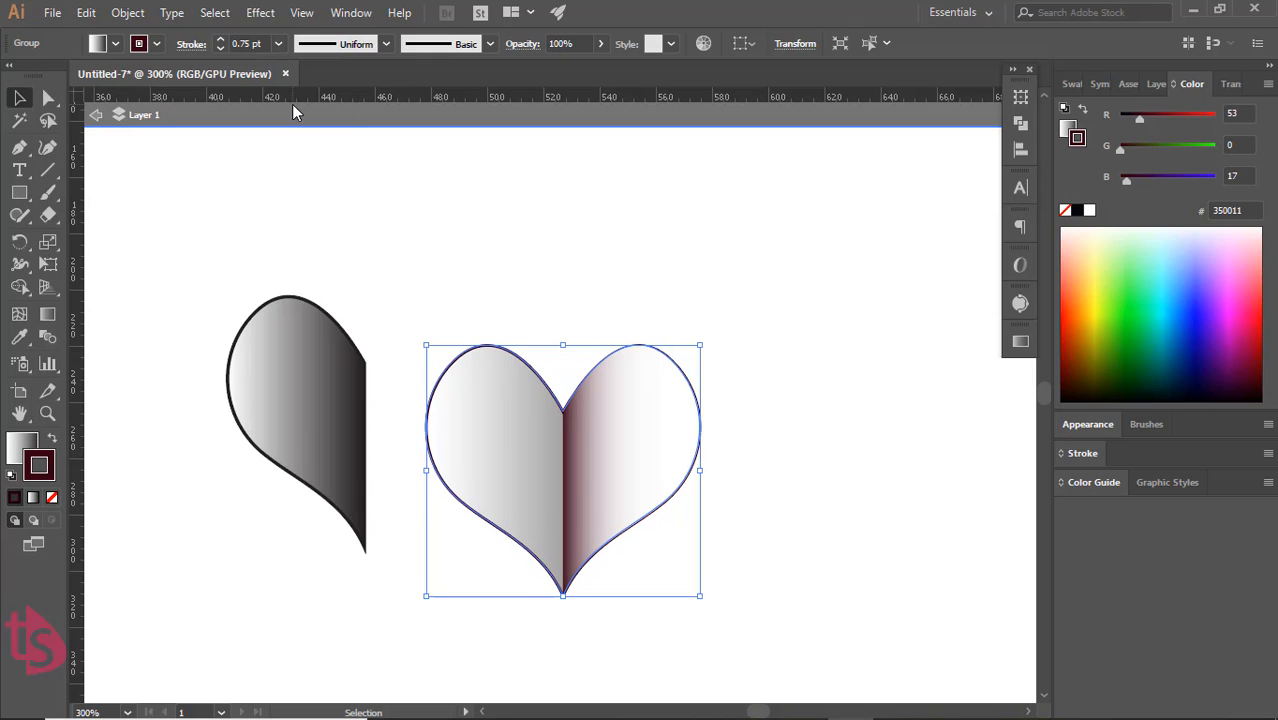
- Thin the underlying heart's outline, trying 0.5 pt and settling on 0.25 pt
click(279, 44)
click(284, 82)
click(777, 396)
scroll(743, 418, down, 2)
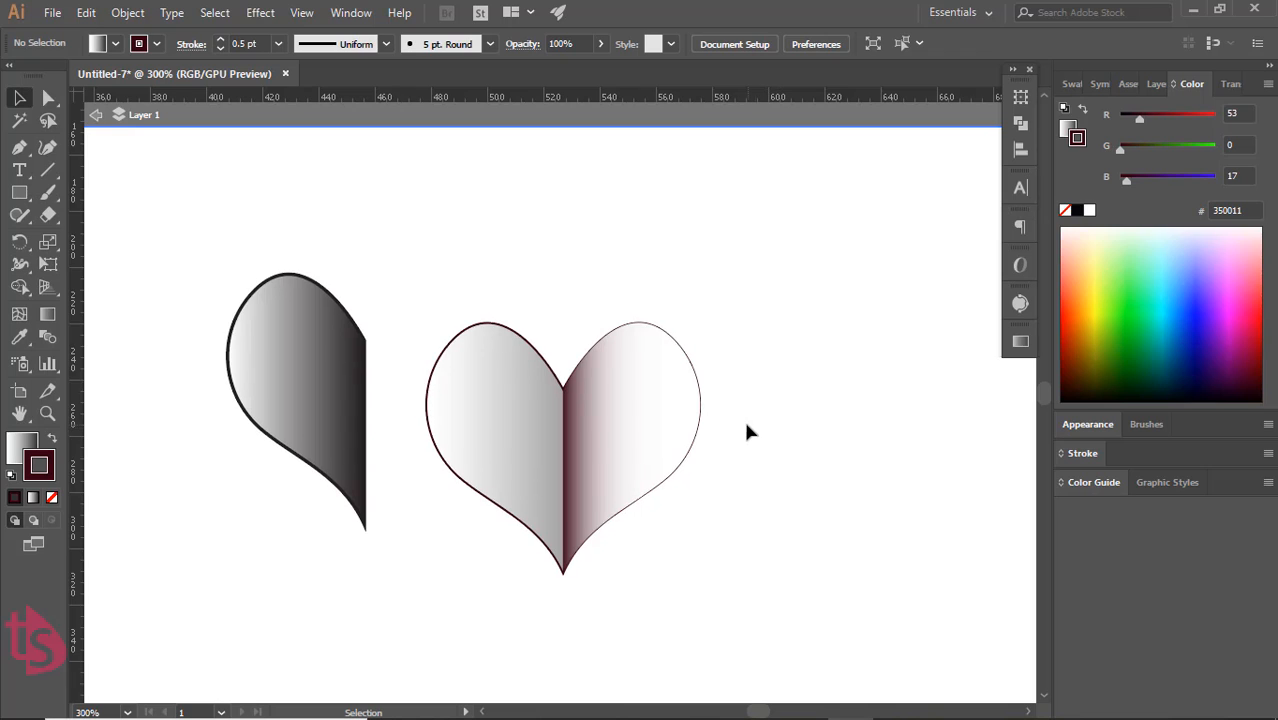
click(470, 390)
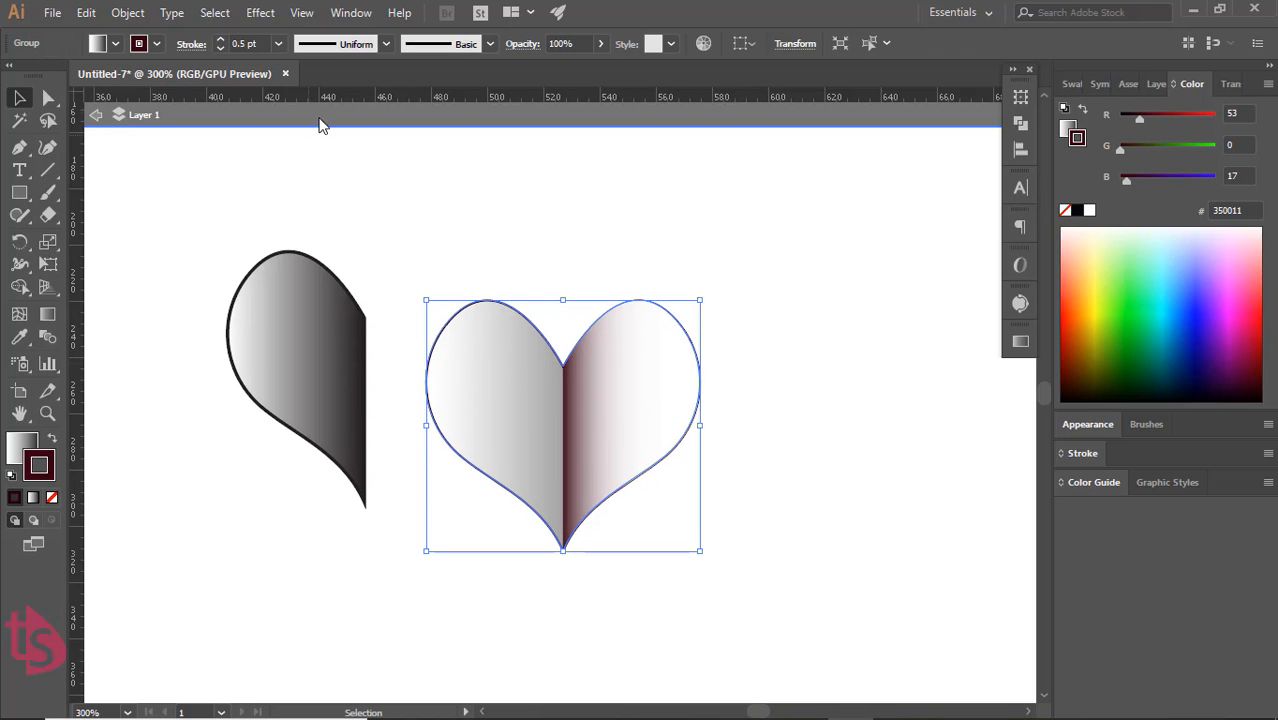
click(278, 43)
click(290, 61)
click(727, 443)
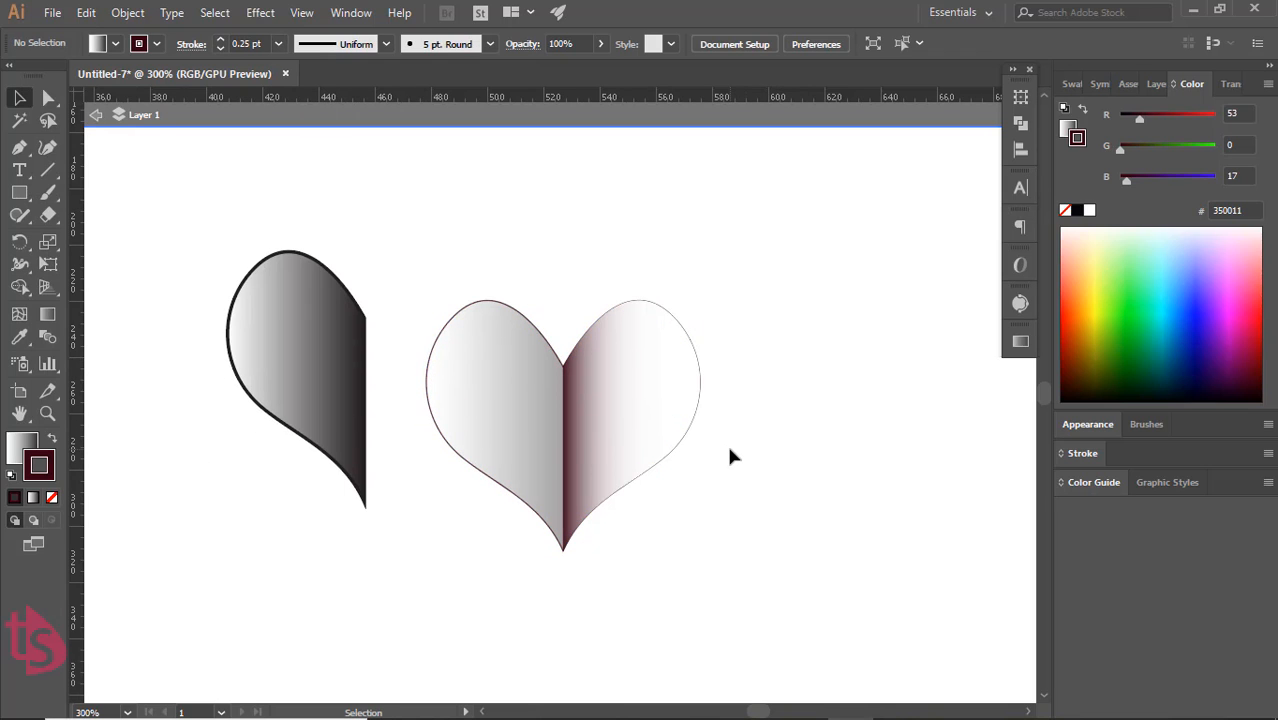
- Group the underlying heart with its overlaid right half and move the group toward the artboard's right side
scroll(729, 449, down, 2)
scroll(728, 448, up, 1)
scroll(725, 447, down, 2)
scroll(780, 462, up, 1)
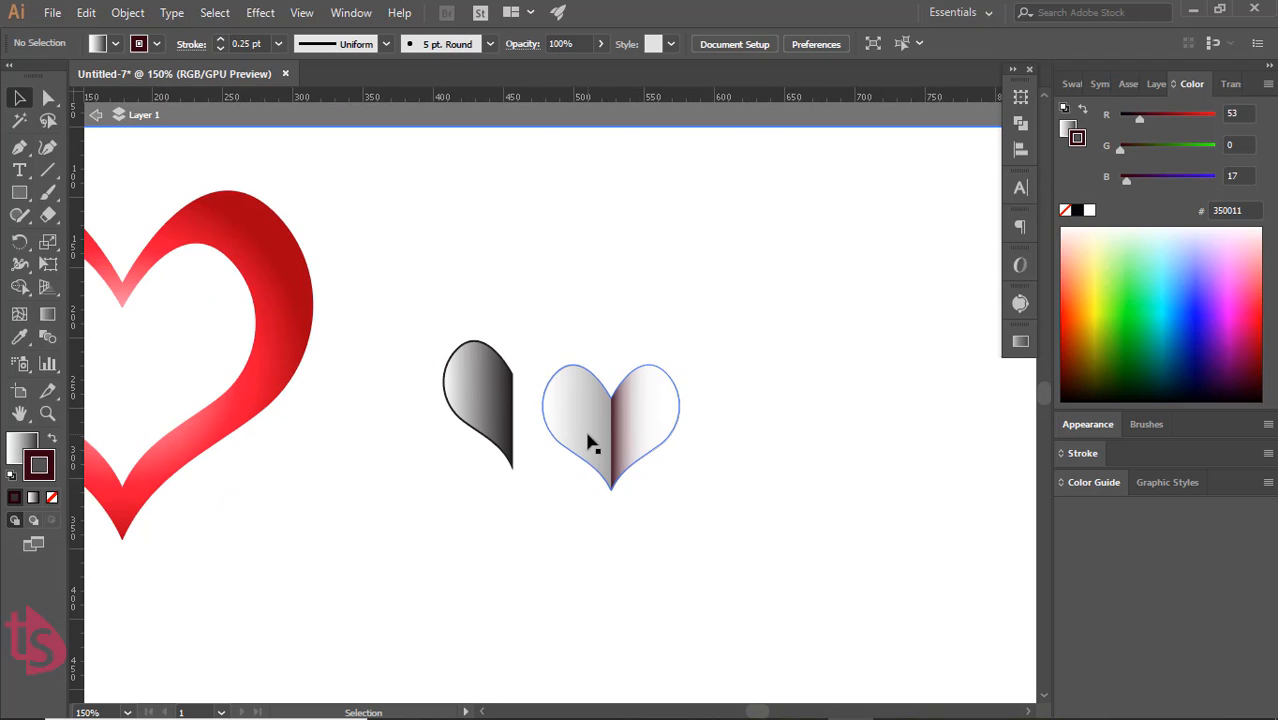
drag(579, 357, 676, 517)
click(172, 12)
mouse_move(127, 12)
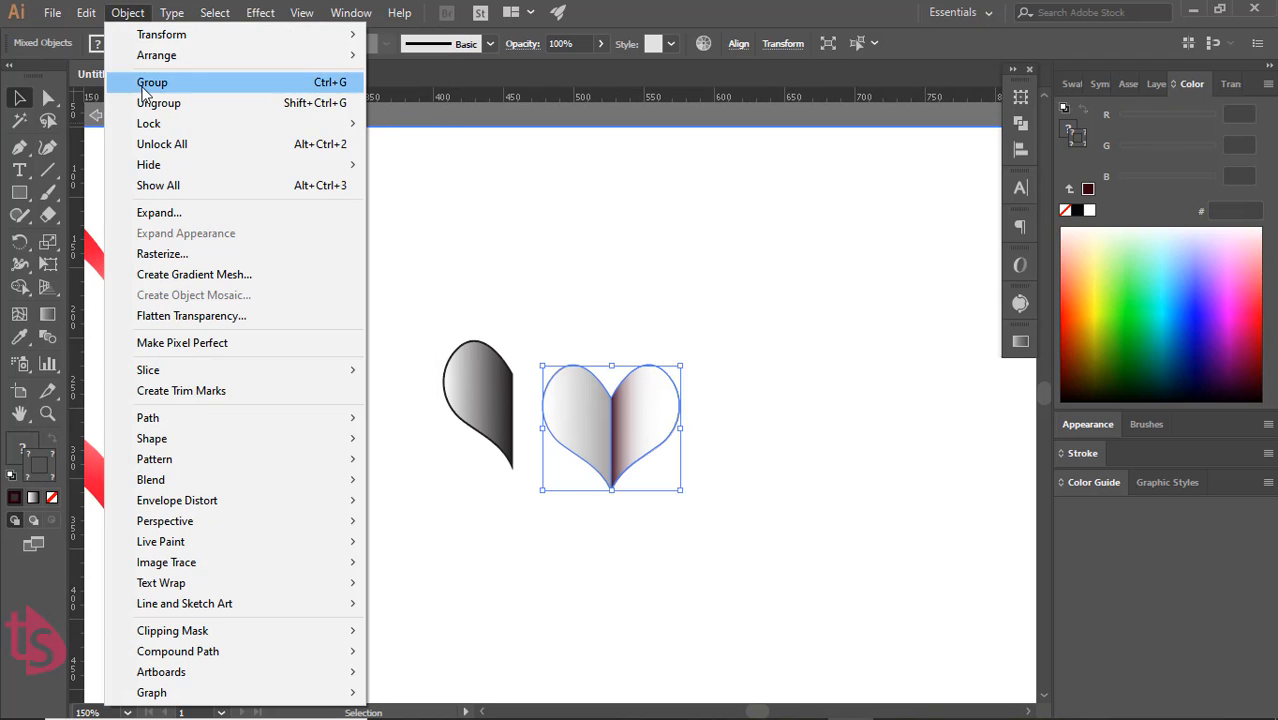
click(143, 92)
drag(655, 429, 814, 338)
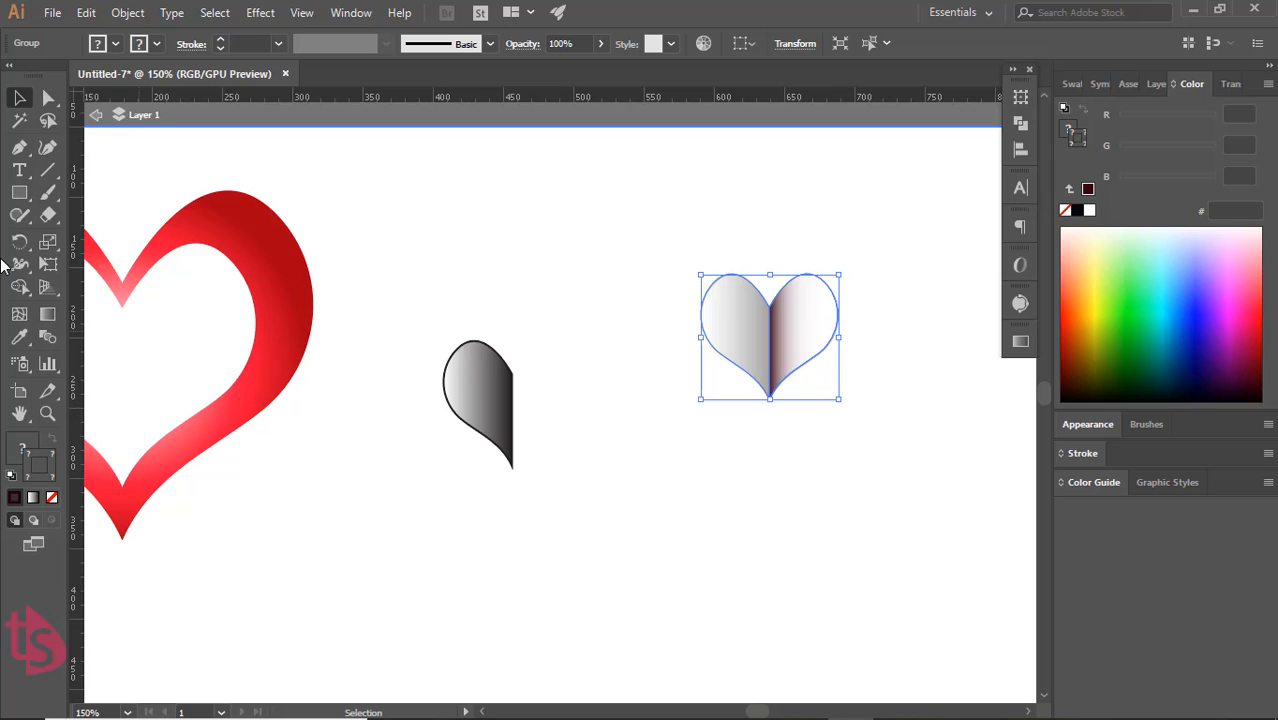
- Move the spare gradient half-heart off the artboard, below the small red heart
scroll(612, 446, down, 2)
click(553, 425)
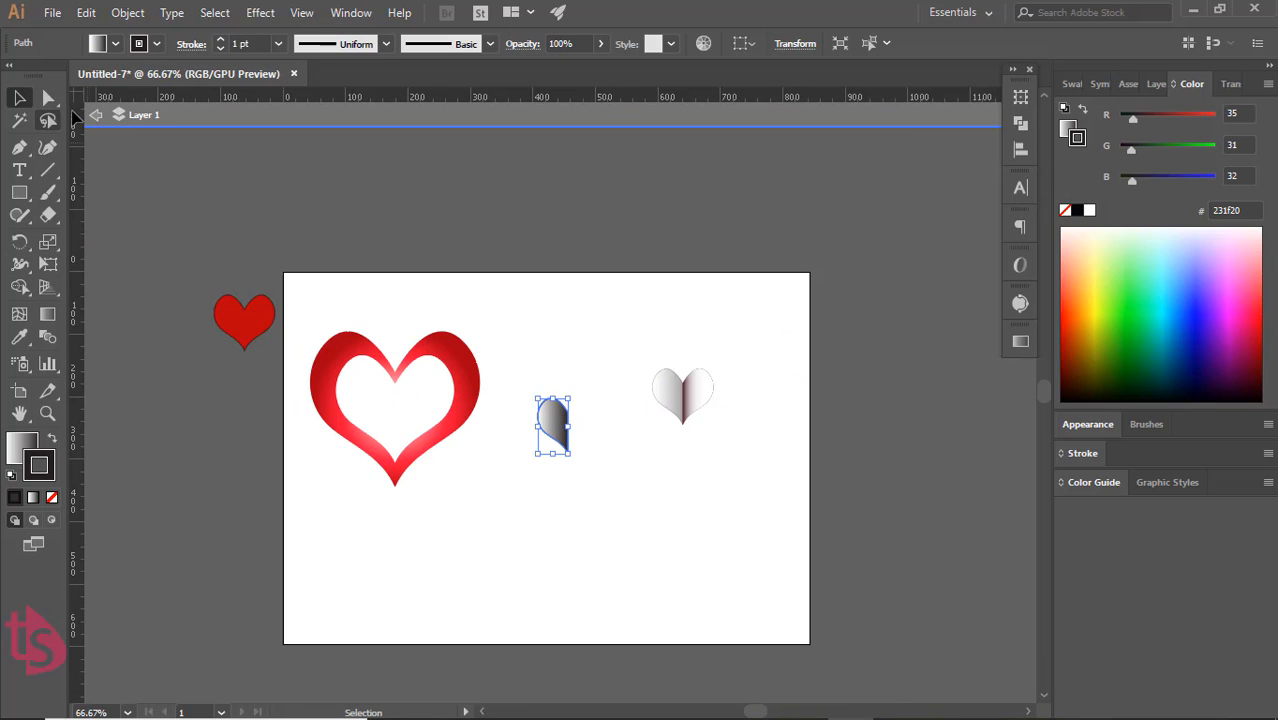
click(600, 450)
drag(550, 425, 226, 390)
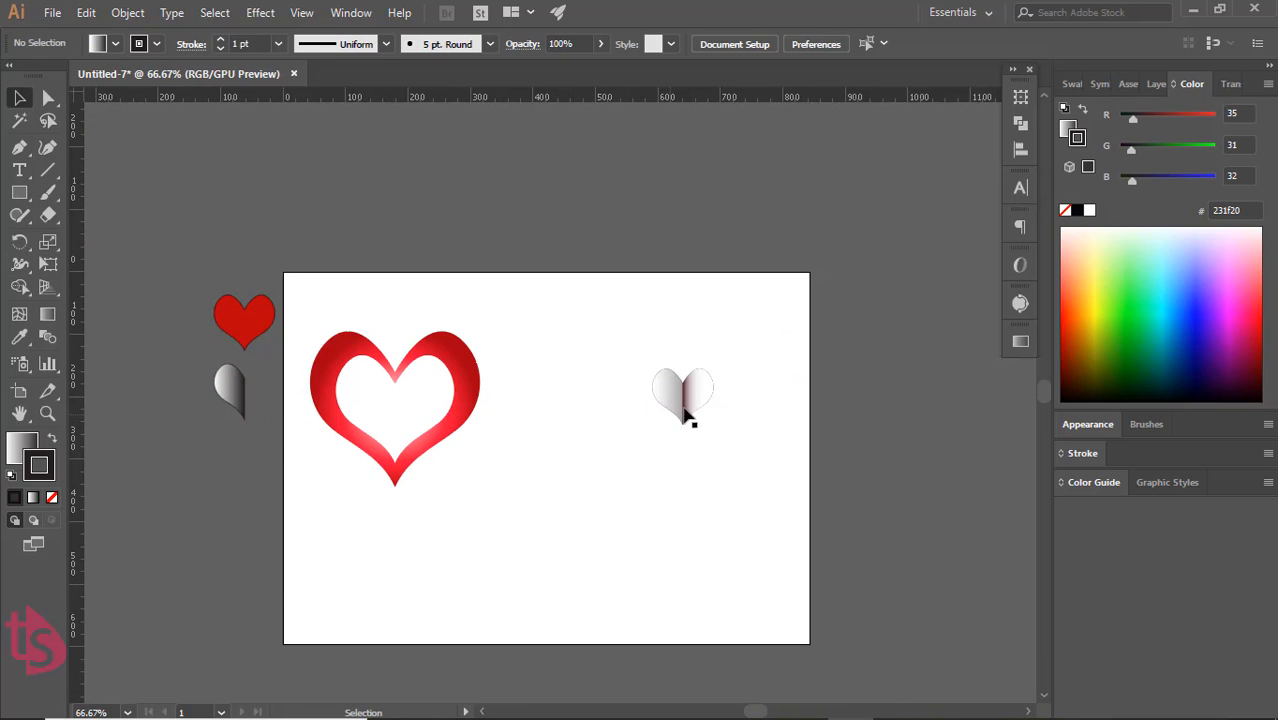
- Place a copy of the folded heart off the artboard, below the spare half-heart
click(680, 408)
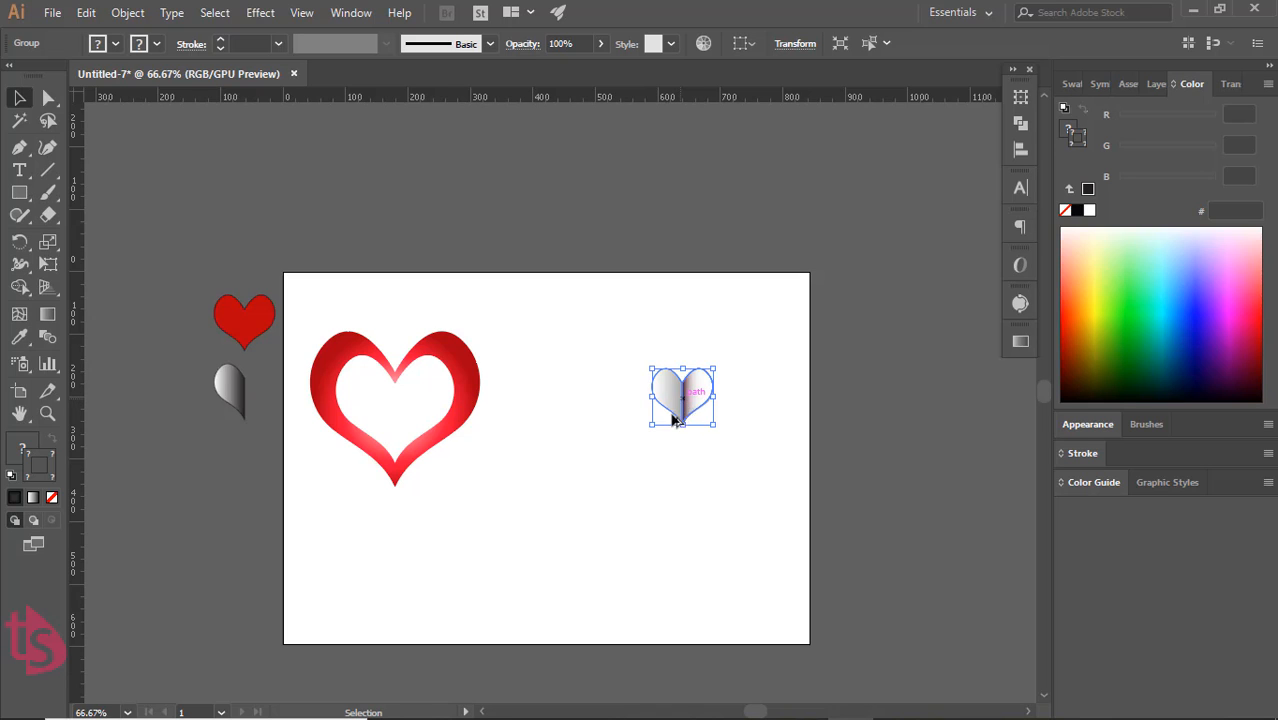
drag(673, 420, 234, 481)
click(489, 525)
- Try a rotated copy of the folded heart at 360/3 degrees about a point just below its tip, and undo it
scroll(713, 450, down, 1)
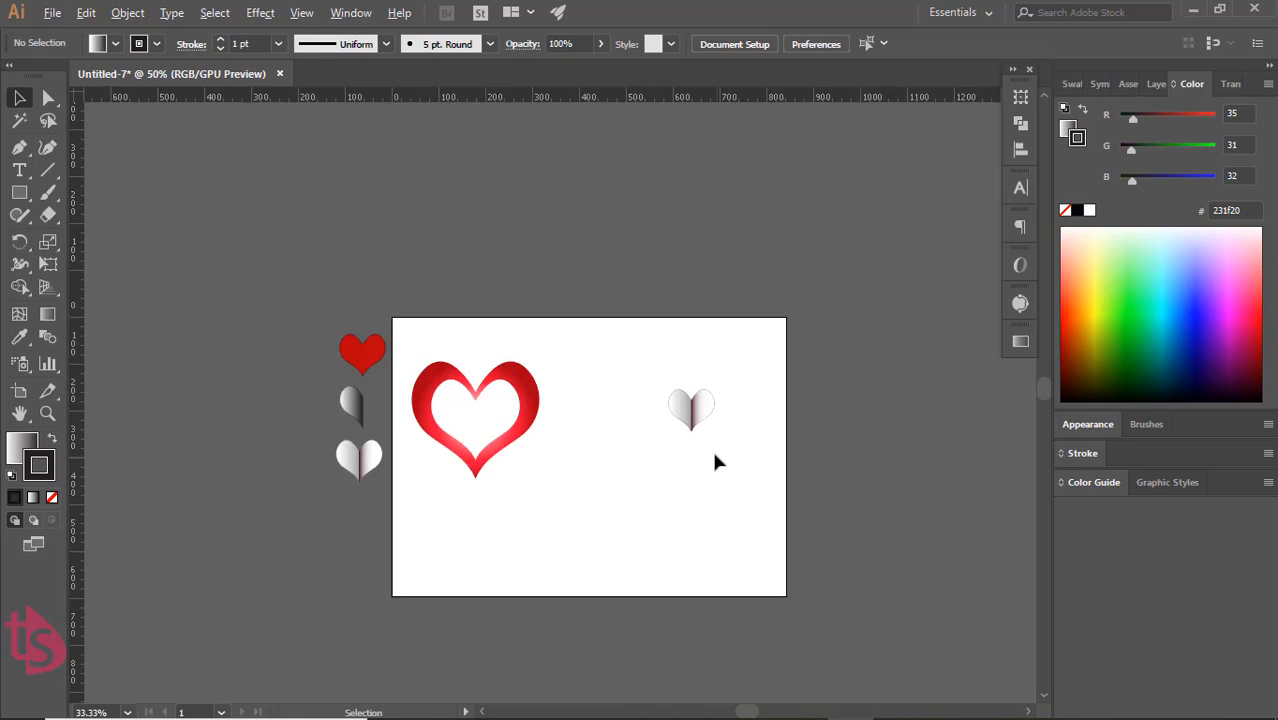
scroll(714, 461, up, 3)
click(669, 363)
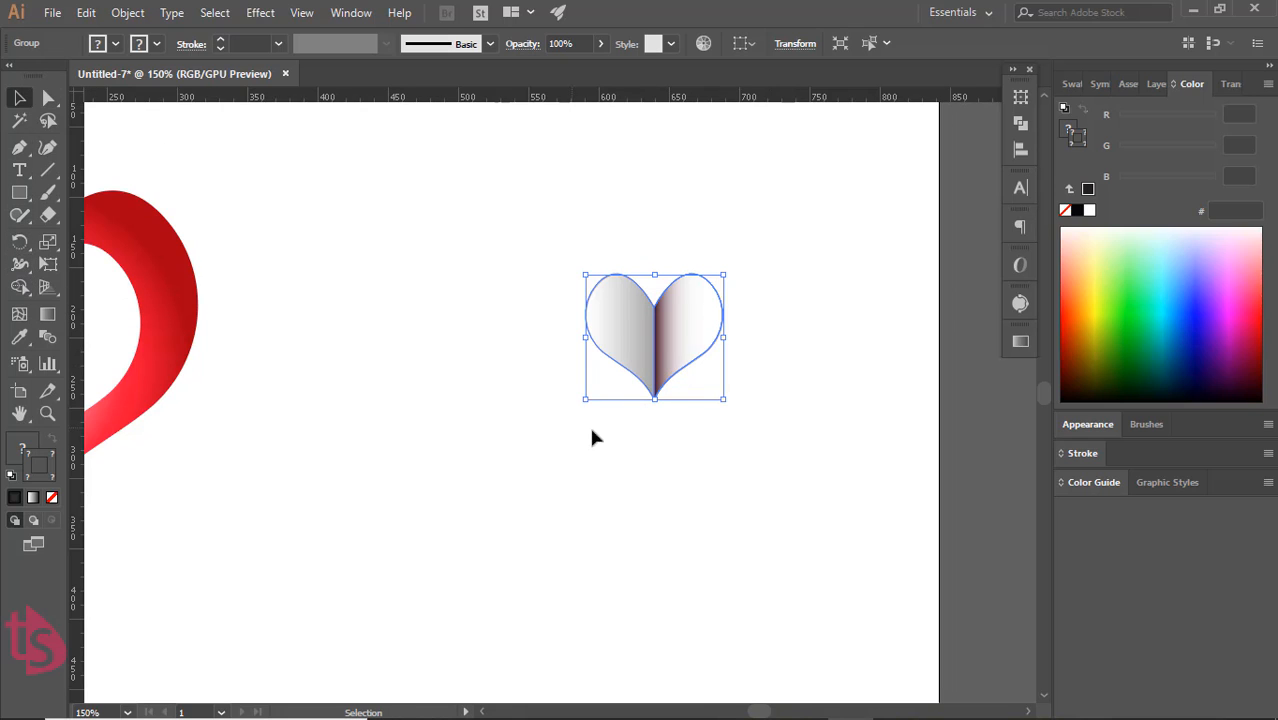
click(697, 472)
click(651, 403)
click(20, 243)
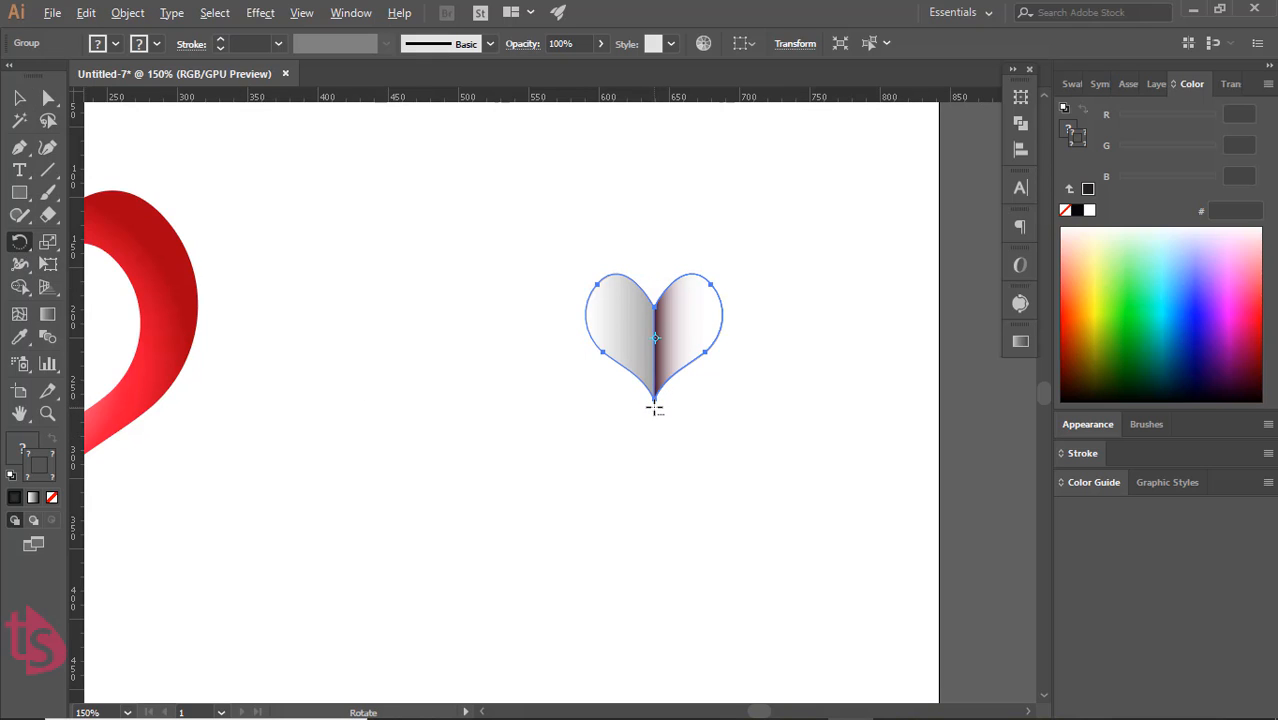
alt+click(654, 407)
text(360/3)
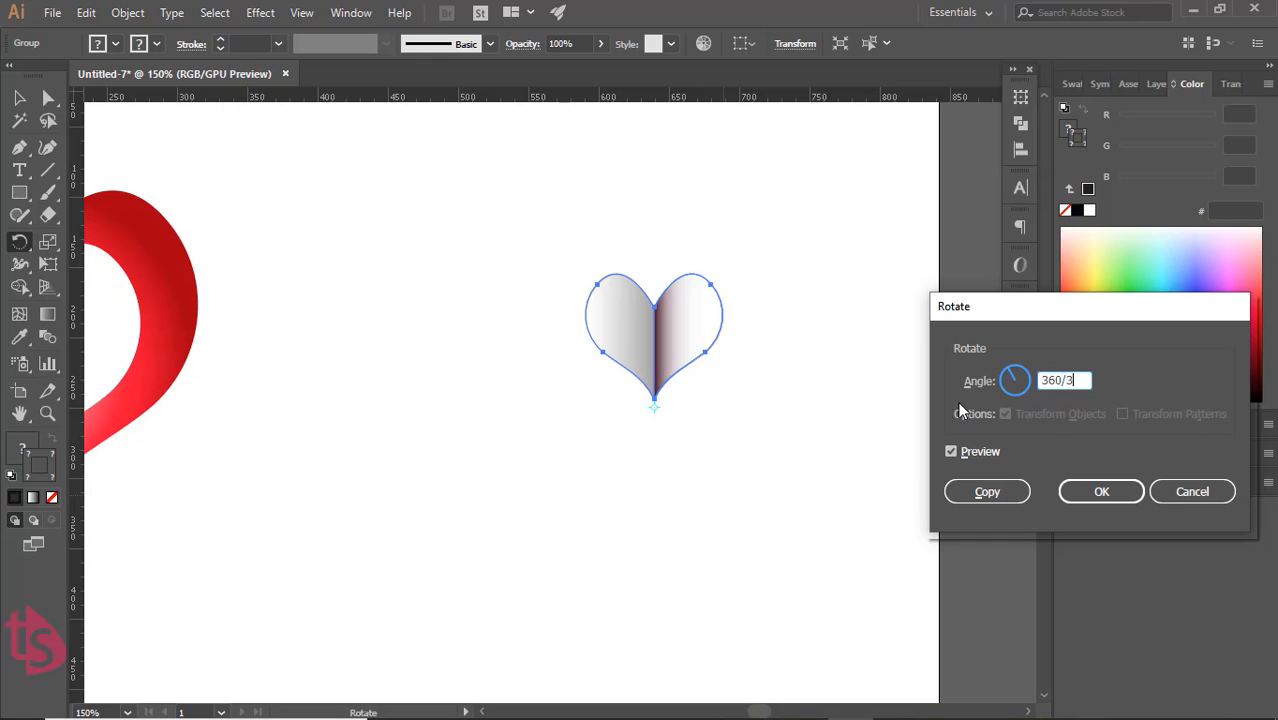
click(984, 491)
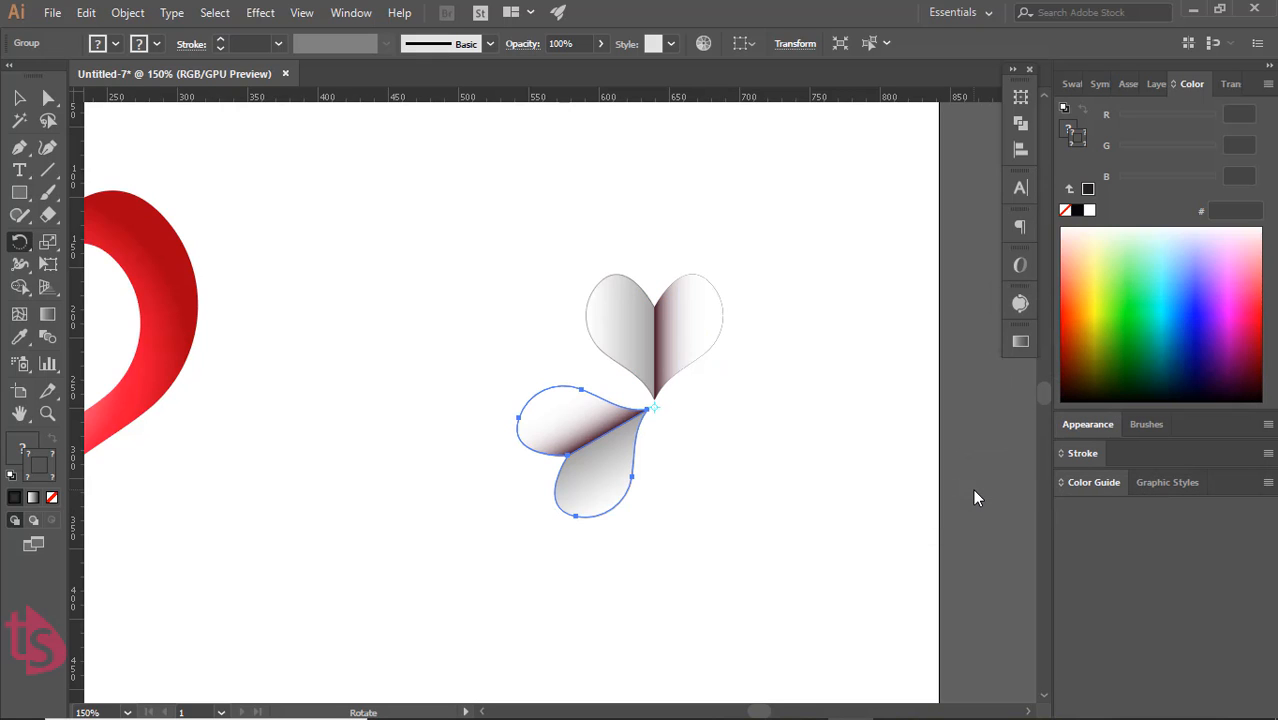
key(ctrl+z)
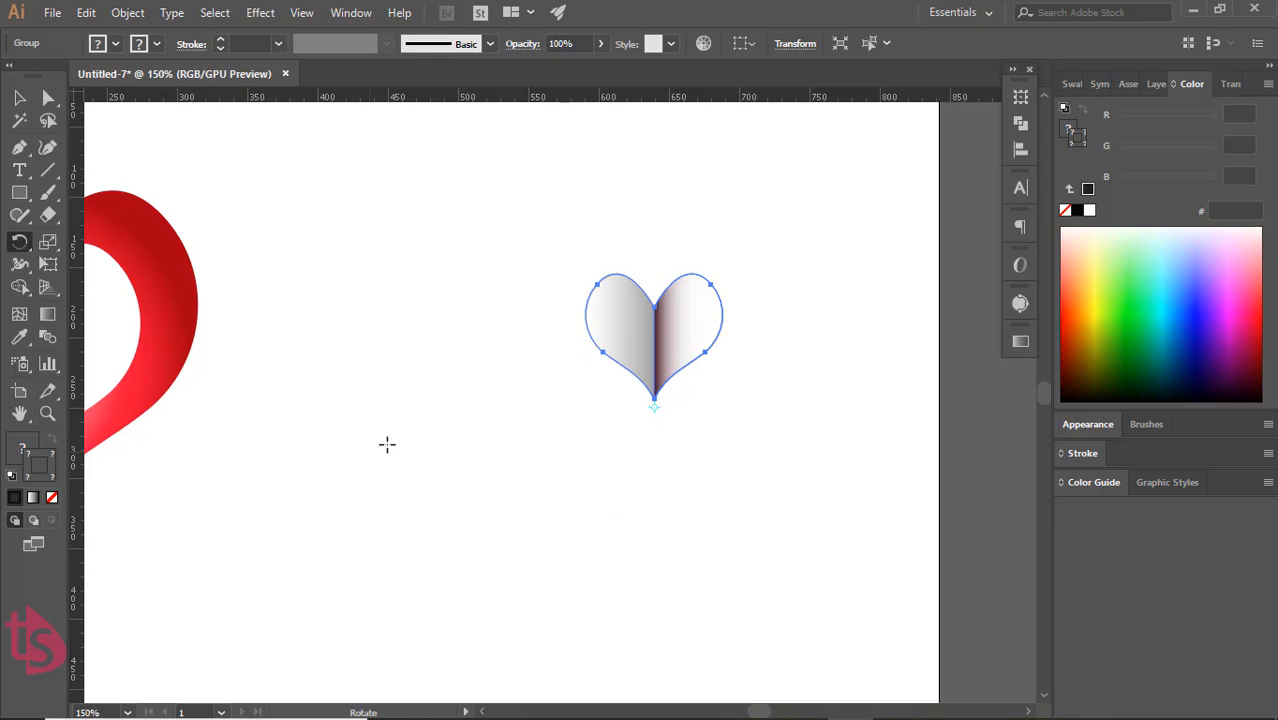
click(20, 124)
click(20, 99)
click(19, 244)
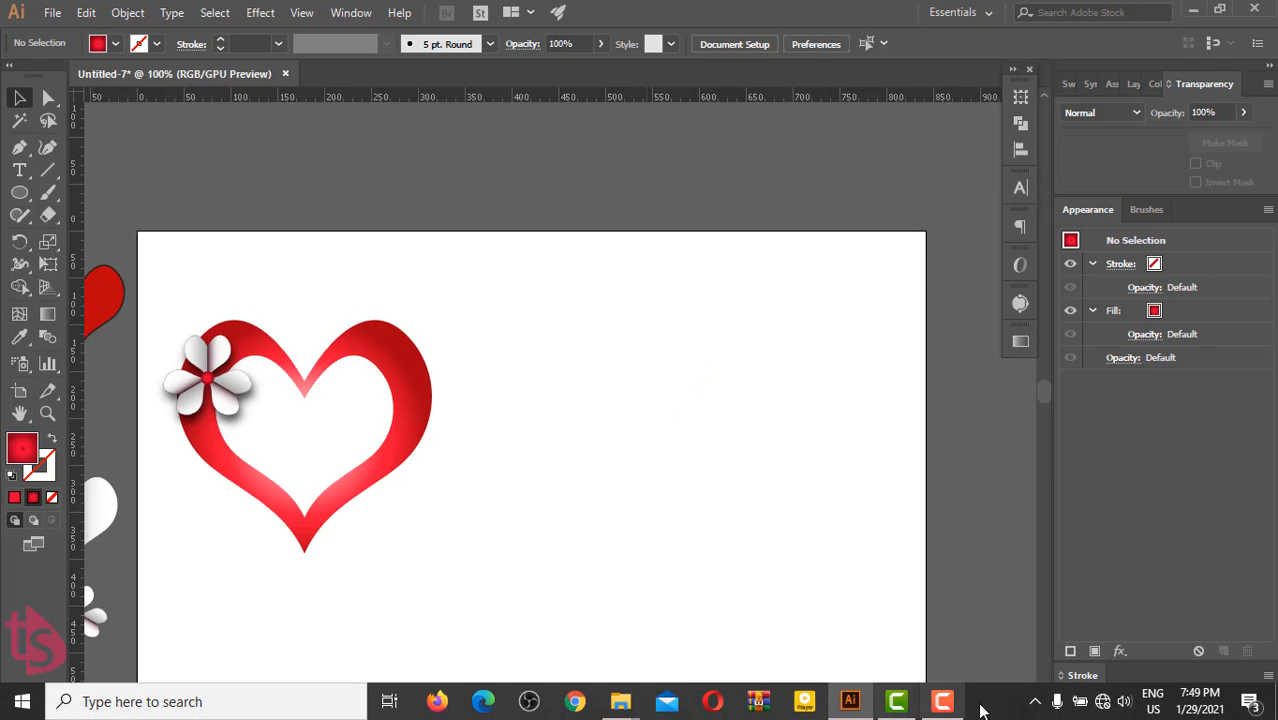
click(952, 708)
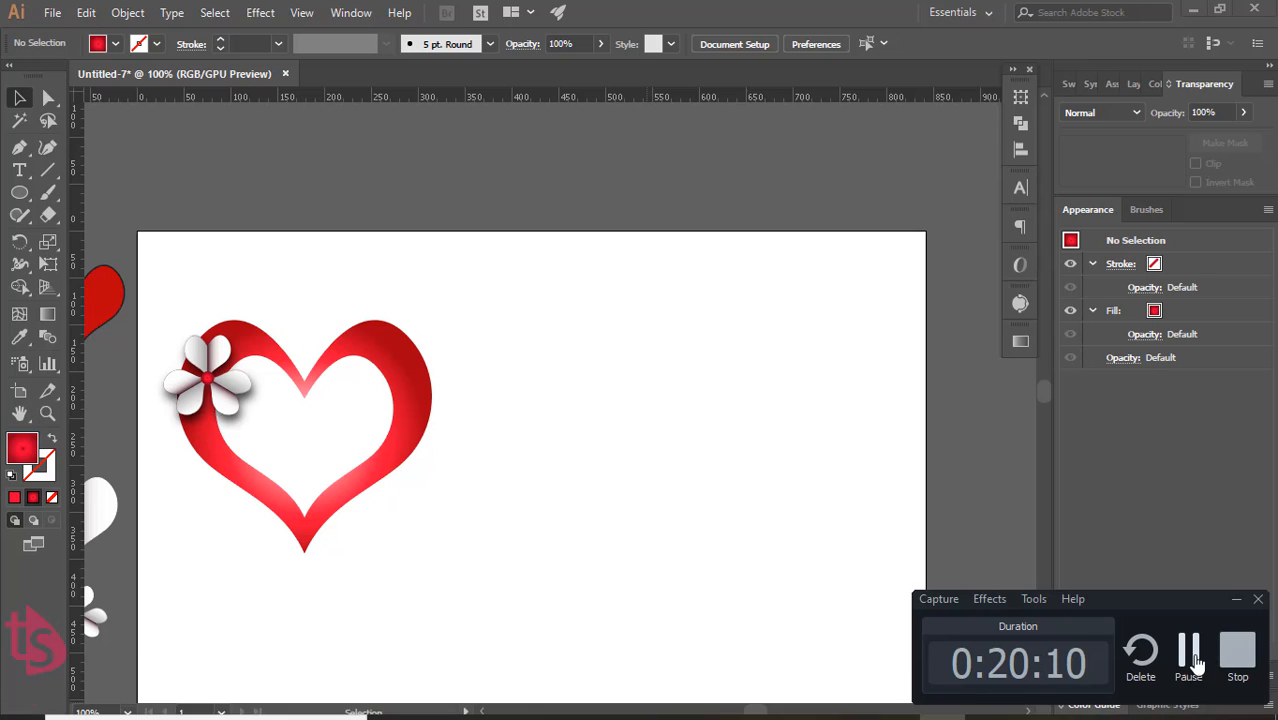
click(838, 593)
scroll(430, 441, down, 2)
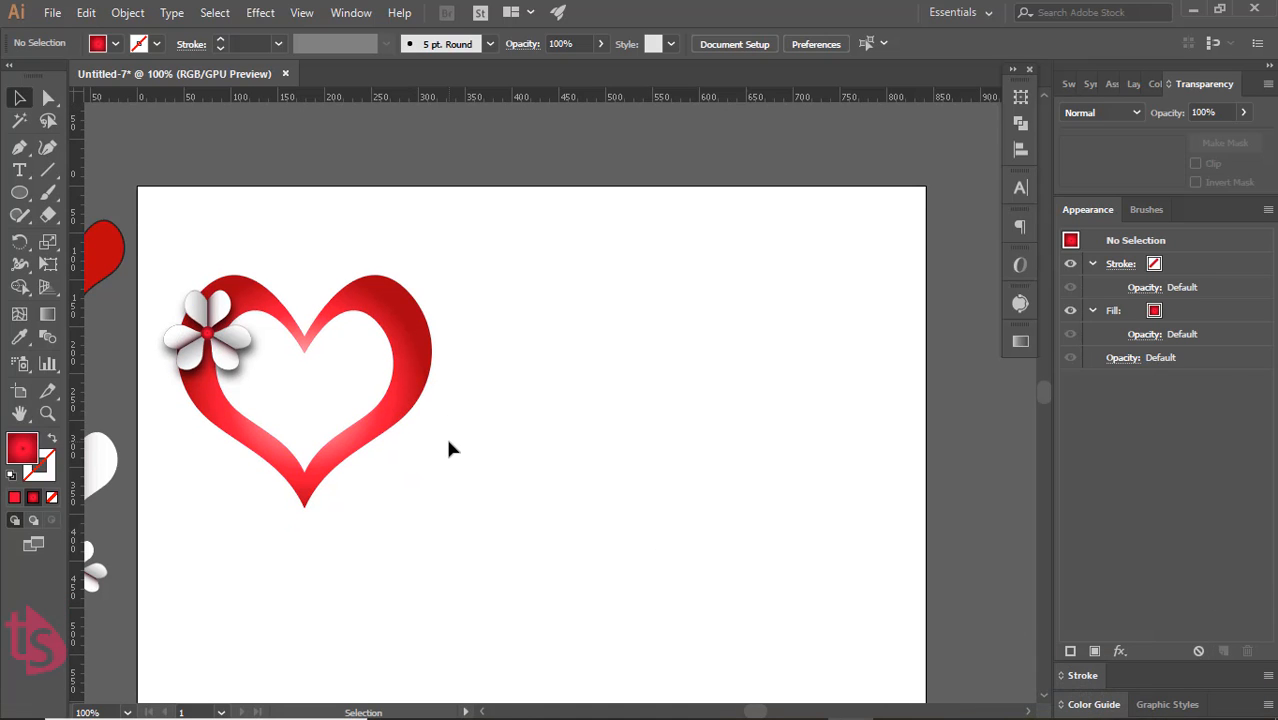
- Delete the flower overlapping the red outline heart and the small flower off the artboard
key(ctrl+minus)
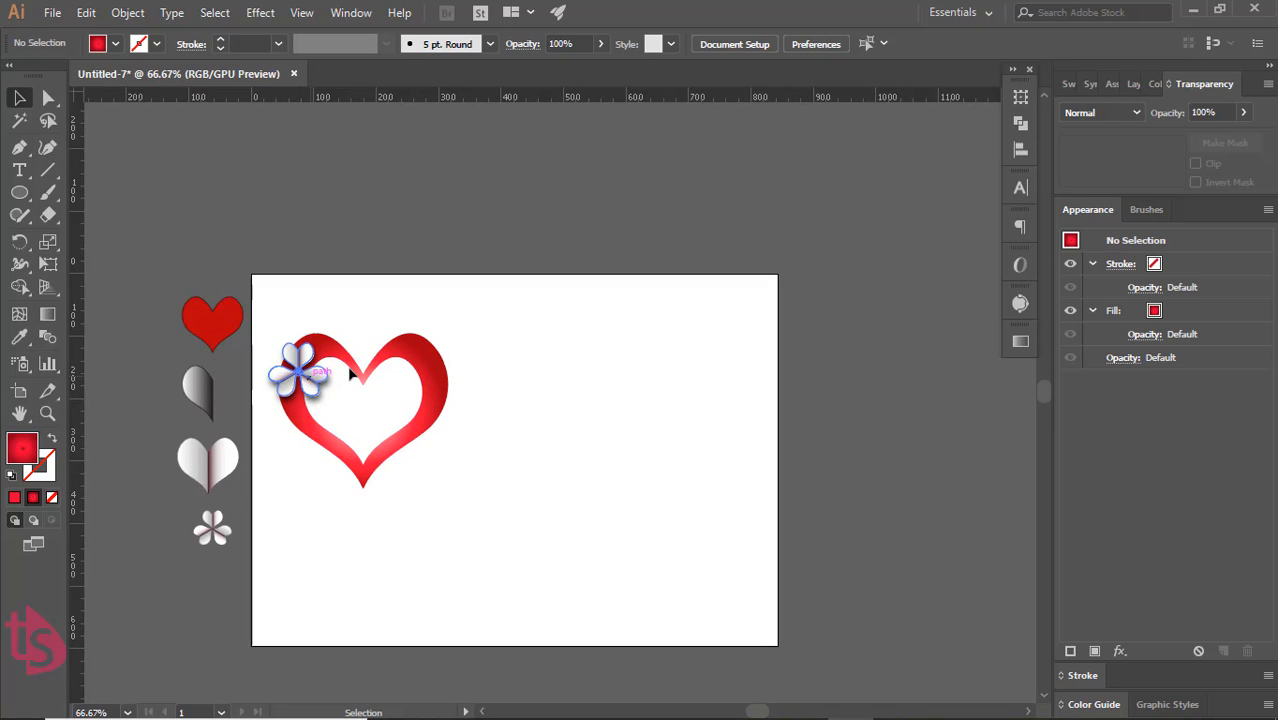
drag(288, 390, 233, 242)
key(Delete)
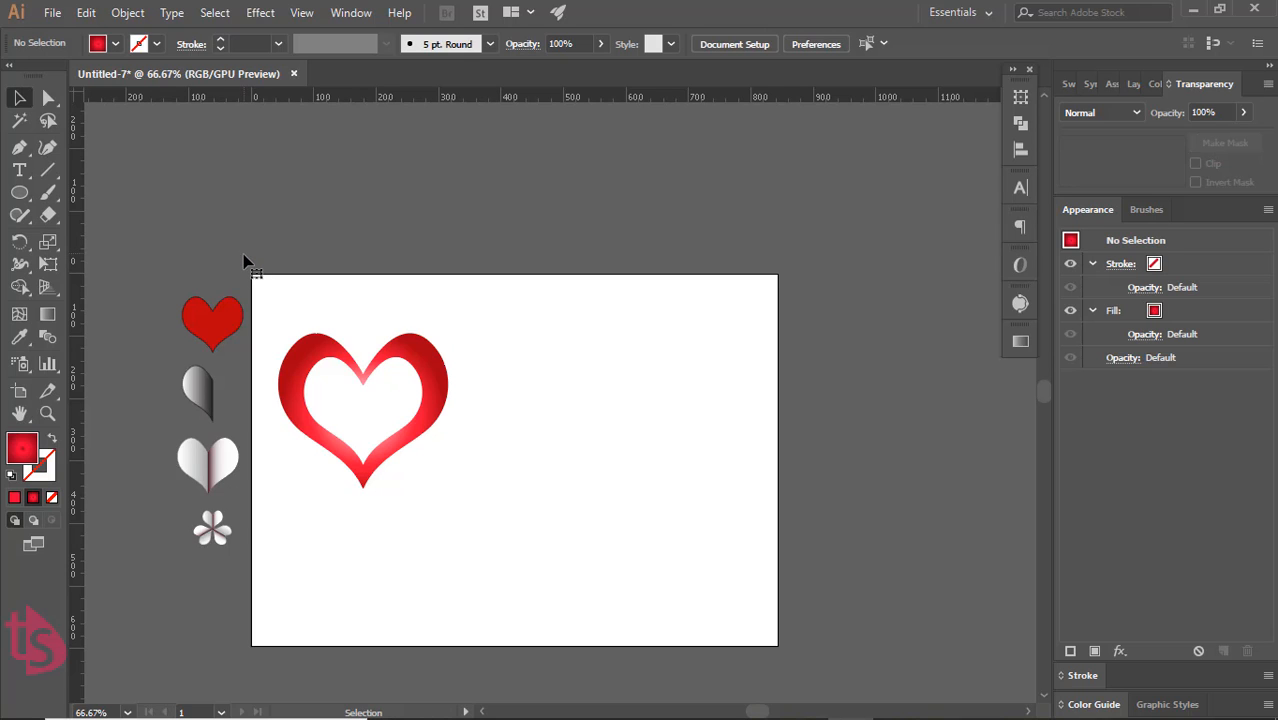
click(207, 468)
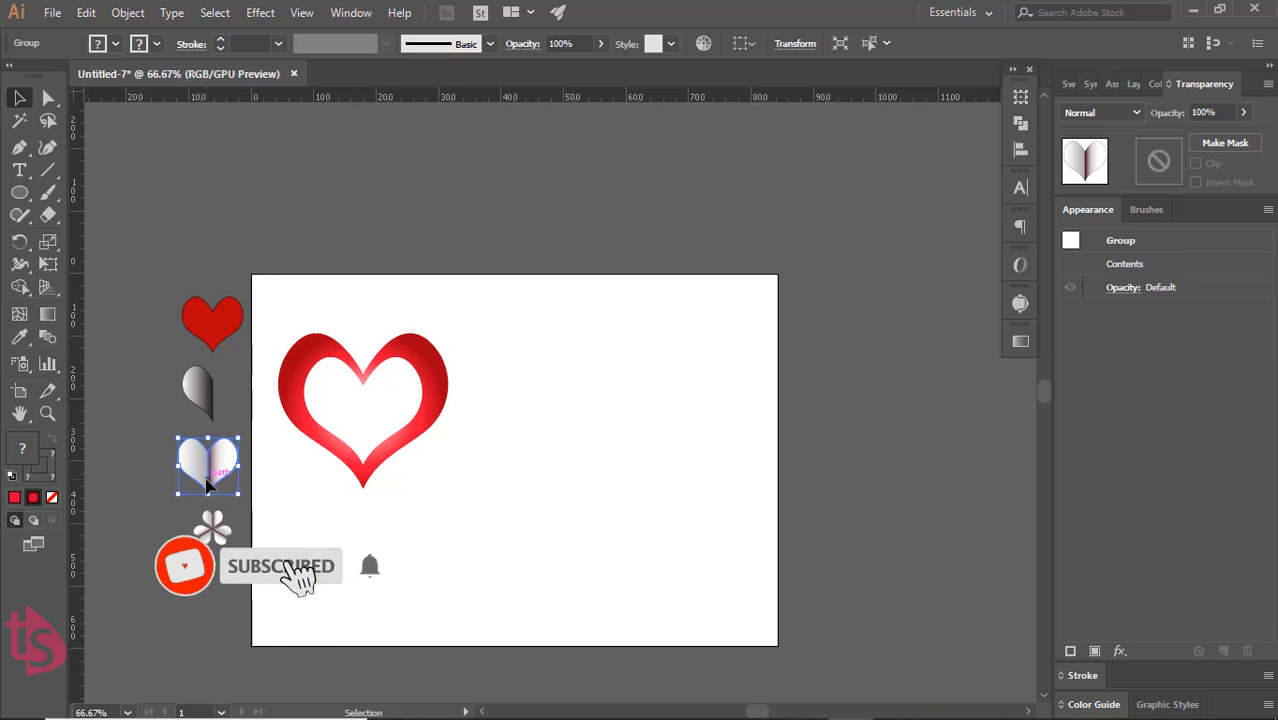
click(207, 527)
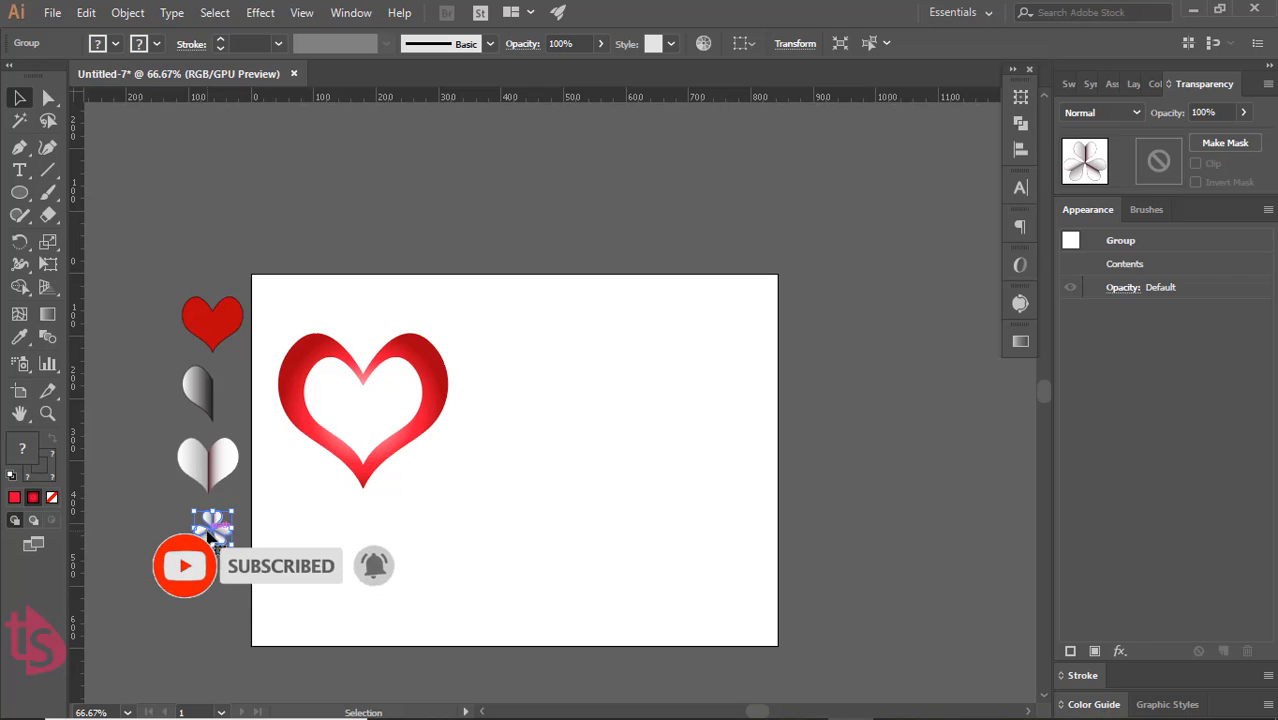
key(Delete)
- Place a copy of the spare folded heart on the artboard, beside the red outline heart
click(207, 468)
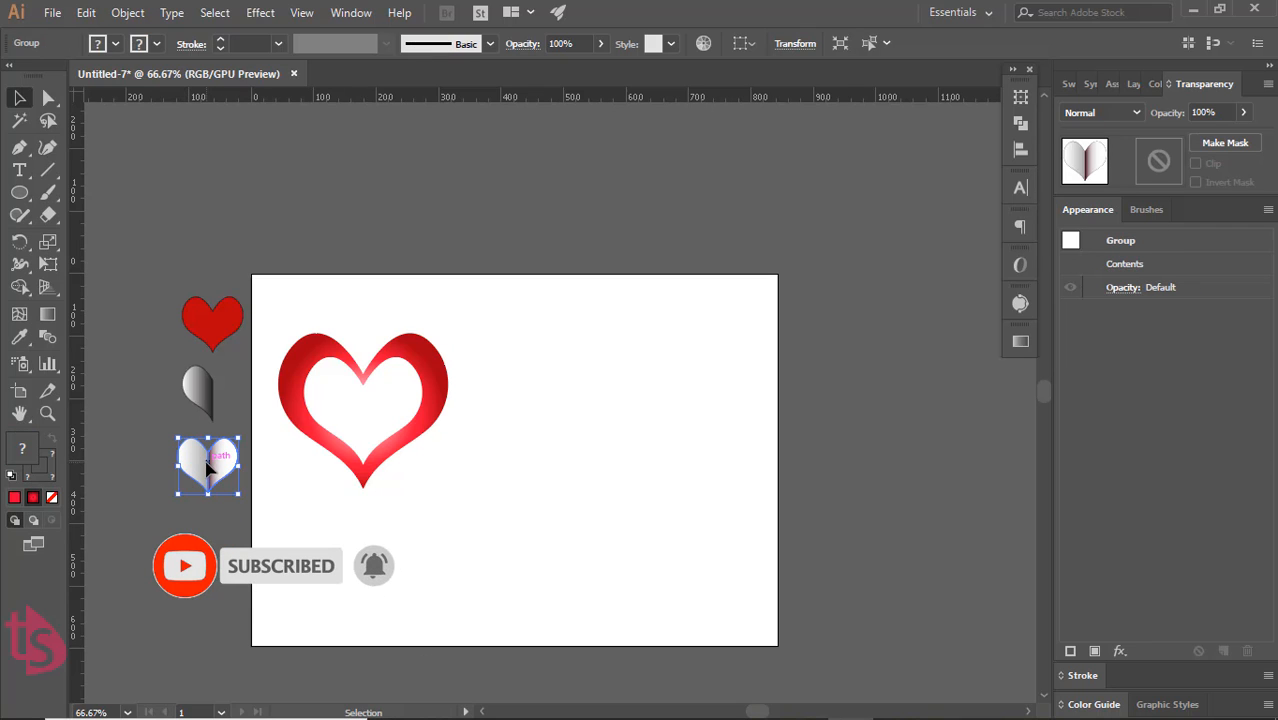
drag(207, 468, 566, 390)
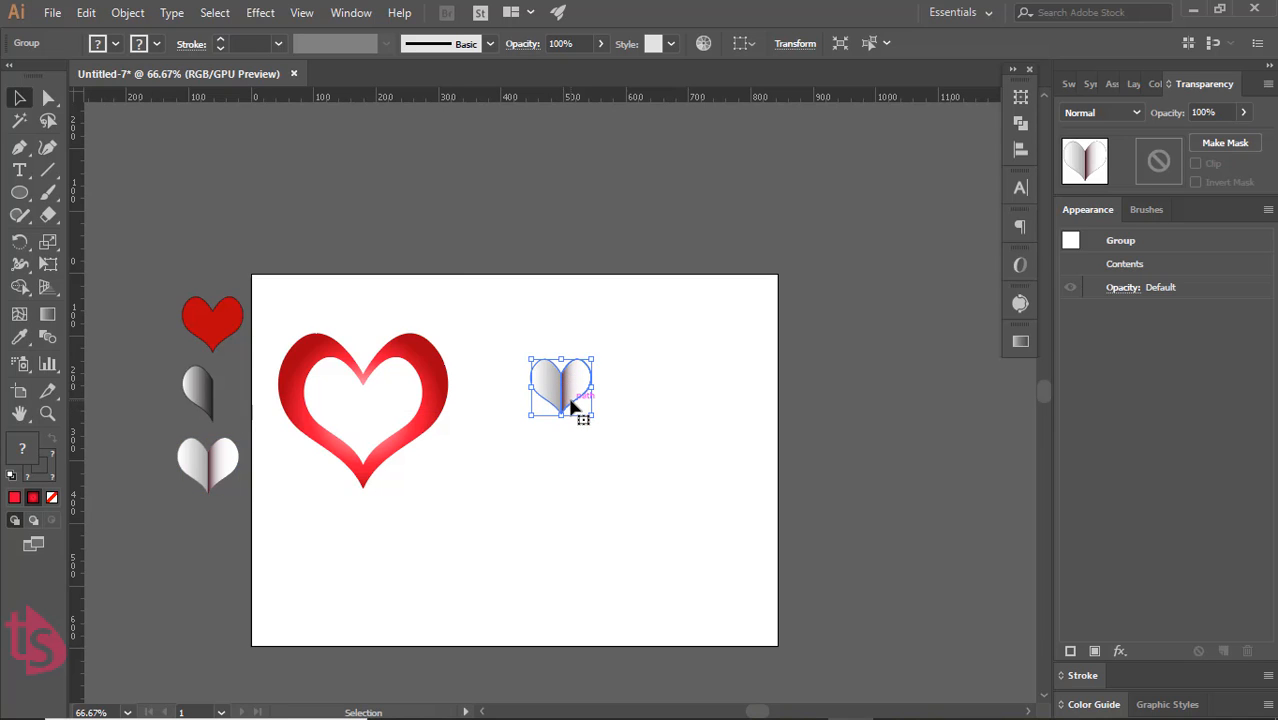
scroll(571, 405, up, 5)
scroll(571, 413, down, 1)
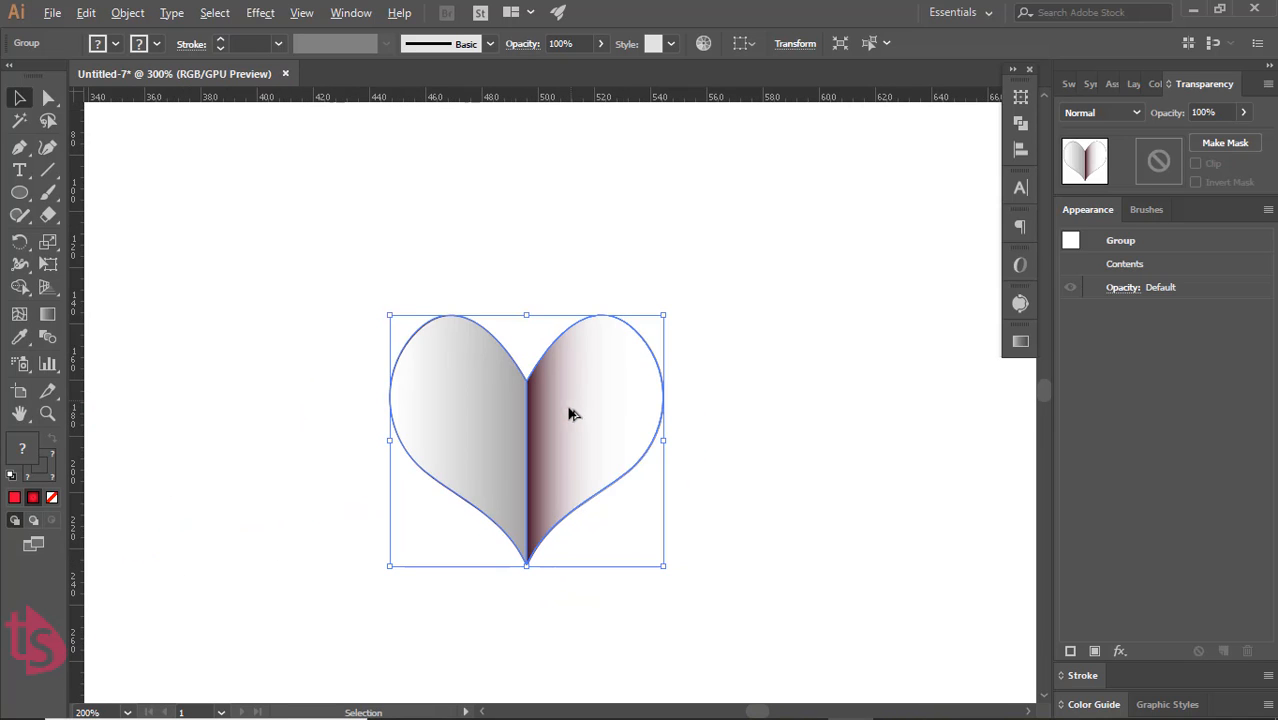
scroll(571, 413, up, 1)
click(830, 562)
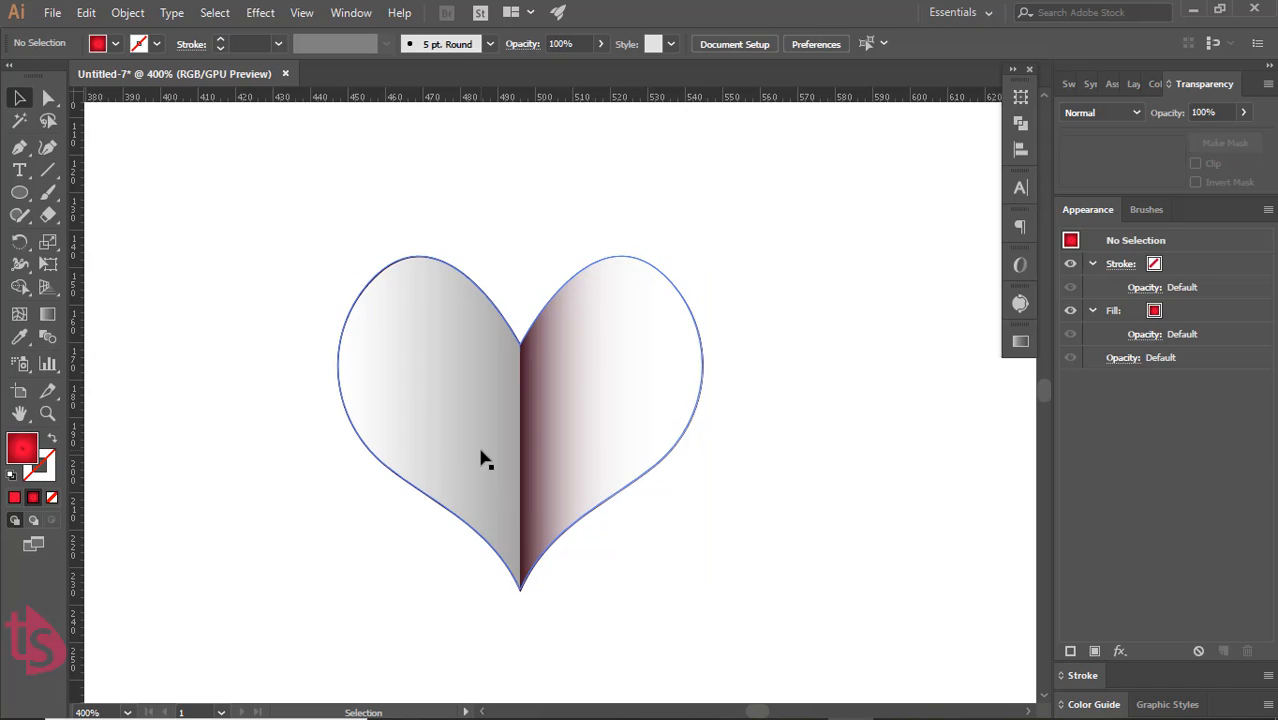
click(481, 459)
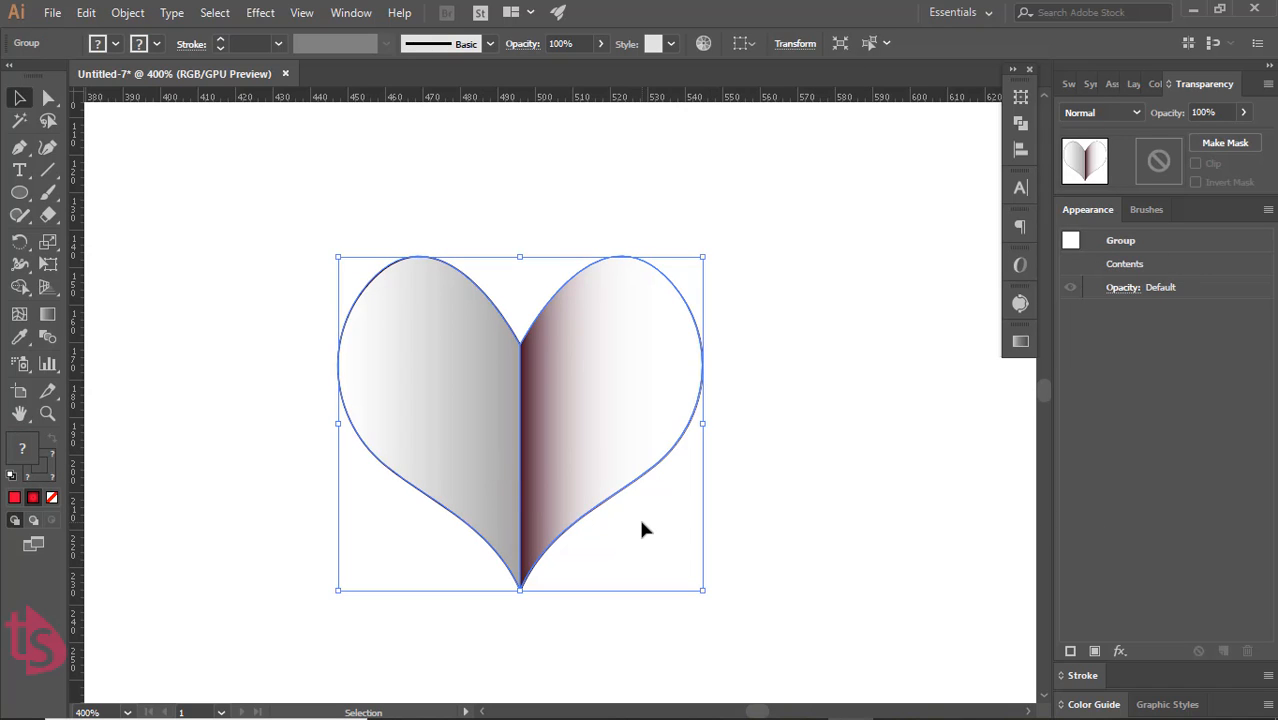
mouse_move(1036, 713)
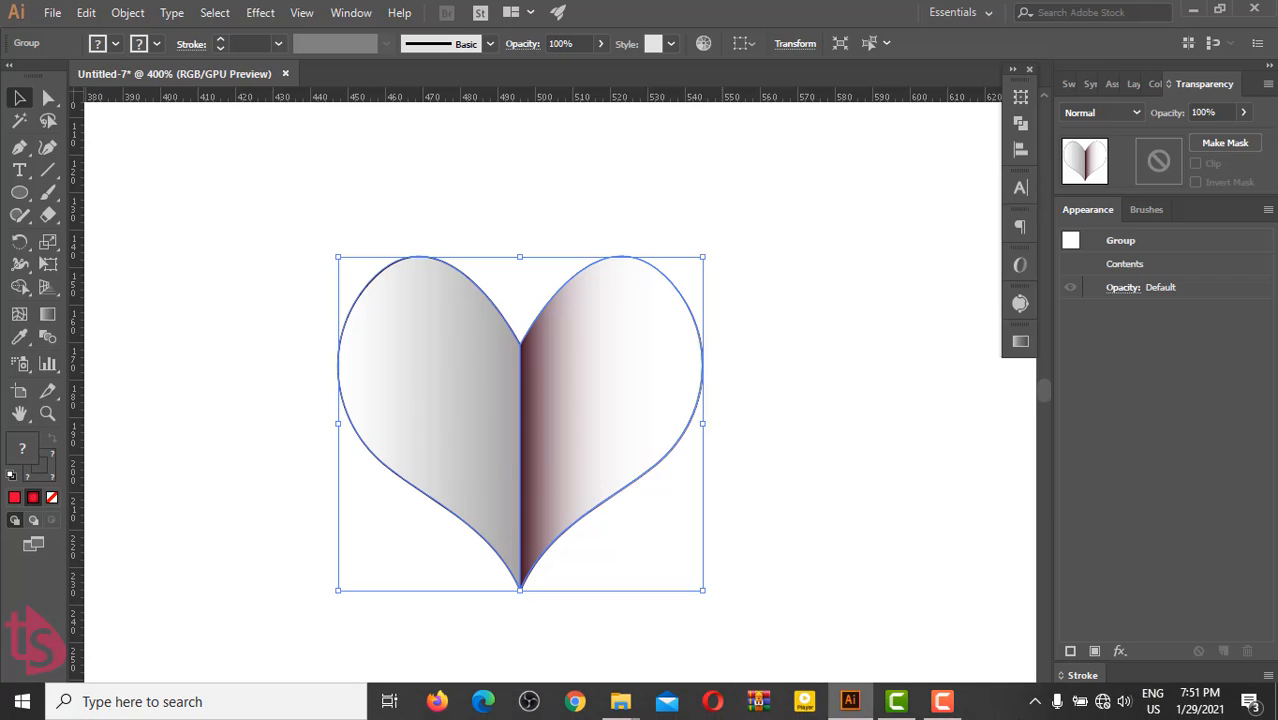
click(942, 701)
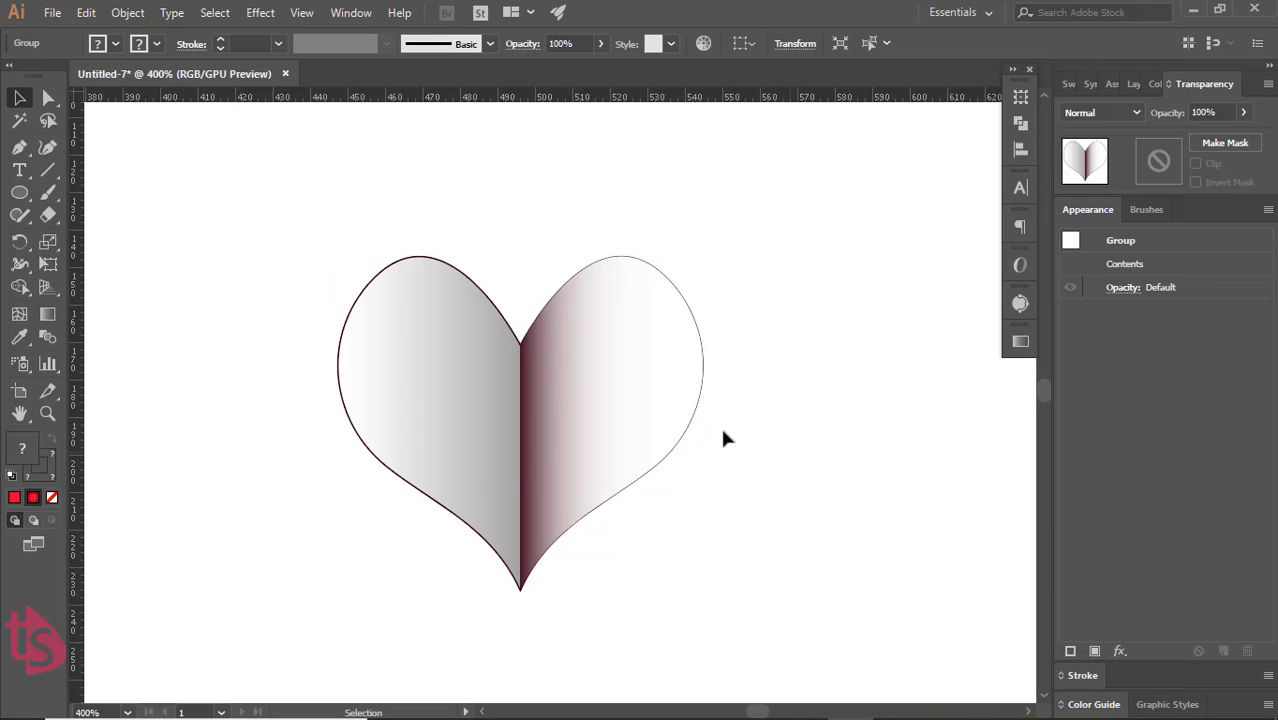
click(720, 424)
- Try the default fill and stroke on the copied folded heart, and undo it
click(452, 375)
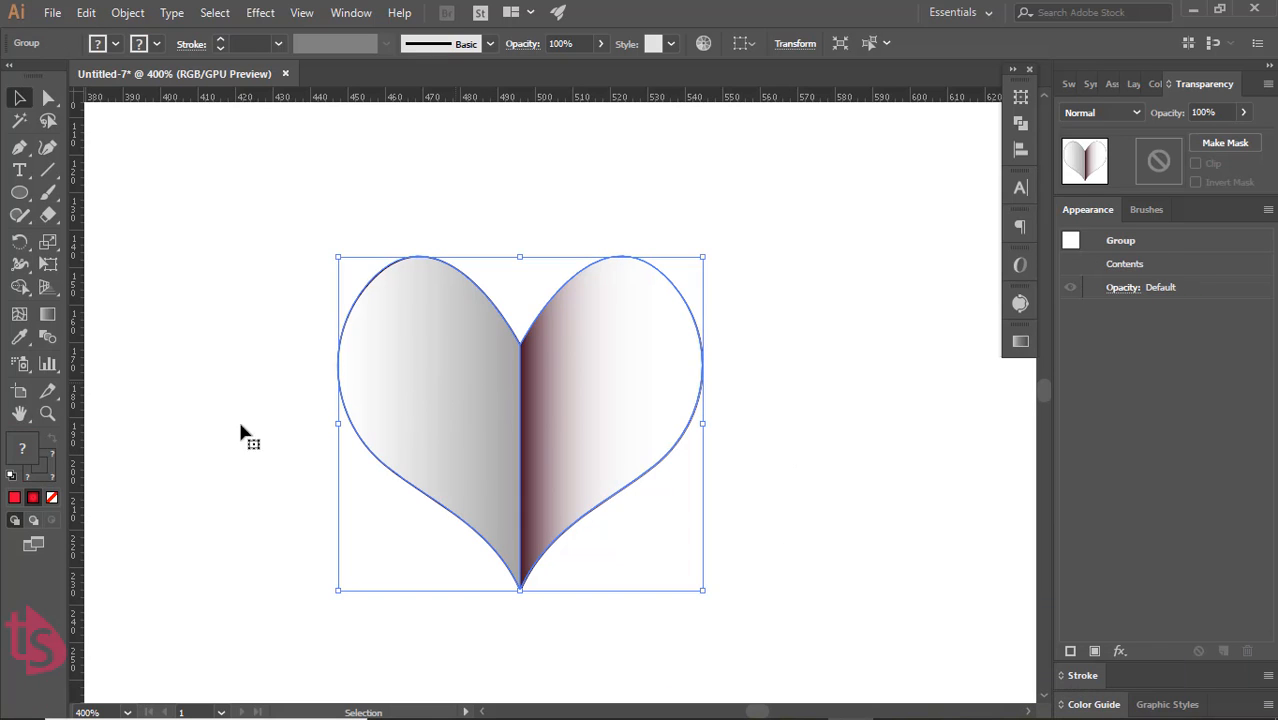
click(10, 478)
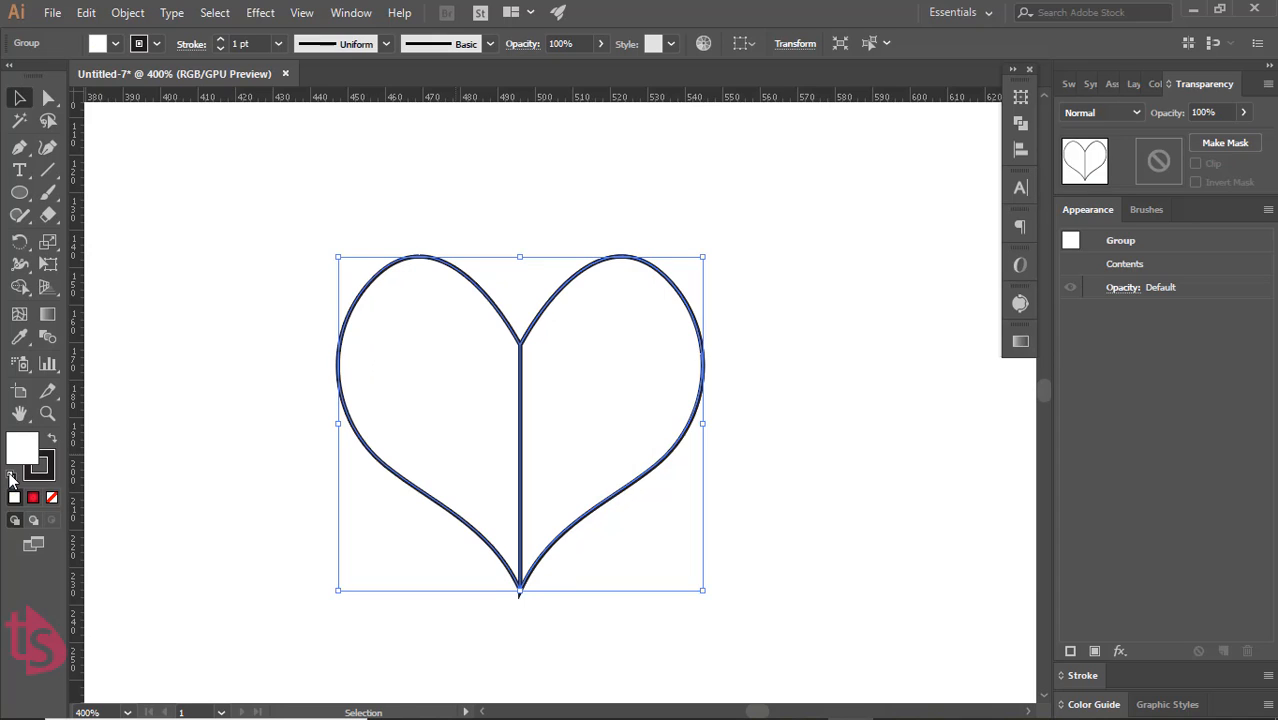
key(a)
key(ctrl+z)
key(v)
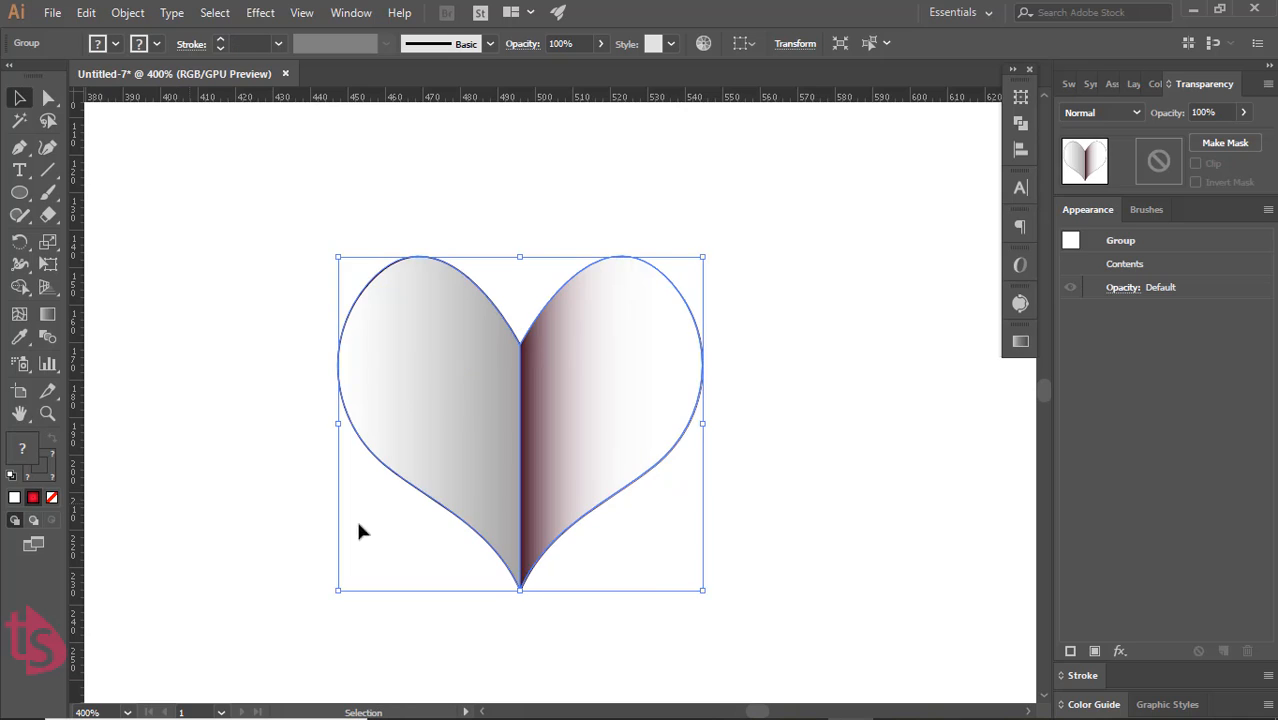
- Replace the gradient of the underlying full heart with a solid white fill, leaving the overlaid right half as it is
click(826, 561)
click(594, 440)
click(48, 97)
click(237, 337)
click(419, 371)
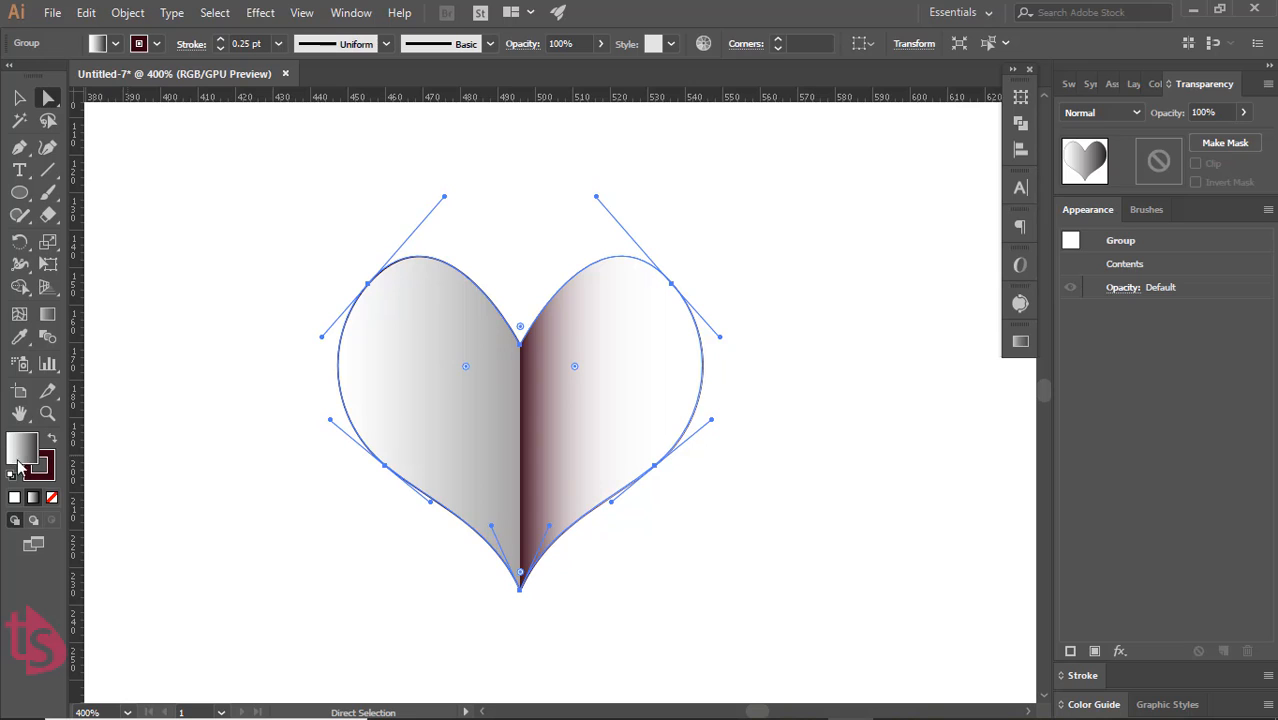
click(15, 497)
click(328, 570)
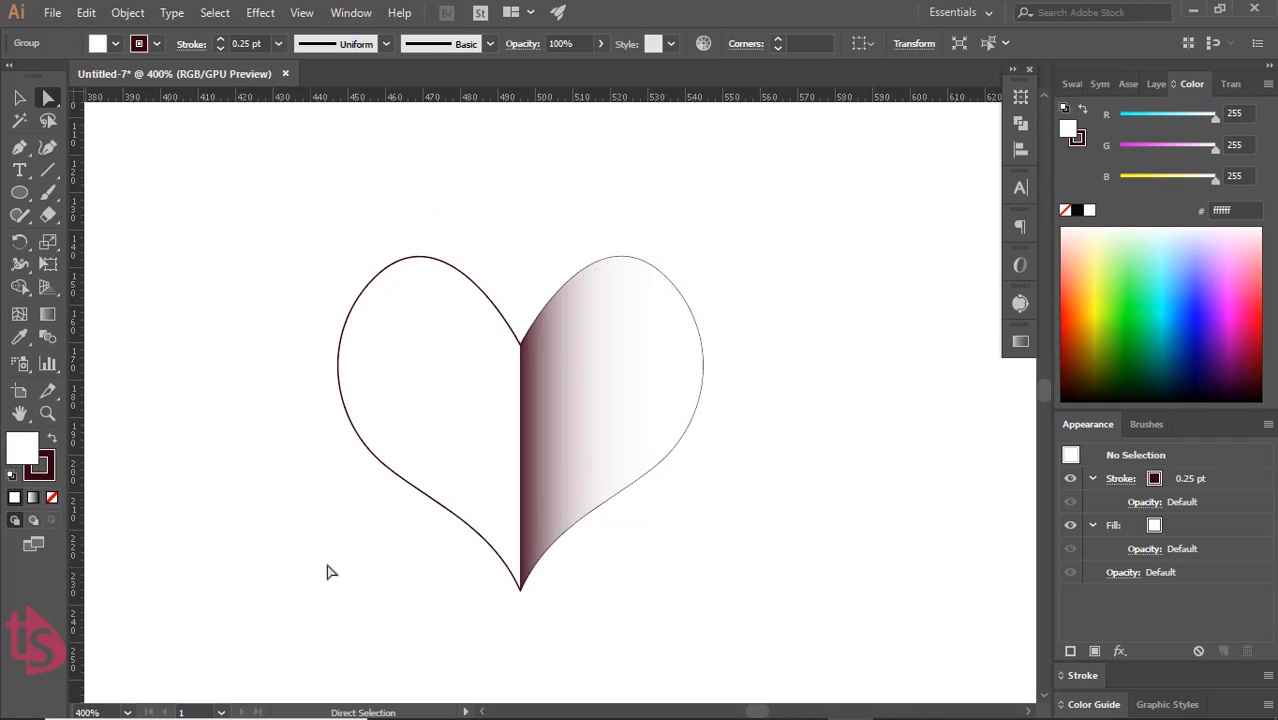
- Fill the overlaid right half of the heart with solid light grey ededed
click(605, 434)
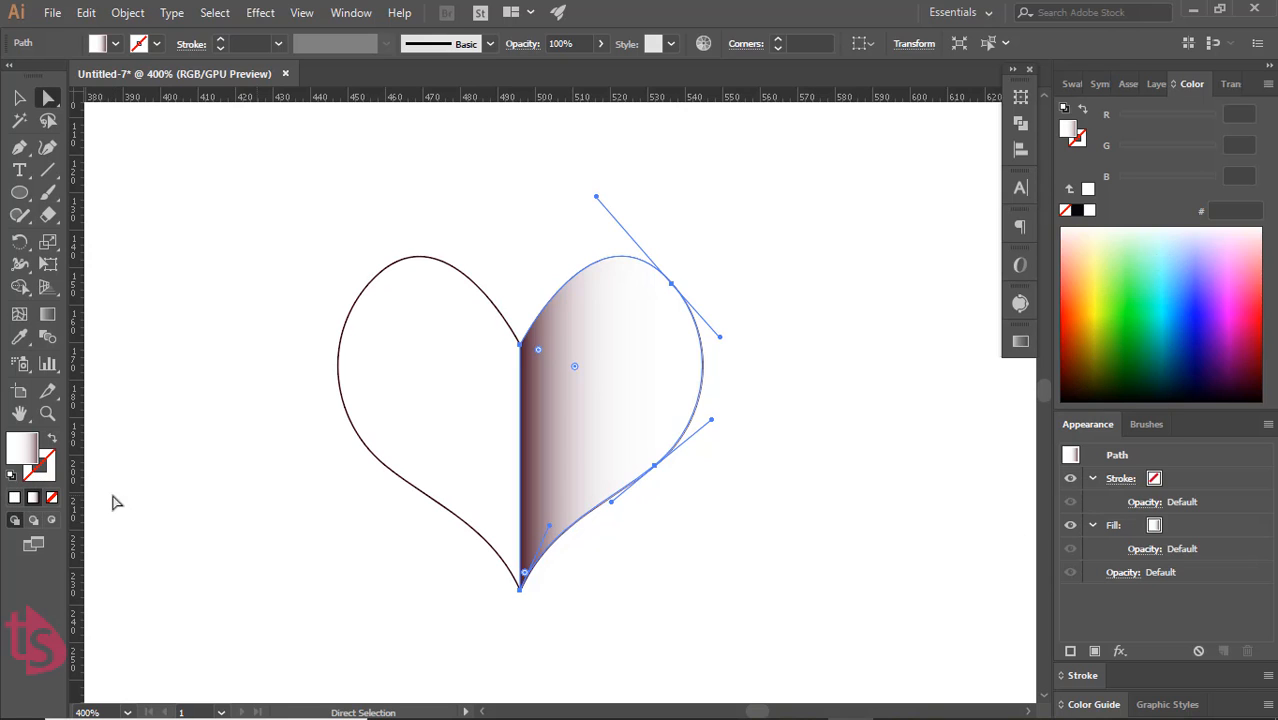
double_click(23, 455)
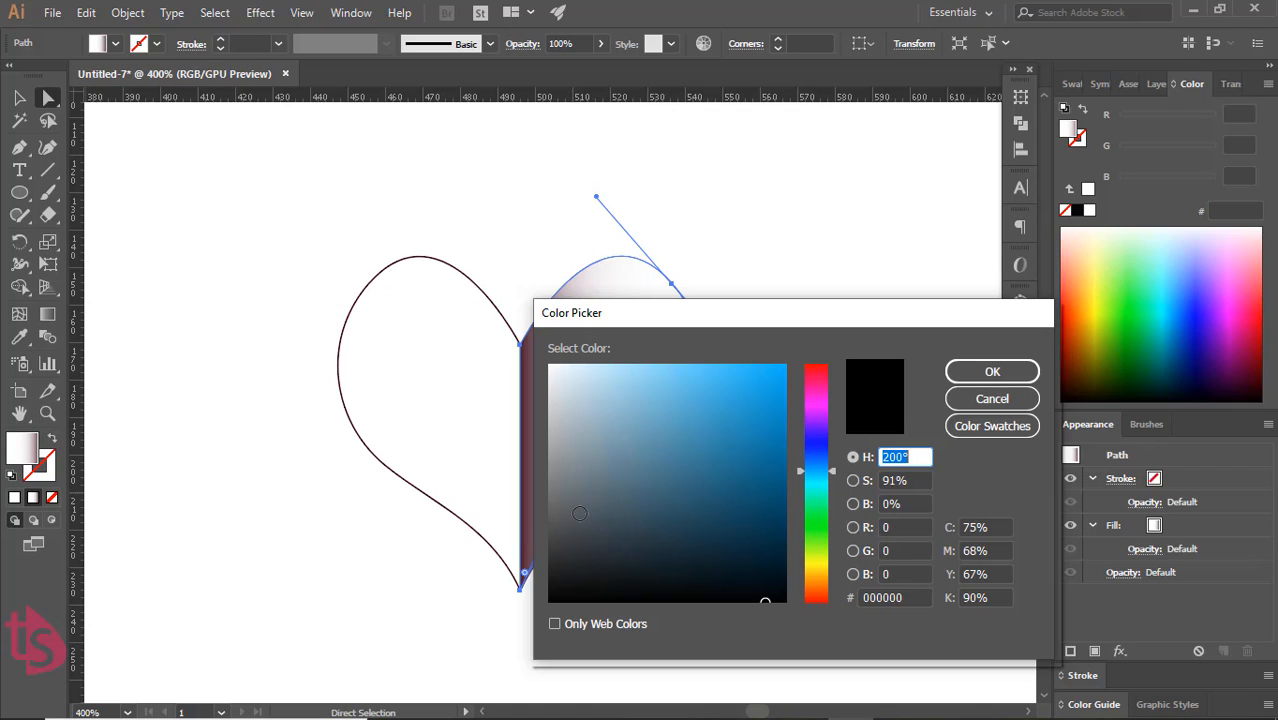
drag(556, 471, 552, 402)
click(990, 372)
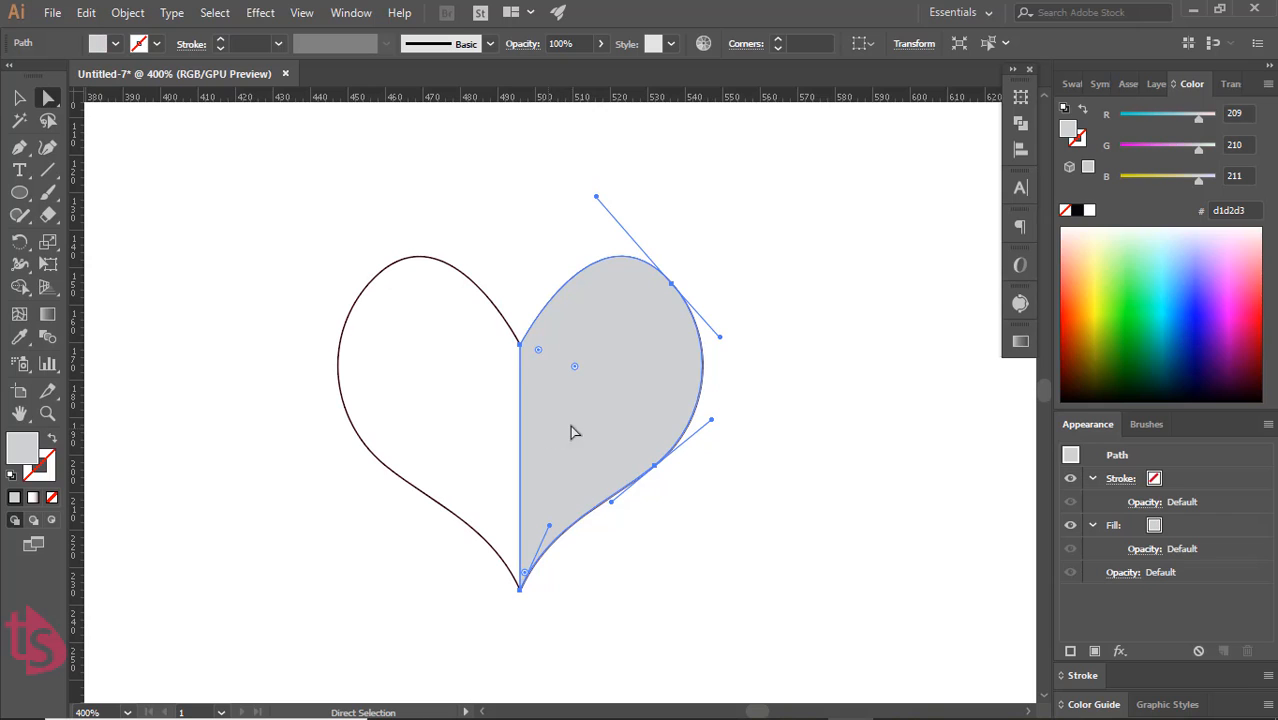
double_click(22, 448)
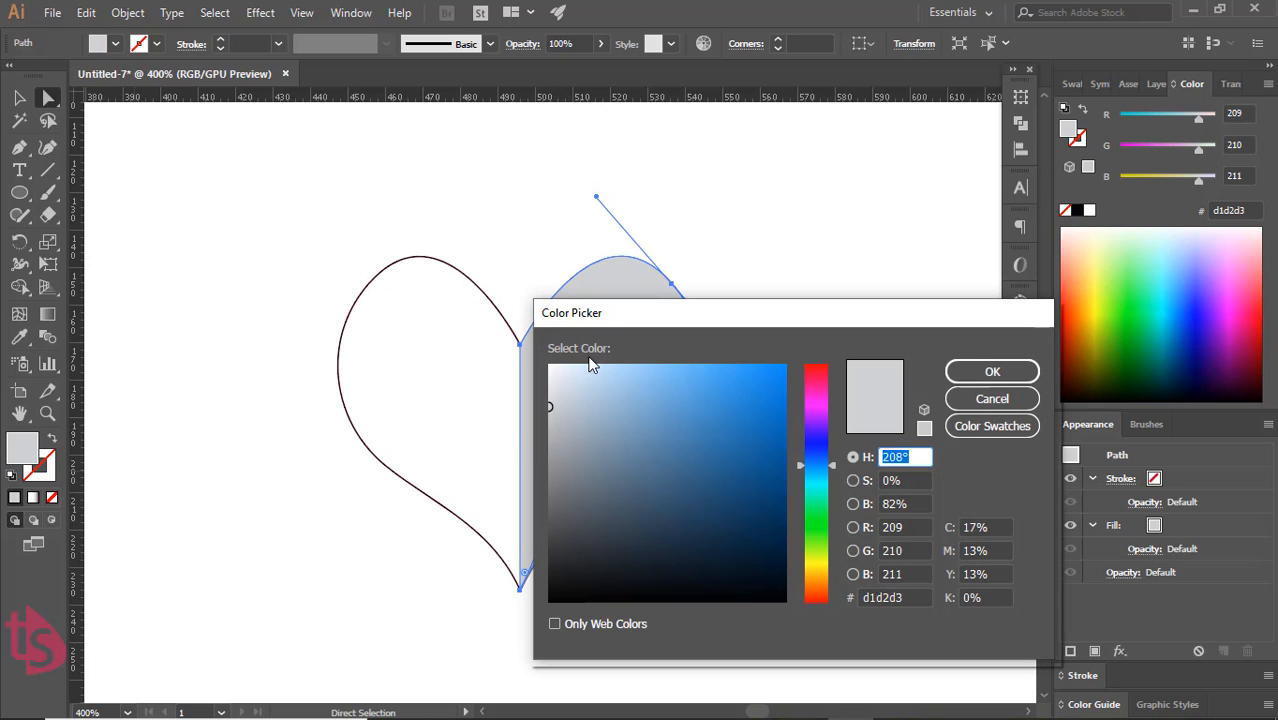
click(549, 379)
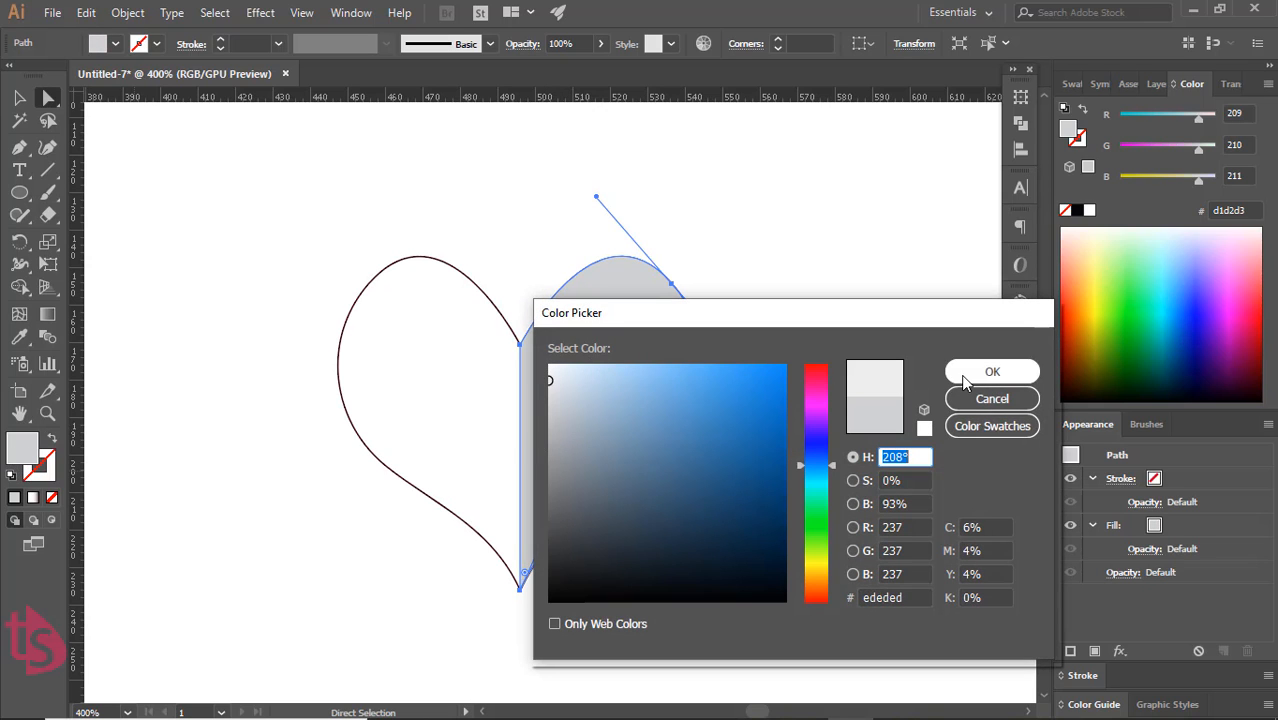
click(990, 371)
click(862, 408)
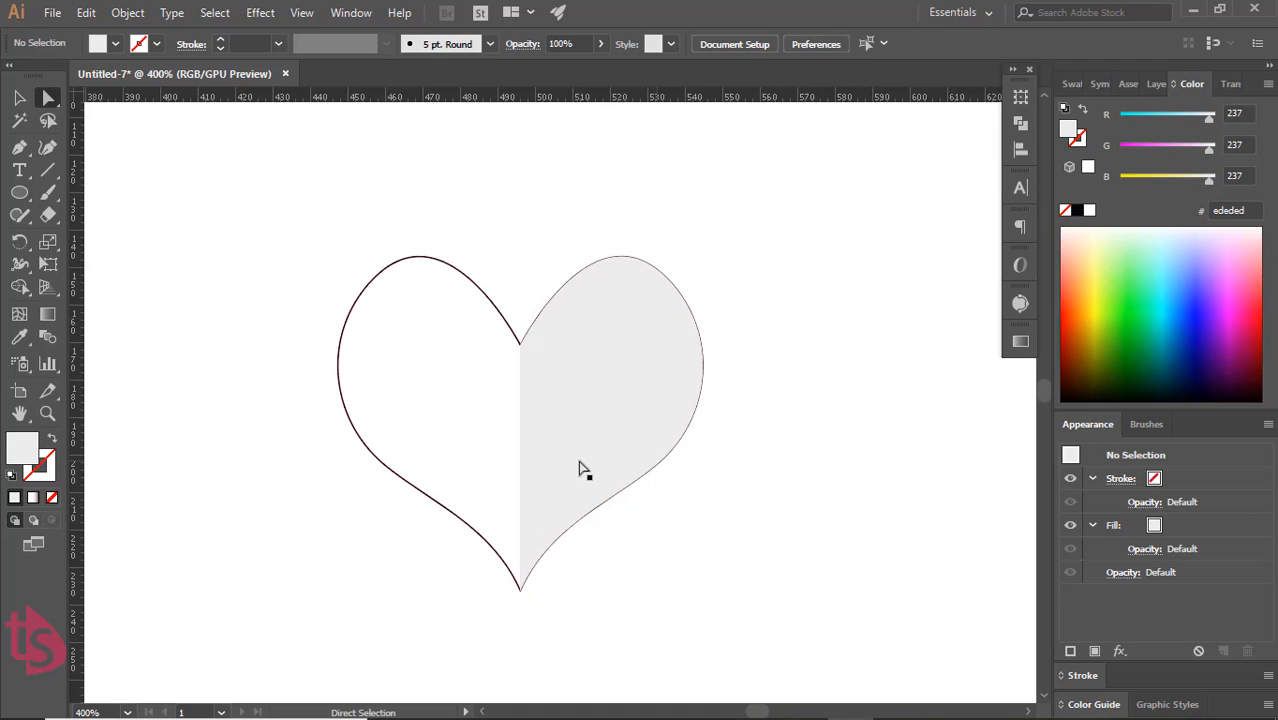
- Remove the stroke from both the underlying heart and its overlaid right half
drag(403, 235, 760, 520)
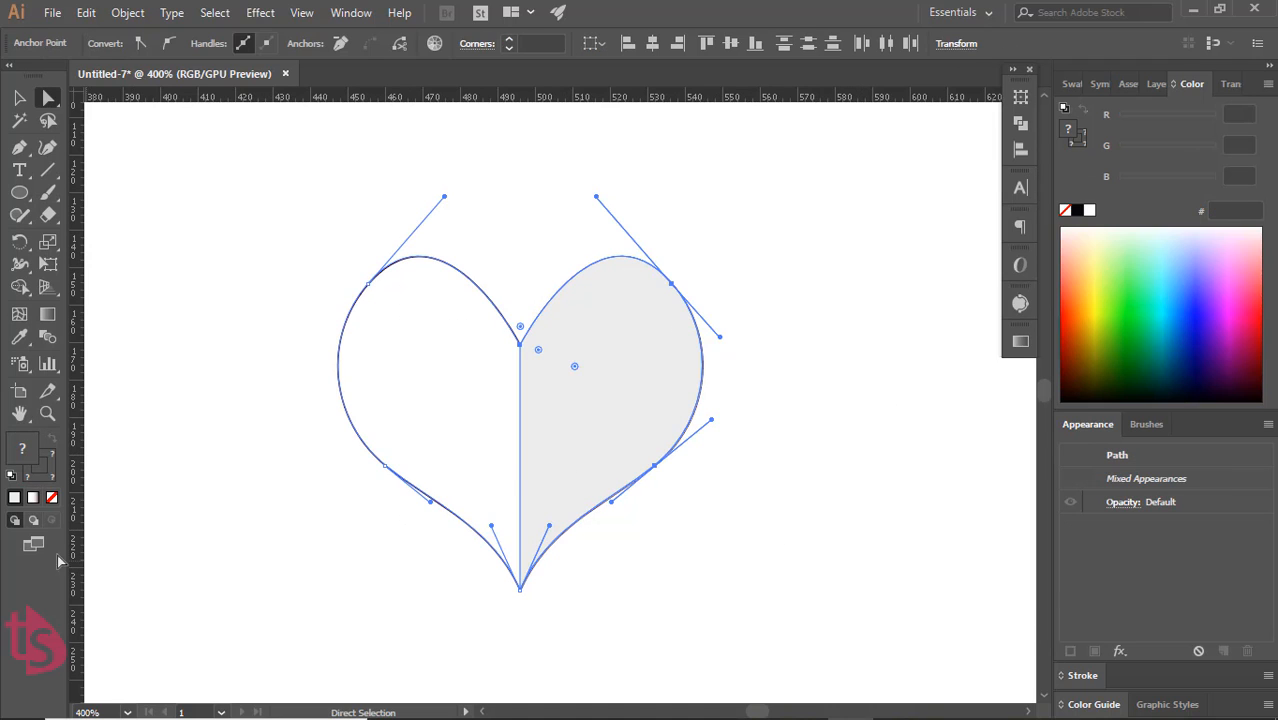
click(52, 498)
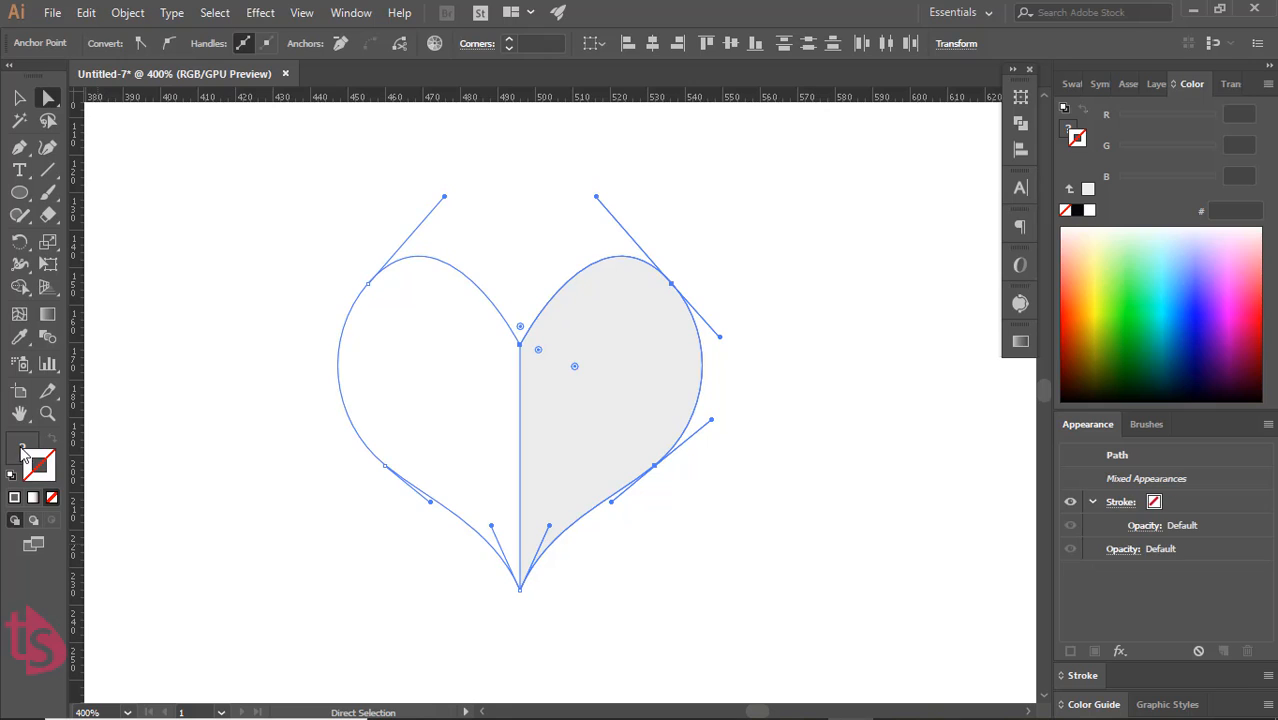
click(728, 581)
- Add an Outer Glow effect to the underlying white heart and preview it
click(476, 456)
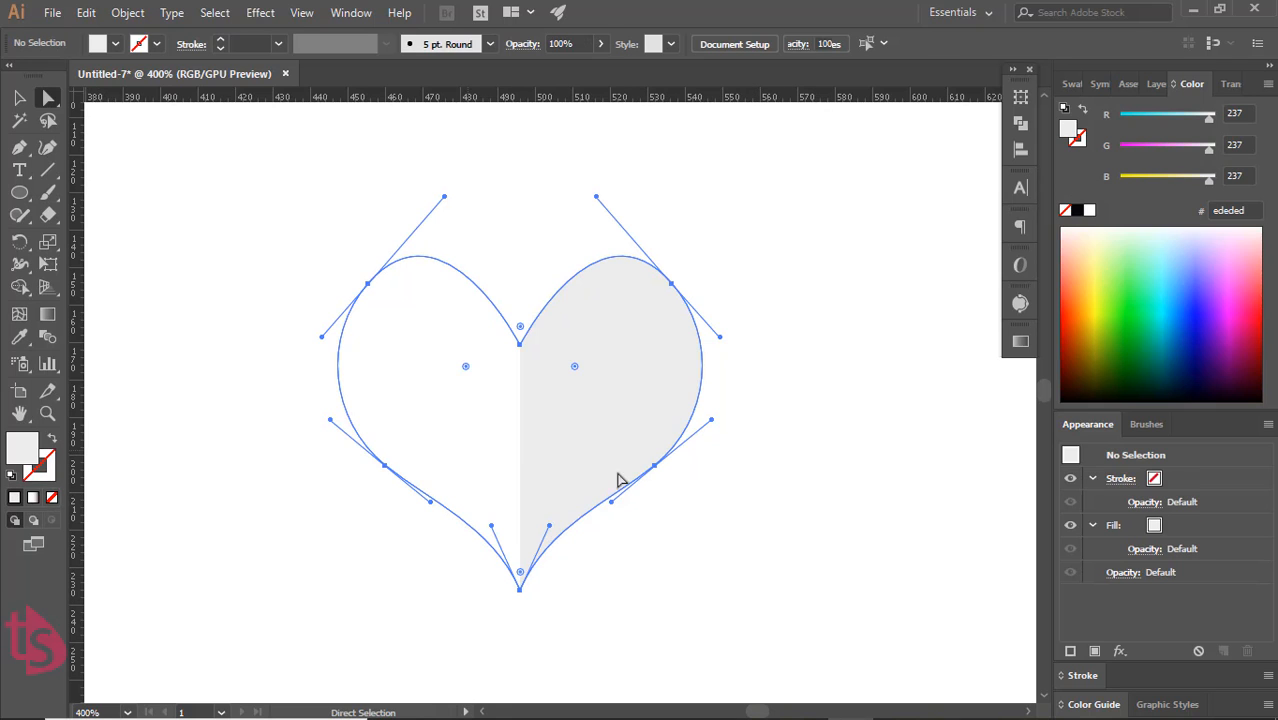
click(1154, 86)
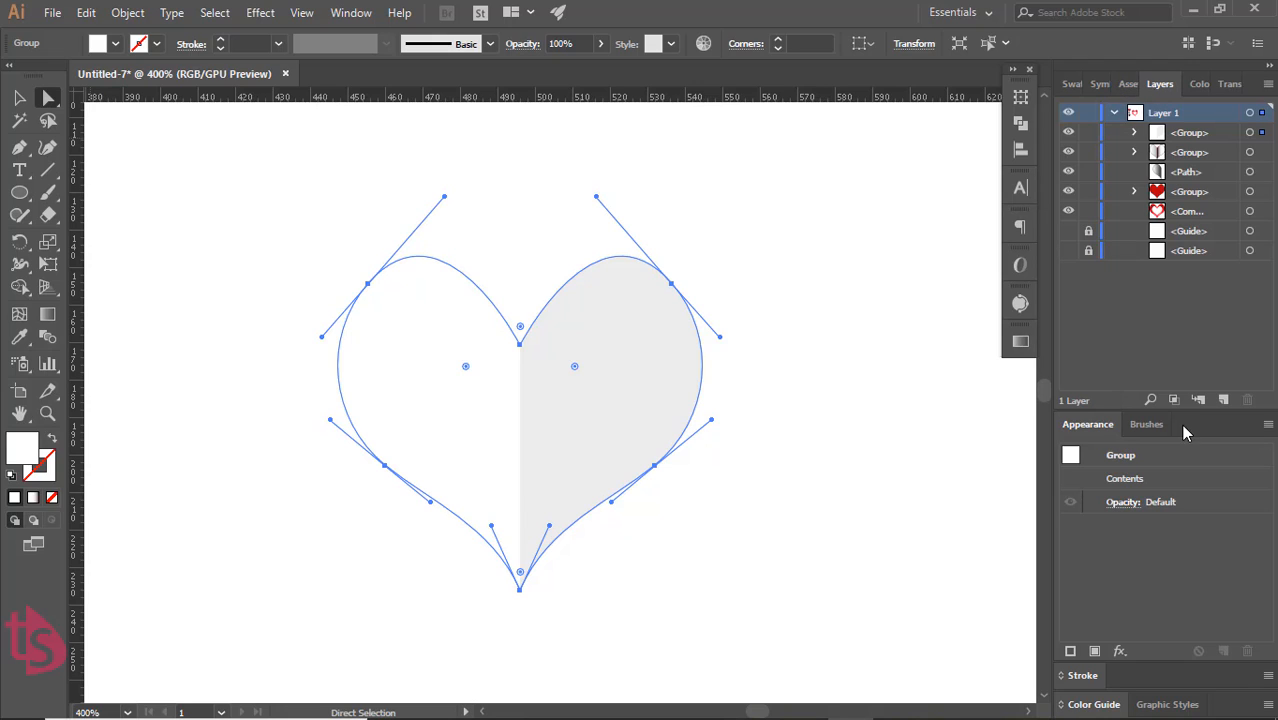
click(1230, 84)
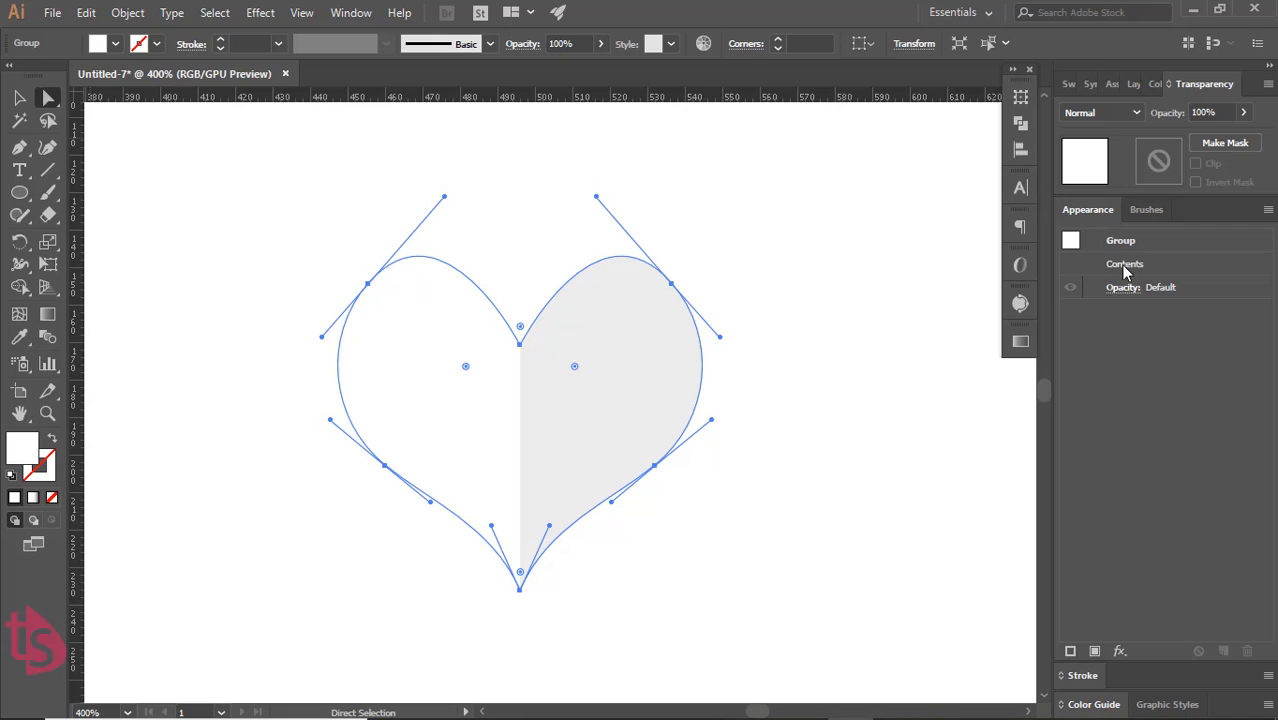
click(1120, 652)
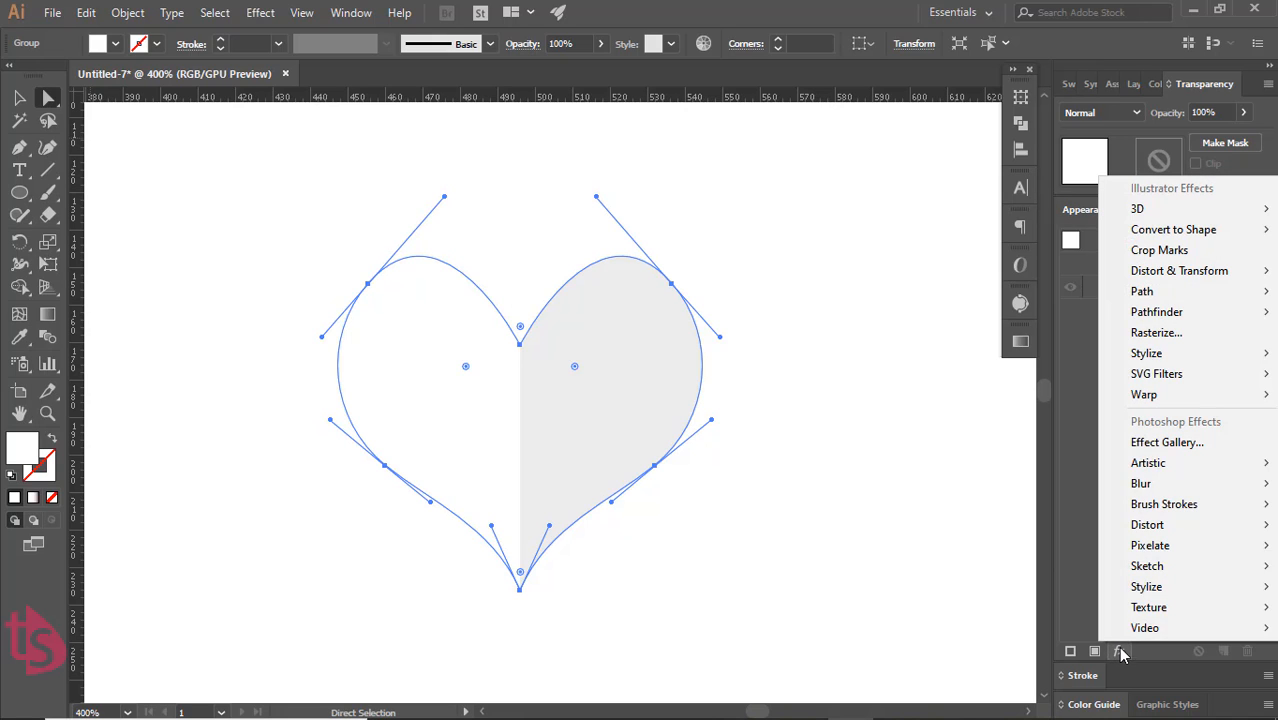
mouse_move(1150, 354)
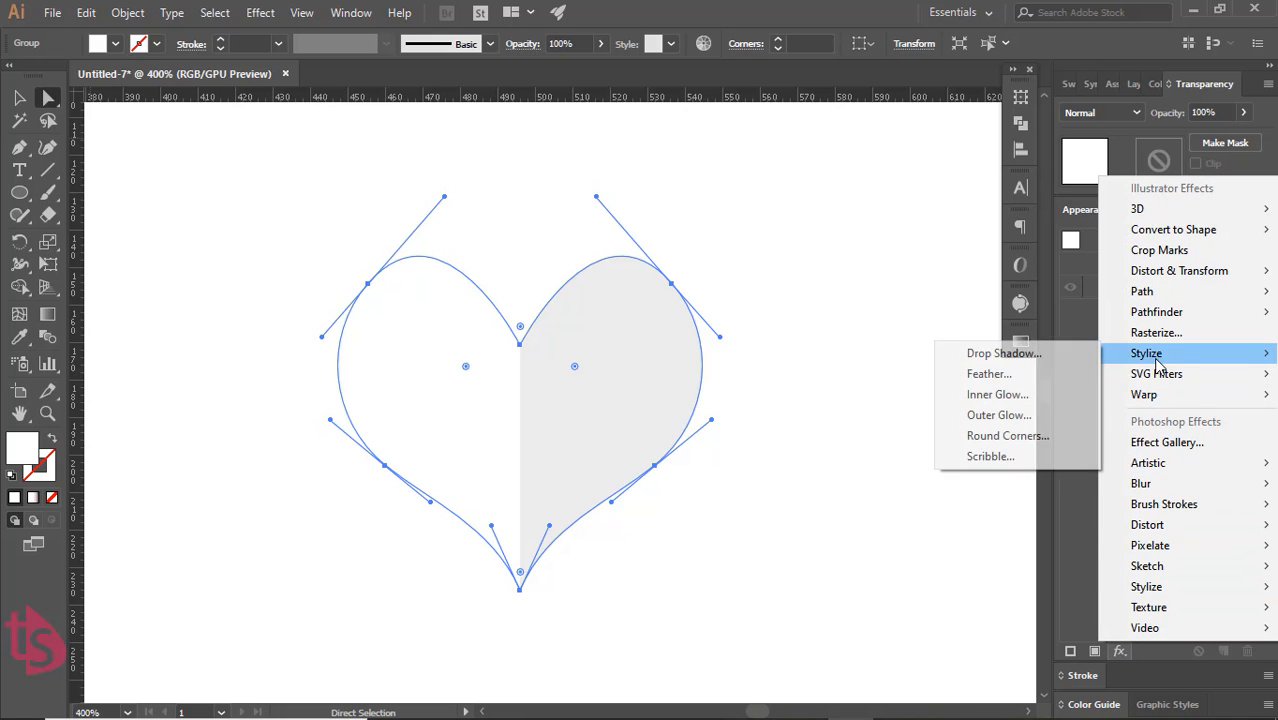
click(1018, 415)
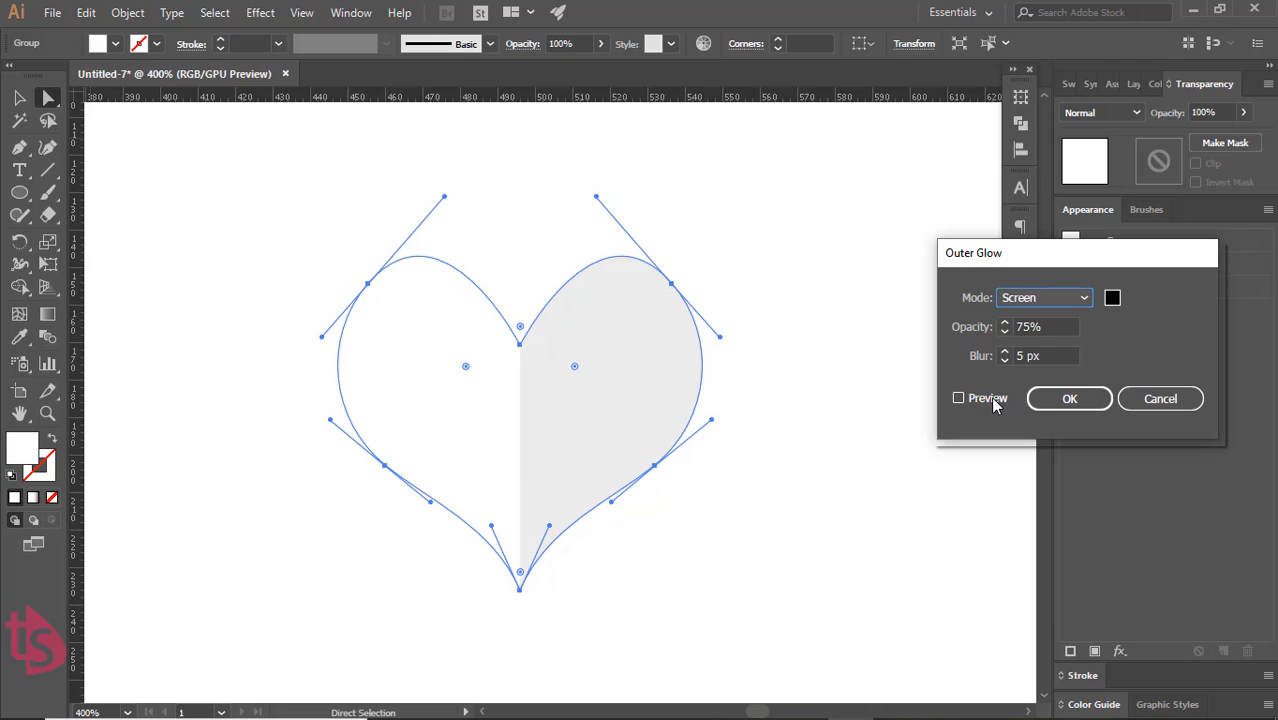
click(993, 400)
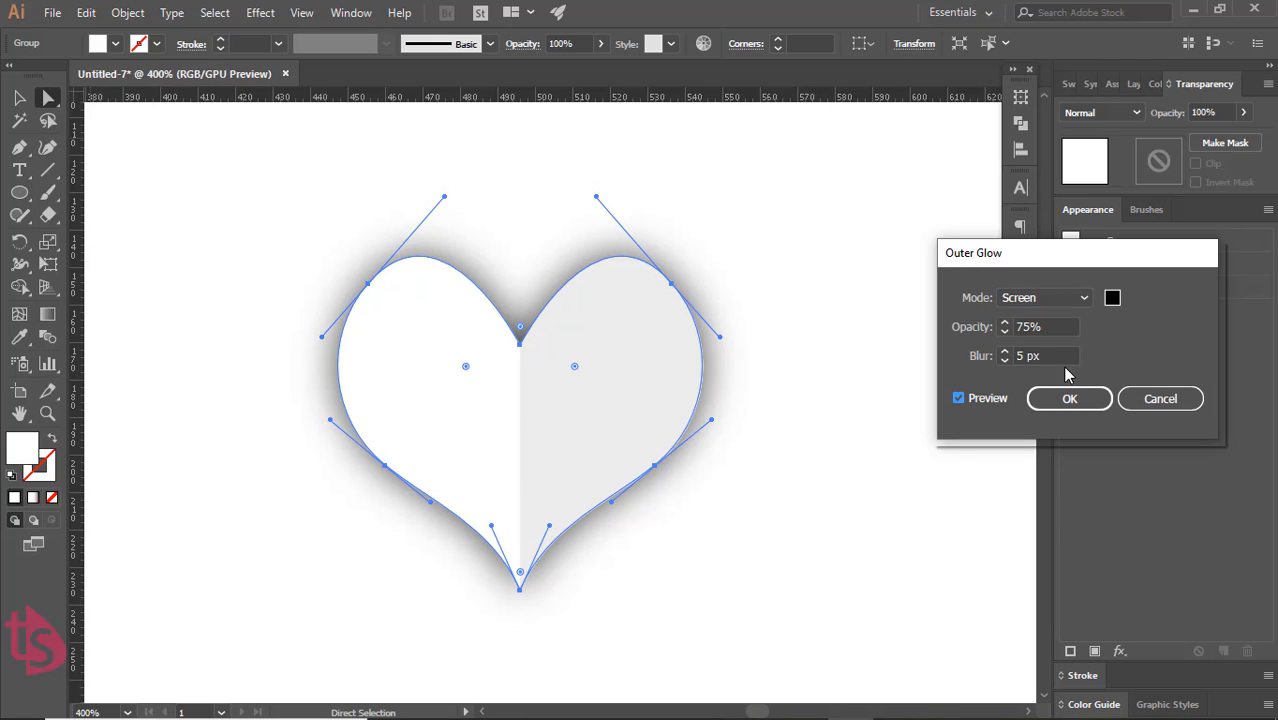
- Lower the opacity of the white heart's outer glow to 57%
click(1005, 333)
click(1005, 333)
click(1005, 333)
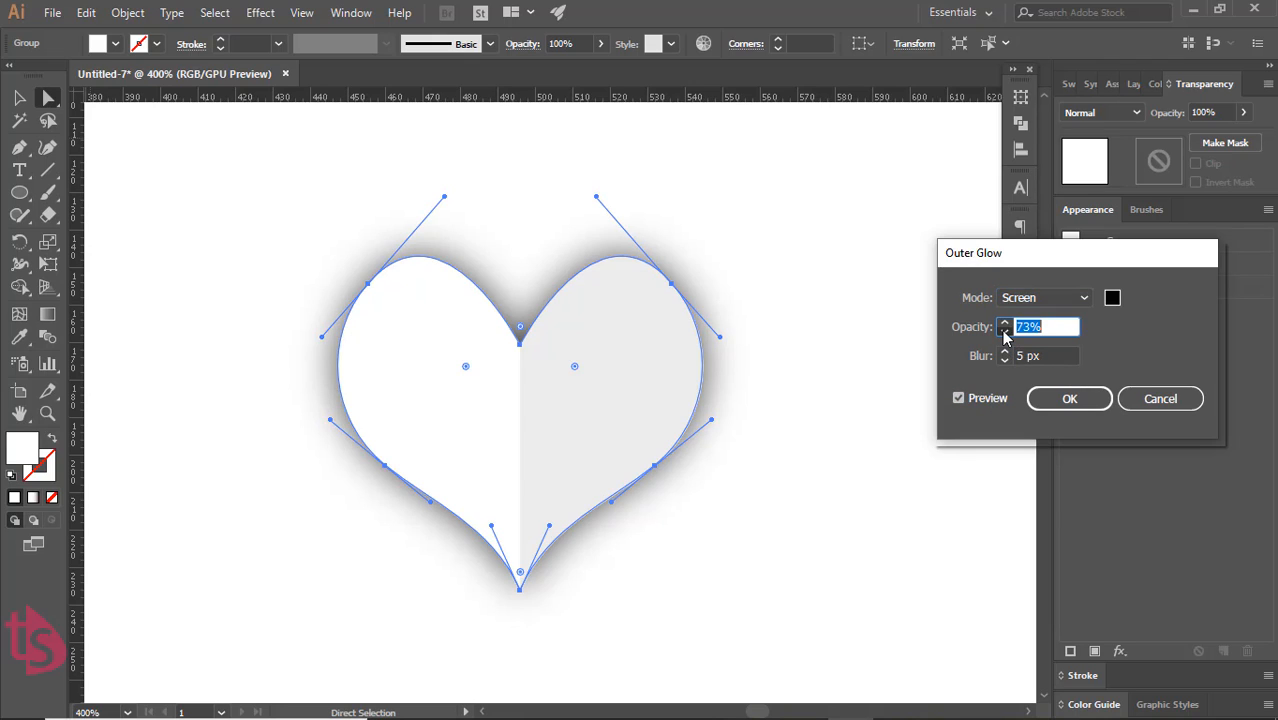
click(1005, 333)
click(1005, 333)
click(1005, 333)
click(1004, 333)
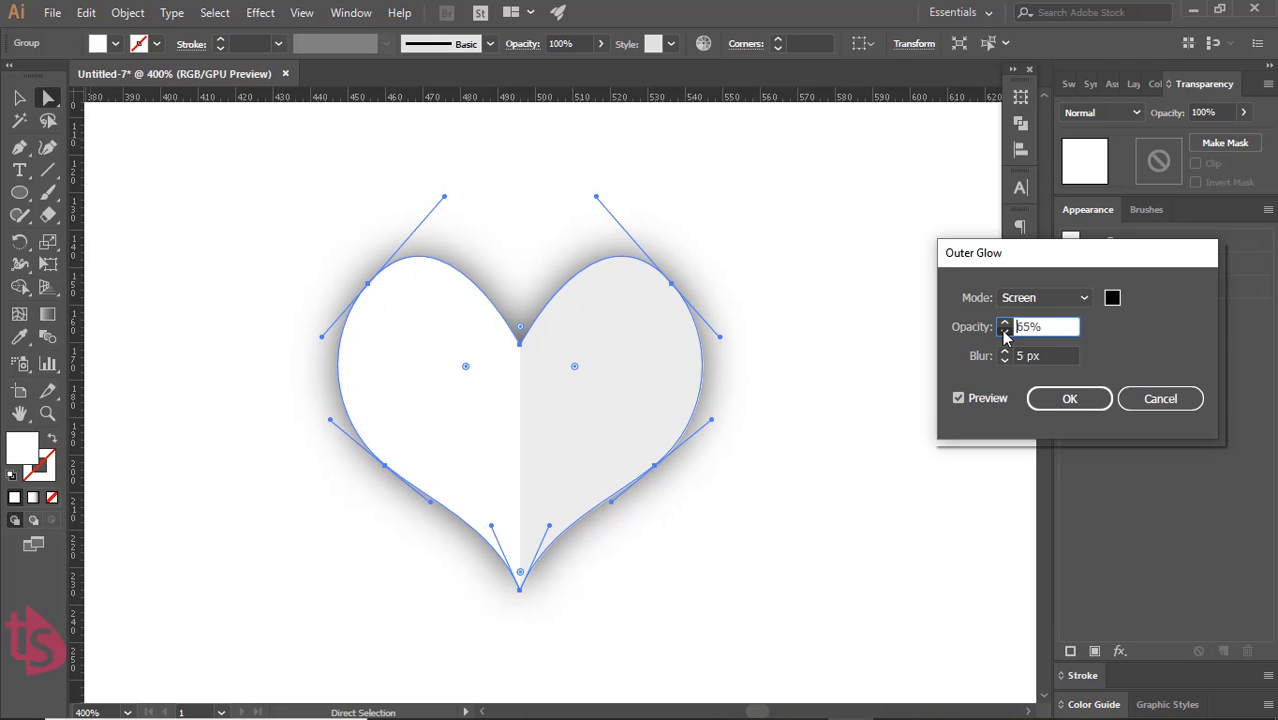
click(1005, 333)
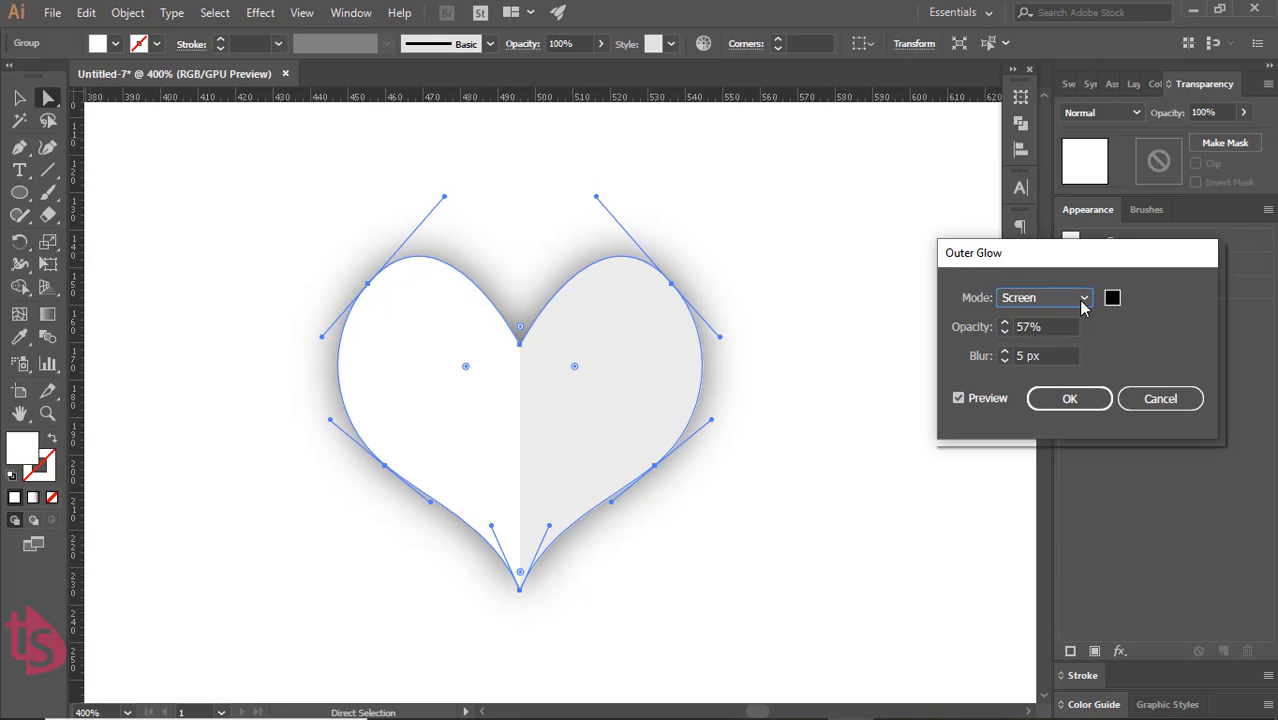
- Set the outer glow's blend mode to Multiply, apply the effect and deselect the heart
click(1078, 297)
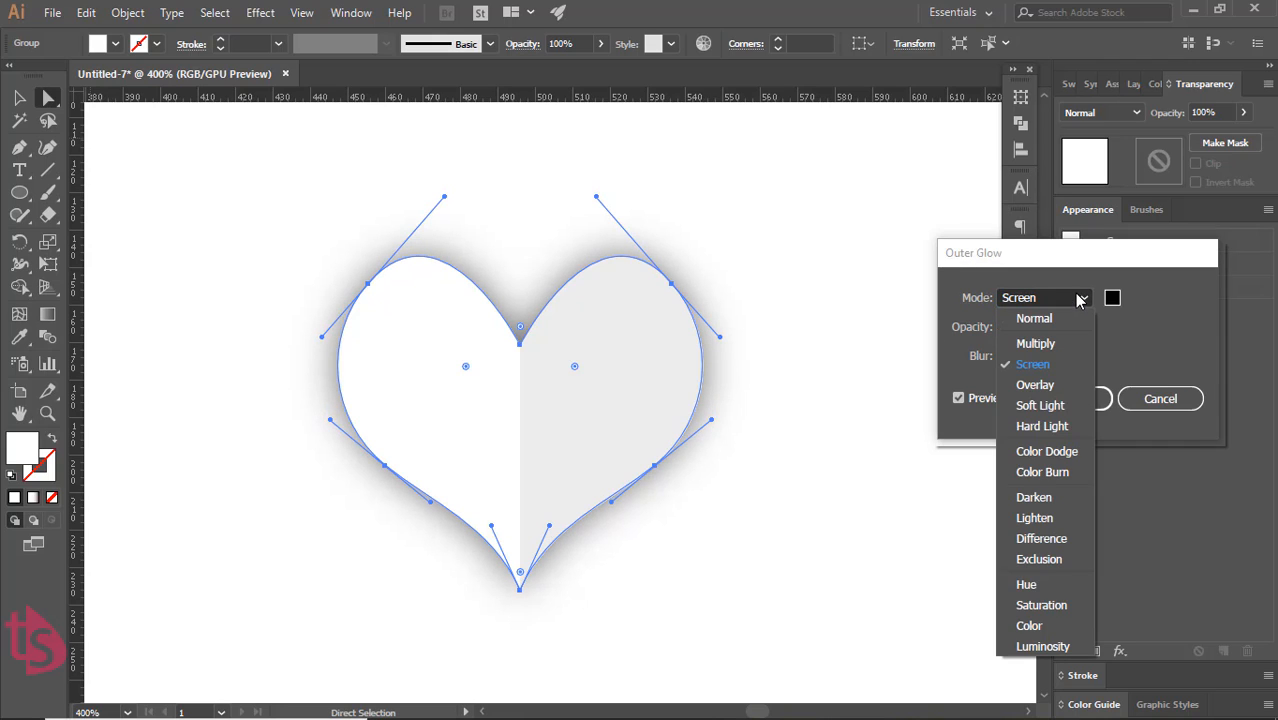
click(1050, 343)
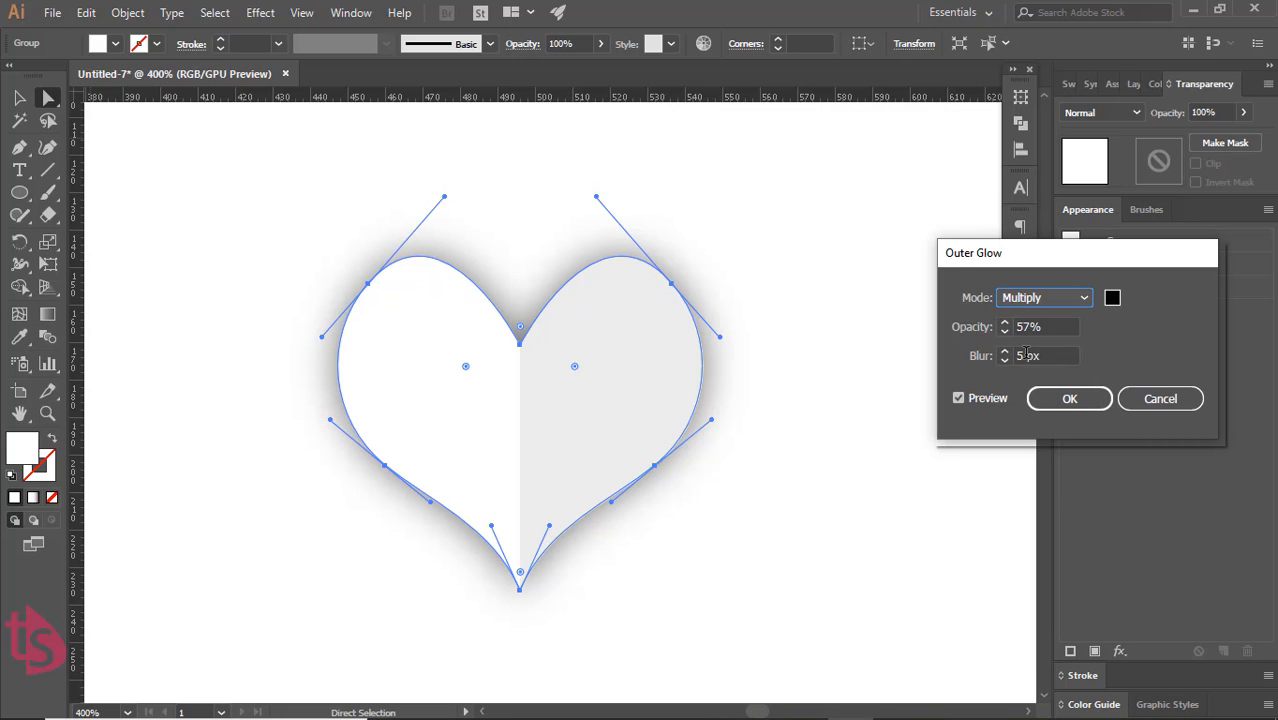
click(1064, 402)
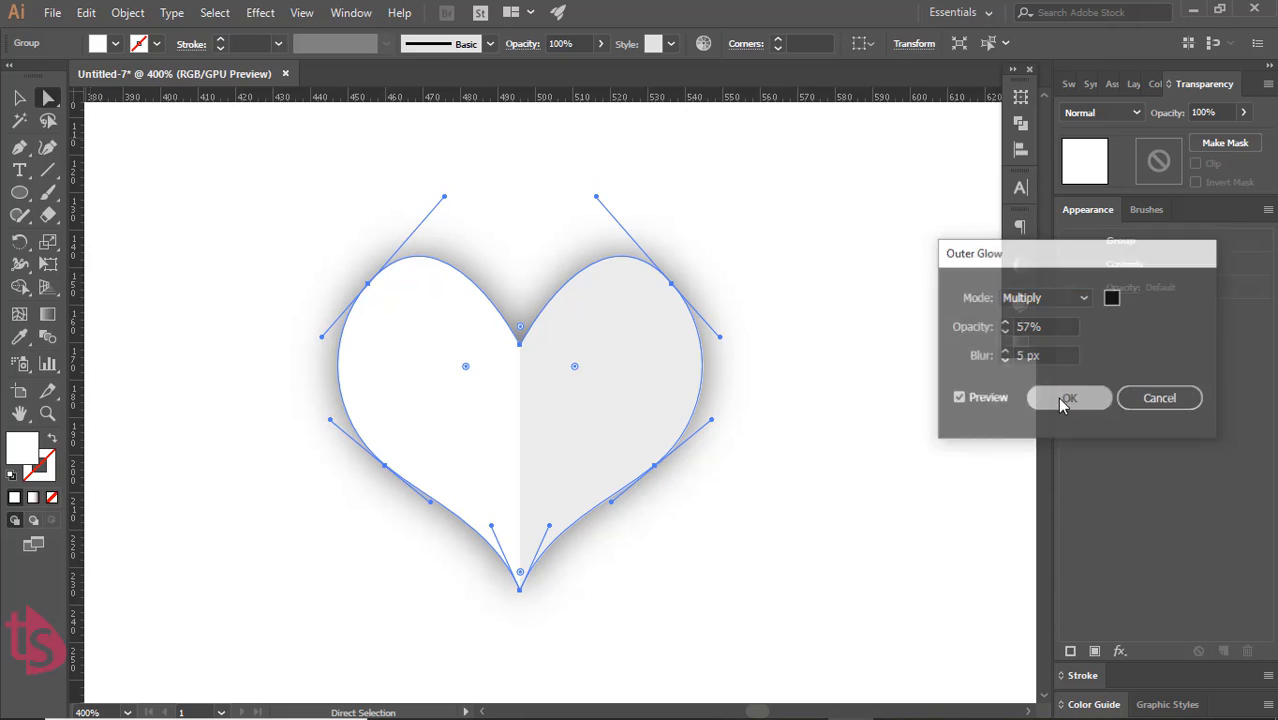
click(800, 458)
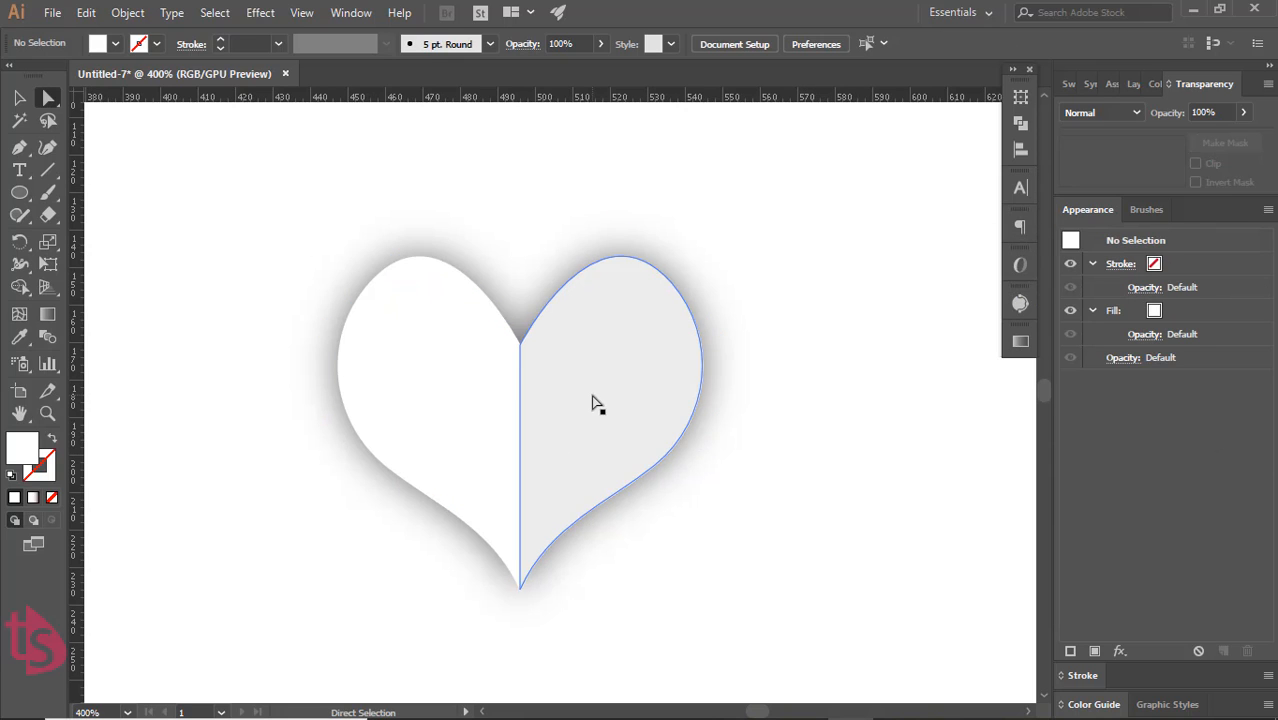
click(593, 403)
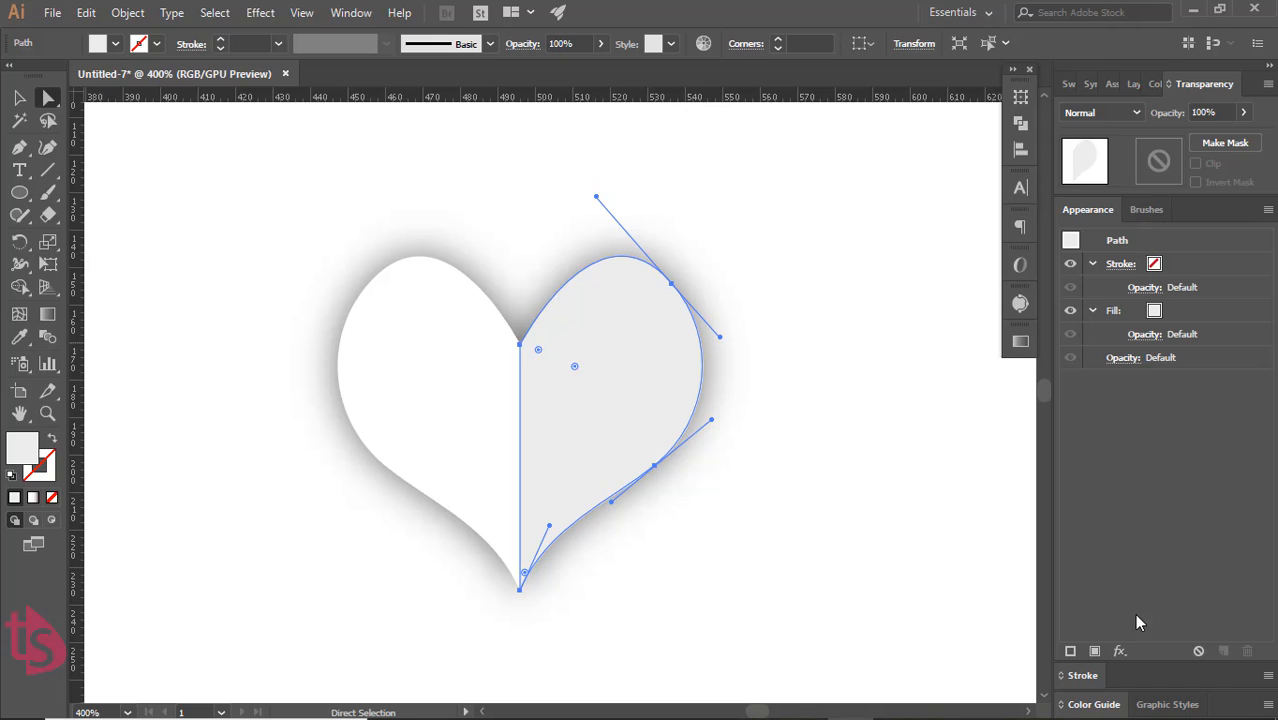
click(1120, 652)
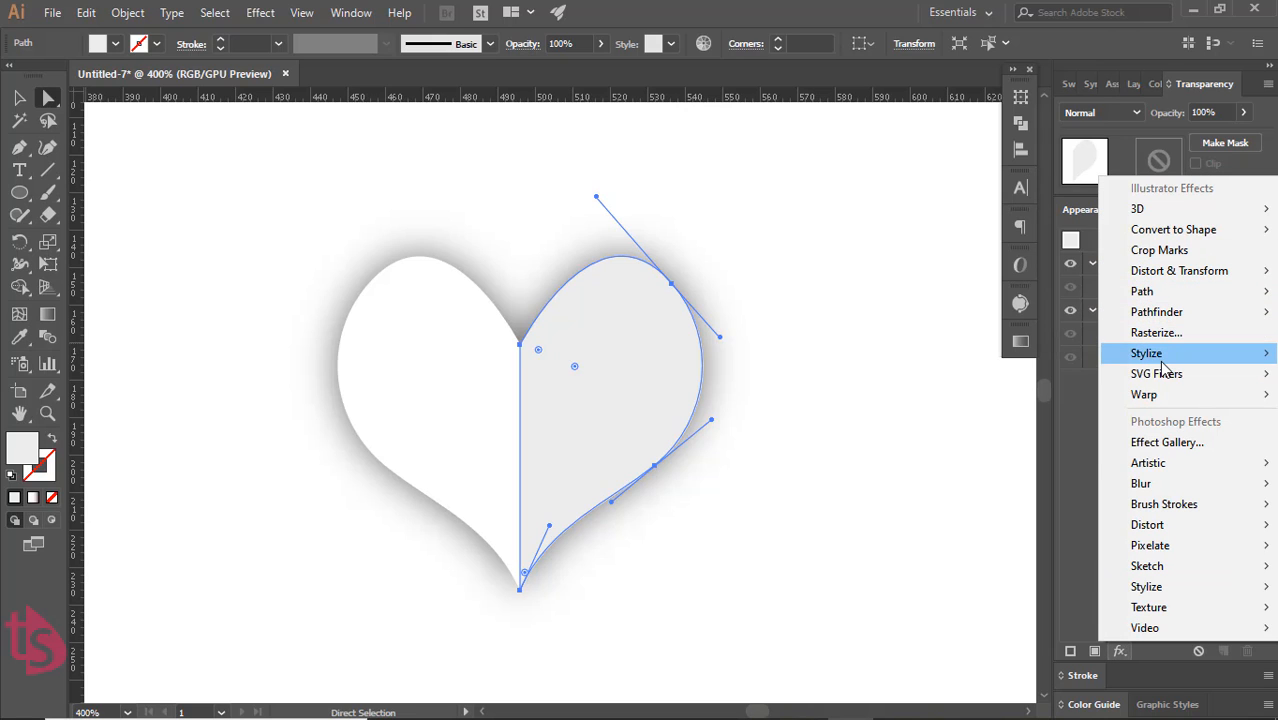
mouse_move(1160, 353)
click(1008, 358)
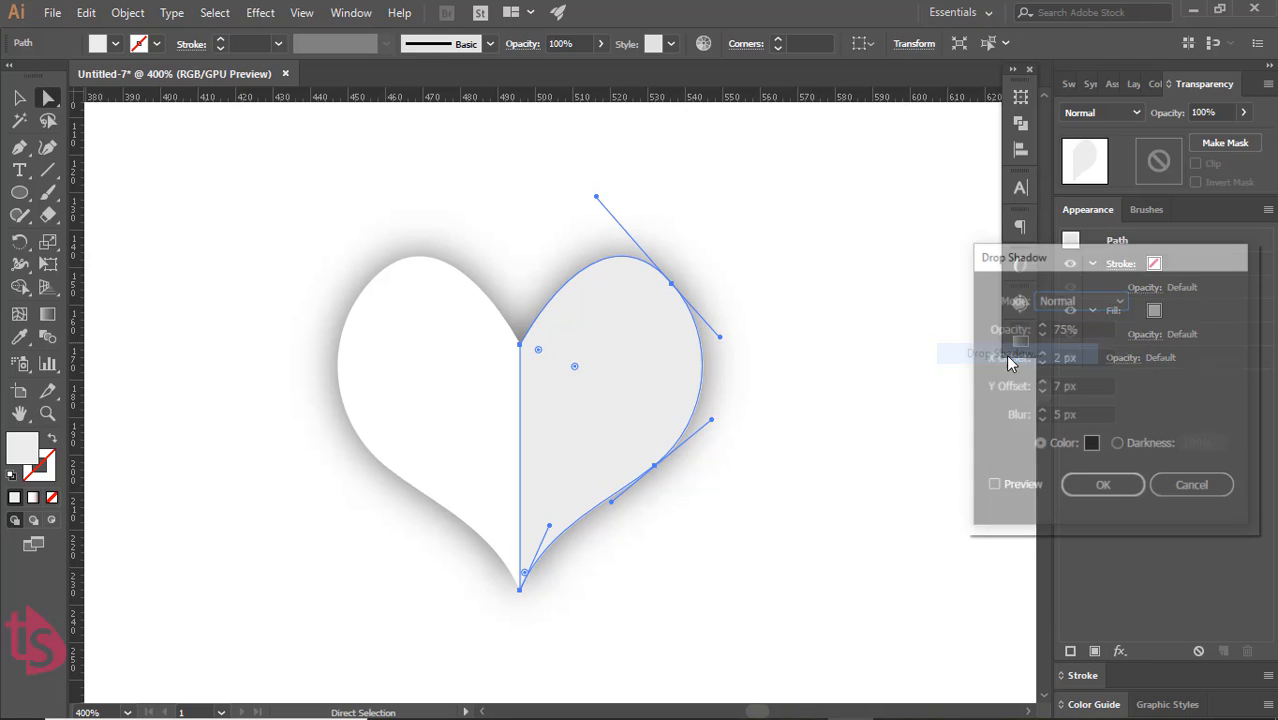
click(1015, 486)
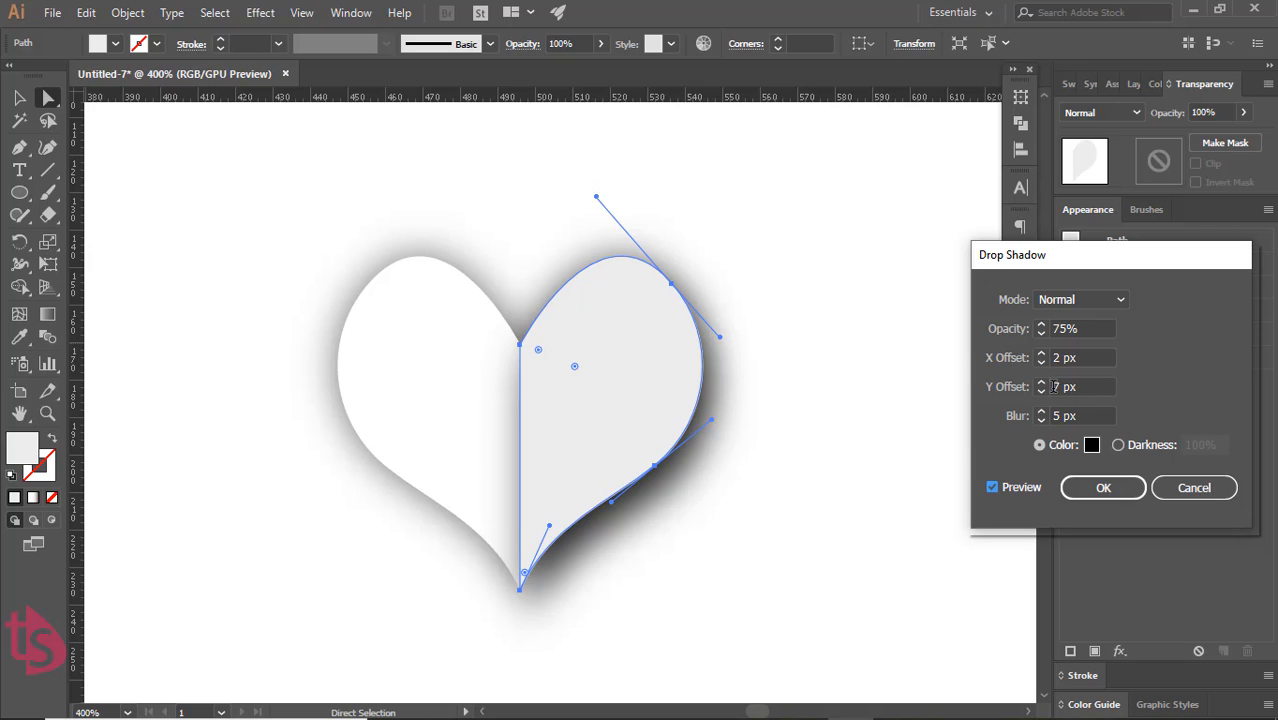
click(1041, 393)
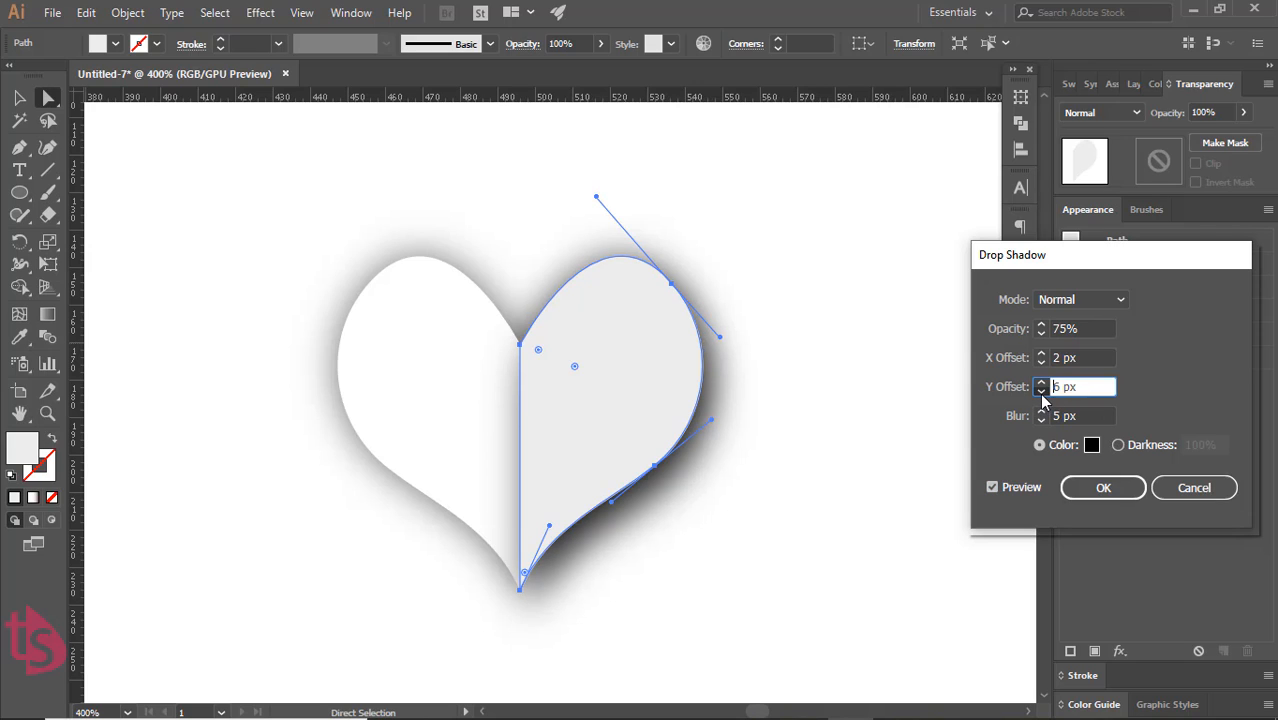
click(1041, 393)
click(1041, 392)
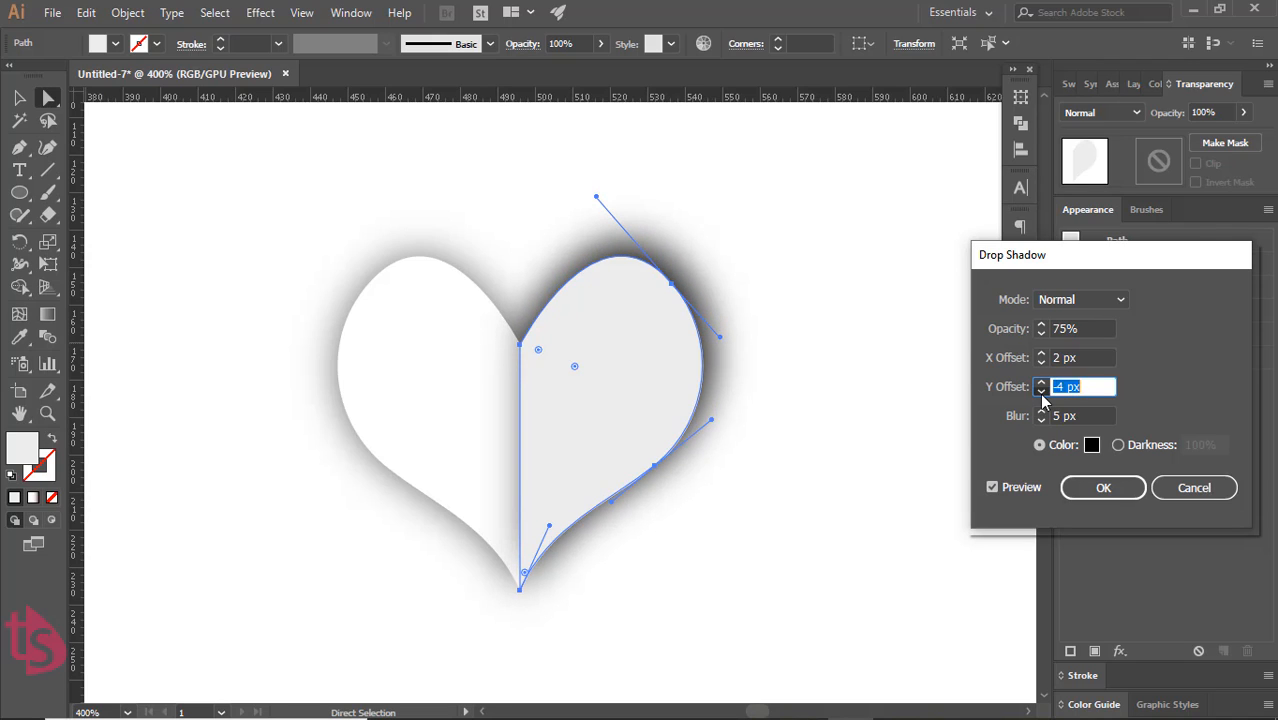
click(1041, 392)
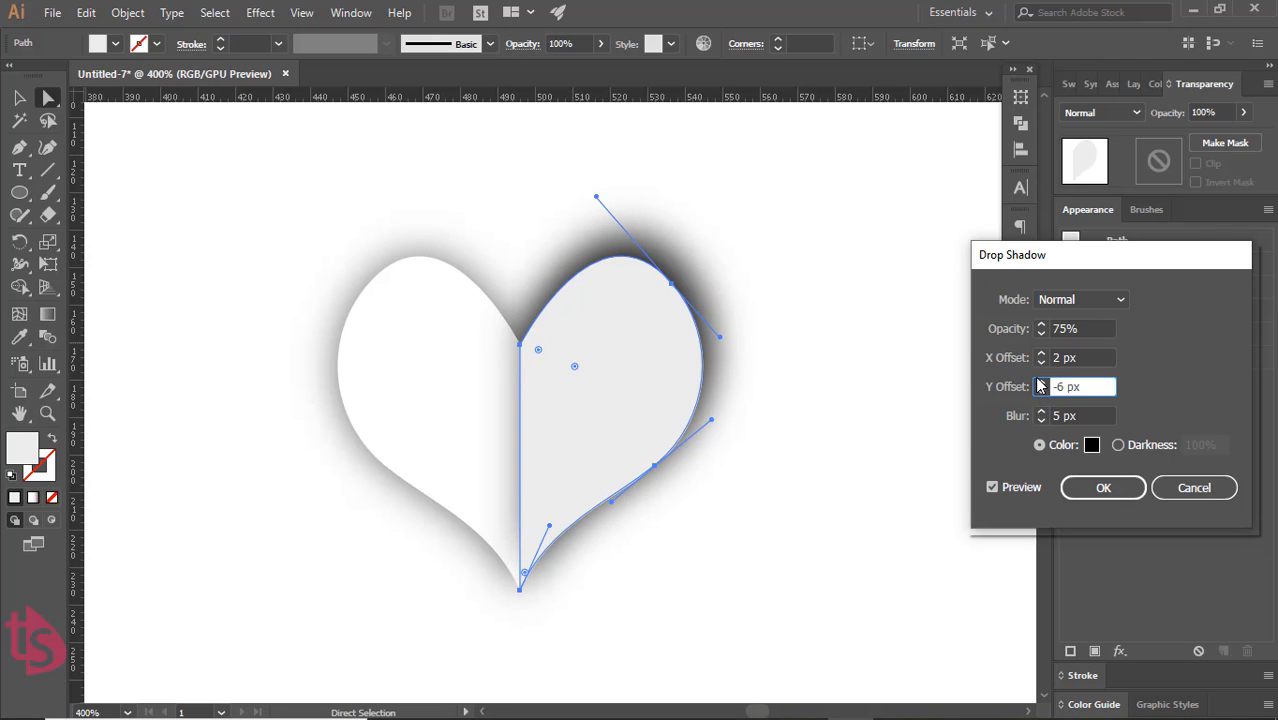
click(1041, 381)
click(1041, 381)
click(1041, 381)
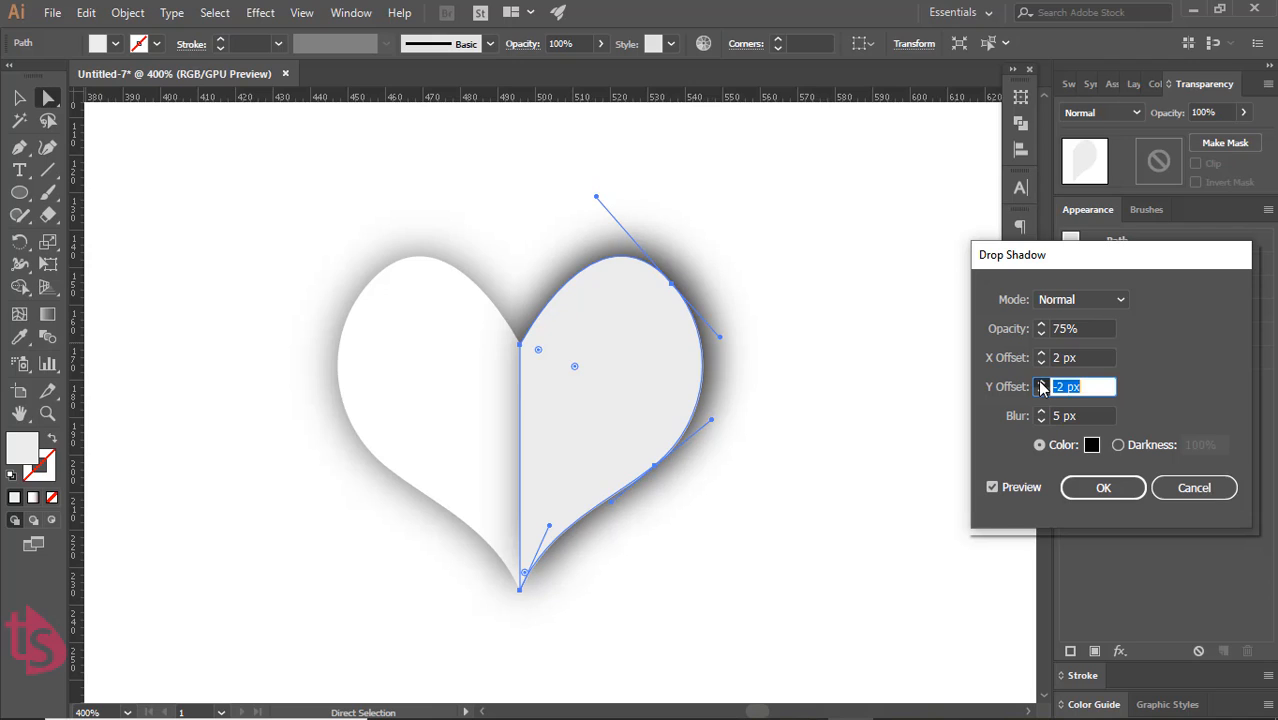
click(1041, 382)
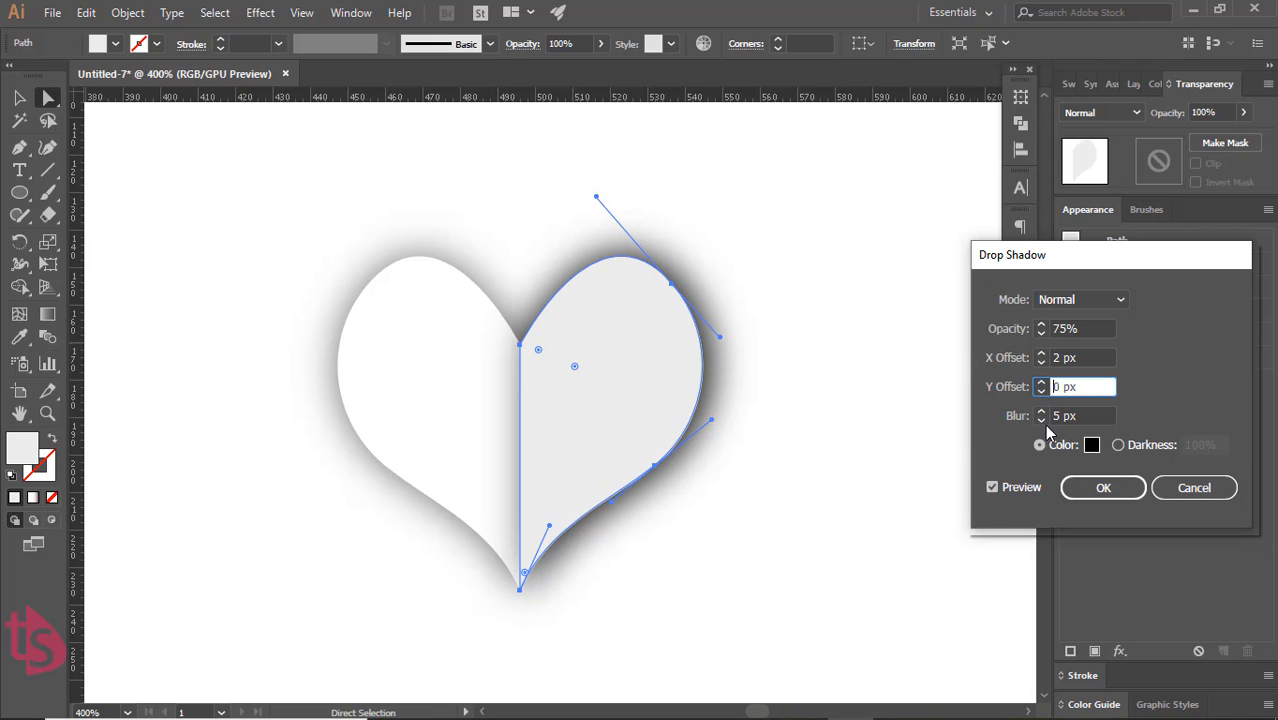
click(1041, 420)
click(1041, 420)
click(1041, 420)
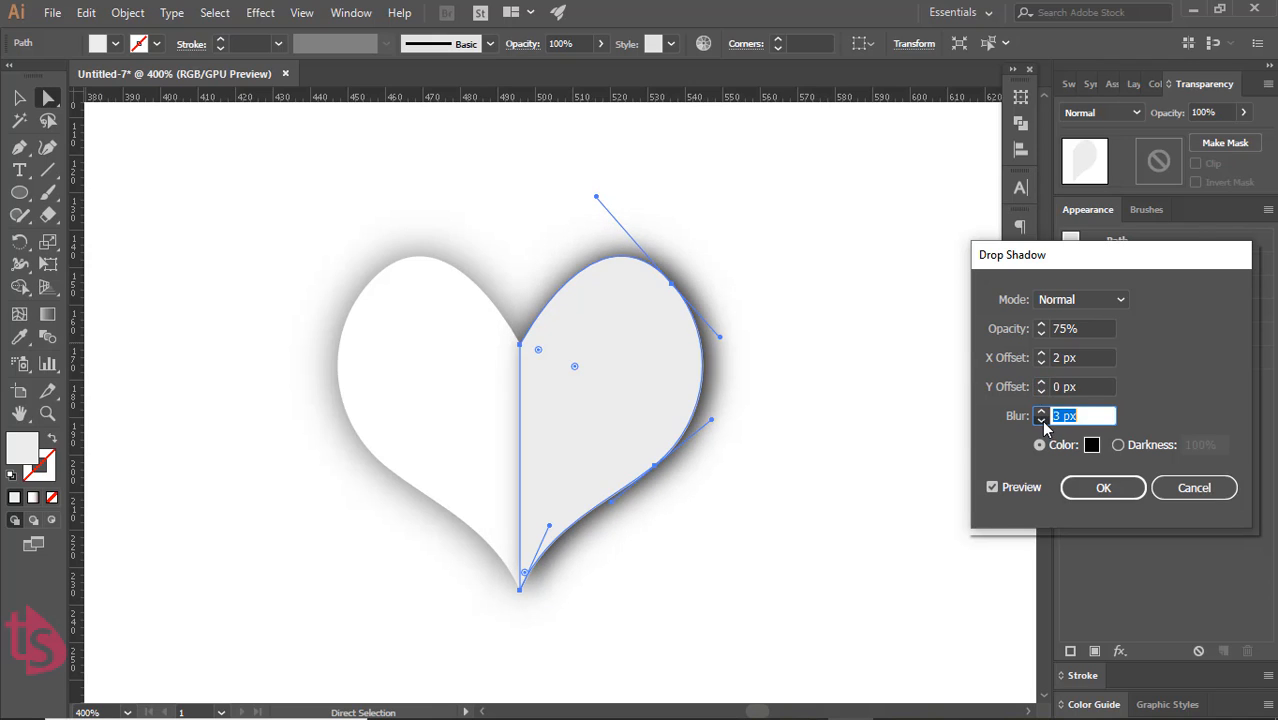
click(1041, 420)
click(1041, 420)
click(1043, 421)
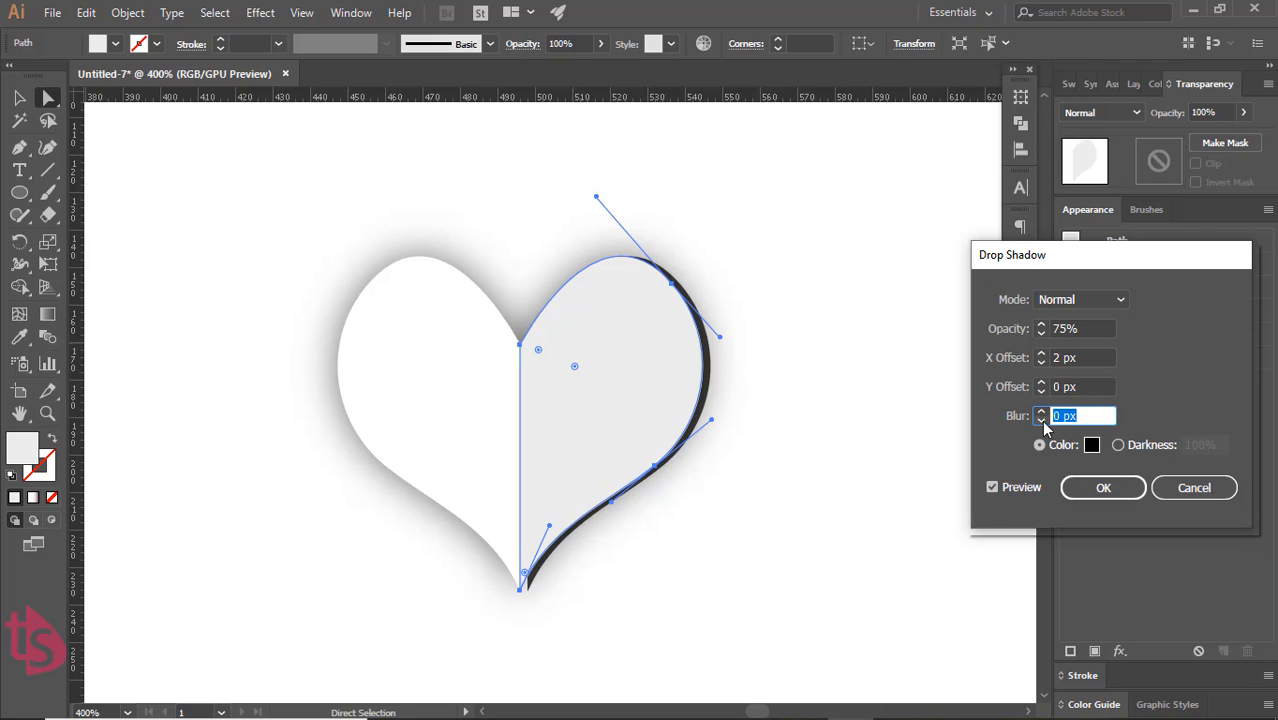
click(1041, 410)
click(1041, 410)
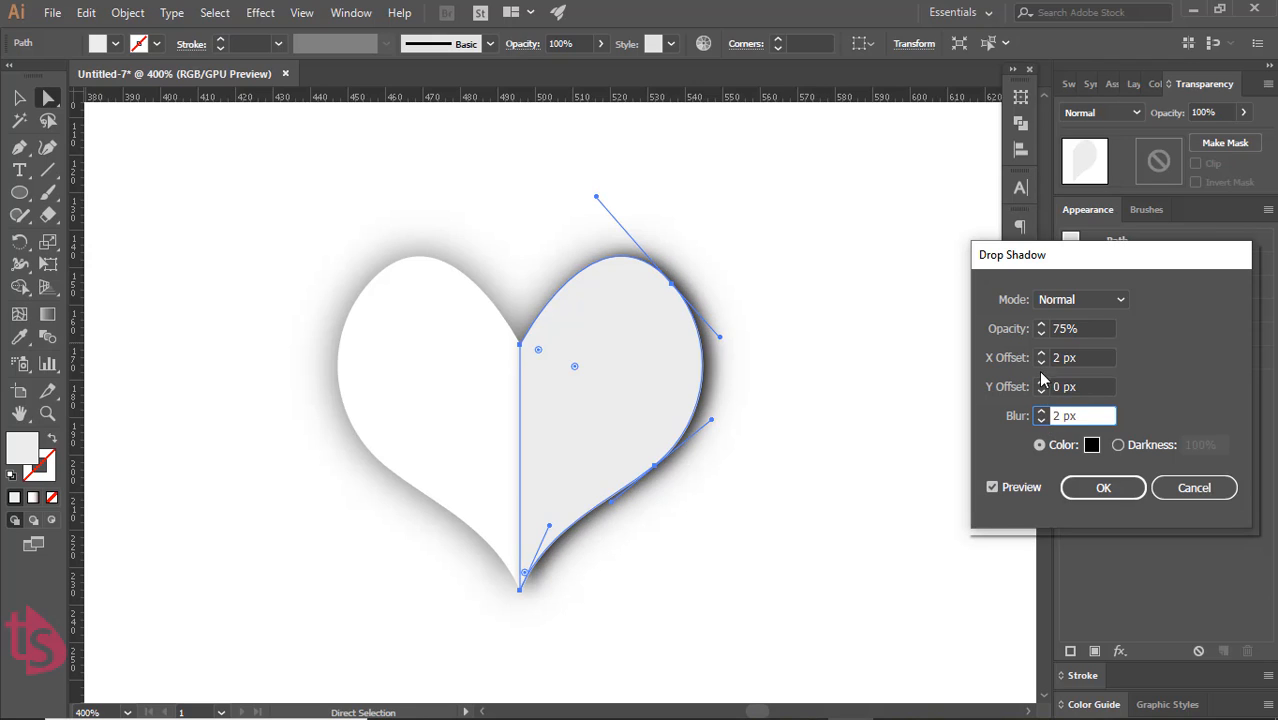
click(1042, 335)
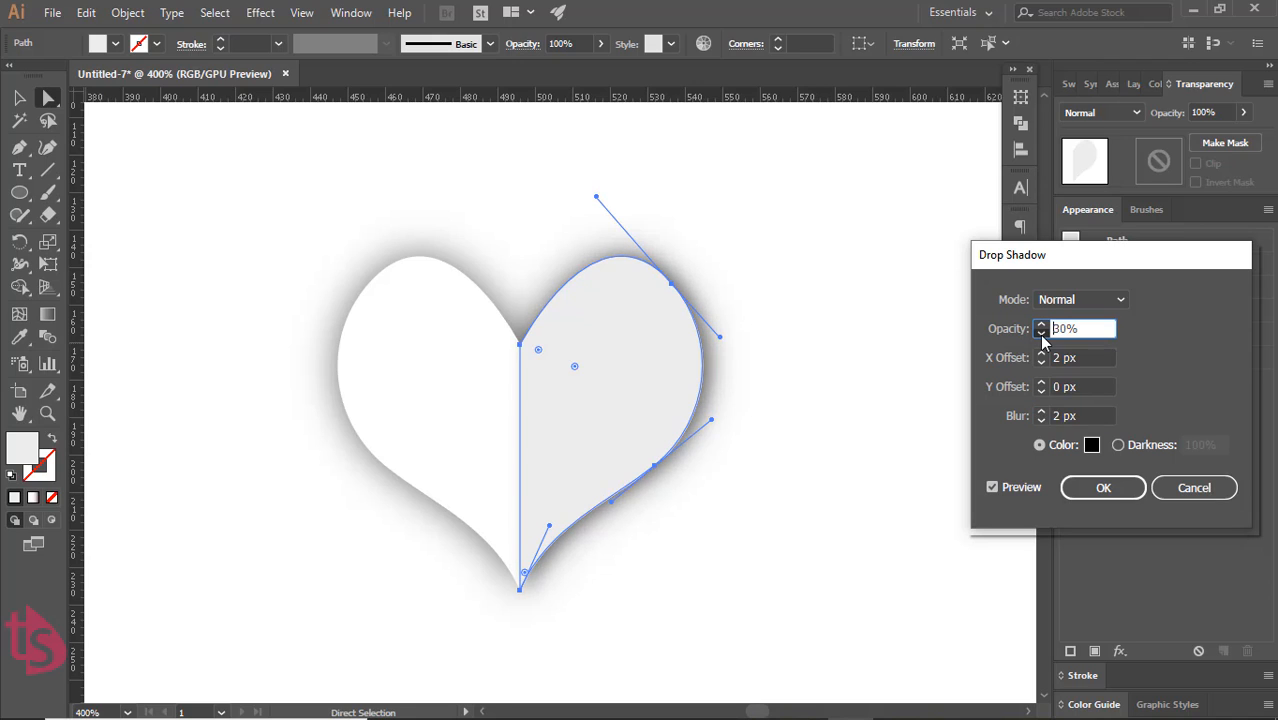
click(1042, 336)
click(1042, 336)
click(1042, 336)
click(1042, 336)
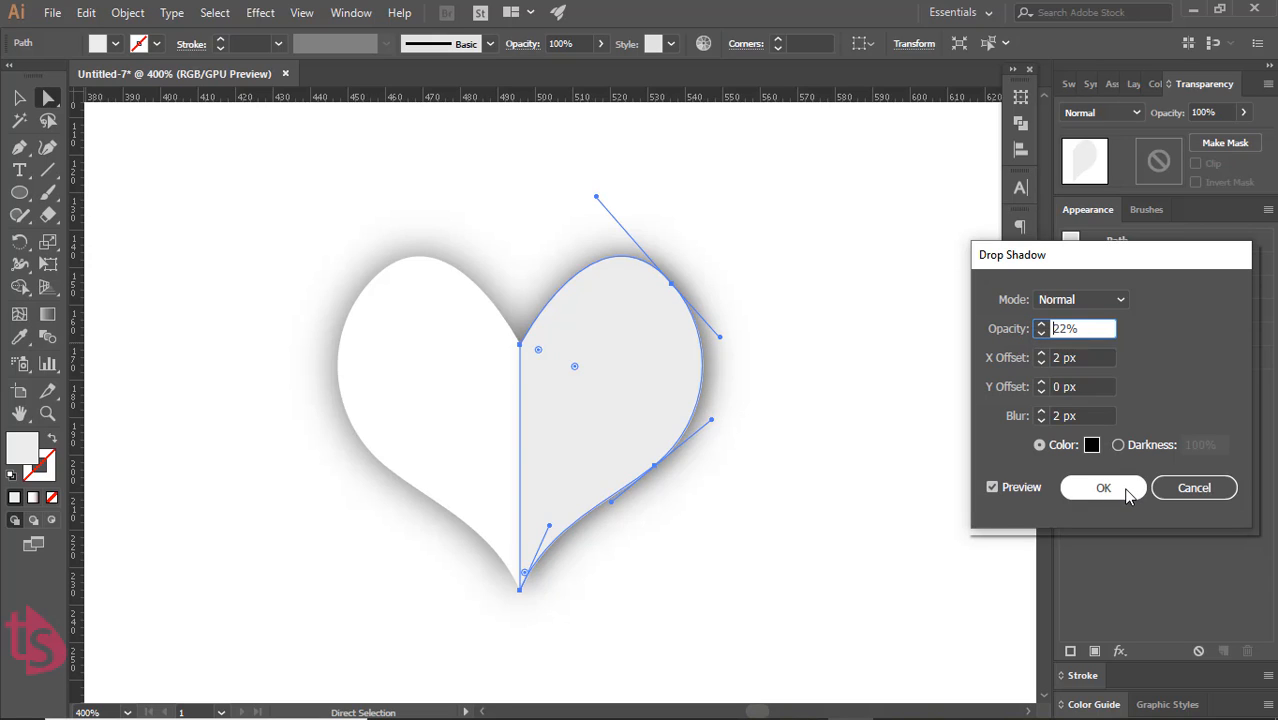
click(1193, 488)
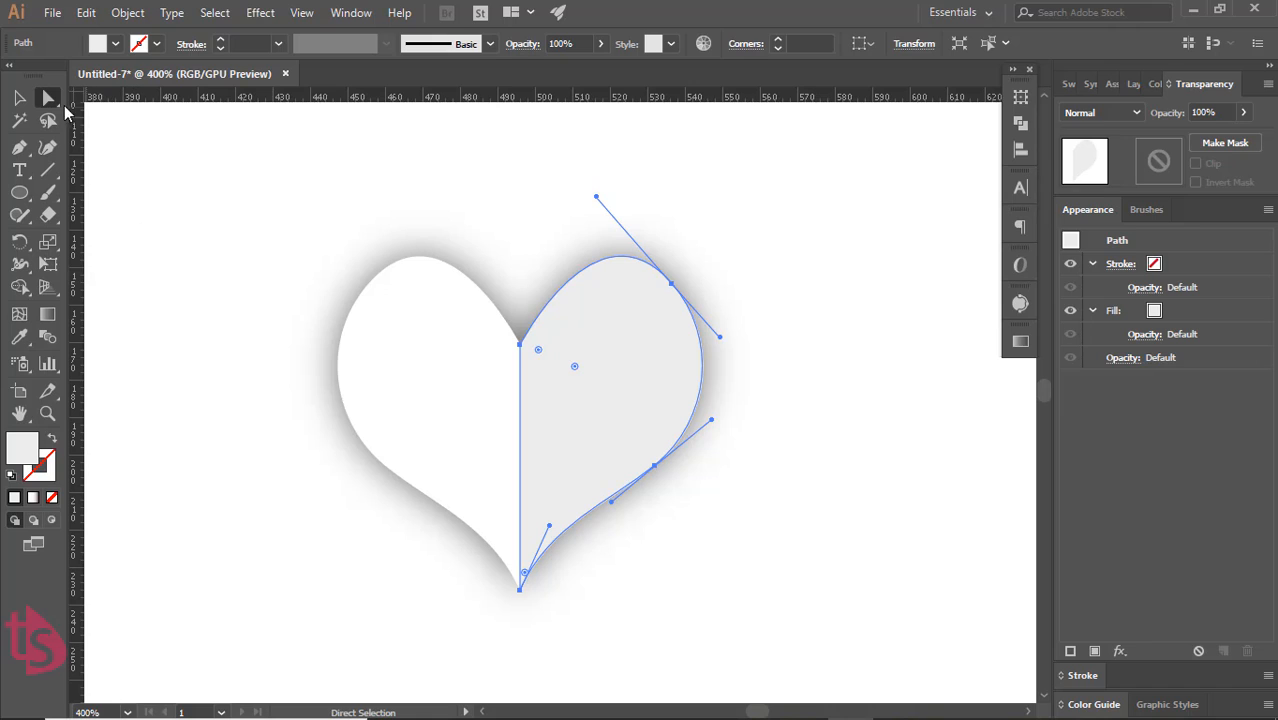
- Select the entire folded white-and-grey heart group with the Selection tool
click(15, 97)
click(796, 428)
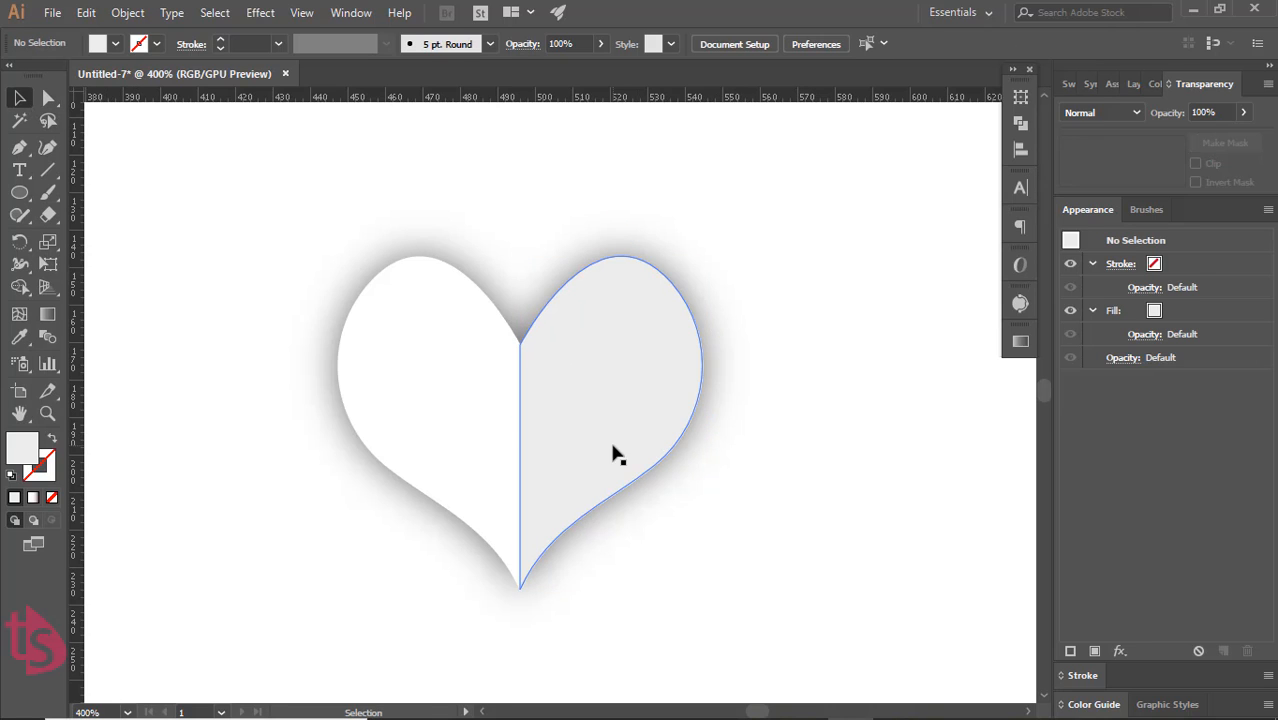
scroll(570, 405, down, 3)
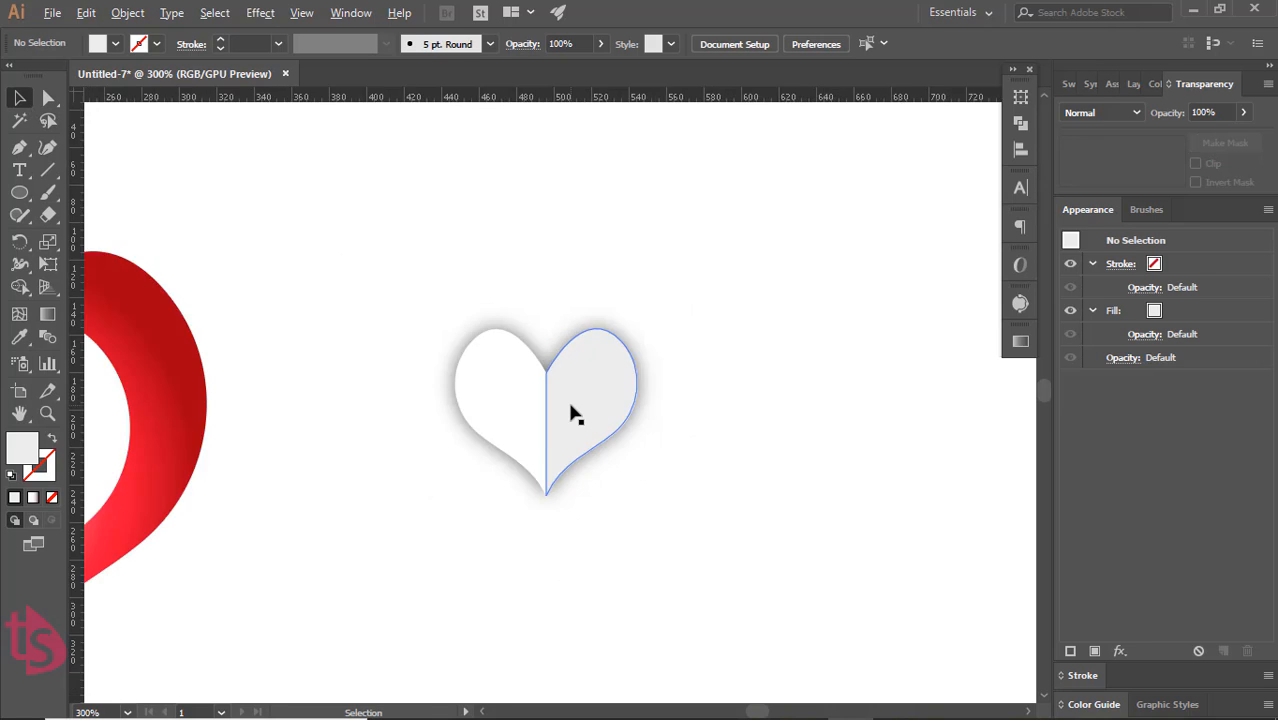
click(570, 434)
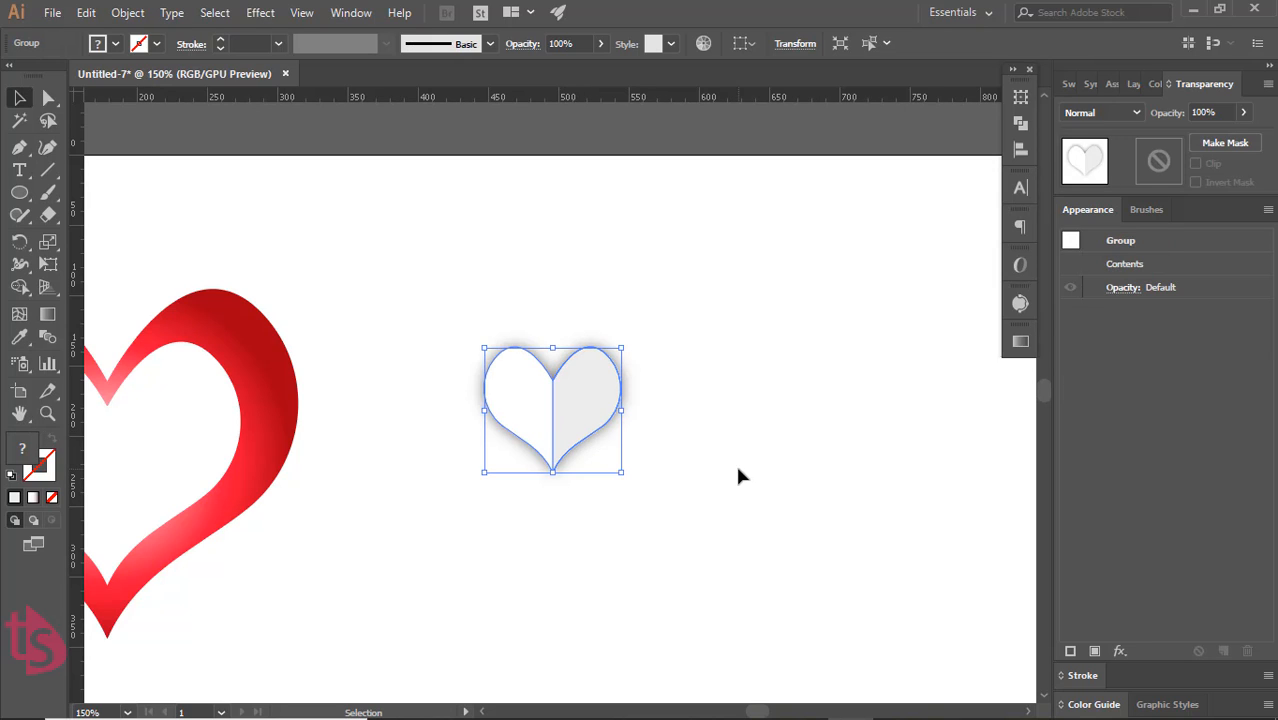
- Try a copy of the heart group rotated 120° about a point on its fold line above the tip, and undo it
click(21, 243)
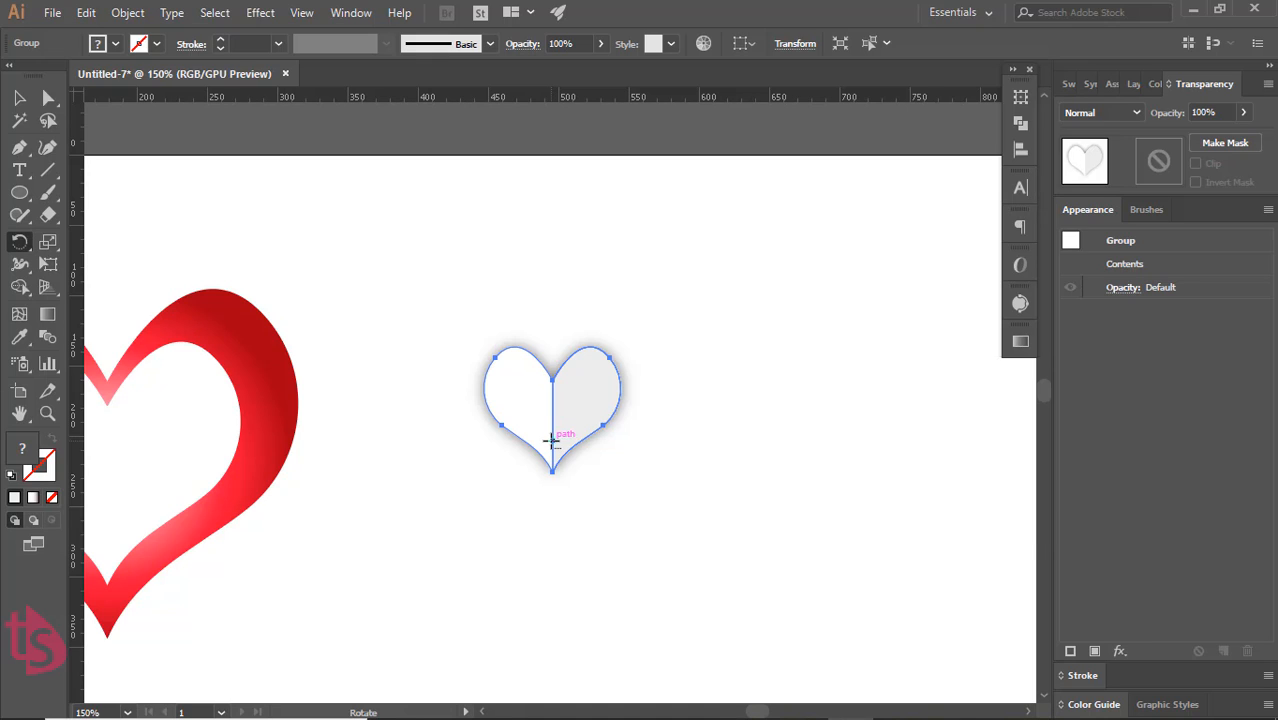
alt+click(552, 440)
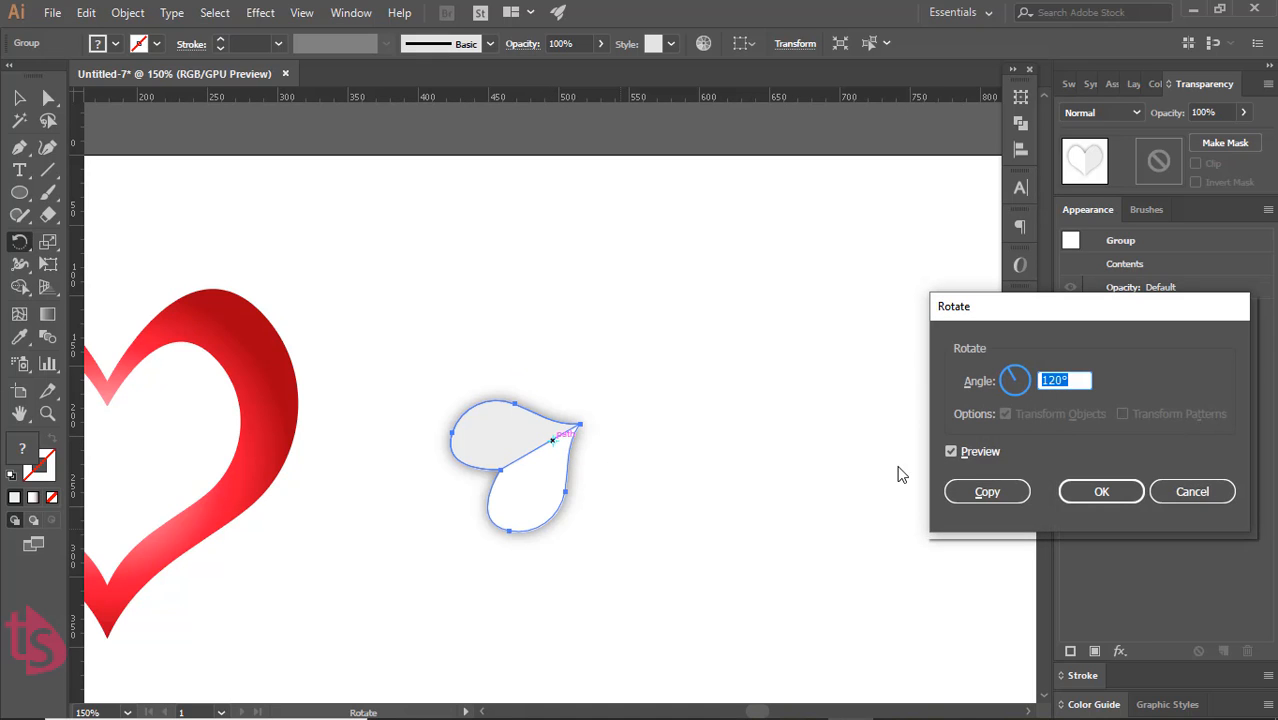
click(988, 493)
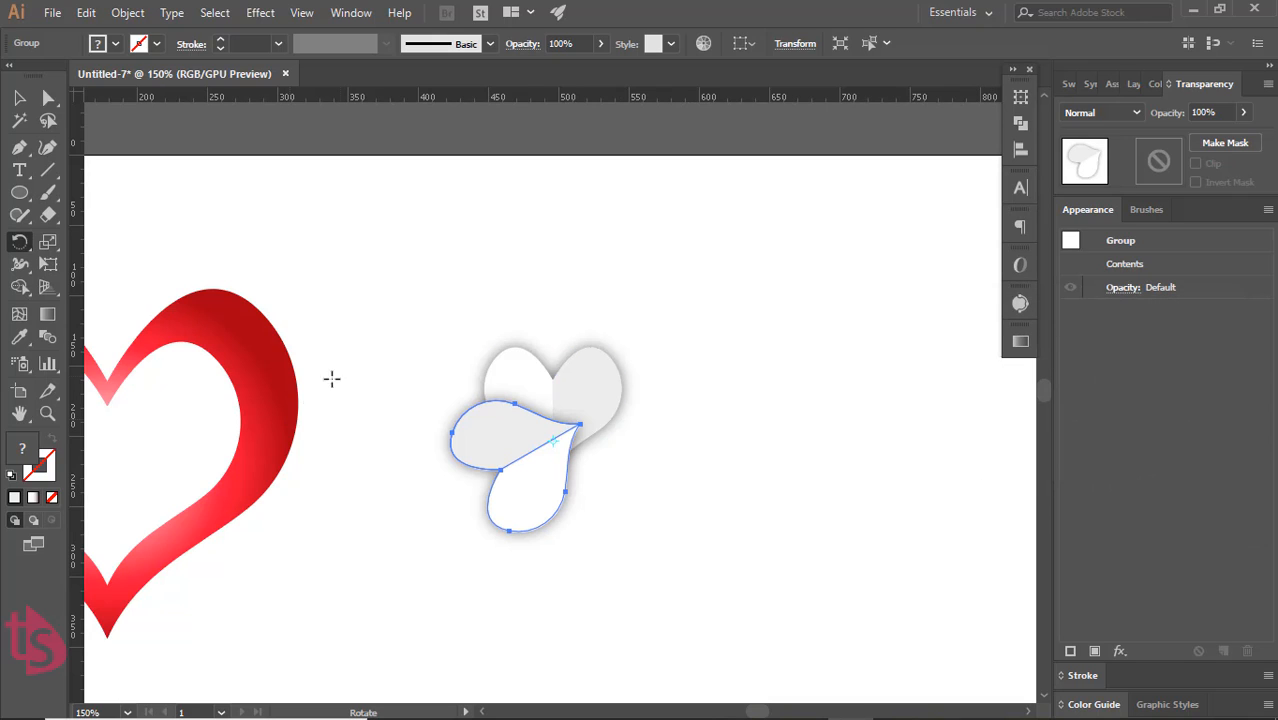
key(ctrl+z)
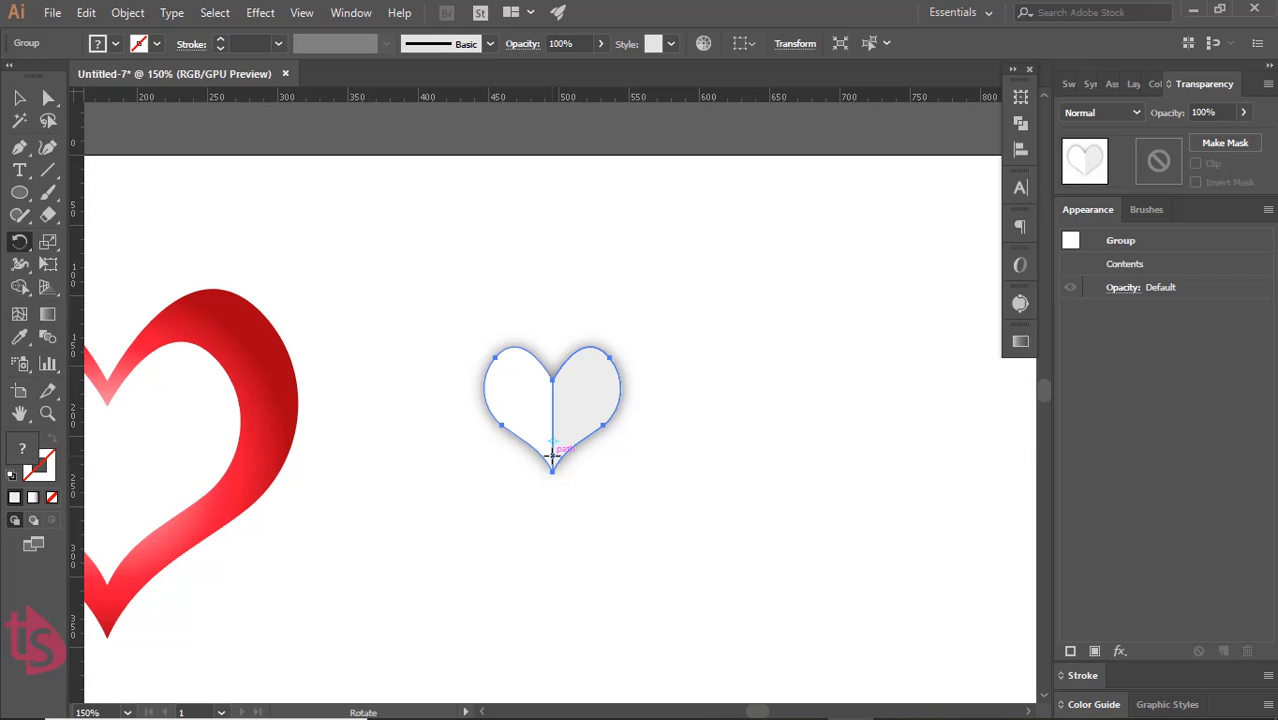
- Copy the heart group rotated 120° about a fold-line point close to its tip, repeat the transformation for a third petal pair, and deselect
alt+click(552, 455)
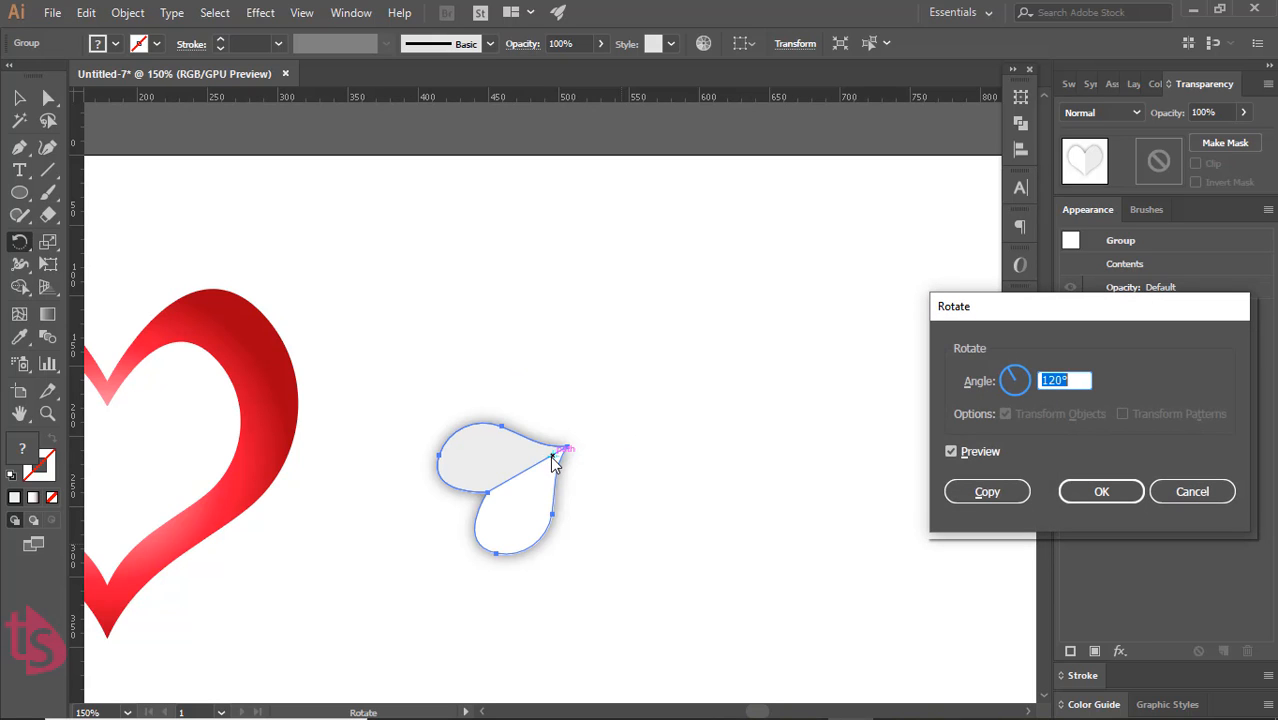
click(973, 492)
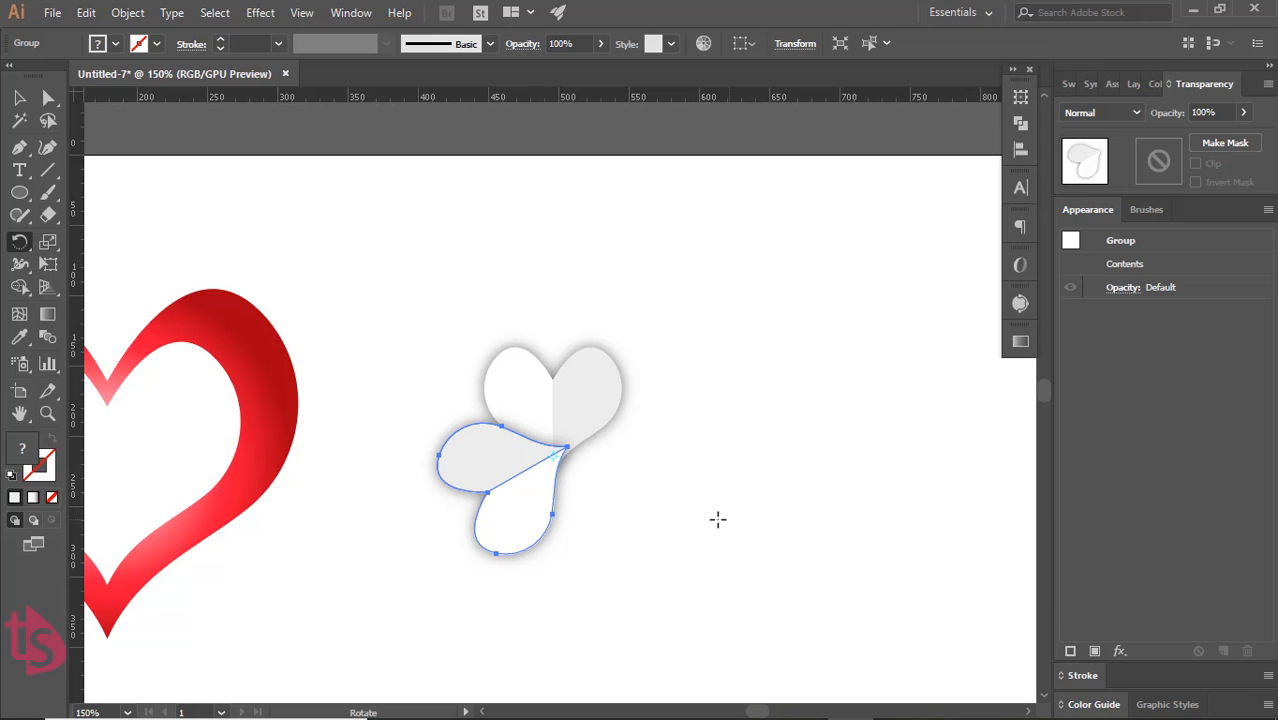
key(ctrl+d)
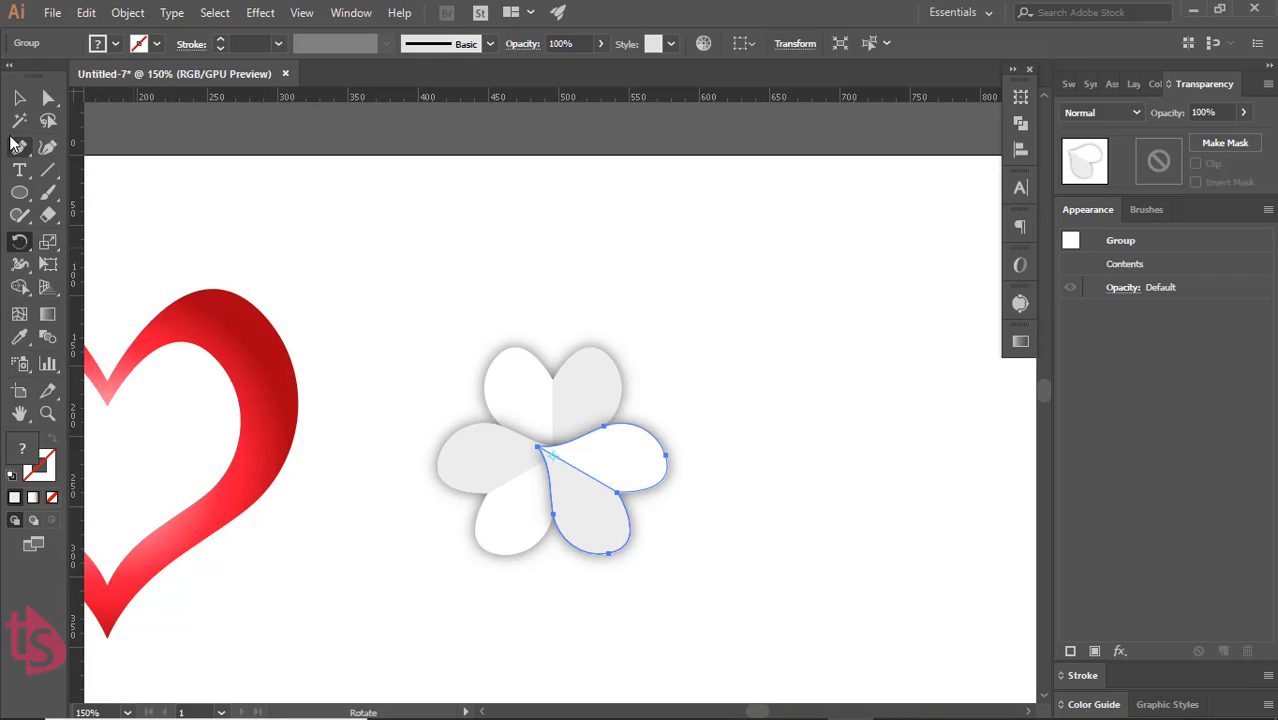
key(v)
click(847, 517)
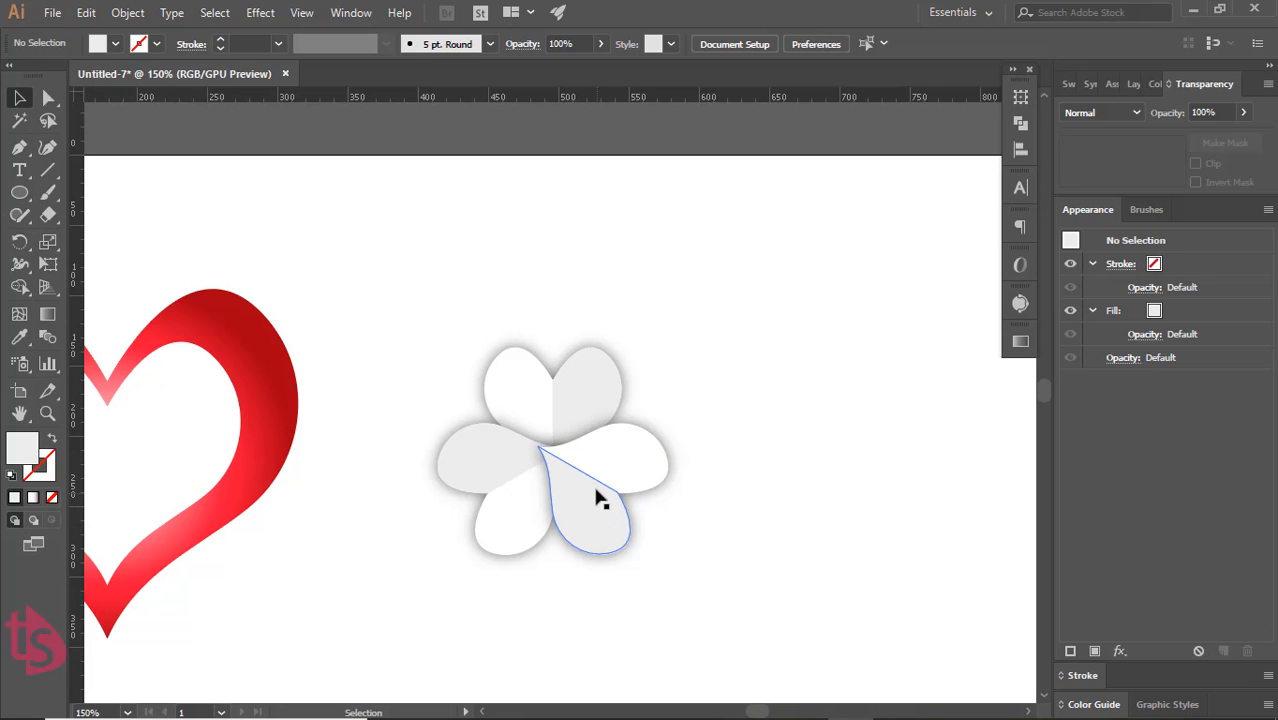
- Draw a light grey circle about 24.5 px in diameter centred where the three hearts meet
click(19, 192)
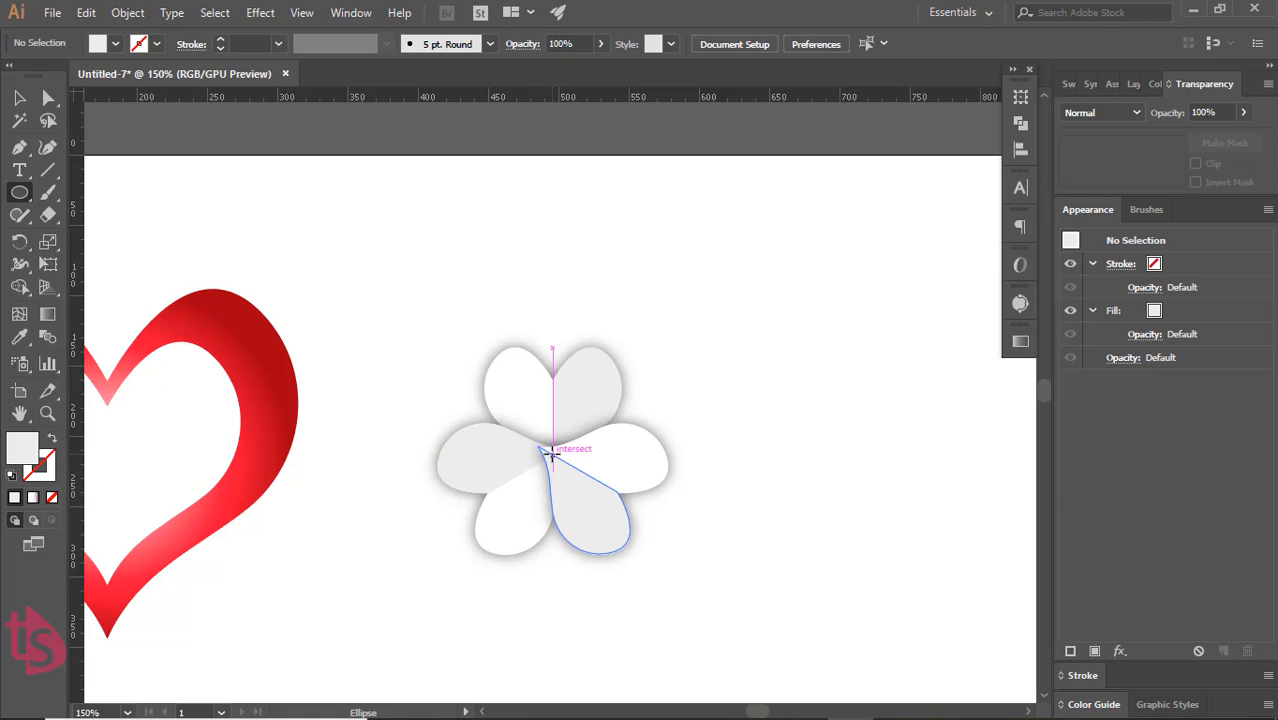
drag(551, 452, 573, 472)
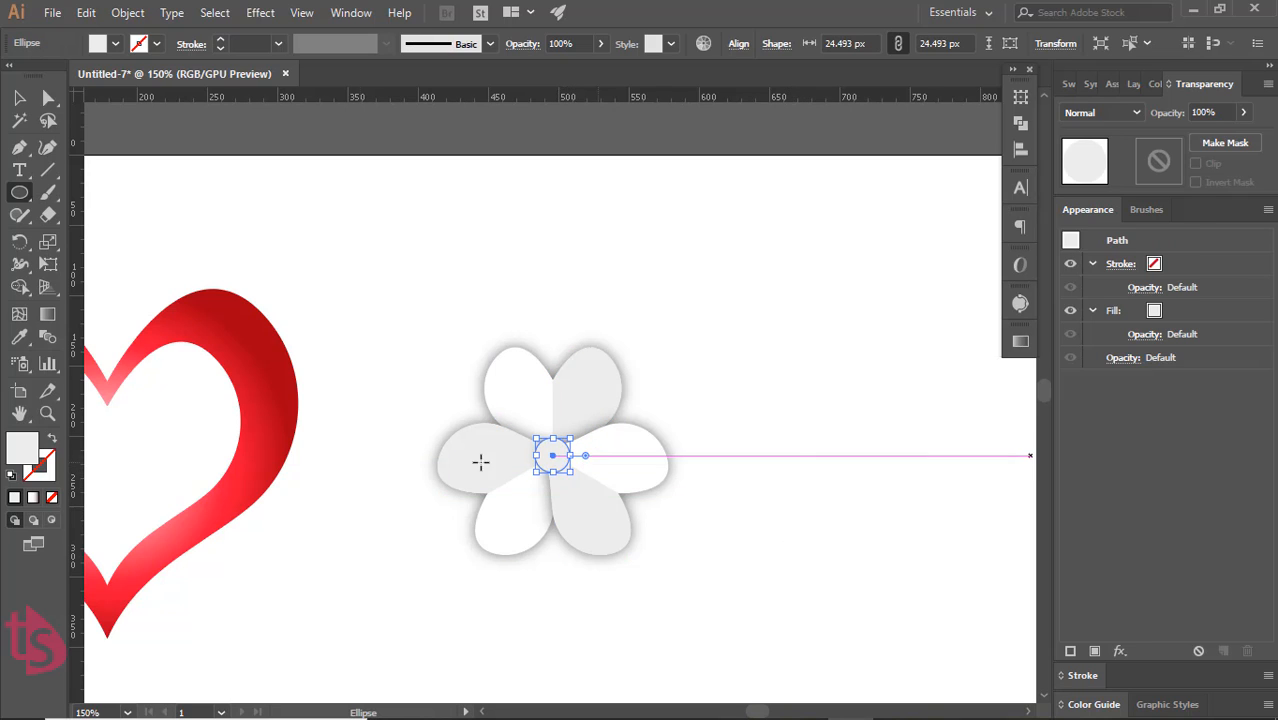
- Apply a gradient fill to the flower's centre circle and set its starting colour stop to light red ff465b
click(1020, 341)
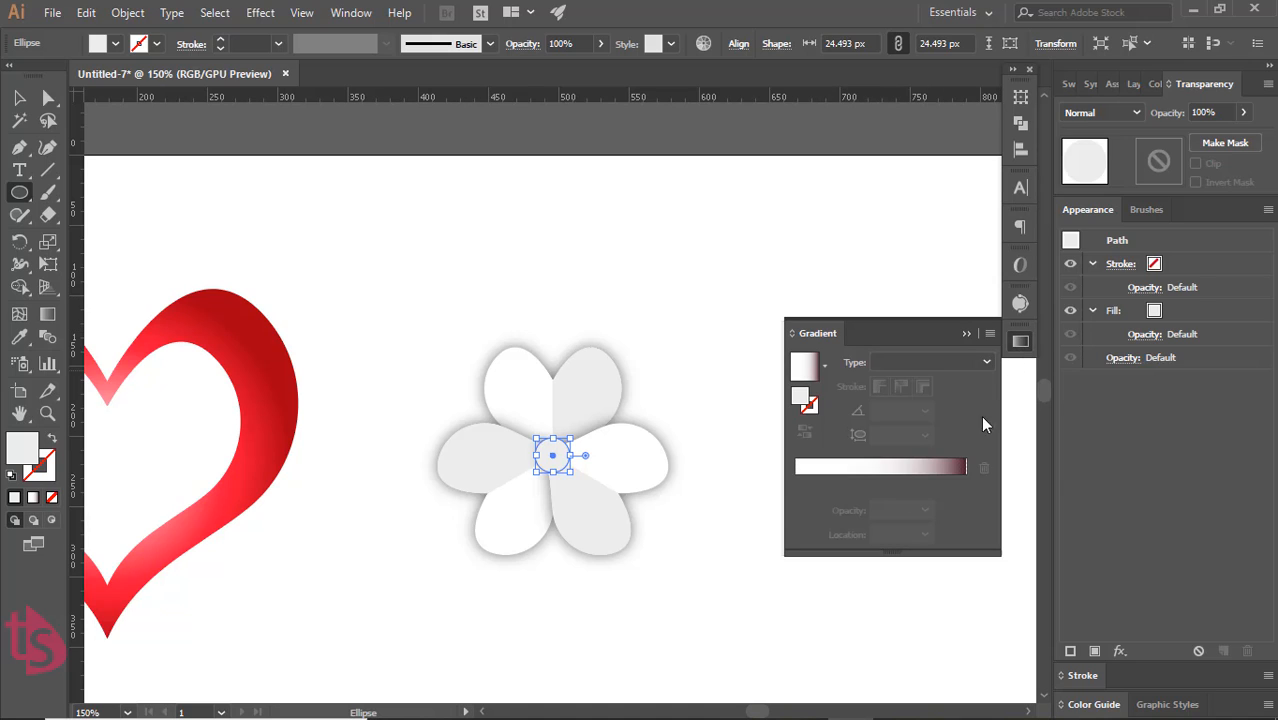
click(823, 367)
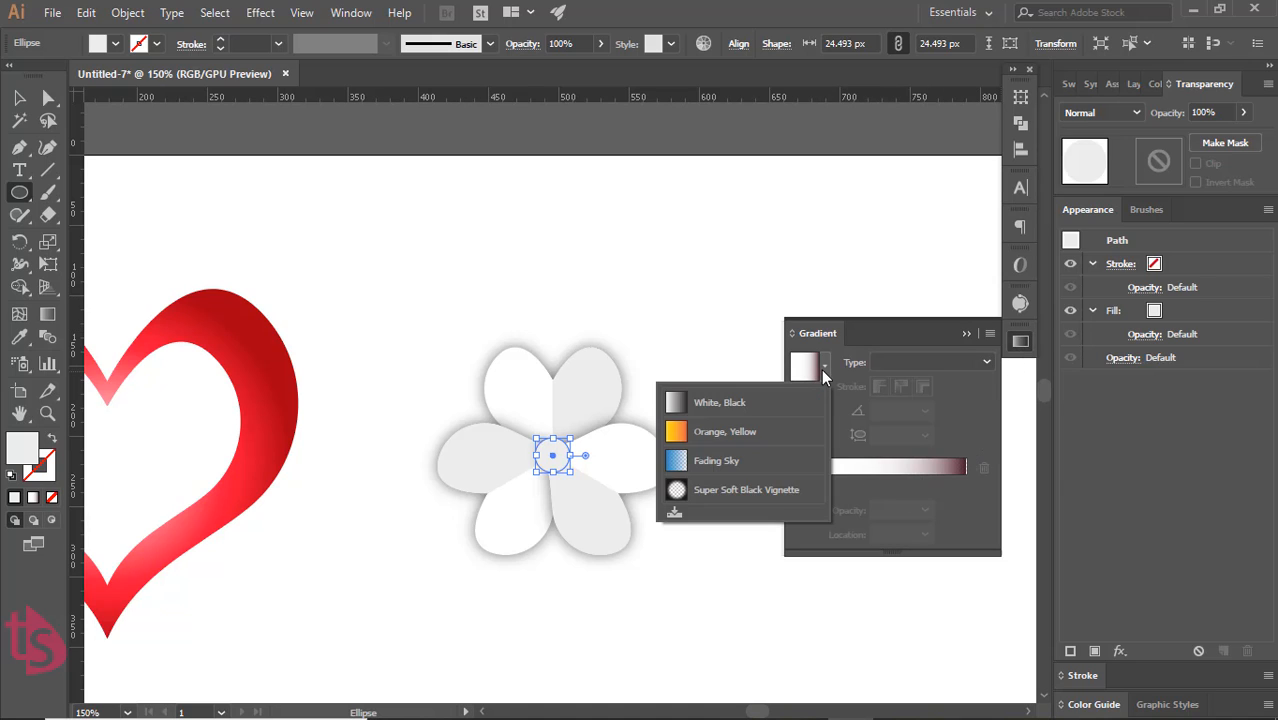
click(821, 369)
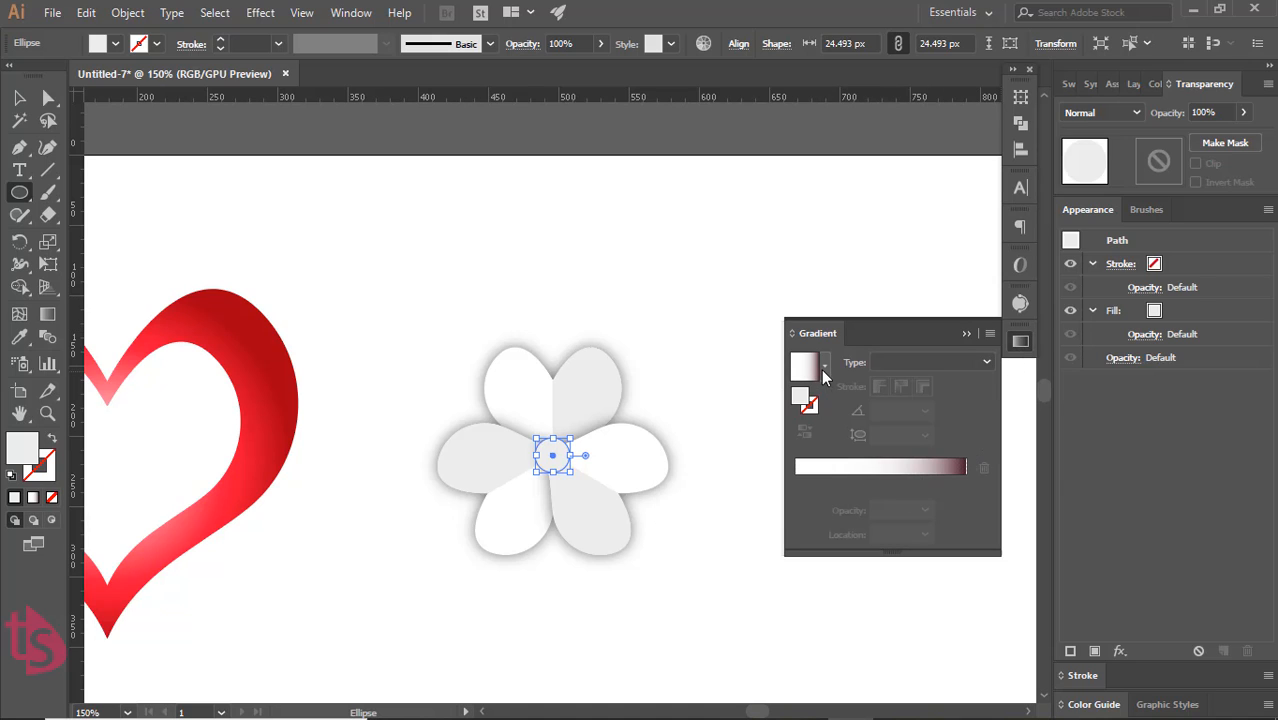
click(799, 471)
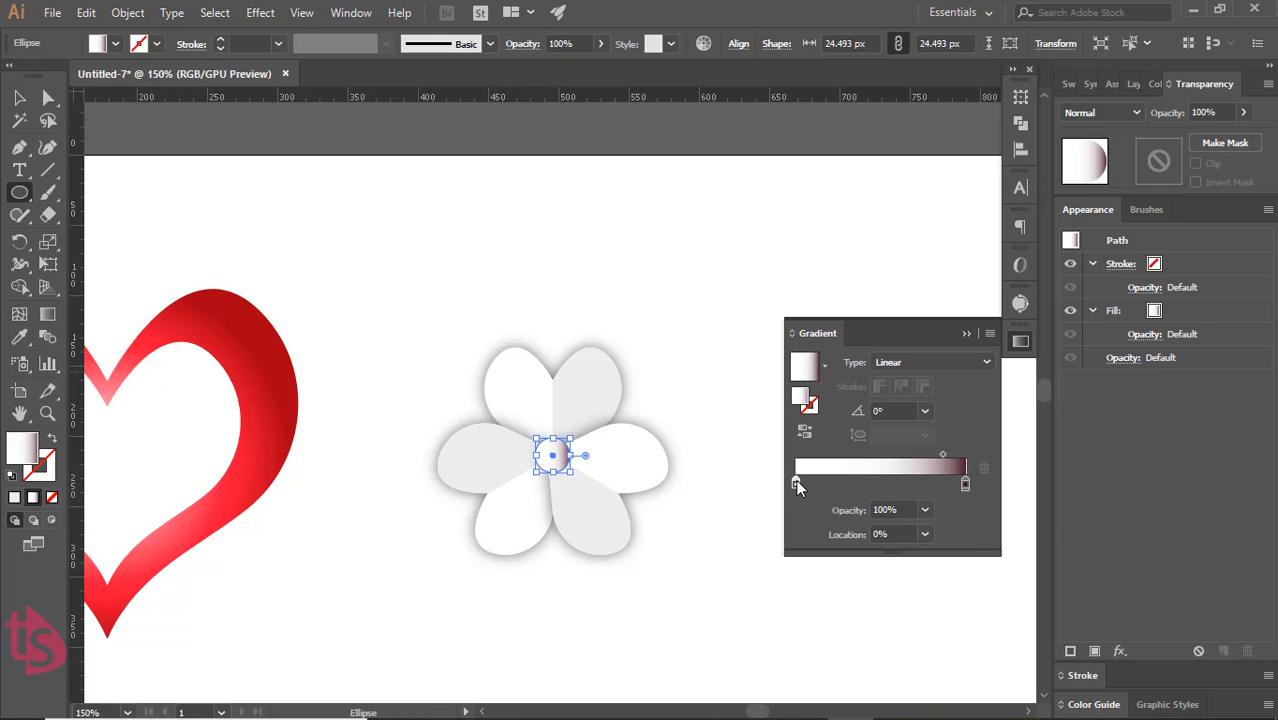
double_click(797, 484)
click(796, 485)
double_click(796, 484)
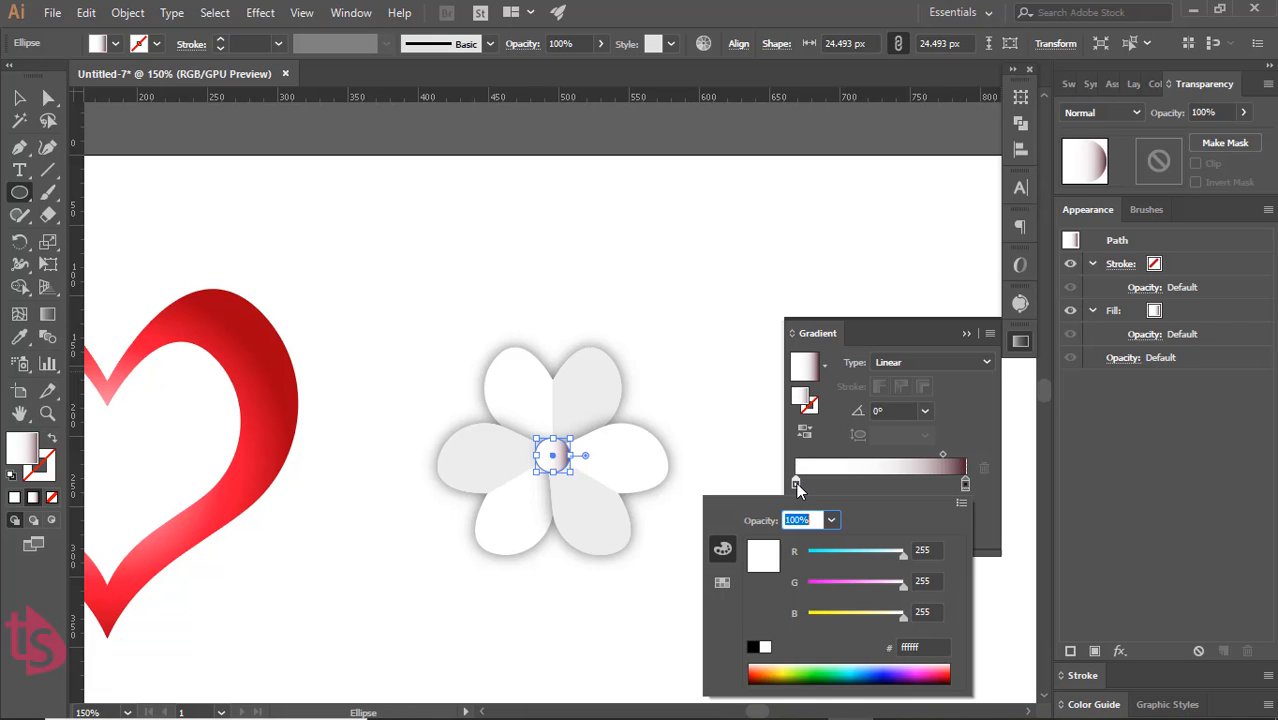
click(1155, 85)
click(1155, 85)
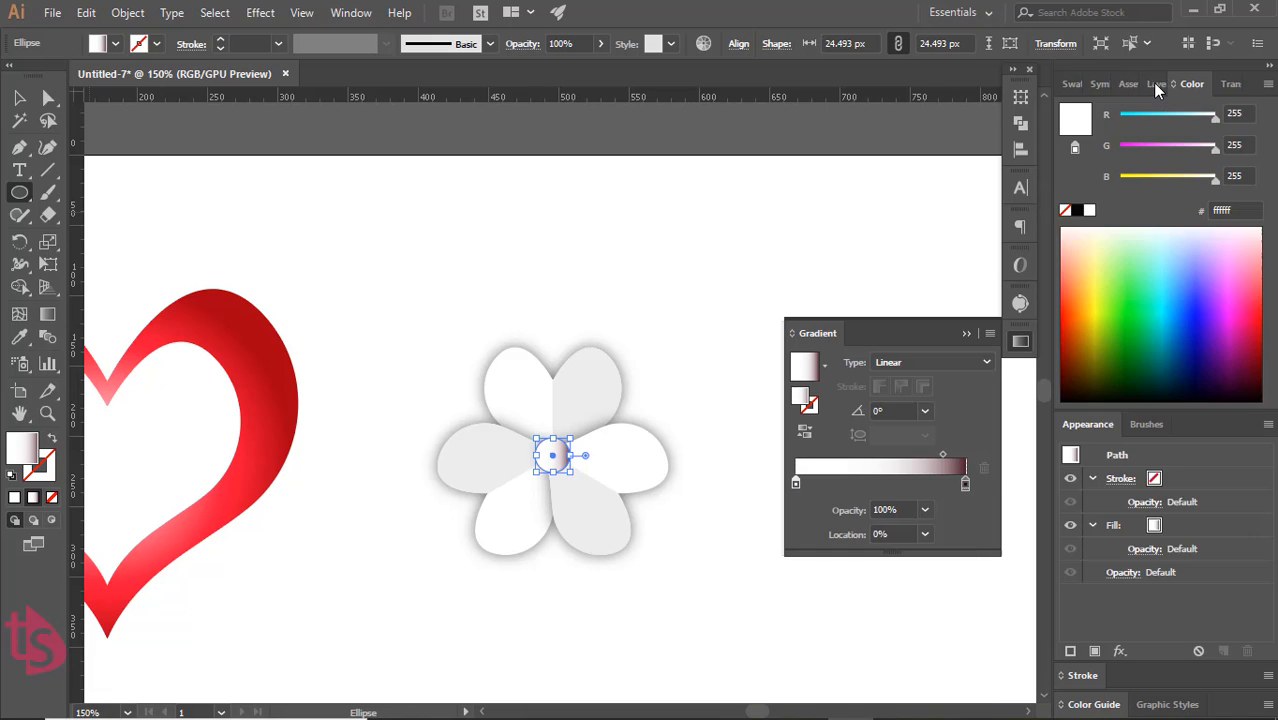
click(796, 483)
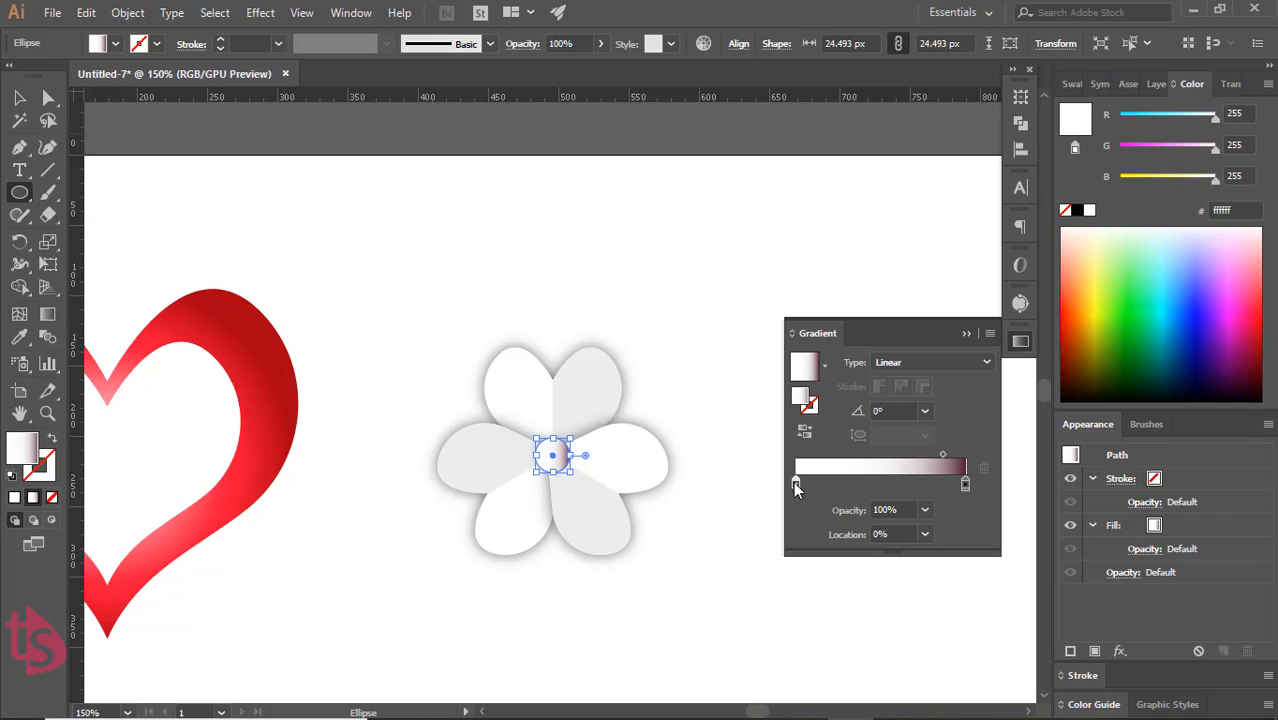
click(1263, 282)
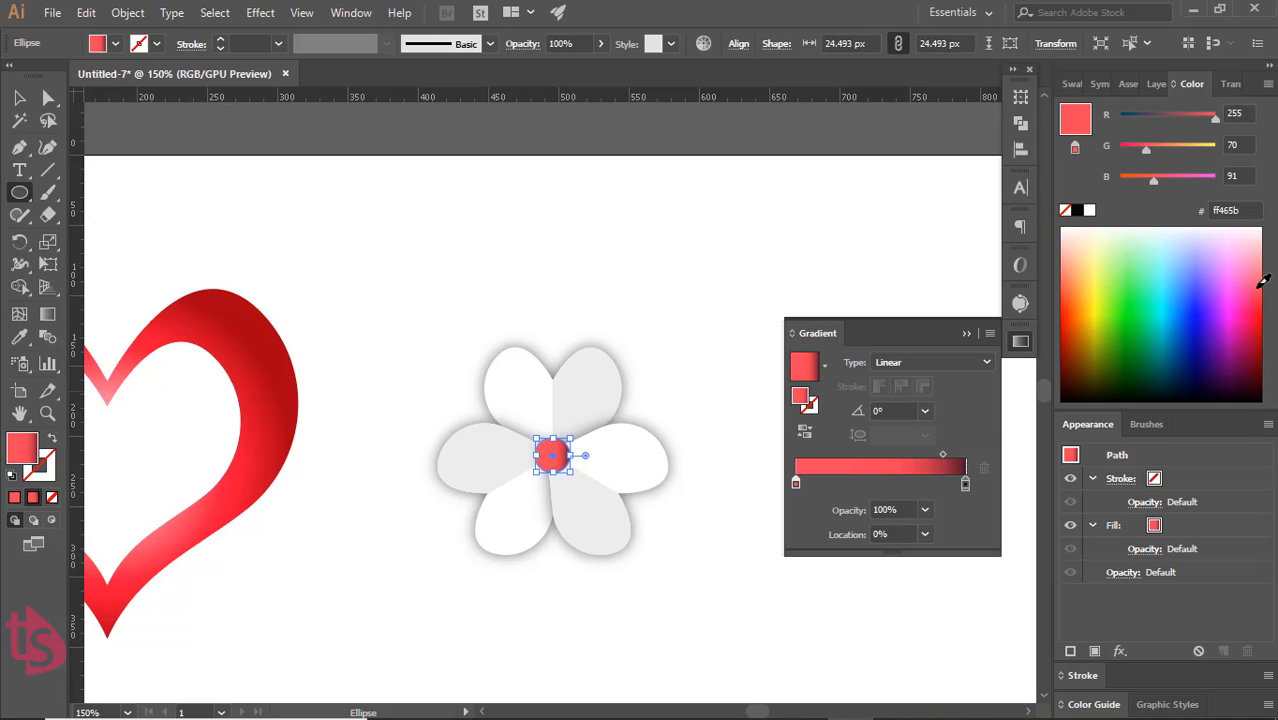
- Make the circle's gradient radial and shift the midpoint between its two colour stops to about 57%
click(983, 362)
click(919, 398)
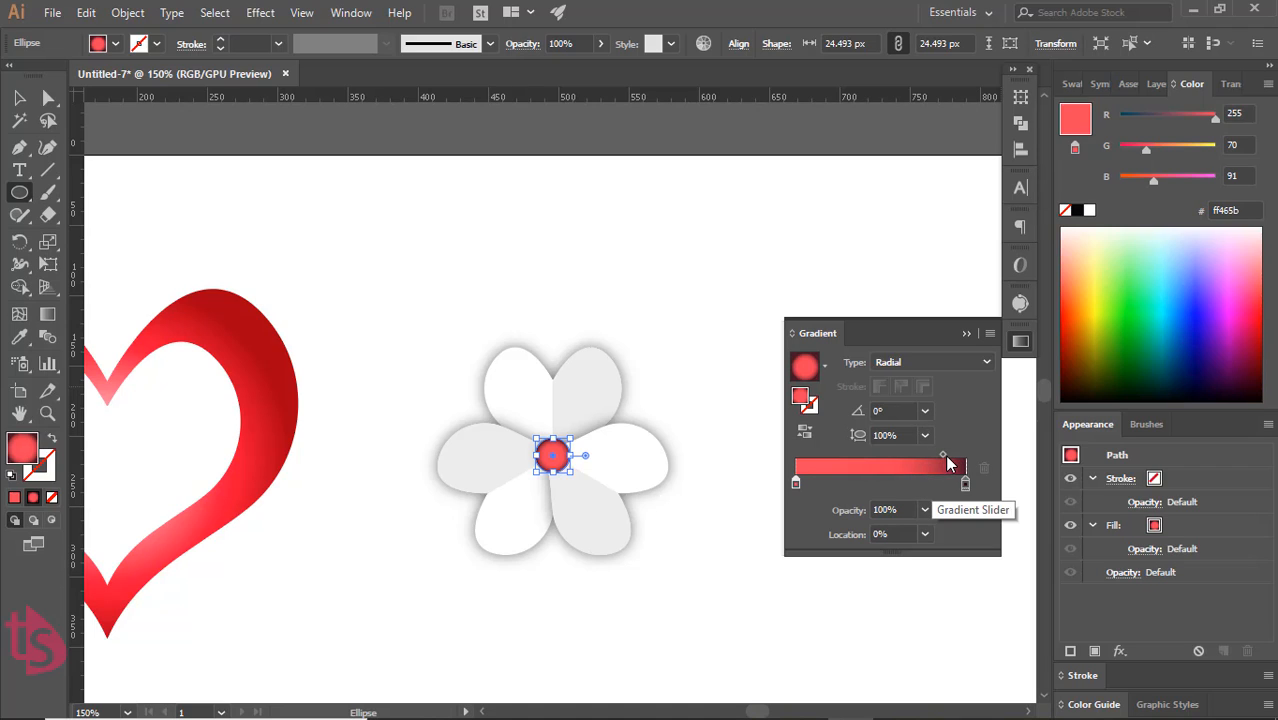
drag(943, 455, 892, 455)
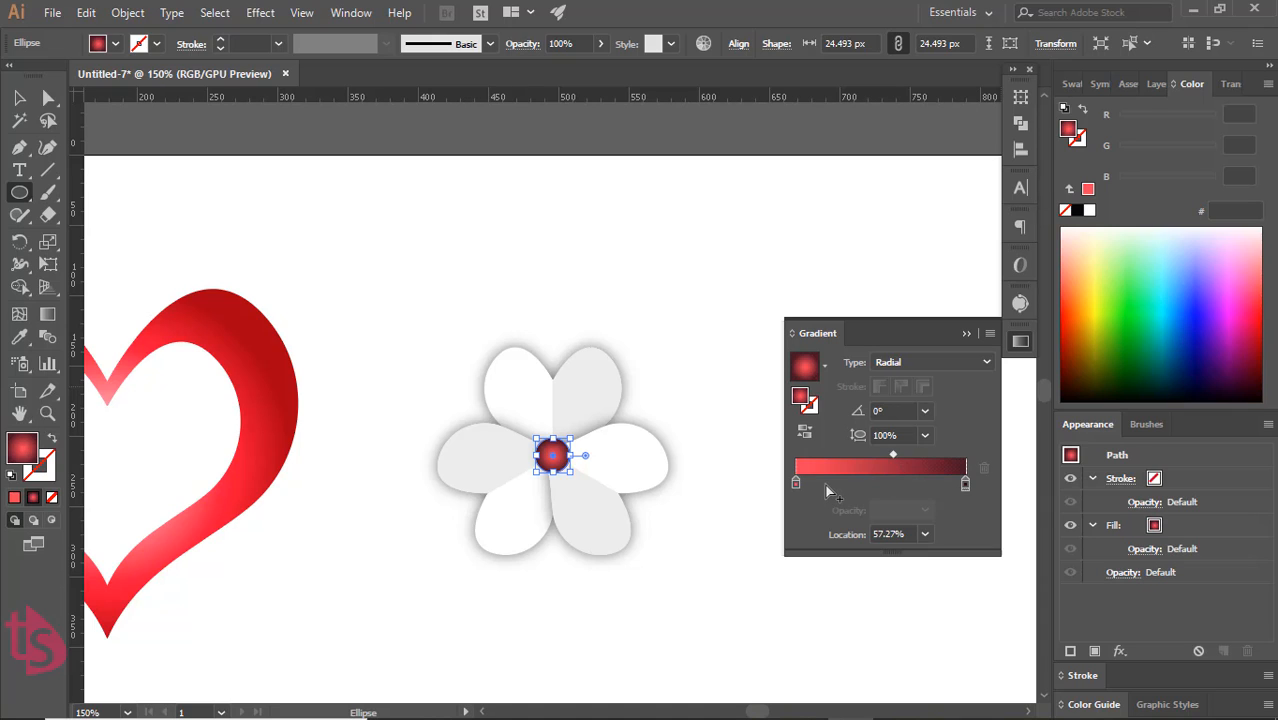
- Change the inner colour stop of the circle's radial gradient to bright red ff0831
click(796, 484)
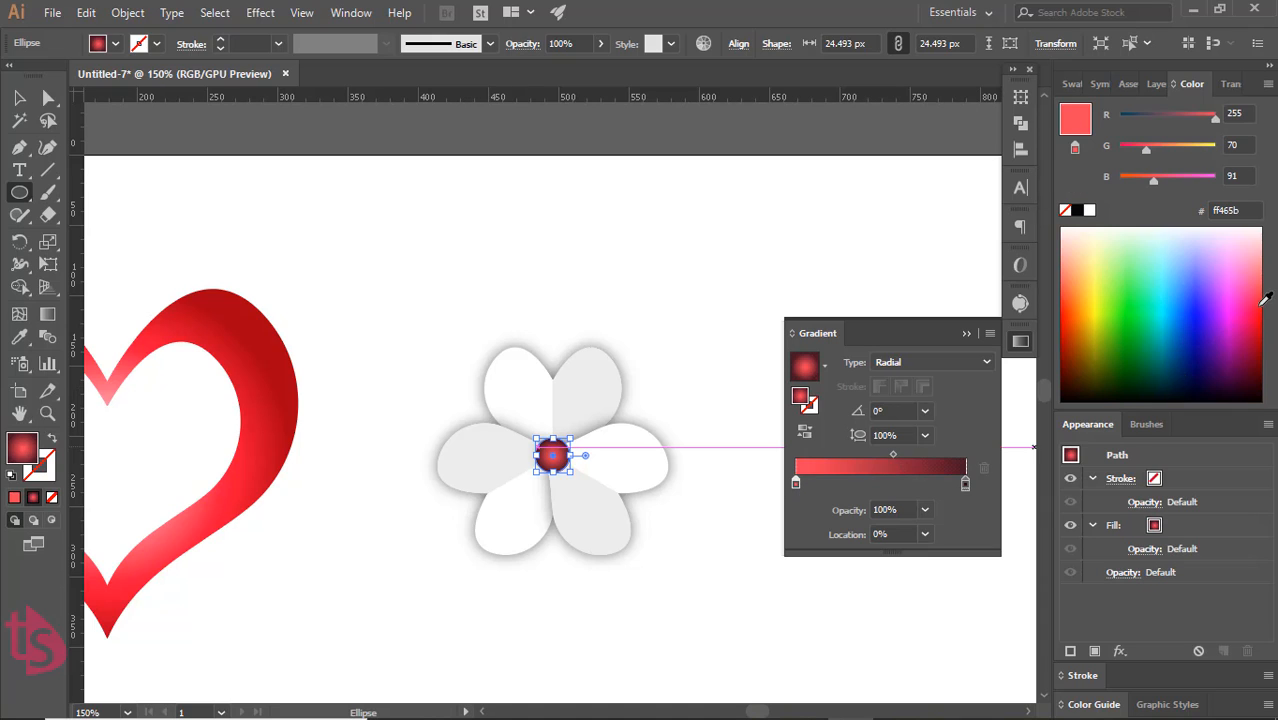
click(1259, 300)
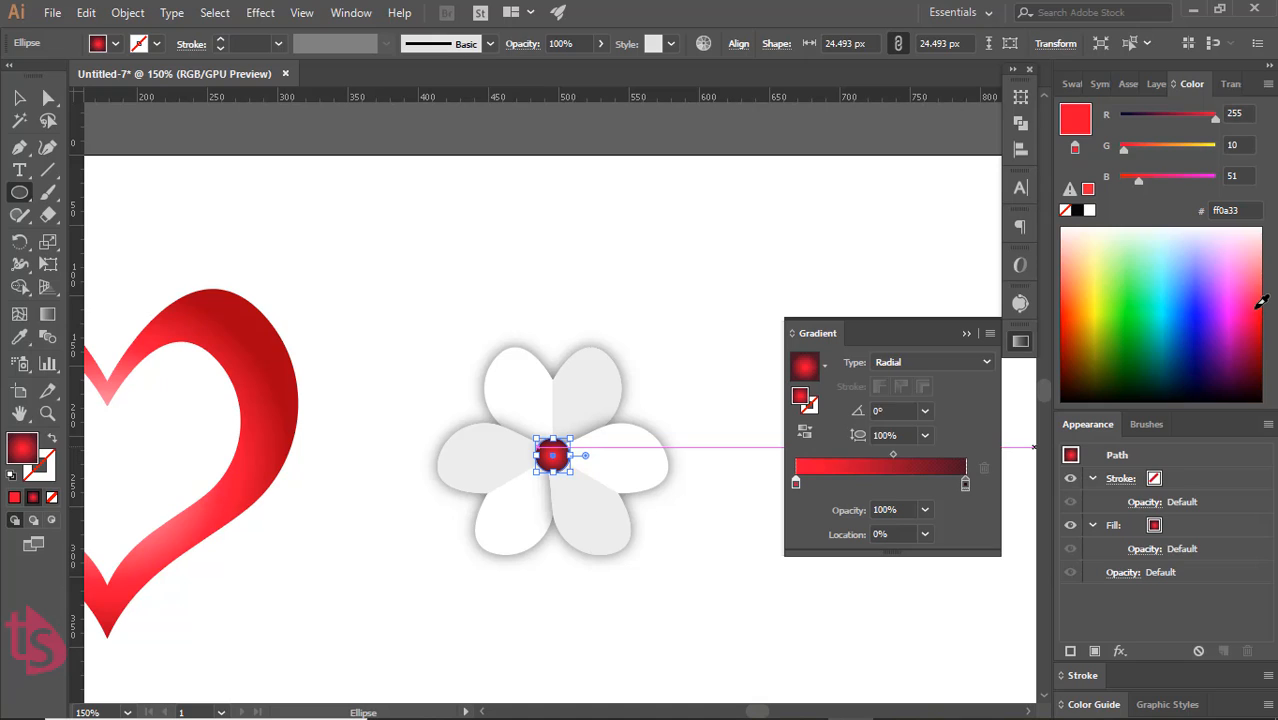
click(1257, 307)
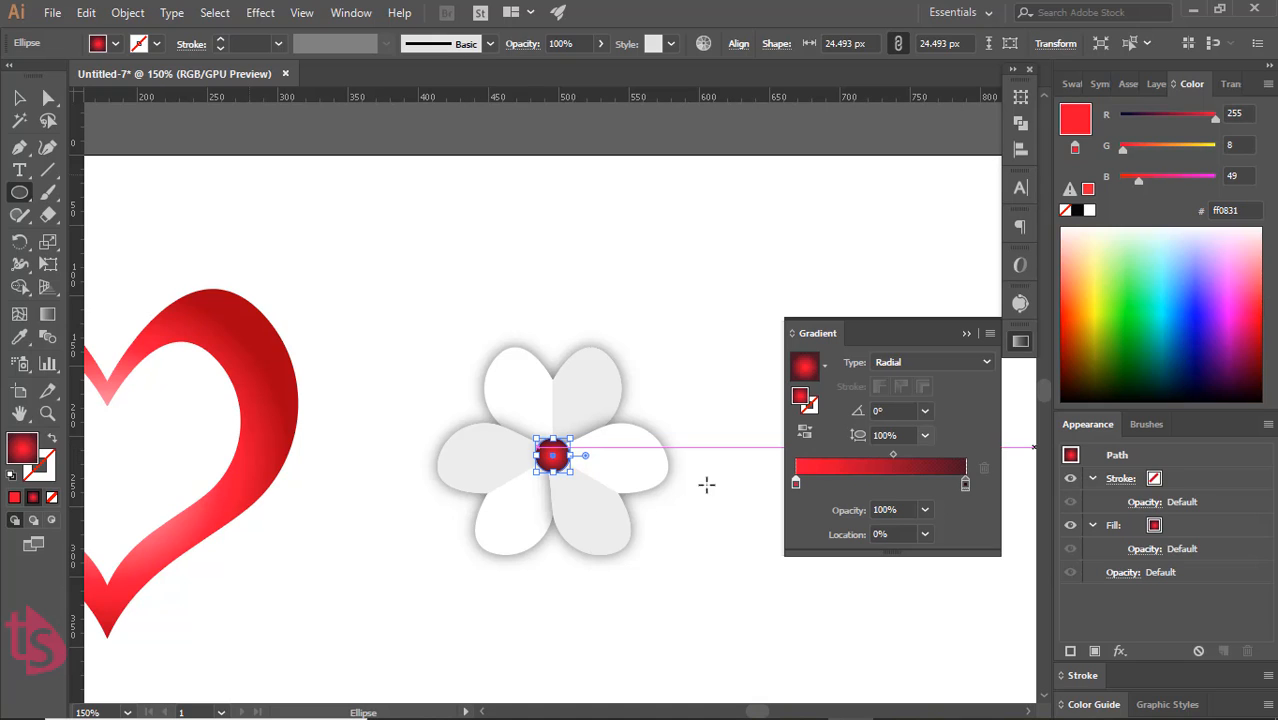
- Change the outer colour stop of the circle's radial gradient to dark red 6f000c and collapse the gradient settings
click(966, 484)
double_click(966, 484)
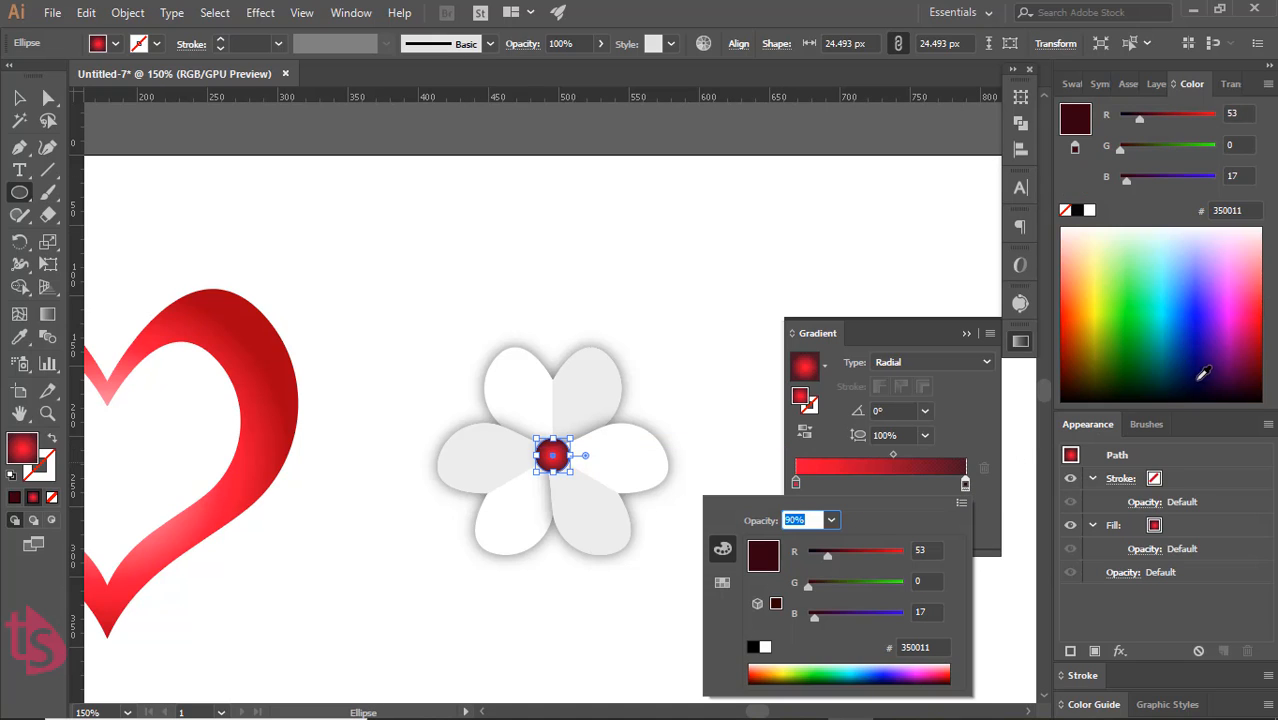
click(1257, 332)
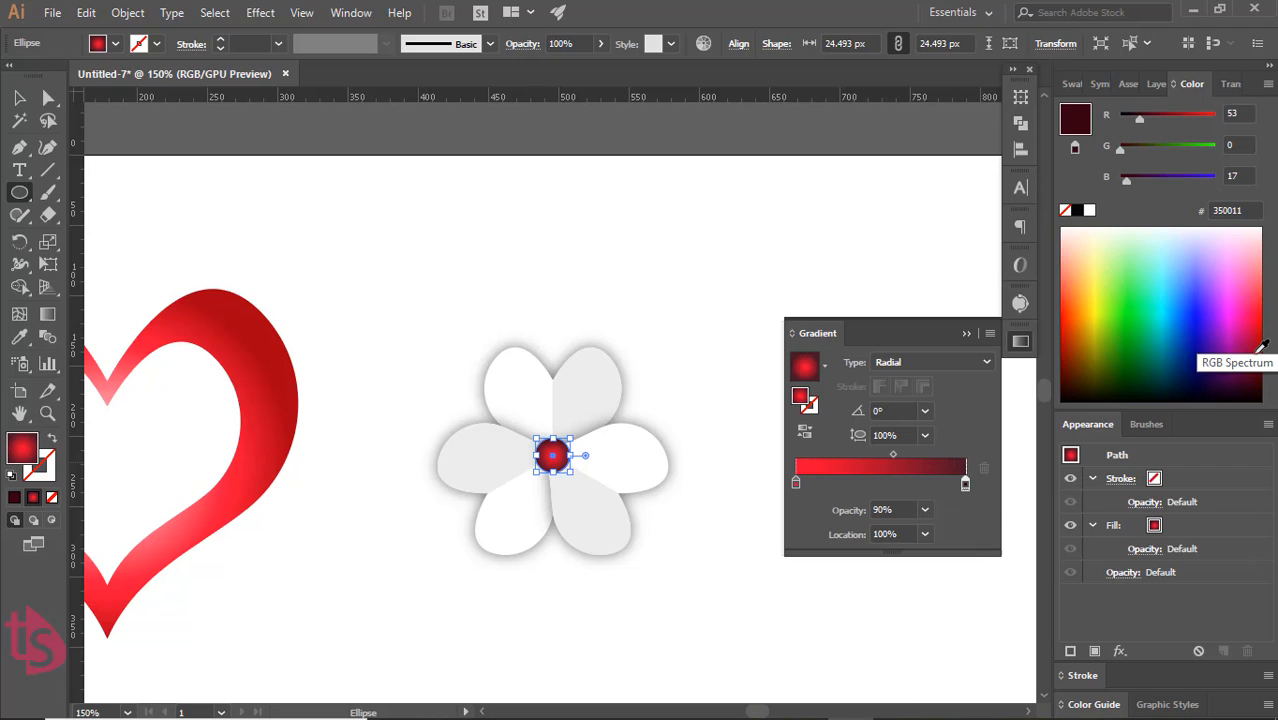
click(1263, 354)
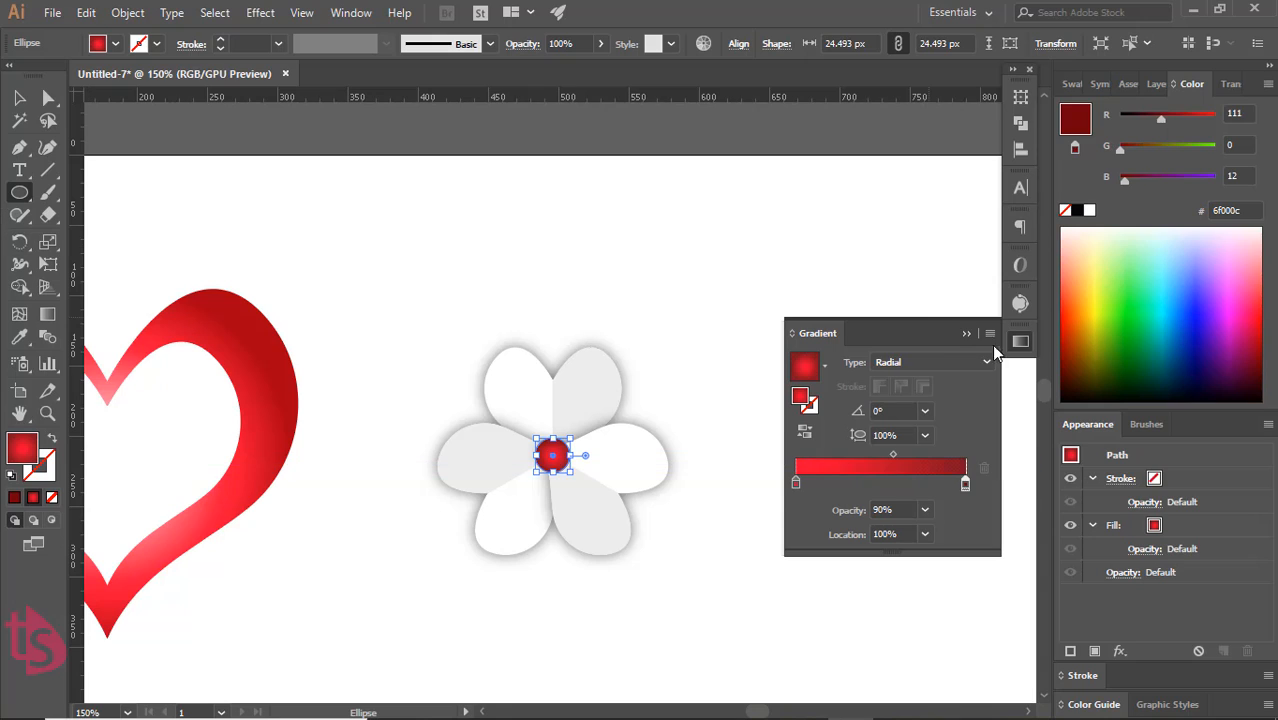
click(966, 334)
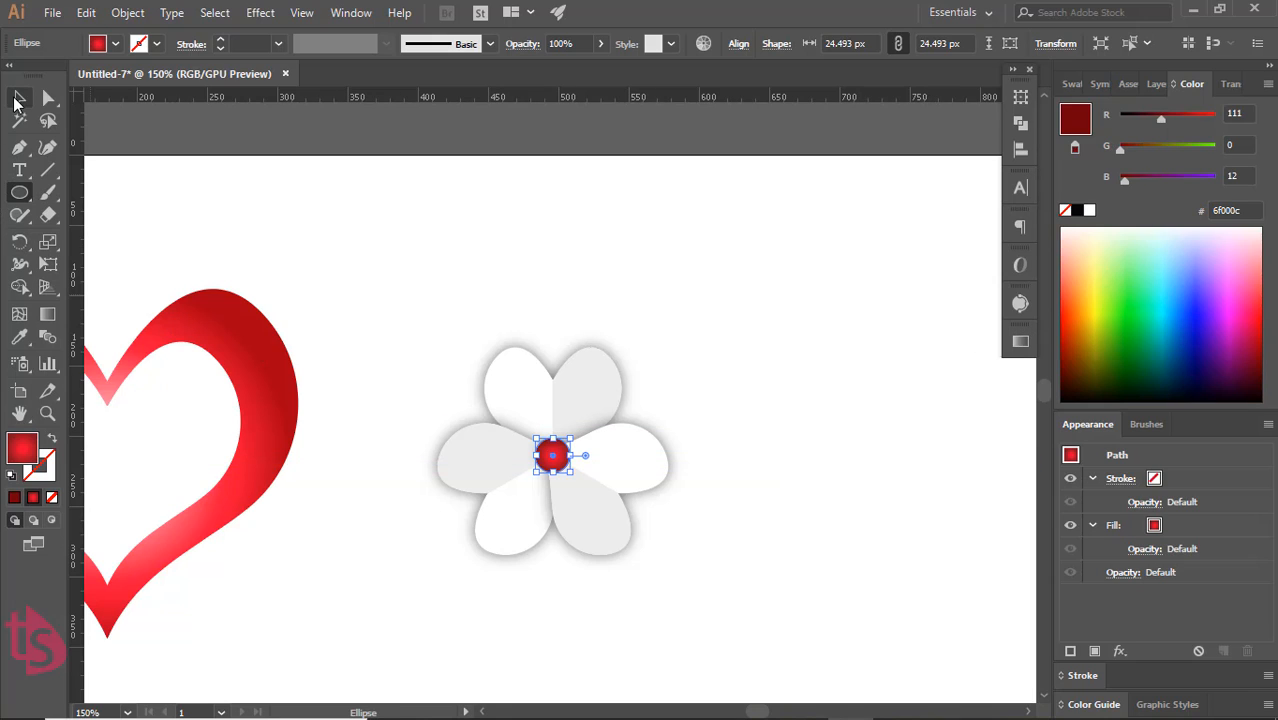
- Enlarge the red centre circle slightly and proportionally about its centre using the Selection tool, and deselect it
key(v)
click(768, 447)
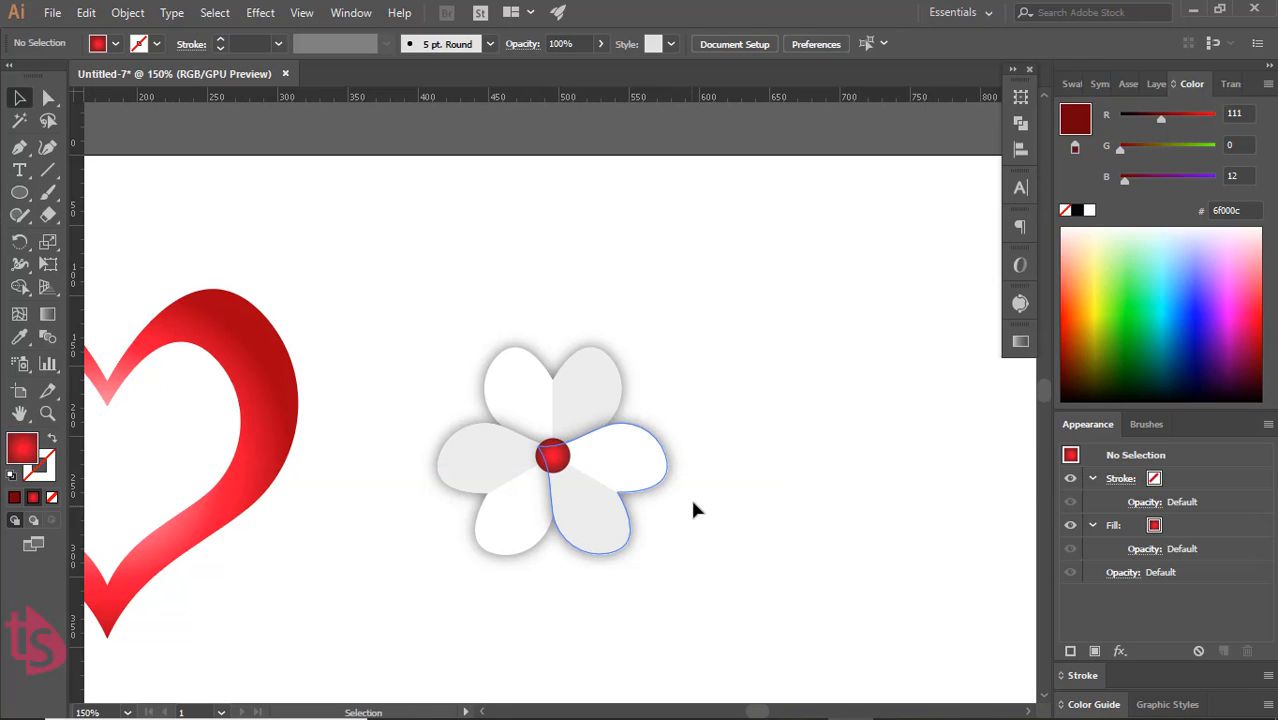
click(553, 455)
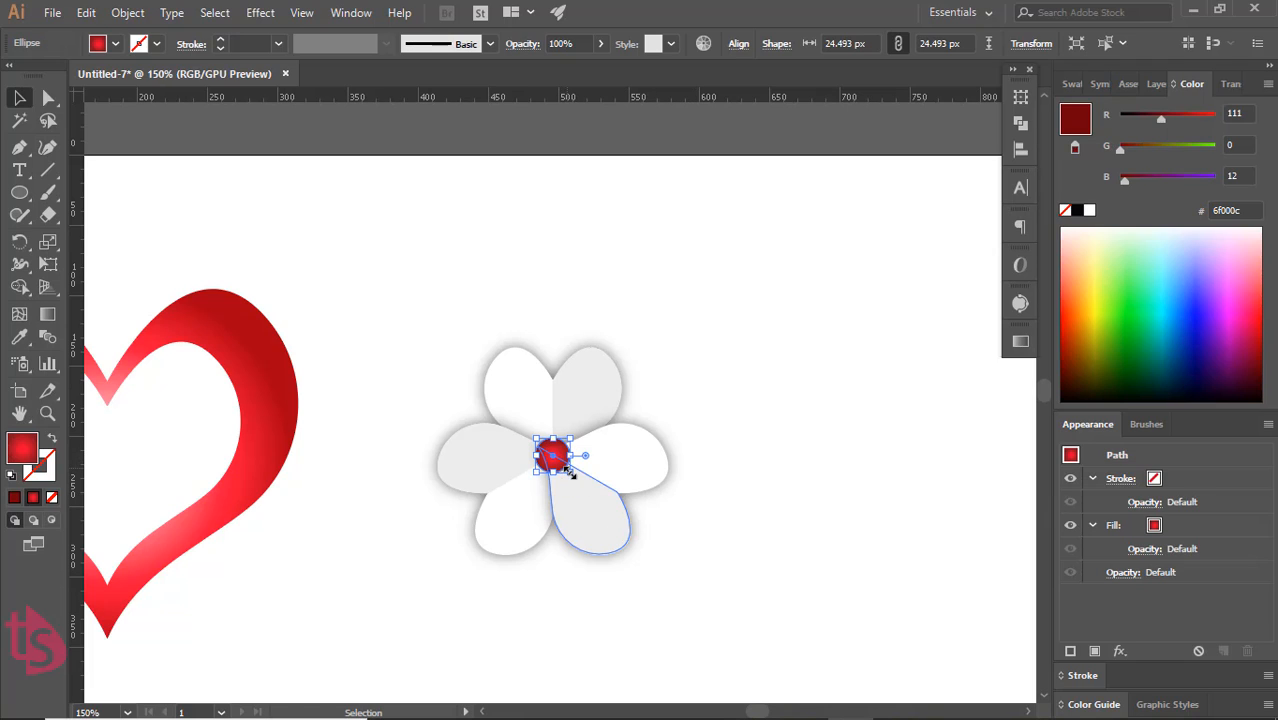
drag(569, 472, 578, 480)
click(729, 494)
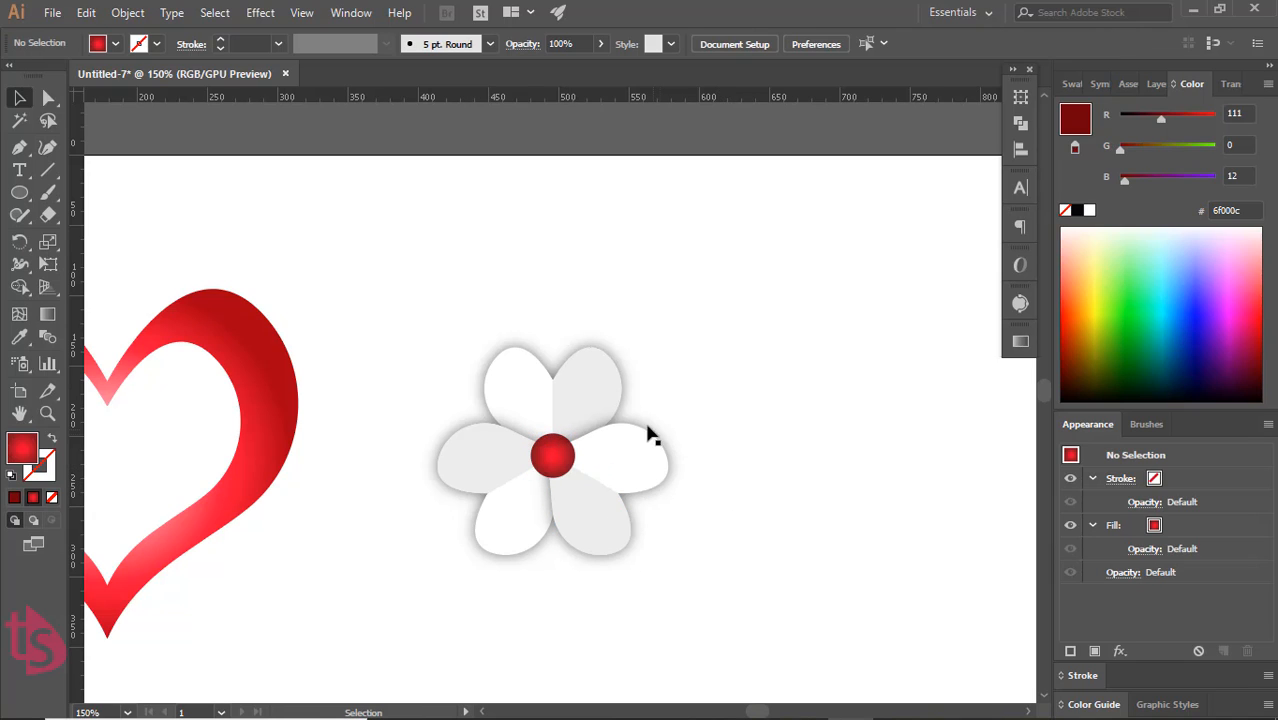
- Examine the appearance attributes of the flower's upper and lower-right heart groups
click(590, 380)
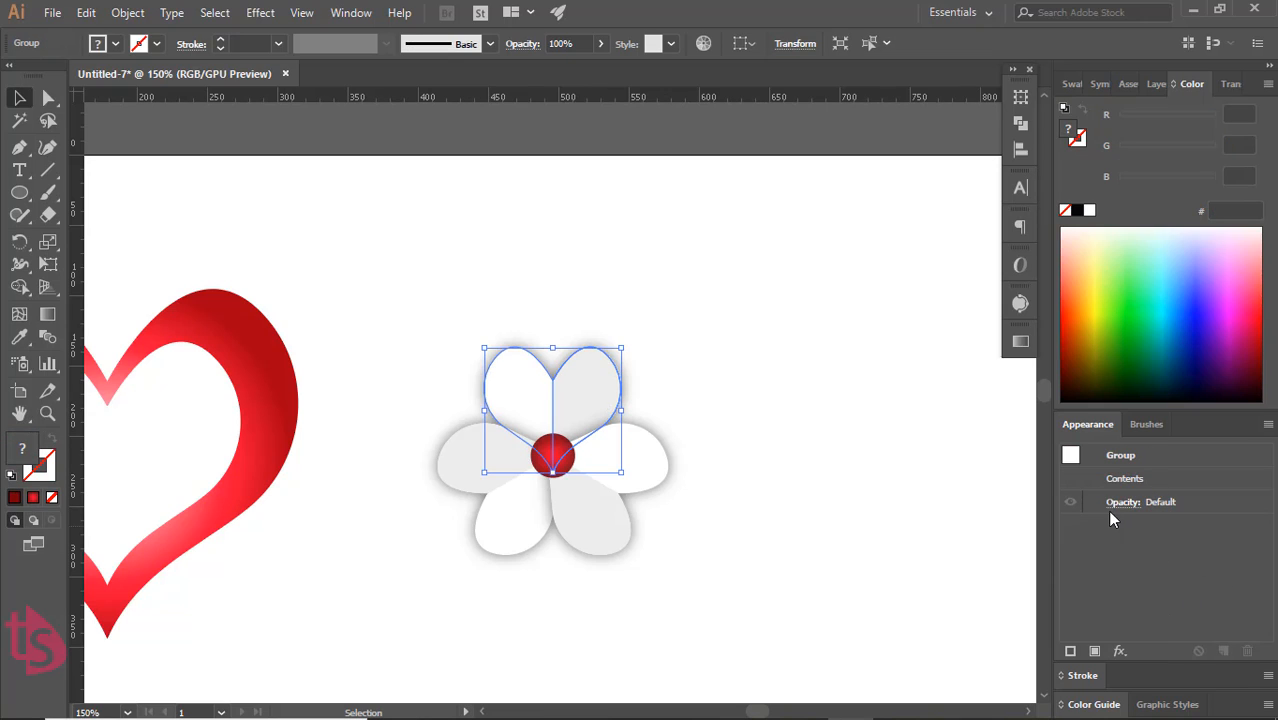
click(1155, 513)
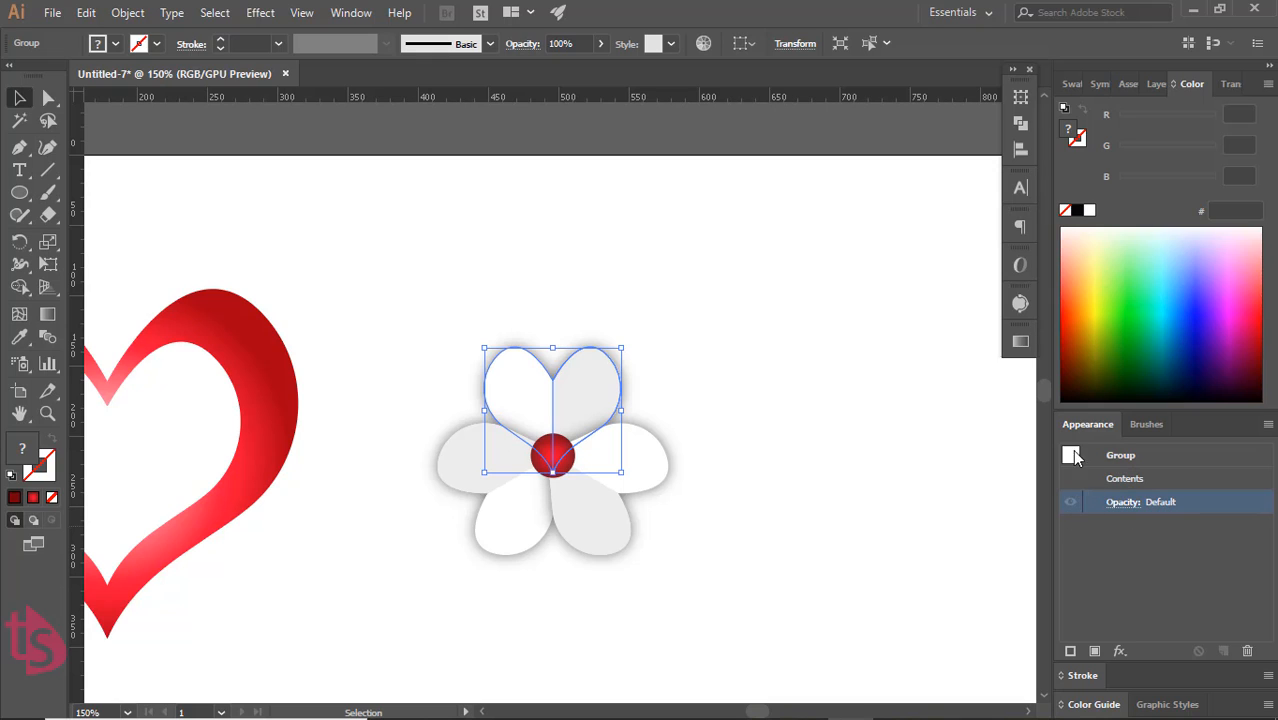
click(697, 465)
click(645, 467)
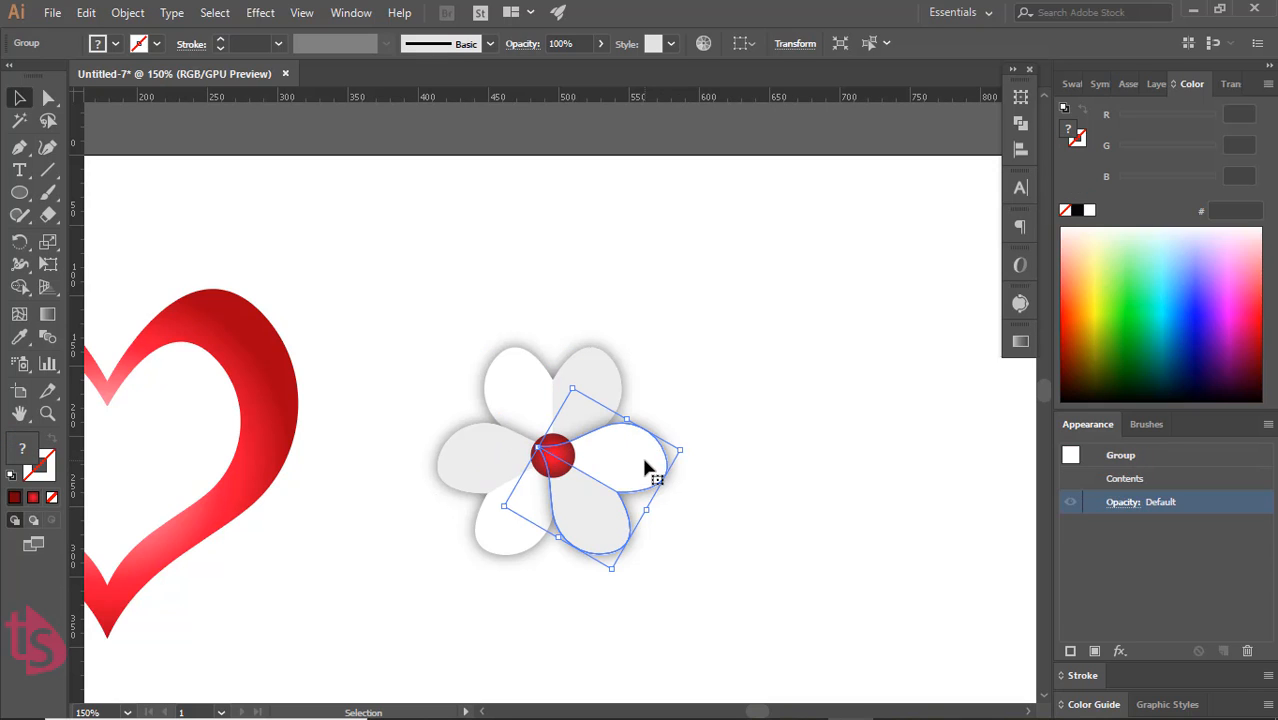
click(1116, 482)
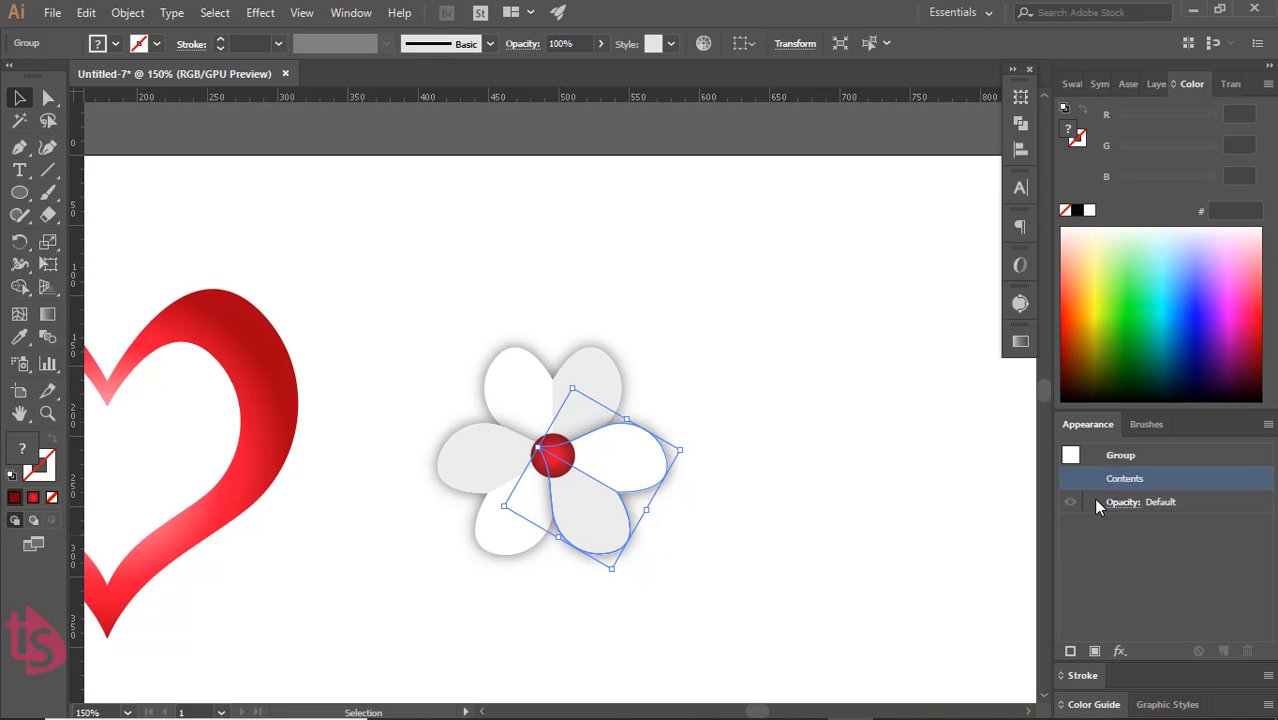
click(790, 591)
- Select all three heart pairs with the red centre circle and group them into one flower
scroll(704, 505, down, 2)
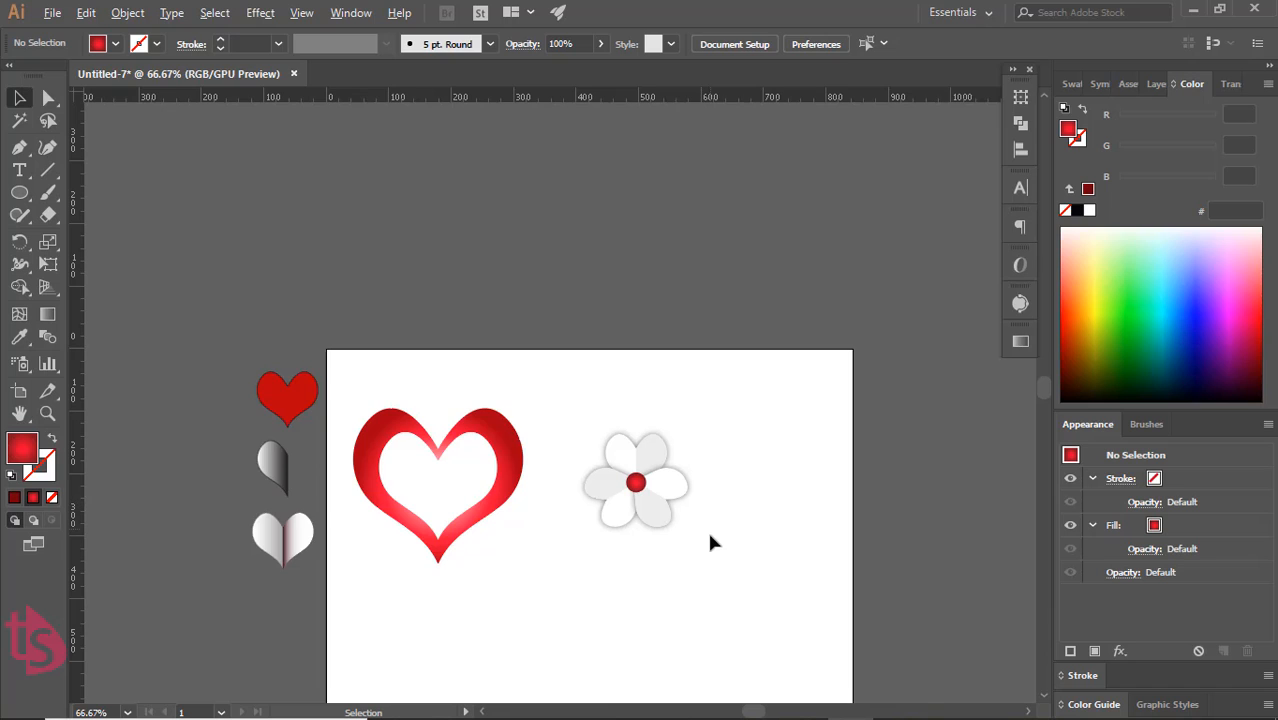
scroll(709, 536, up, 1)
drag(504, 367, 719, 542)
click(128, 12)
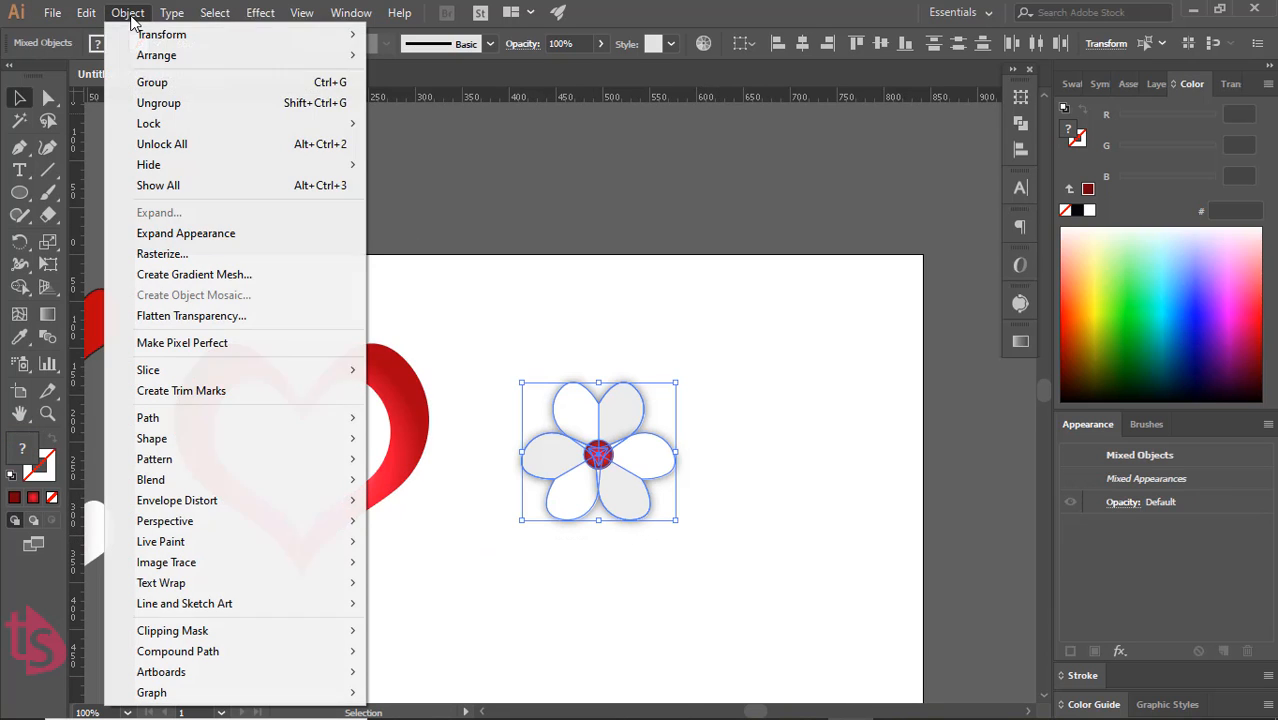
click(160, 82)
click(676, 491)
click(651, 497)
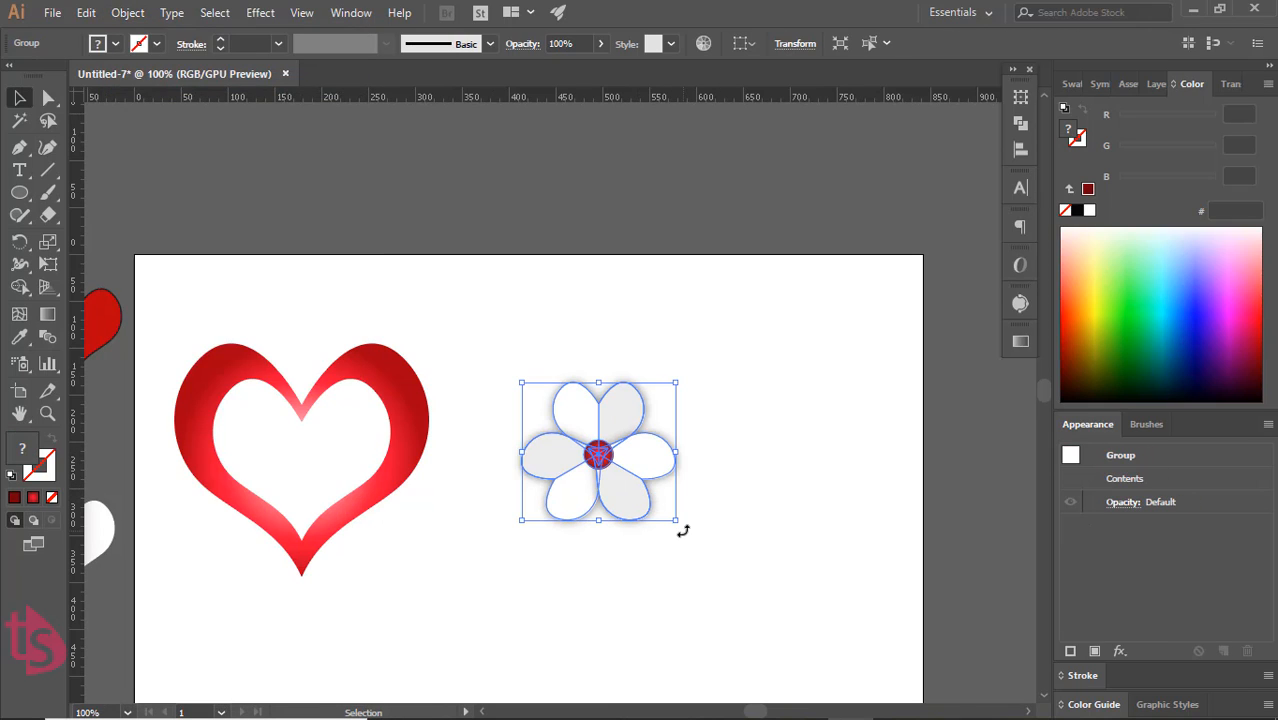
- Scale the flower group down somewhat and move it into the artboard's upper-right corner
drag(674, 523, 887, 355)
click(733, 502)
click(886, 366)
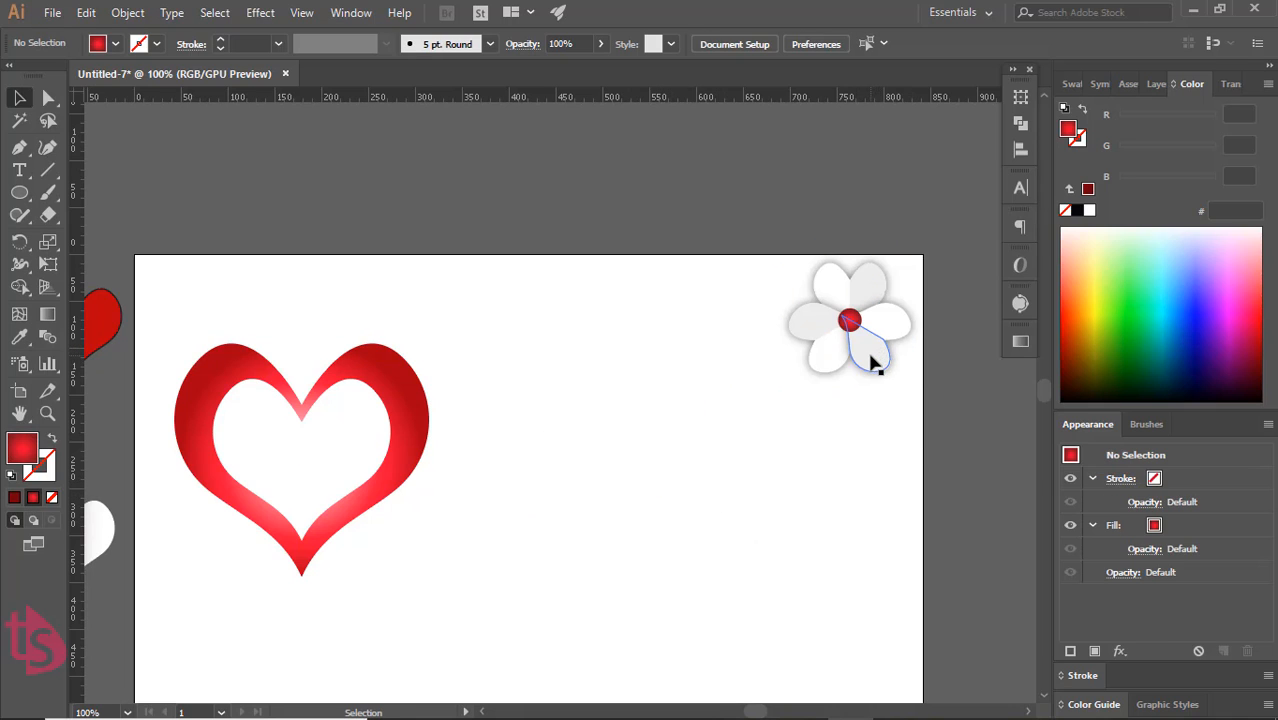
click(874, 364)
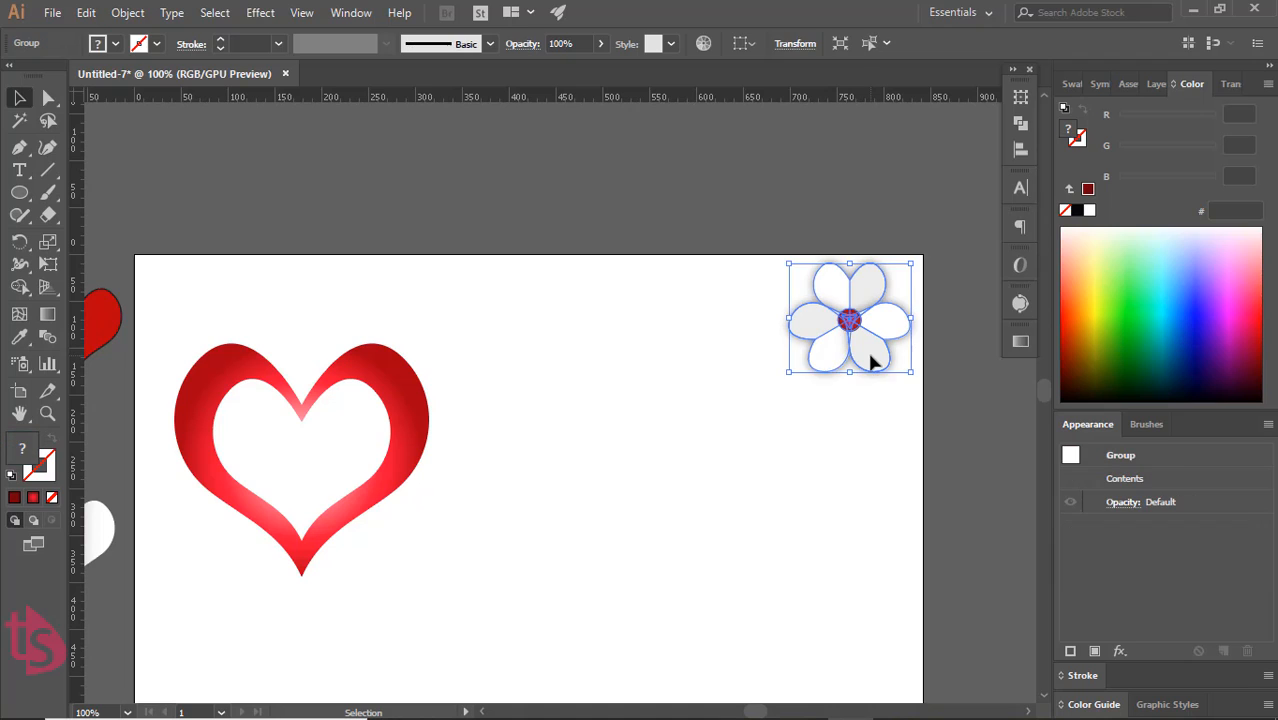
- Create a copy of the flower group scaled uniformly to 70% on top of the original
click(818, 388)
click(860, 350)
click(130, 13)
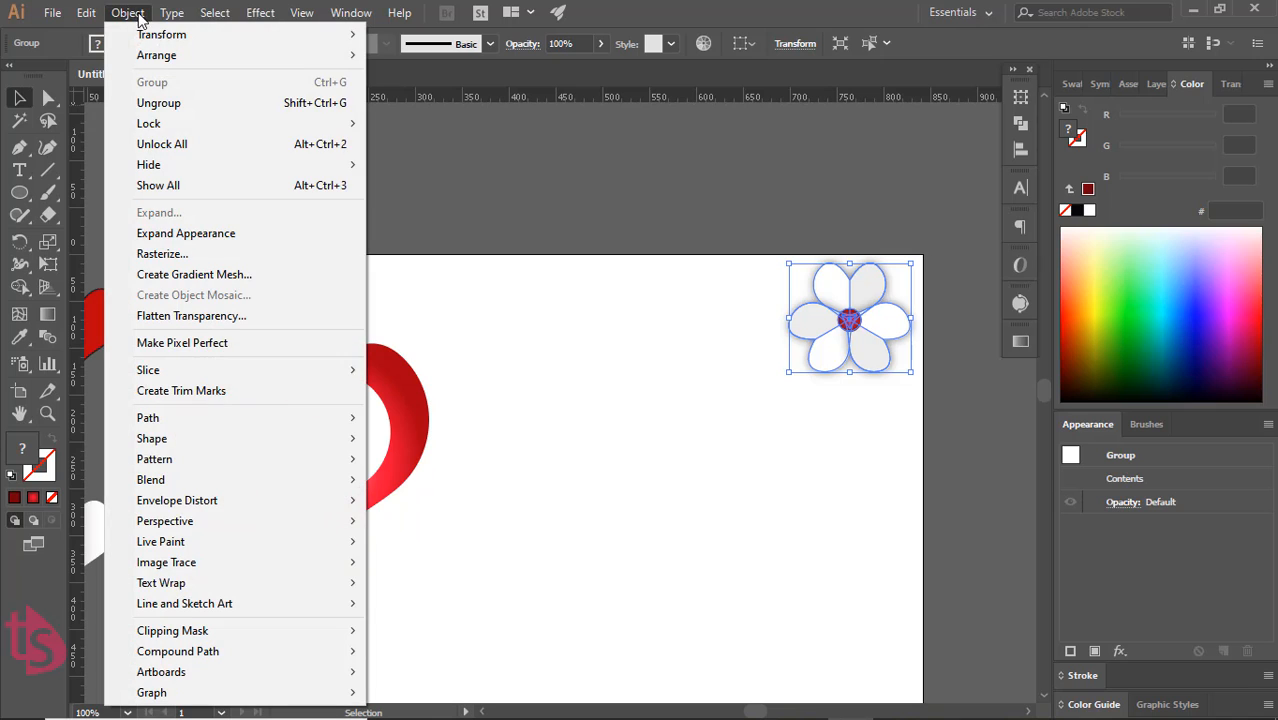
mouse_move(152, 38)
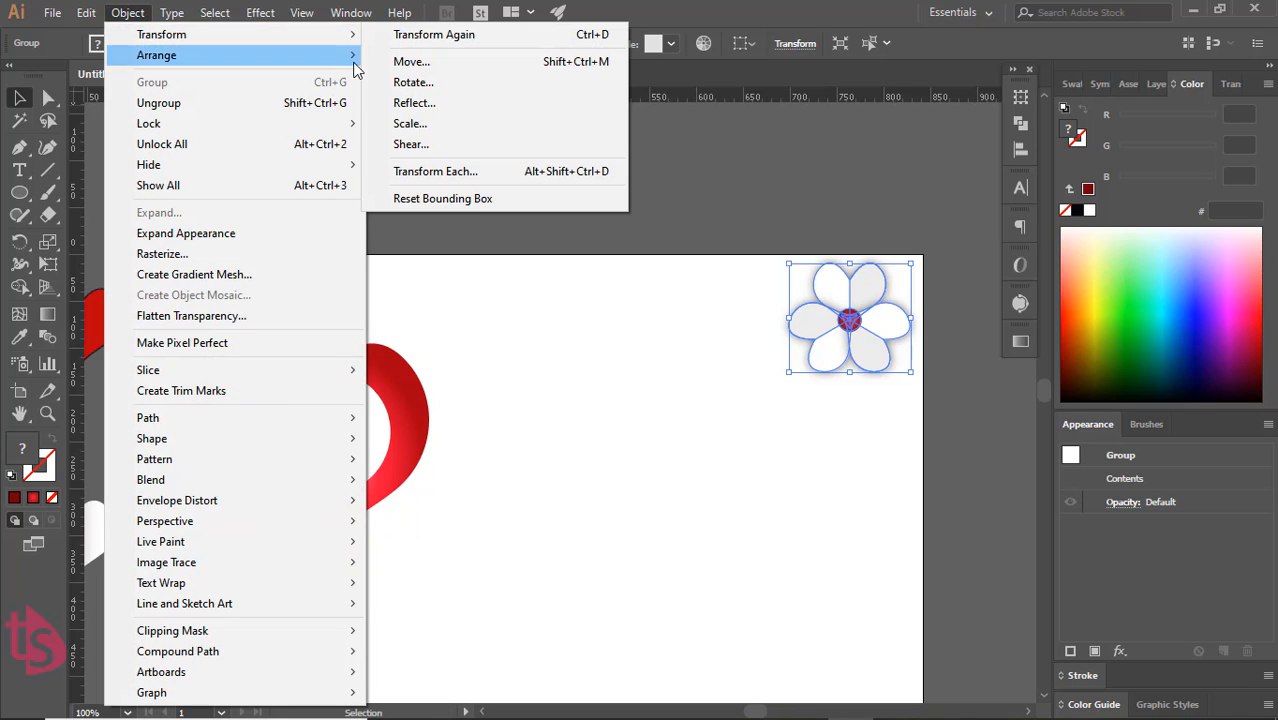
click(428, 130)
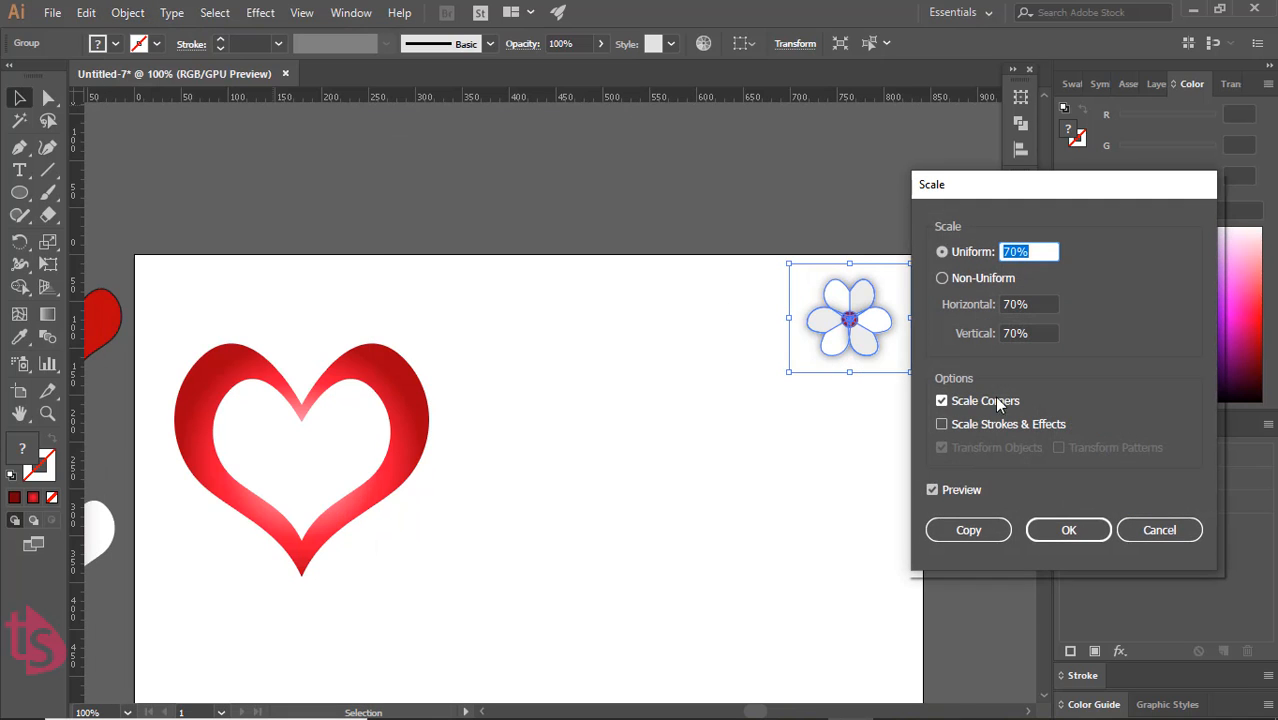
click(995, 530)
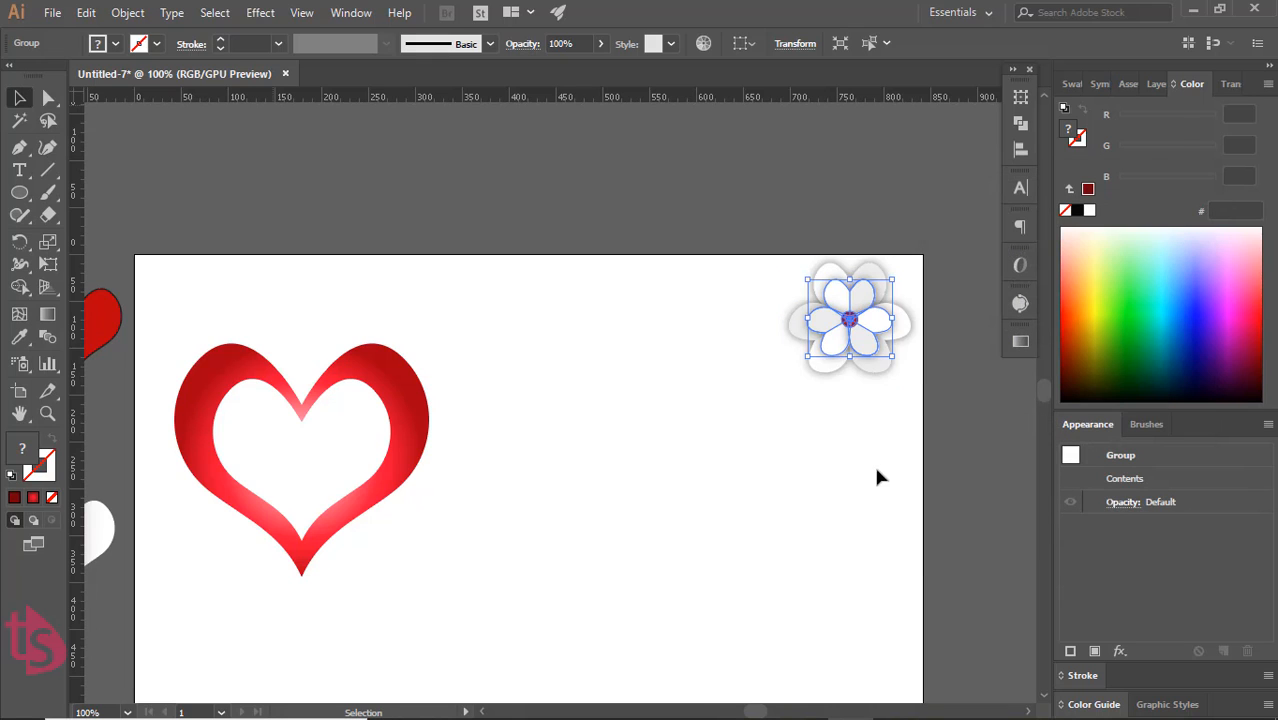
- Rotate the smaller flower copy so its petals fall between those of the large flower
click(871, 430)
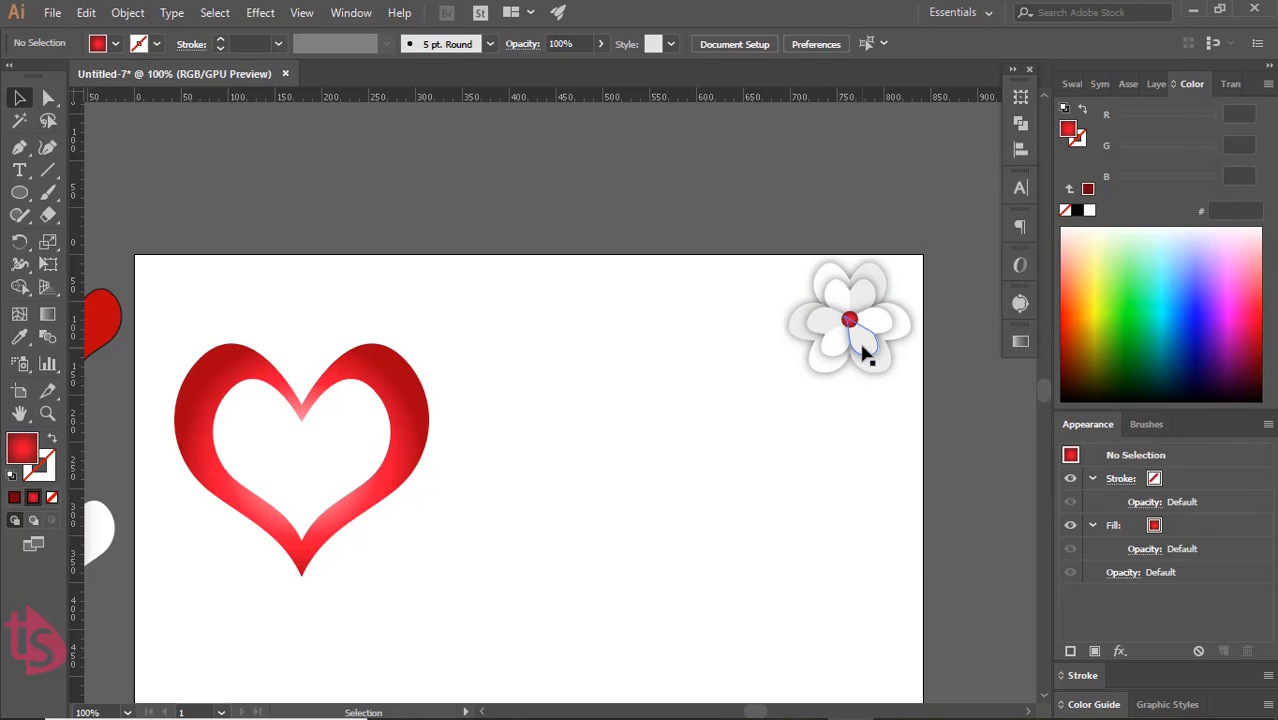
click(863, 348)
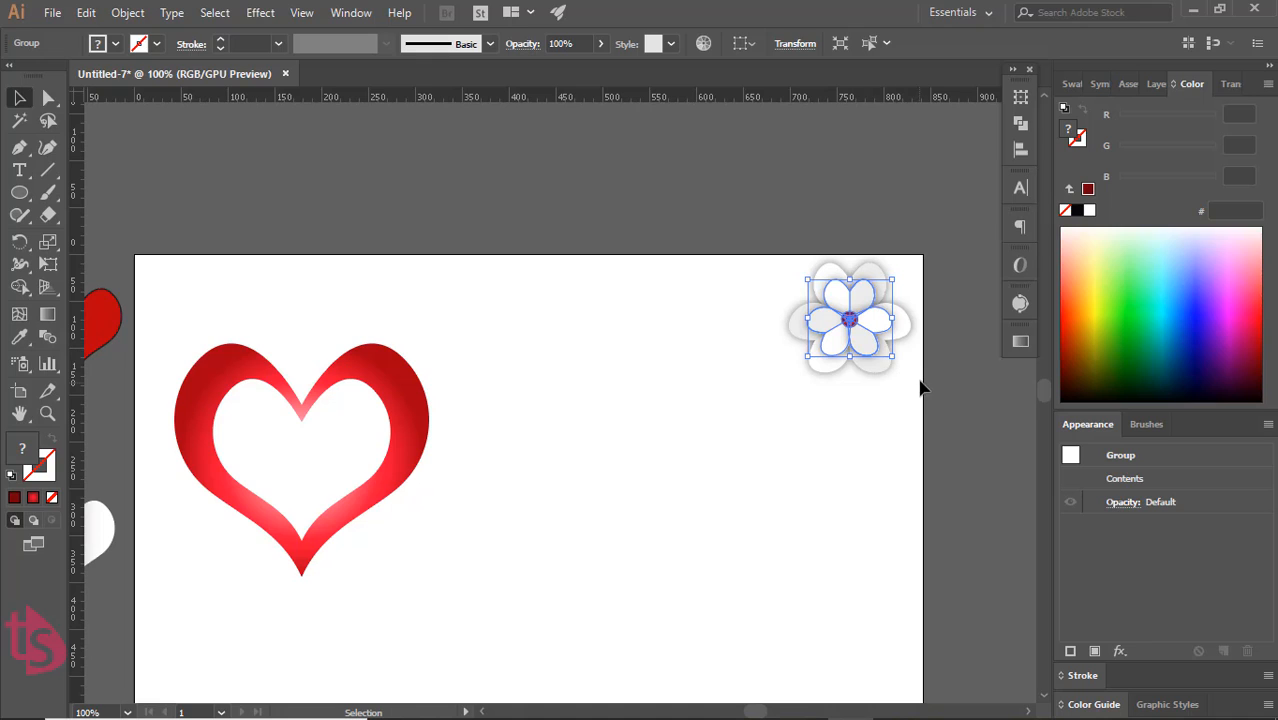
drag(909, 376, 919, 336)
click(910, 475)
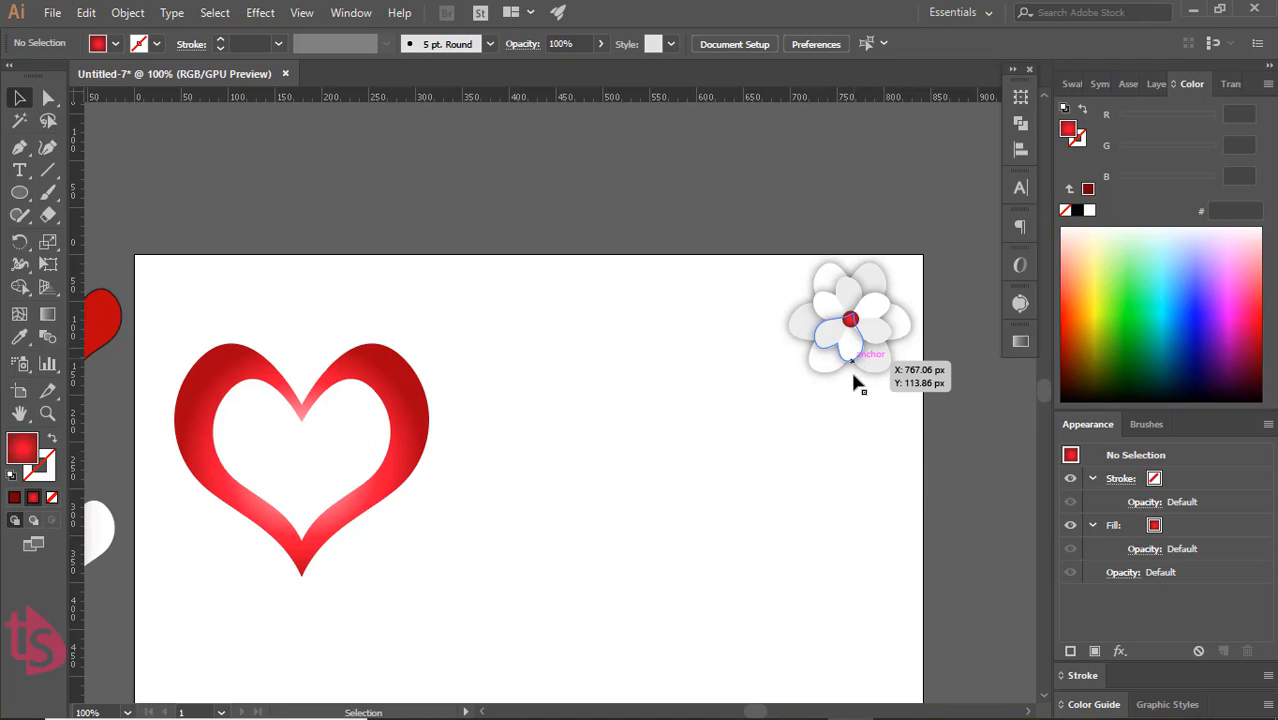
- Move the smaller flower below the large one, duplicate it further down, and scale that duplicate down to make a third, smallest flower
drag(846, 341, 867, 541)
click(877, 493)
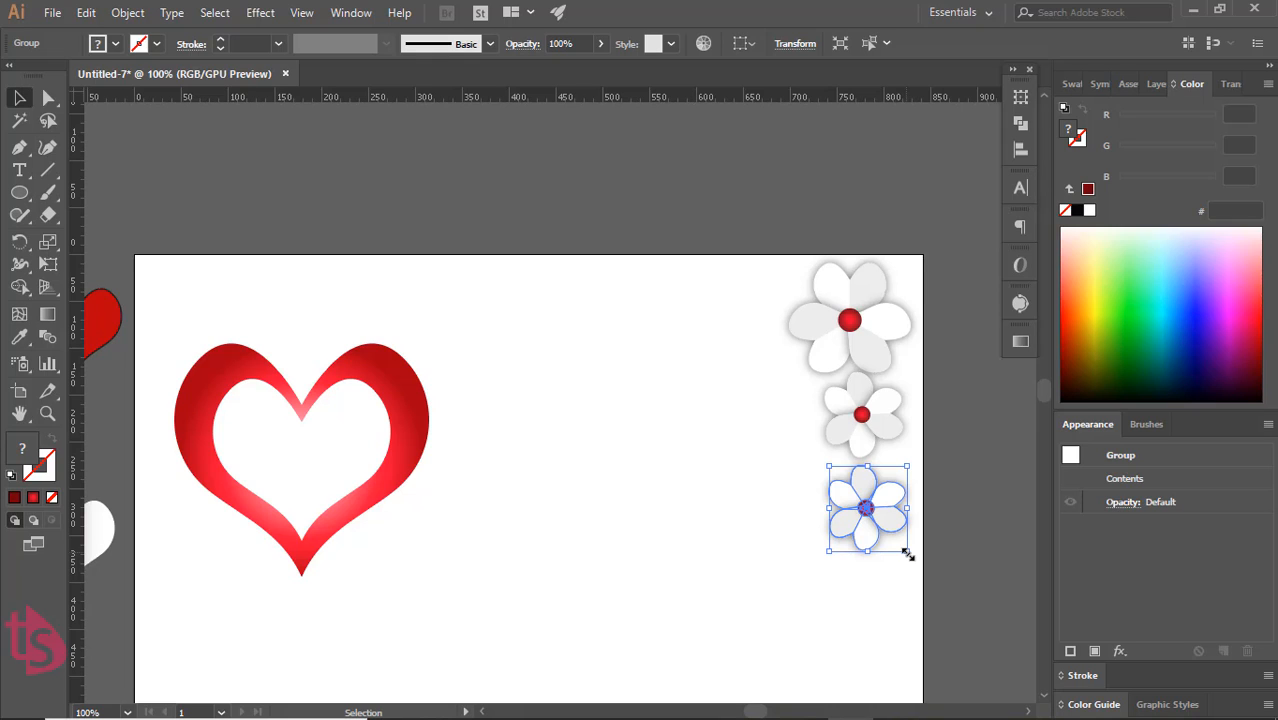
drag(907, 553, 894, 494)
click(901, 529)
click(879, 531)
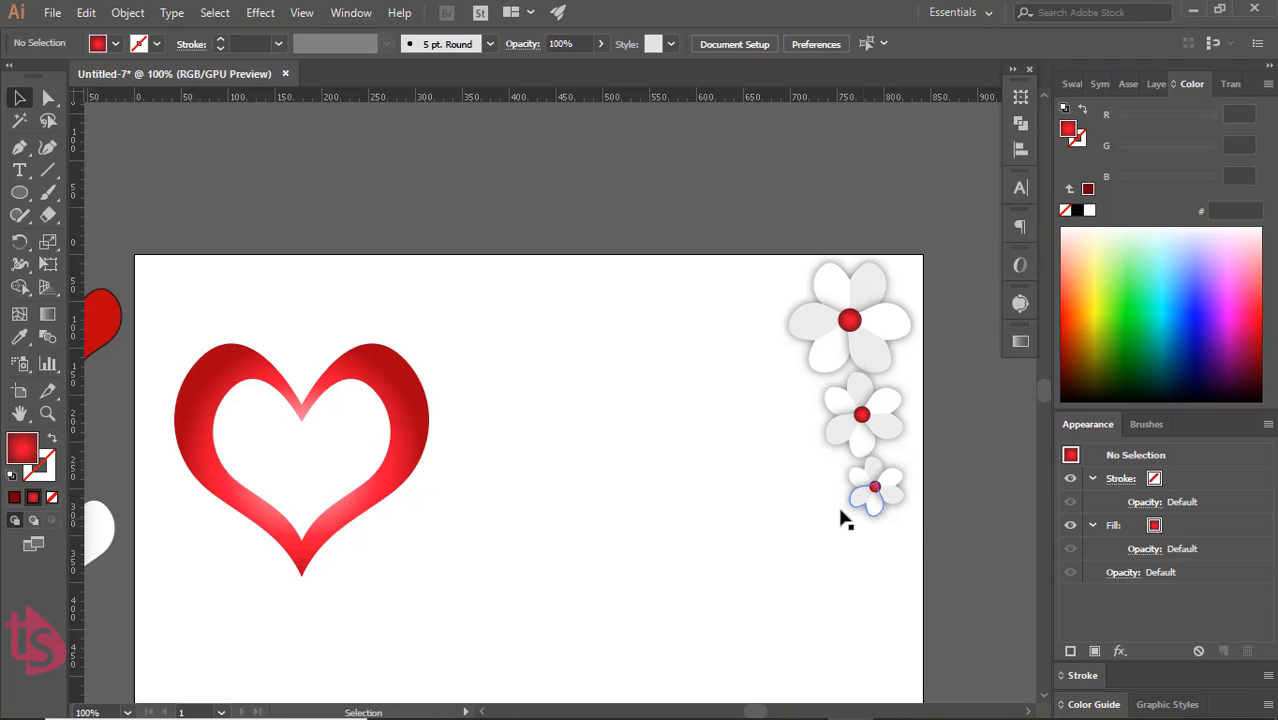
- Shift the large flower slightly toward the artboard's upper-right corner
click(881, 350)
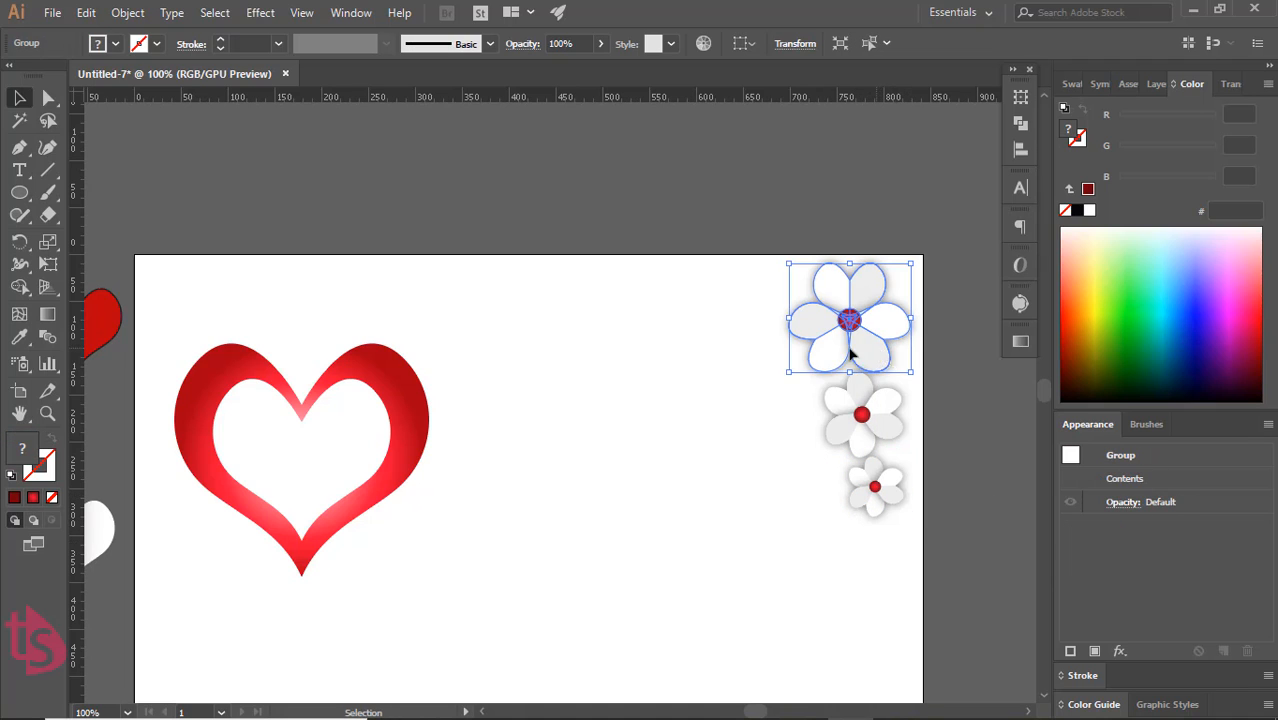
drag(882, 357, 772, 405)
click(771, 403)
- Copy the red outline heart to the artboard's middle and shrink the original, placing it beyond the artboard's left edge
drag(411, 455, 384, 457)
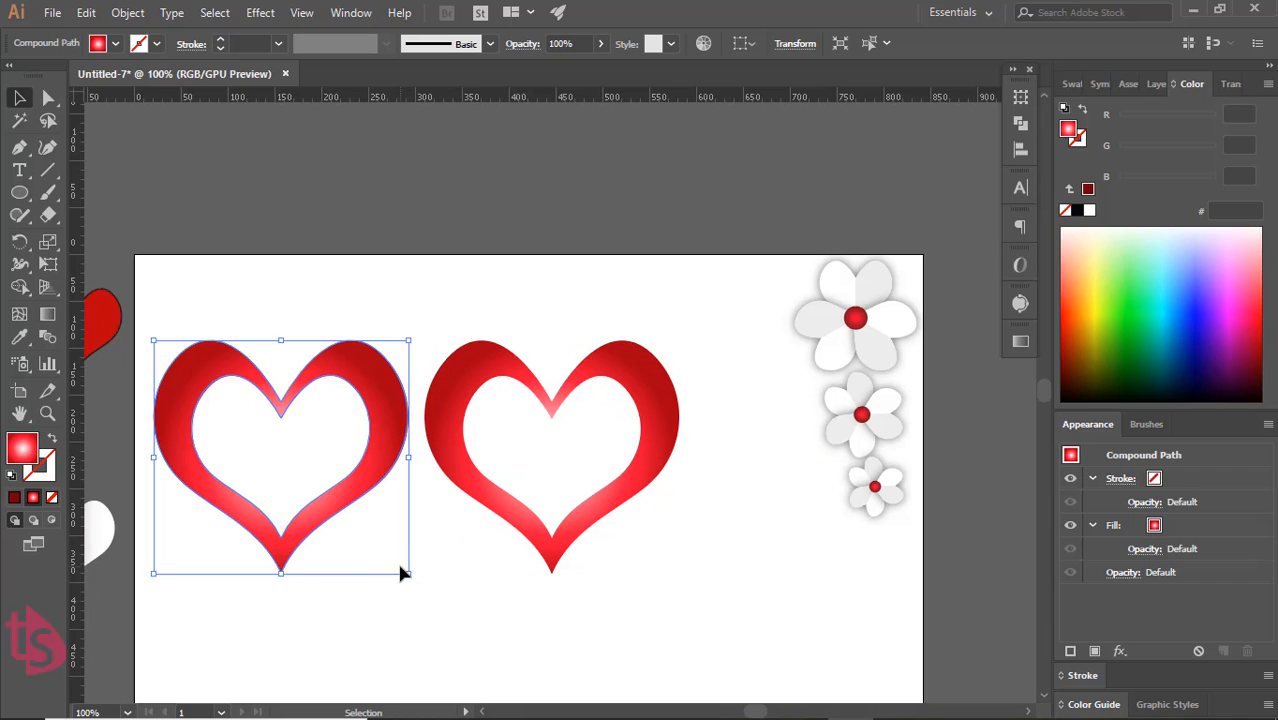
drag(410, 573, 100, 450)
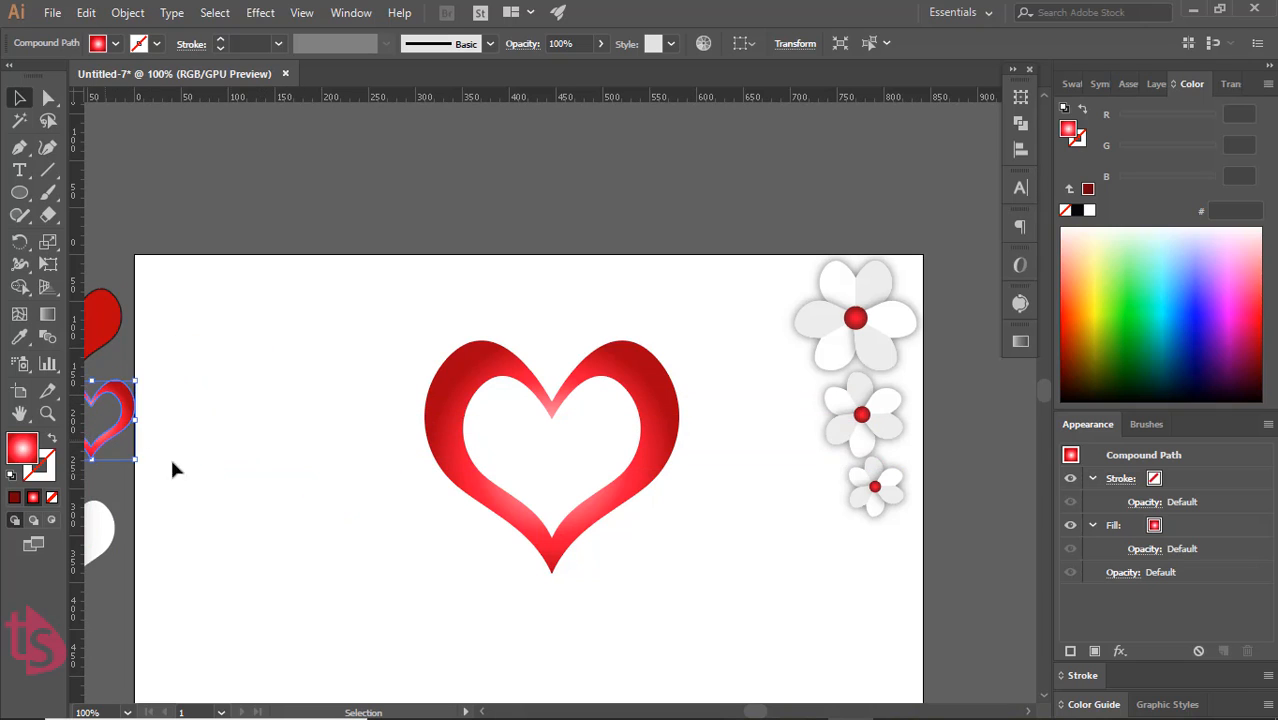
click(250, 480)
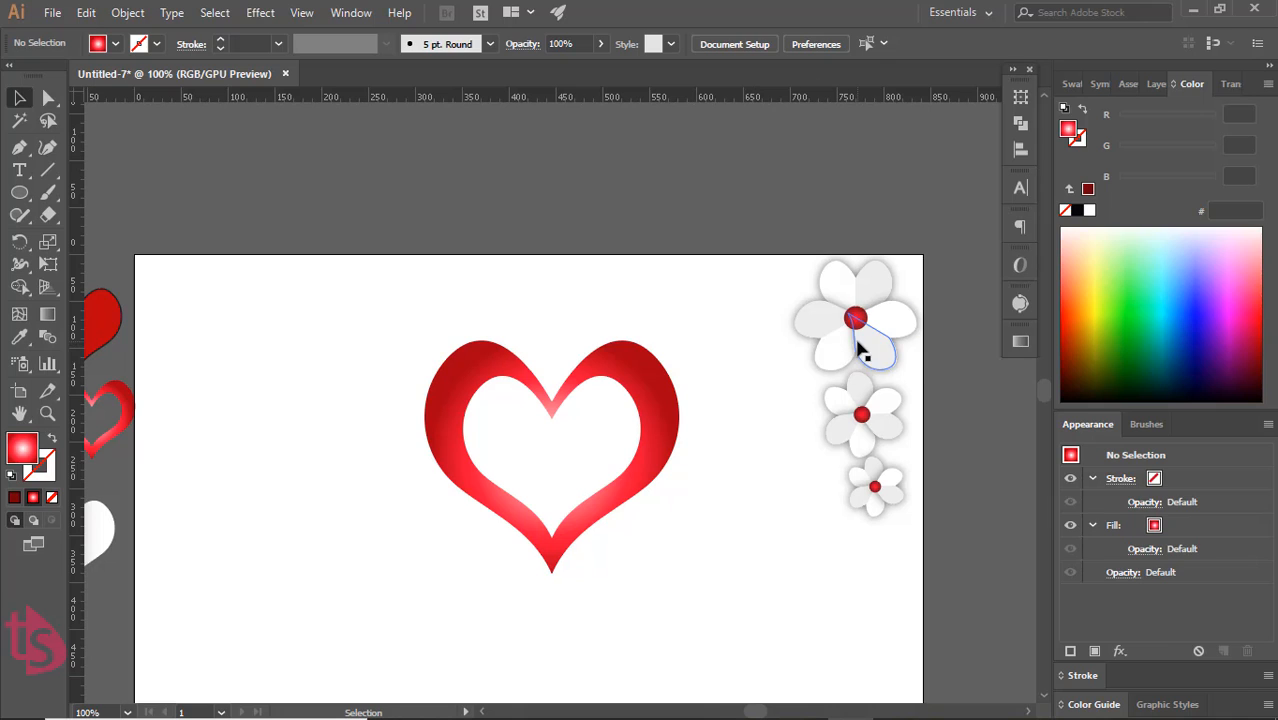
- Place the large flower over the upper-left lobe of the central red outline heart
click(865, 325)
drag(872, 357, 470, 410)
click(757, 510)
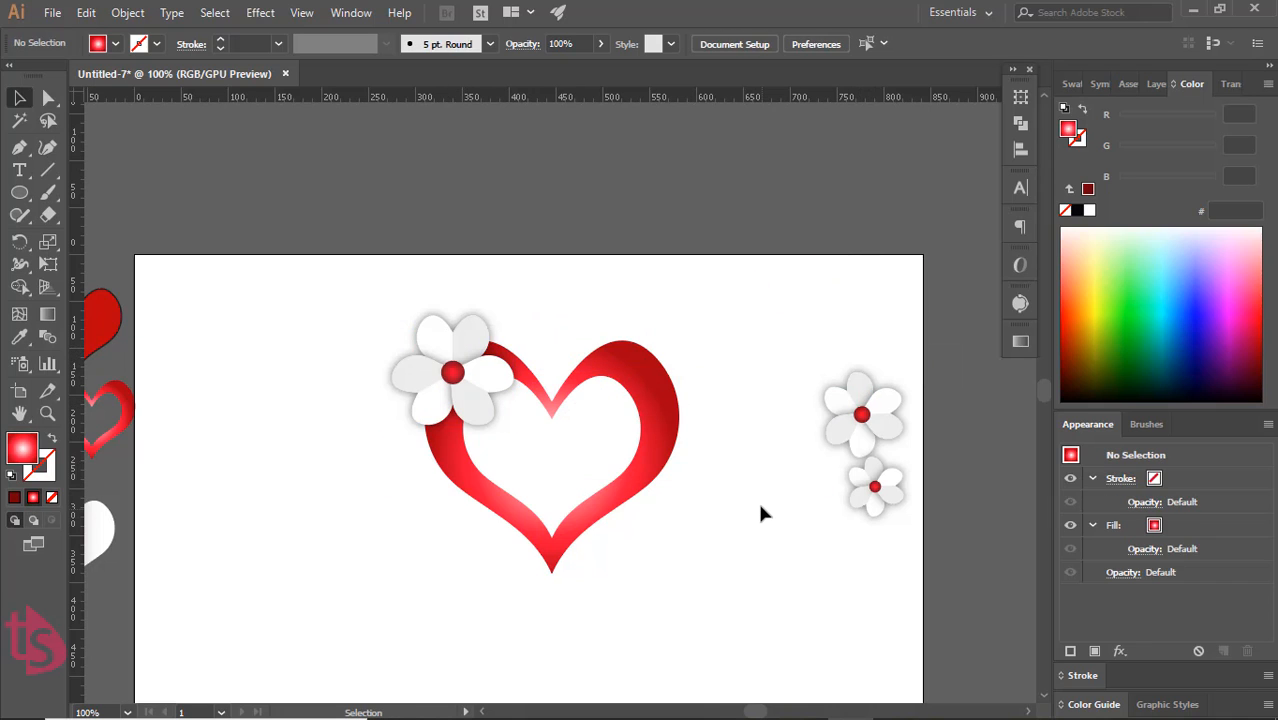
- Place the medium flower on the heart's lower-right side and the smallest flower just below it near the tip
drag(858, 442, 628, 510)
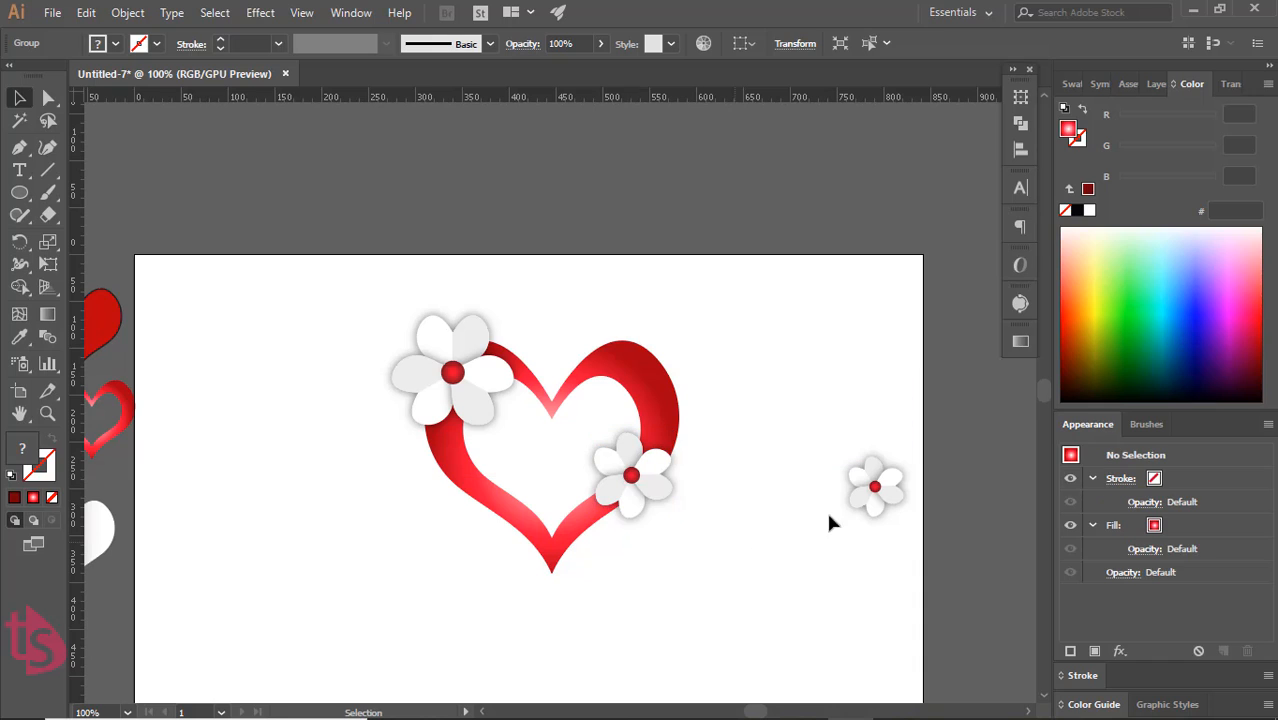
drag(880, 501, 575, 545)
scroll(575, 545, up, 2)
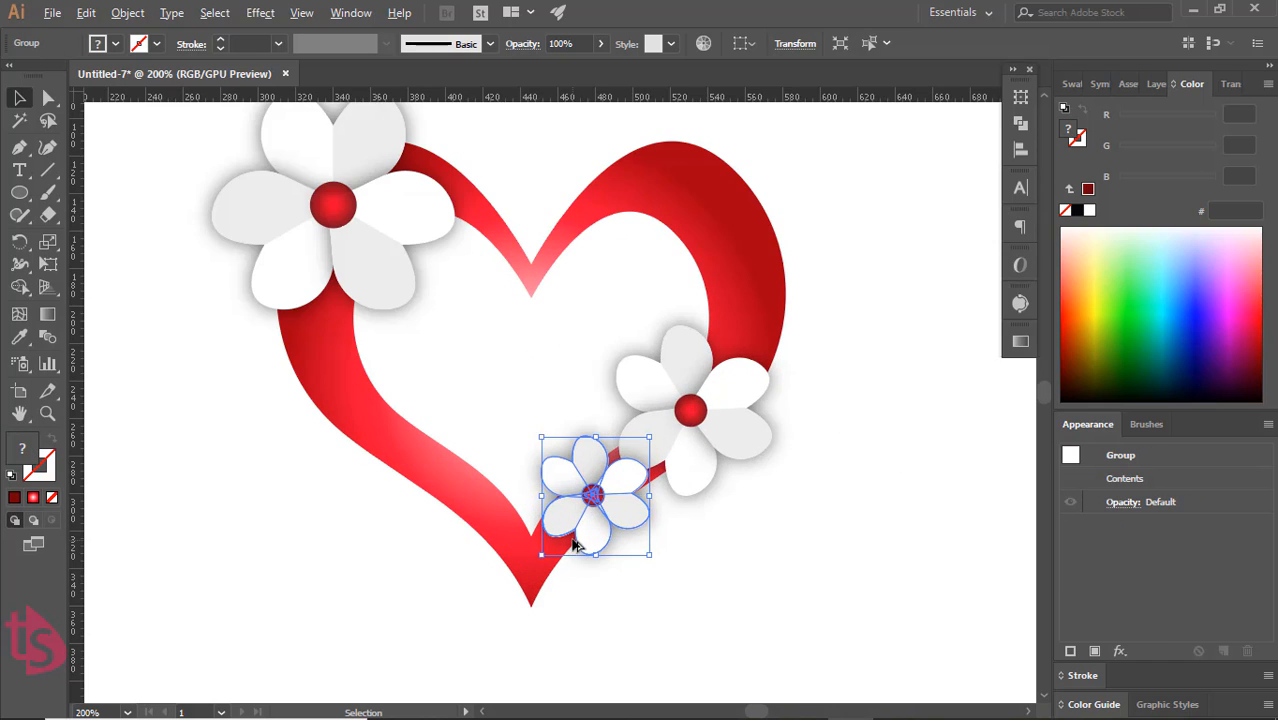
click(720, 560)
- Scale the medium flower on the heart's lower-right side down slightly around its centre
click(700, 478)
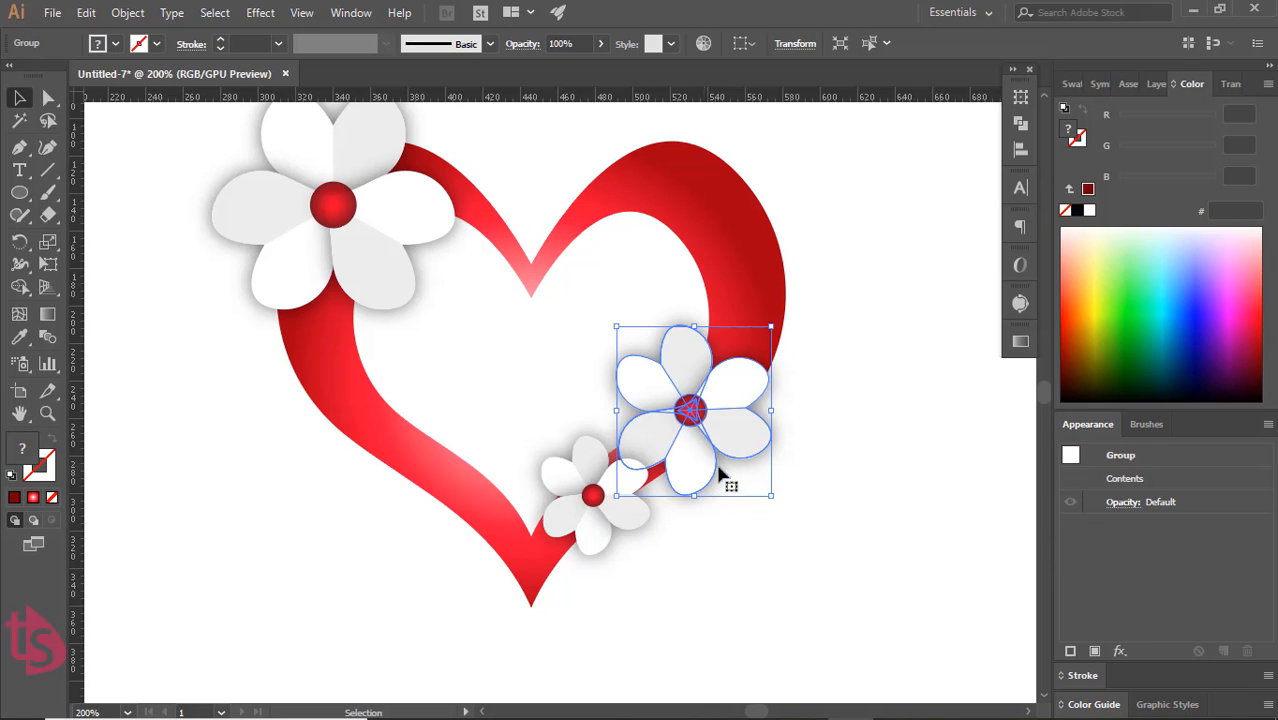
drag(770, 497, 753, 474)
click(810, 494)
- Move the smallest flower closer to the medium one, shrink it, and add an even smaller copy toward the heart's tip
drag(625, 491, 660, 469)
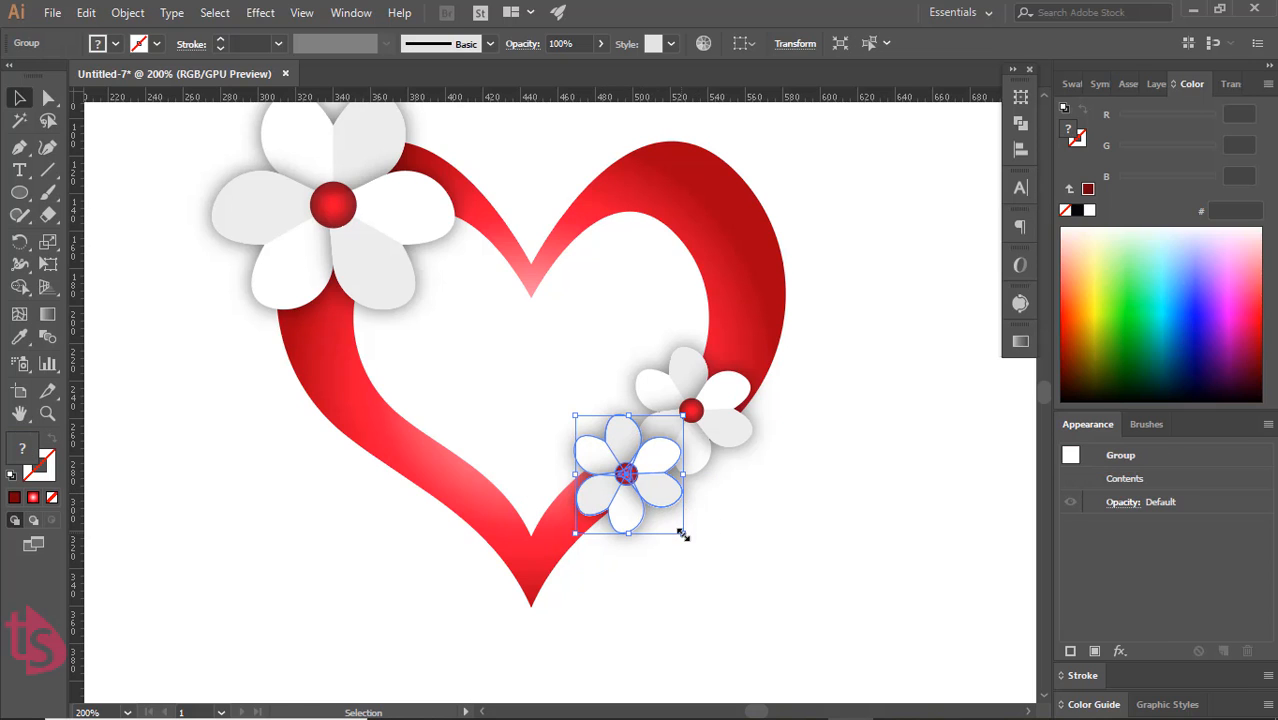
drag(682, 535, 587, 525)
click(757, 550)
click(691, 541)
click(636, 521)
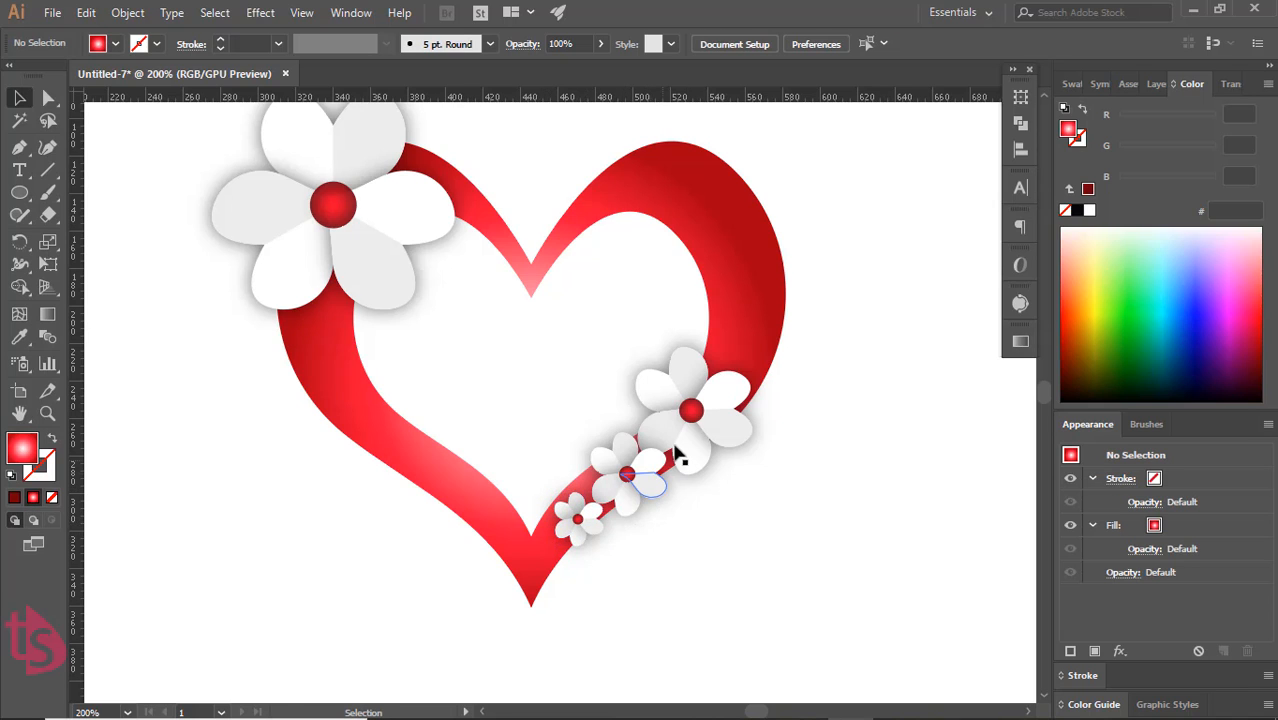
- Shift the three small flowers up and to the right so they form a tapering row along the heart's lower-right band
drag(678, 455, 682, 442)
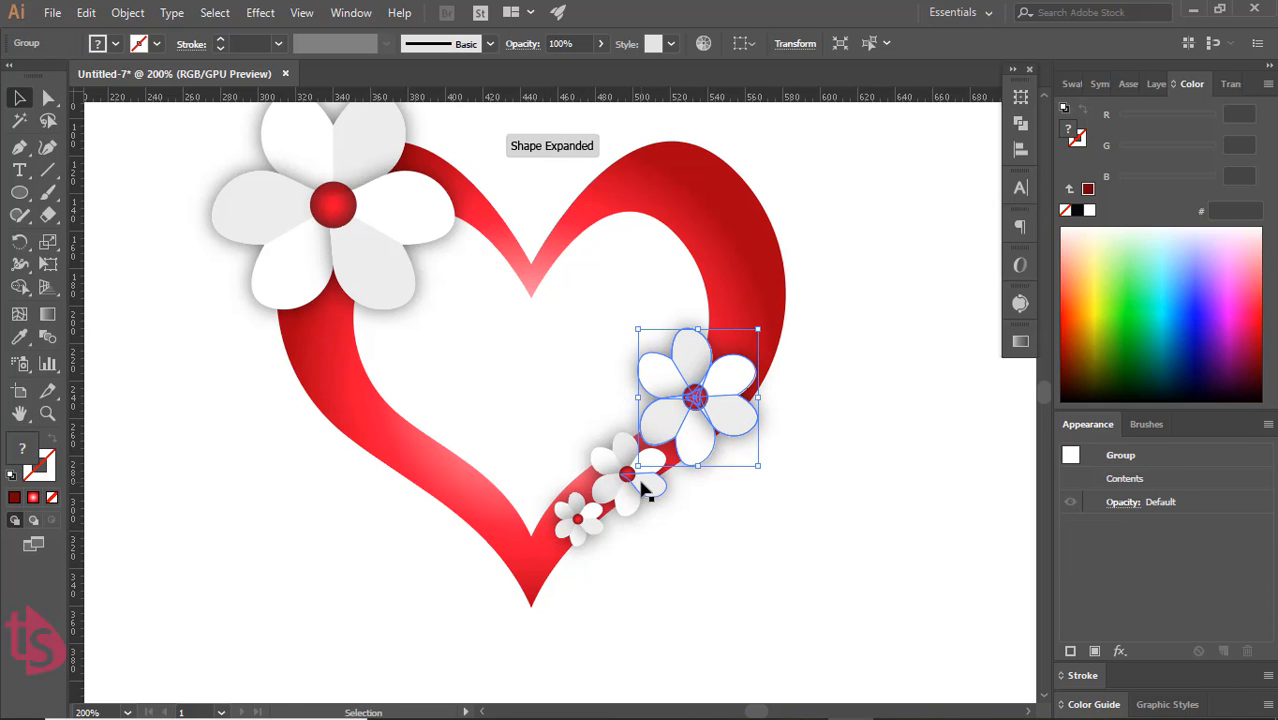
drag(642, 482, 653, 474)
click(717, 501)
drag(574, 520, 597, 511)
click(730, 557)
scroll(735, 553, up, 2)
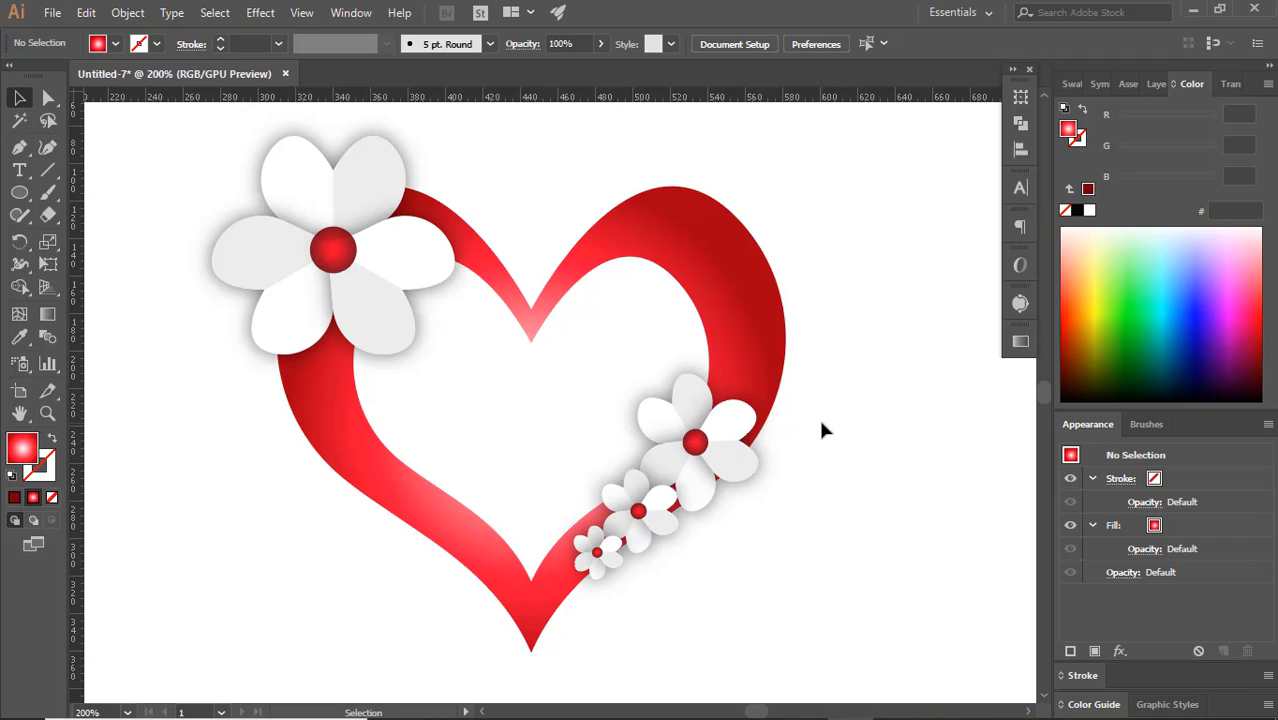
- Add a Drop Shadow effect to the red outline heart with preview on and lower its opacity to 49%
click(748, 335)
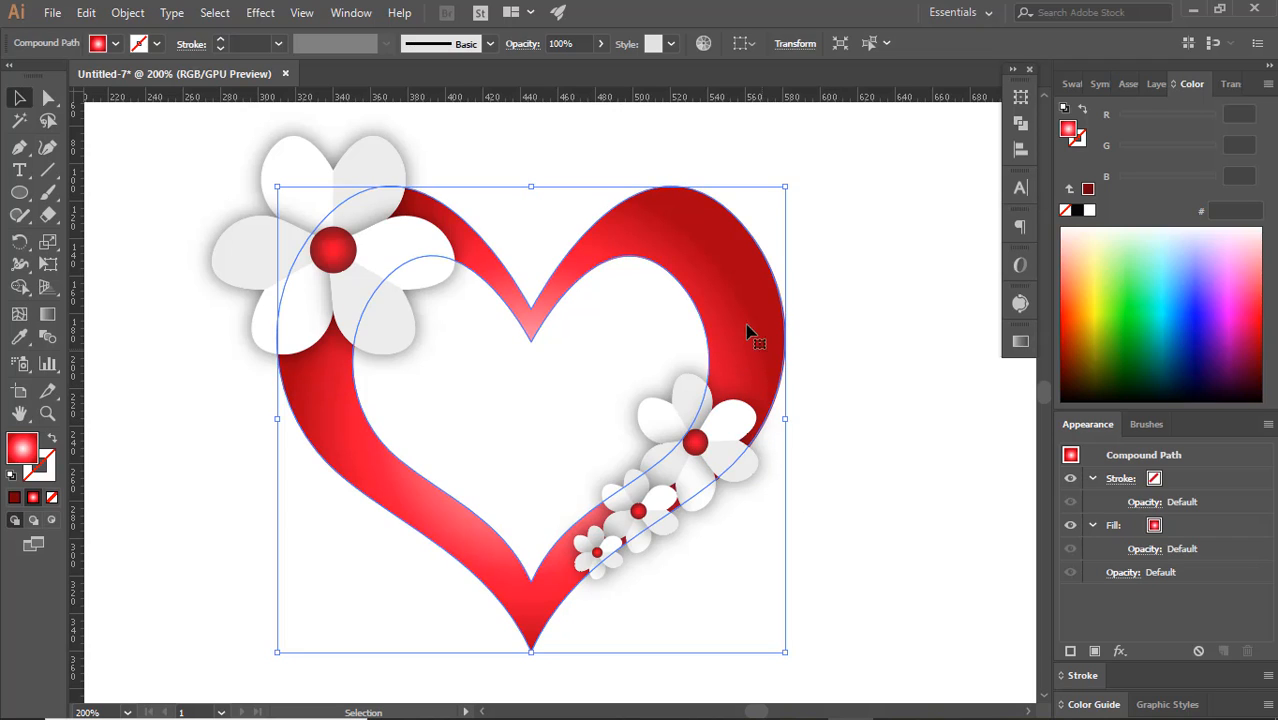
click(1120, 651)
mouse_move(1160, 360)
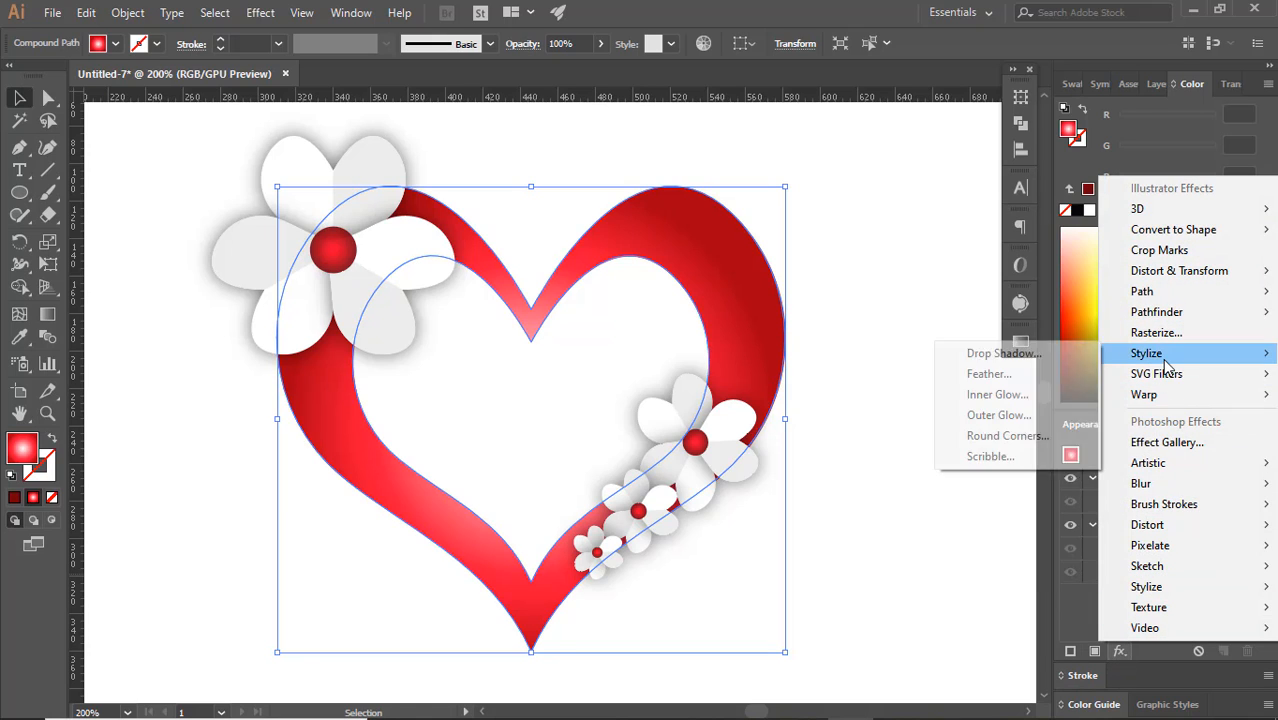
click(1003, 353)
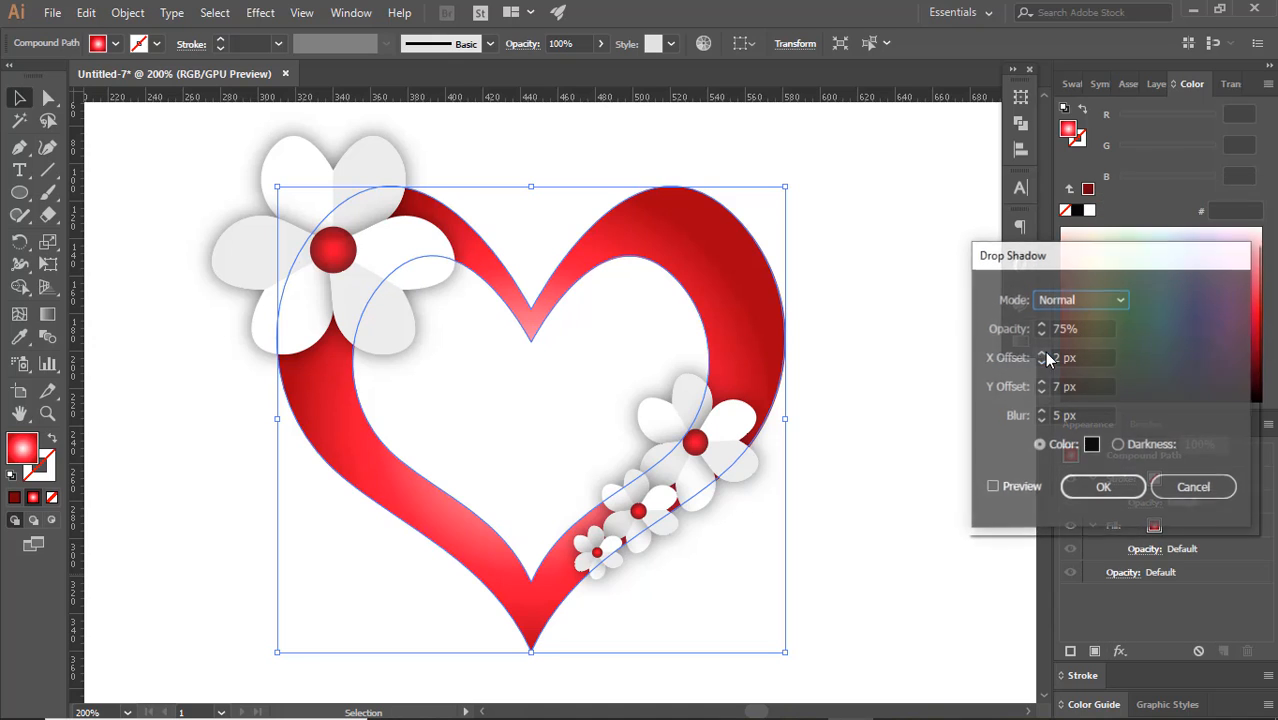
click(1031, 487)
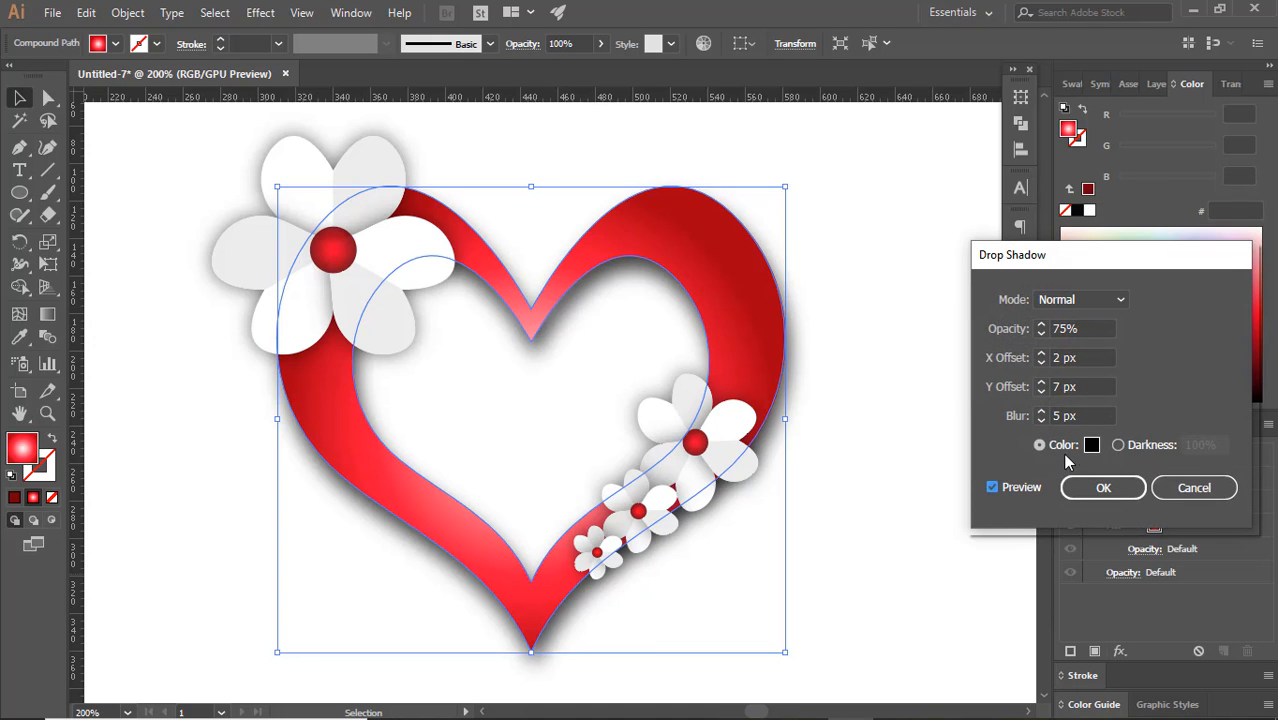
click(1042, 338)
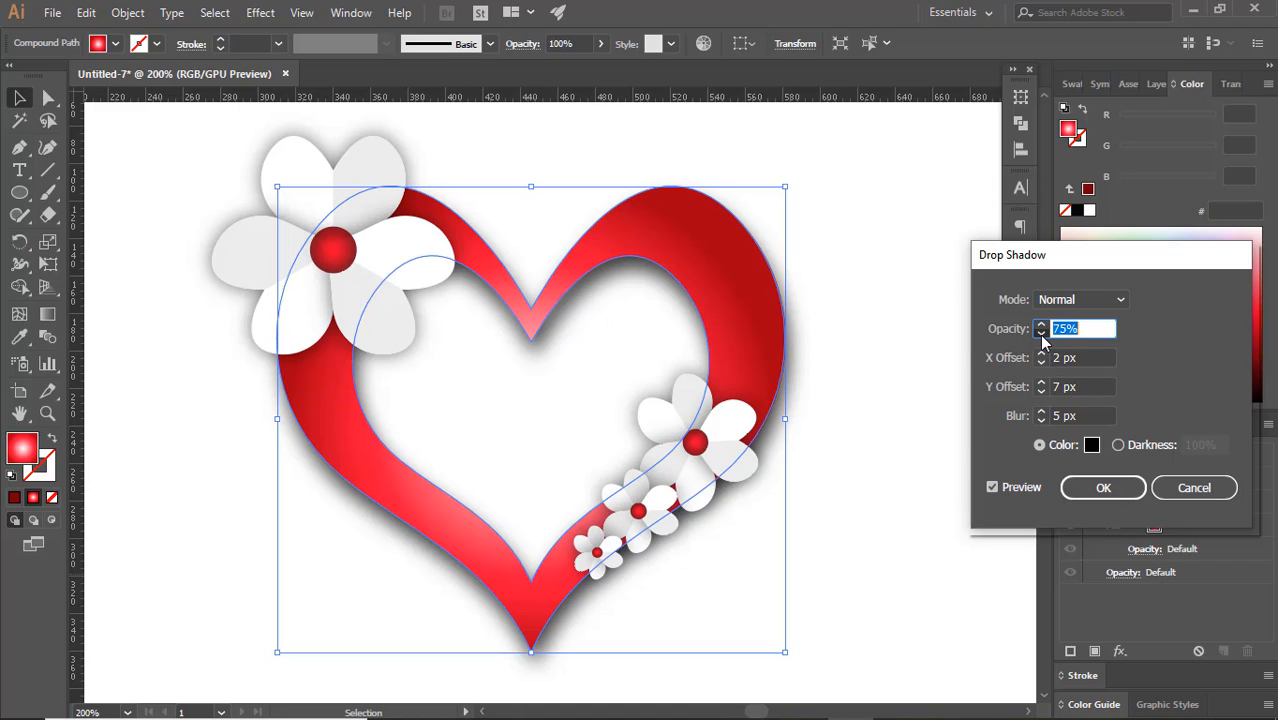
click(1042, 338)
click(1042, 338)
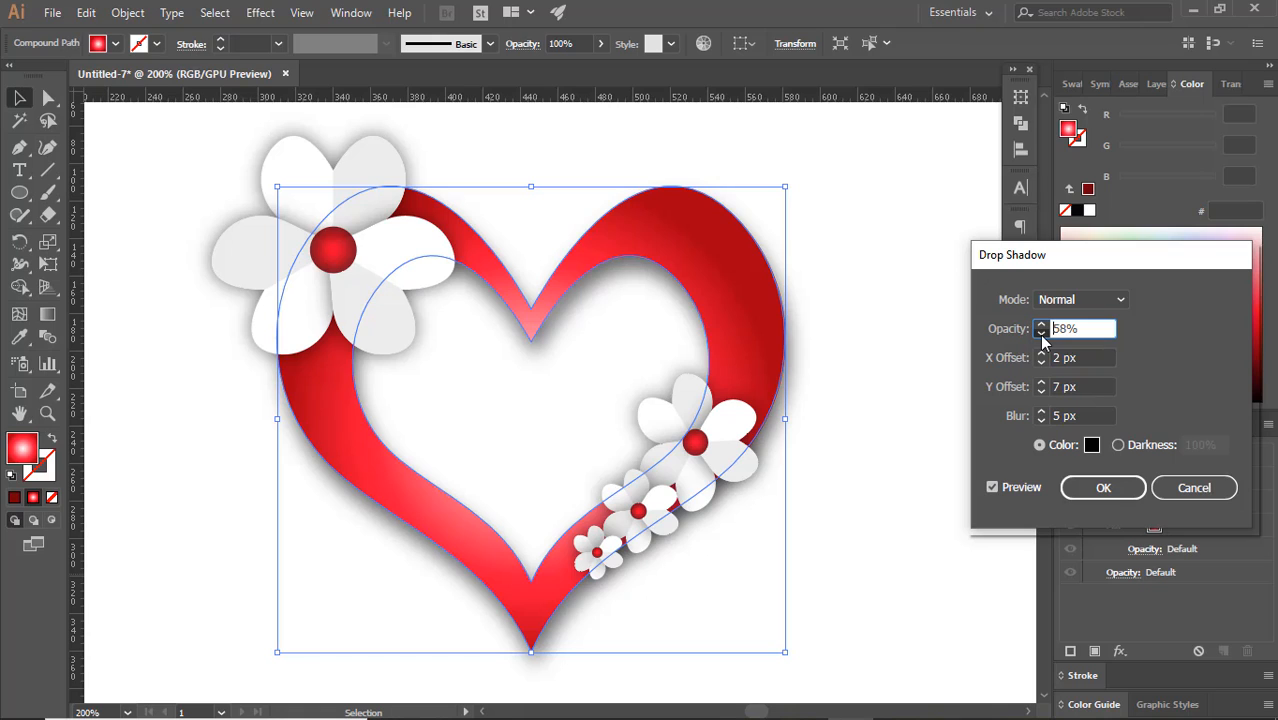
click(1041, 333)
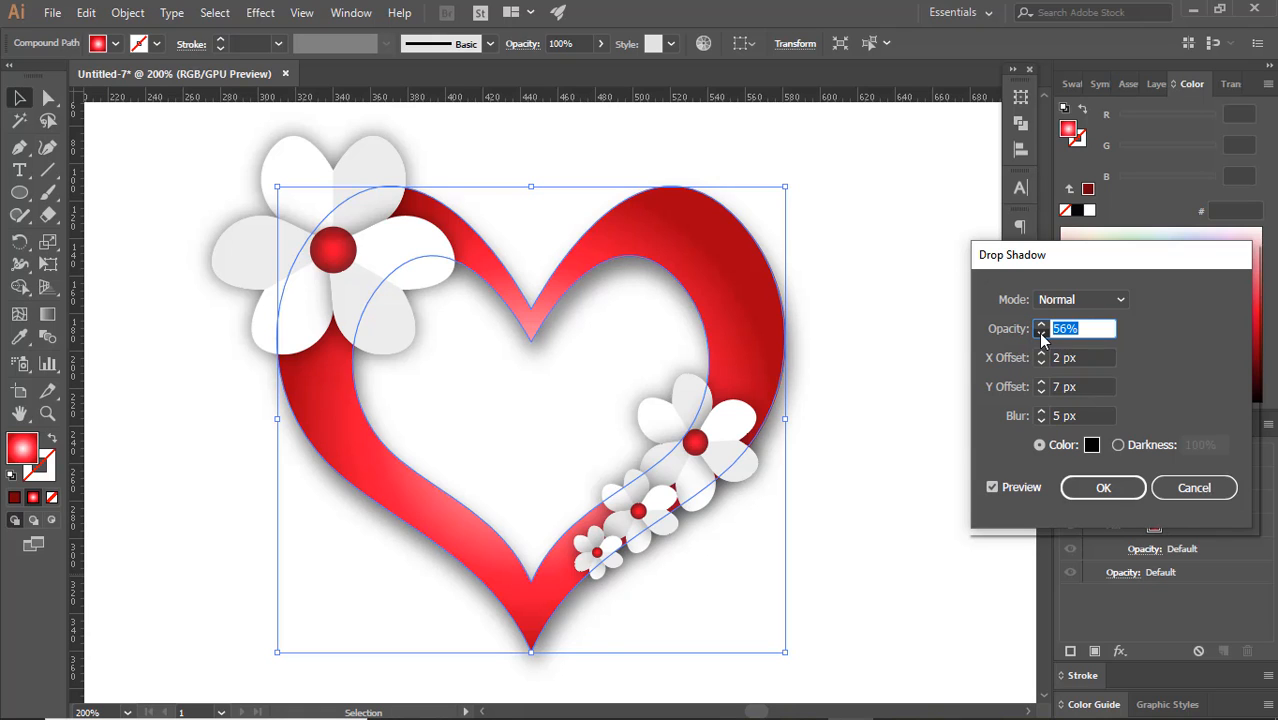
- Set the drop shadow's blend mode to Screen and apply the effect to the heart
click(1092, 302)
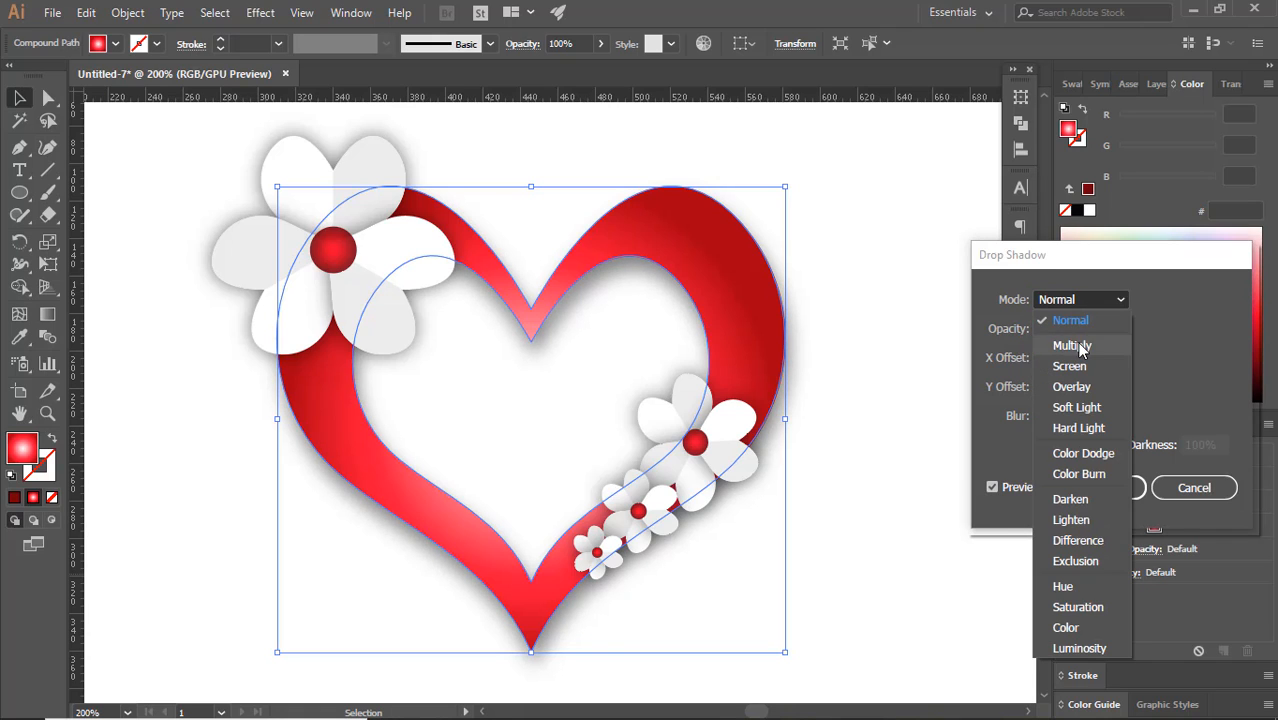
click(1076, 346)
click(1100, 308)
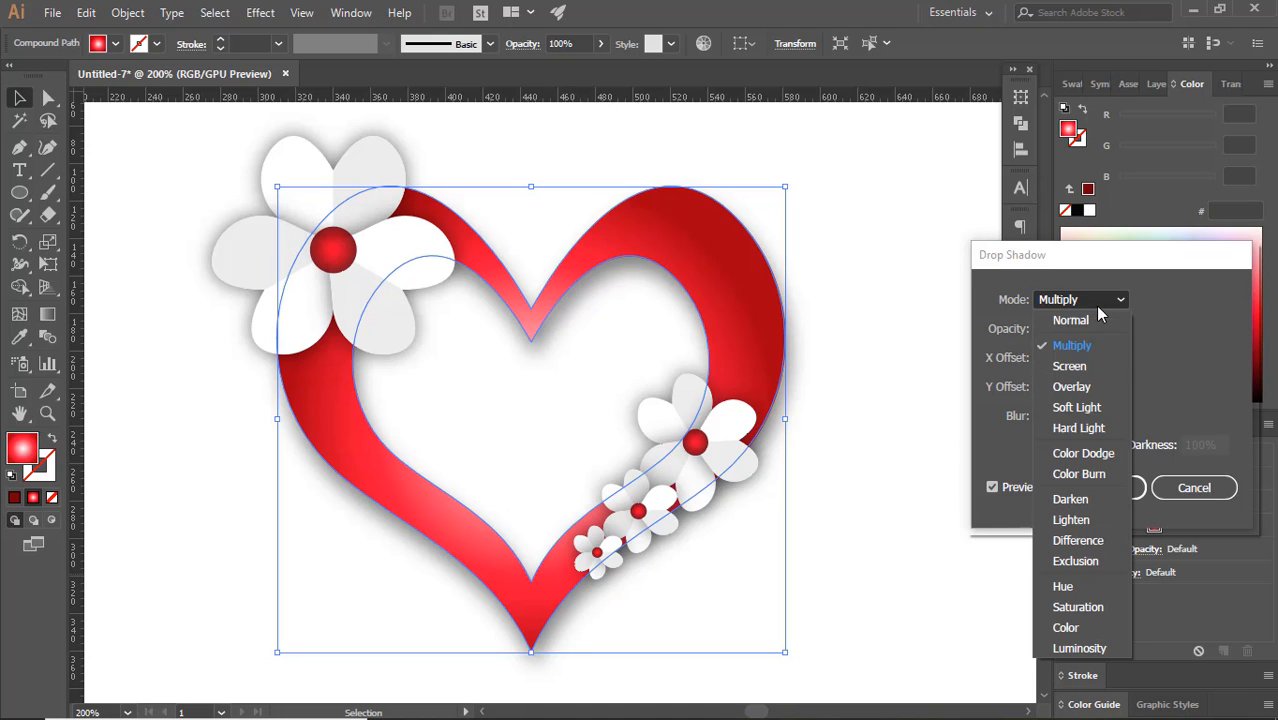
click(1077, 367)
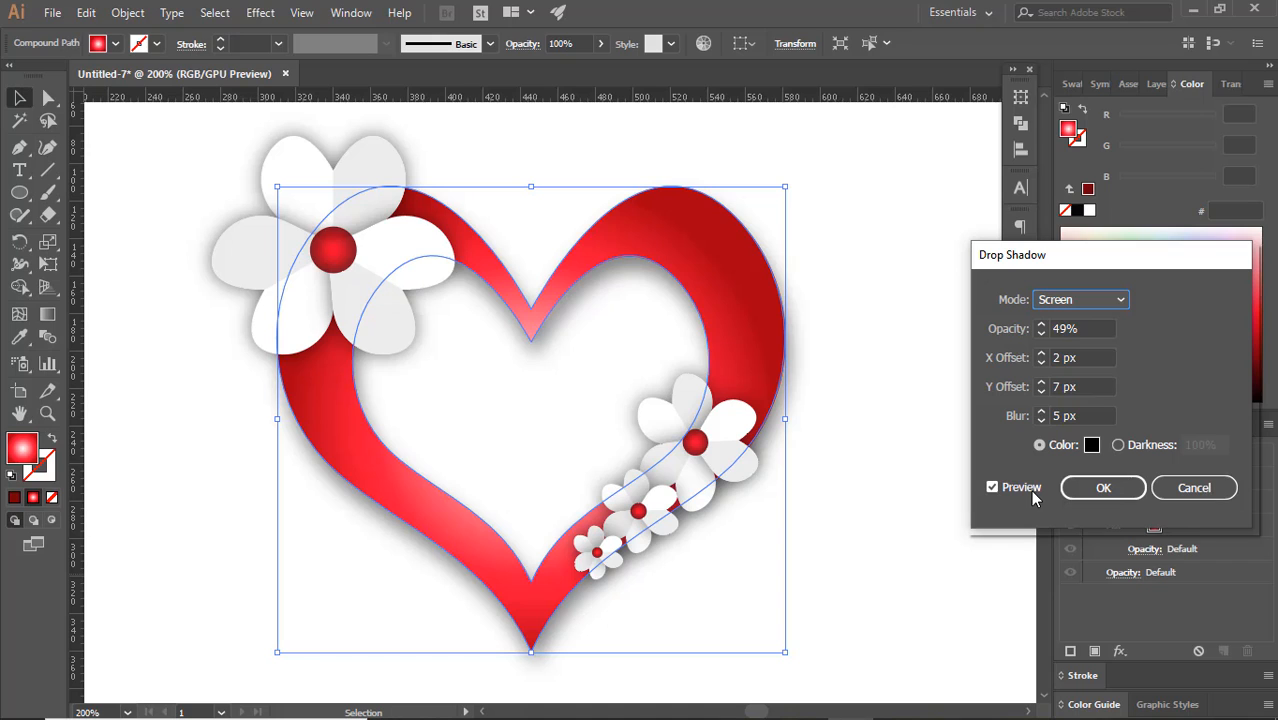
click(1100, 488)
click(857, 527)
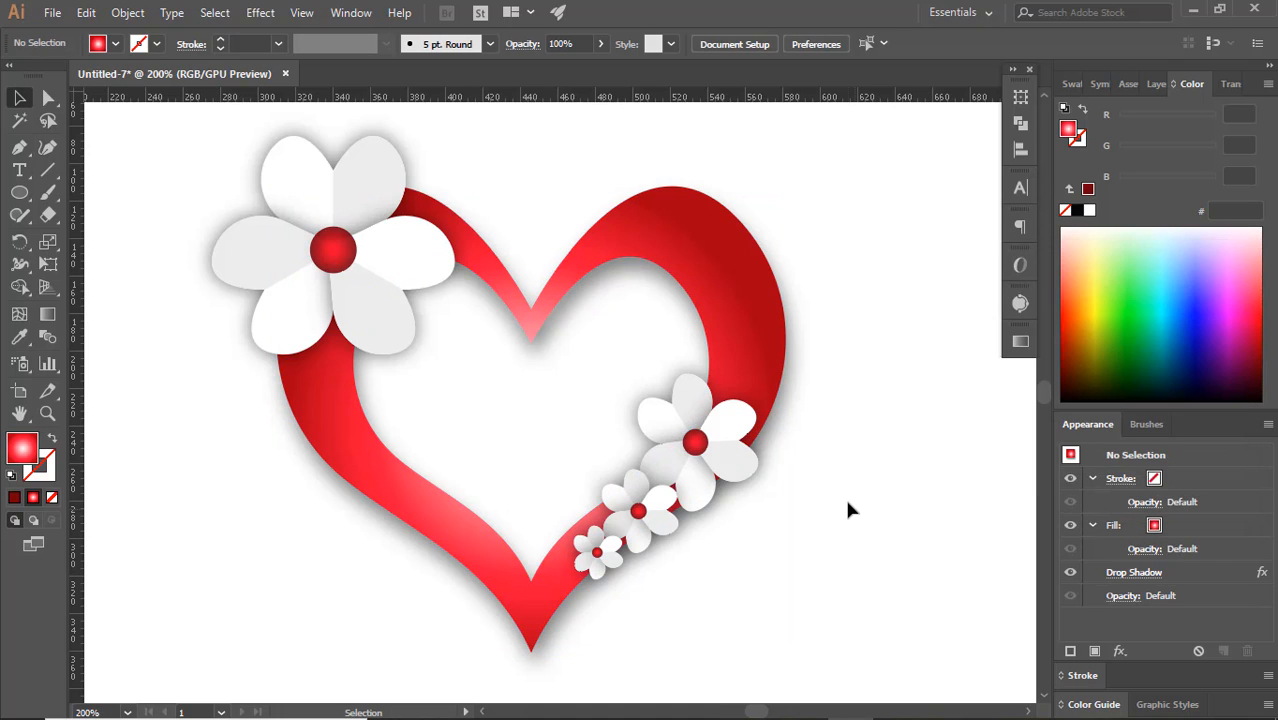
- Move the whole flower-decorated heart to the artboard's left side and place a copy of the bare heart to its right
scroll(840, 490, down, 2)
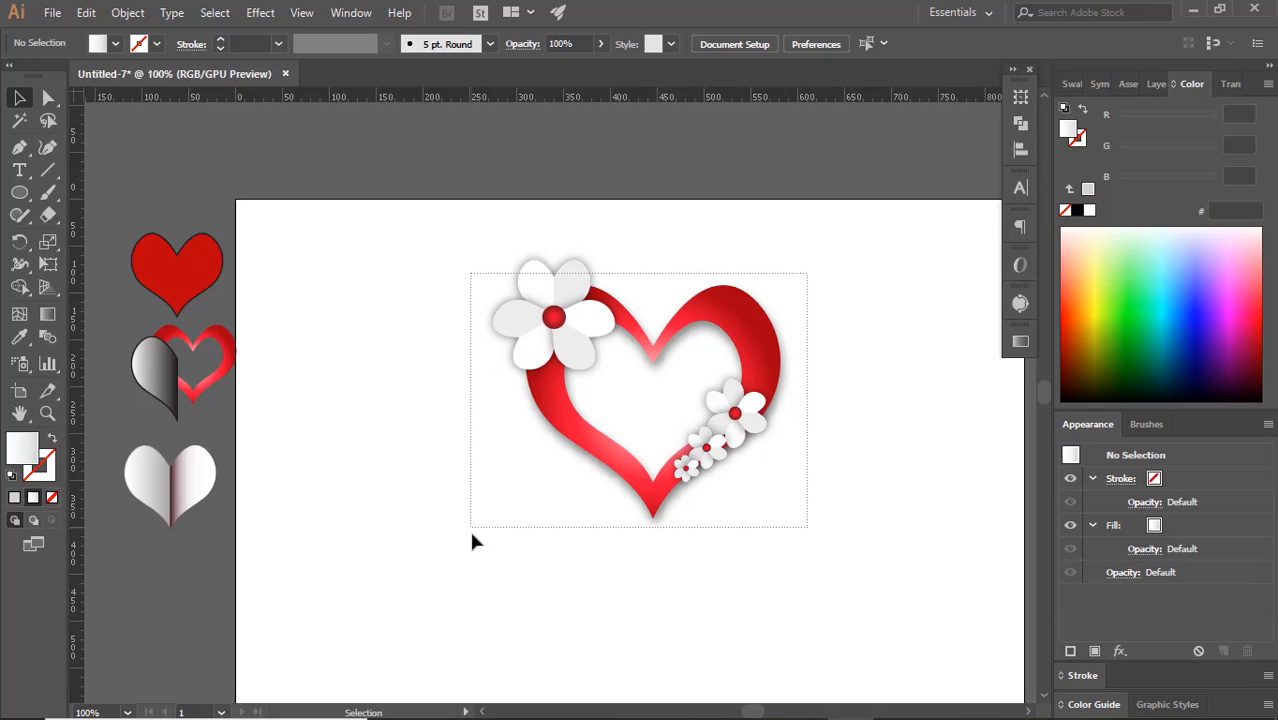
drag(471, 534, 470, 553)
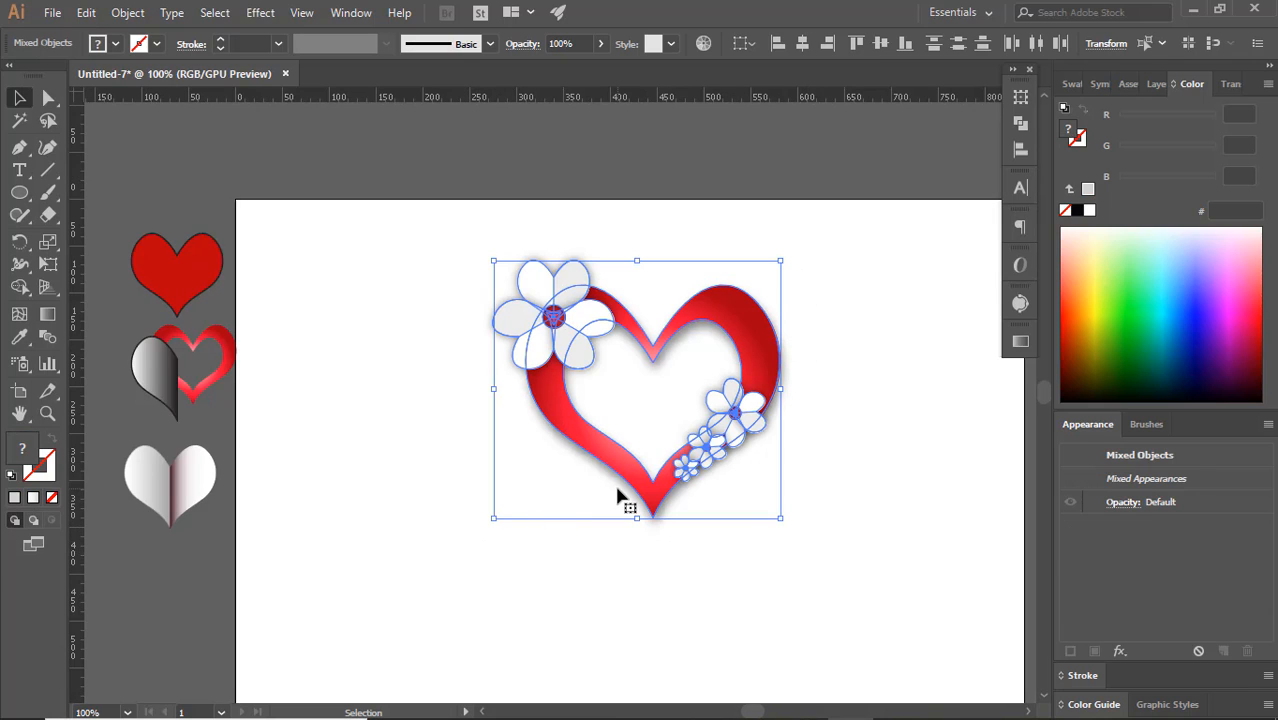
drag(668, 487, 779, 474)
click(742, 559)
click(850, 560)
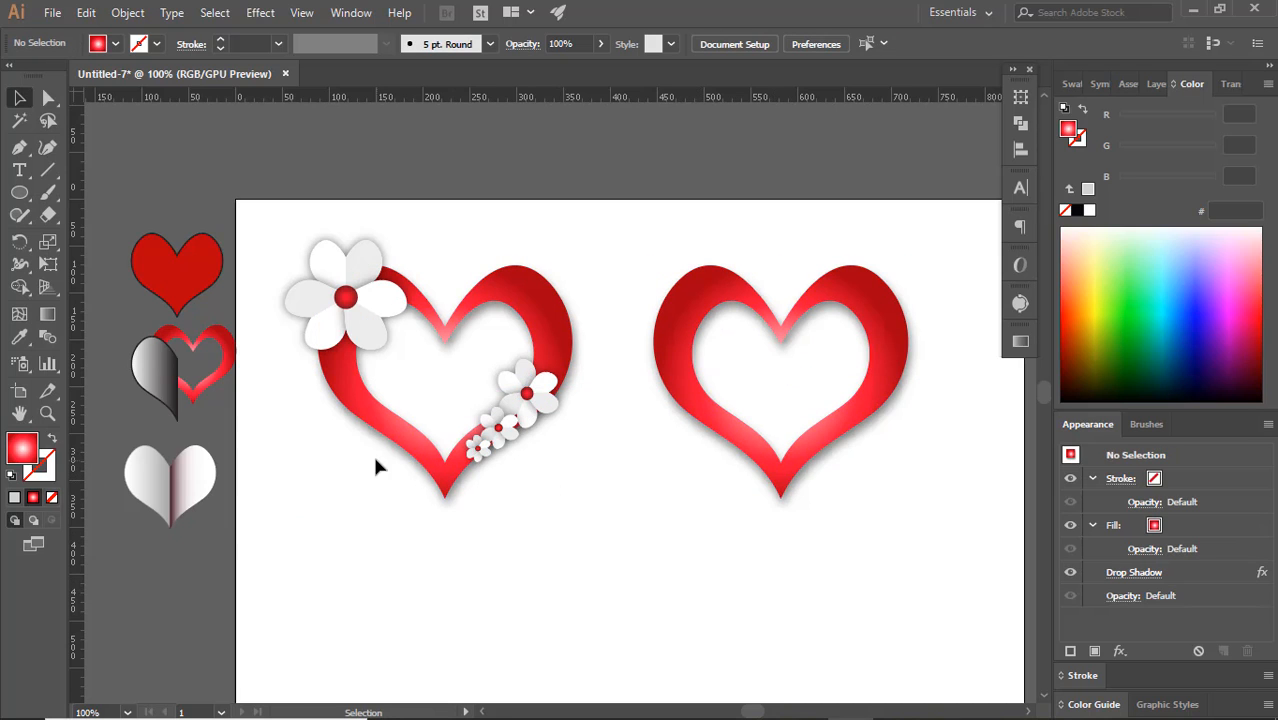
- Copy the largest flower of the lower-right row onto the second heart, just above its bottom tip
click(530, 398)
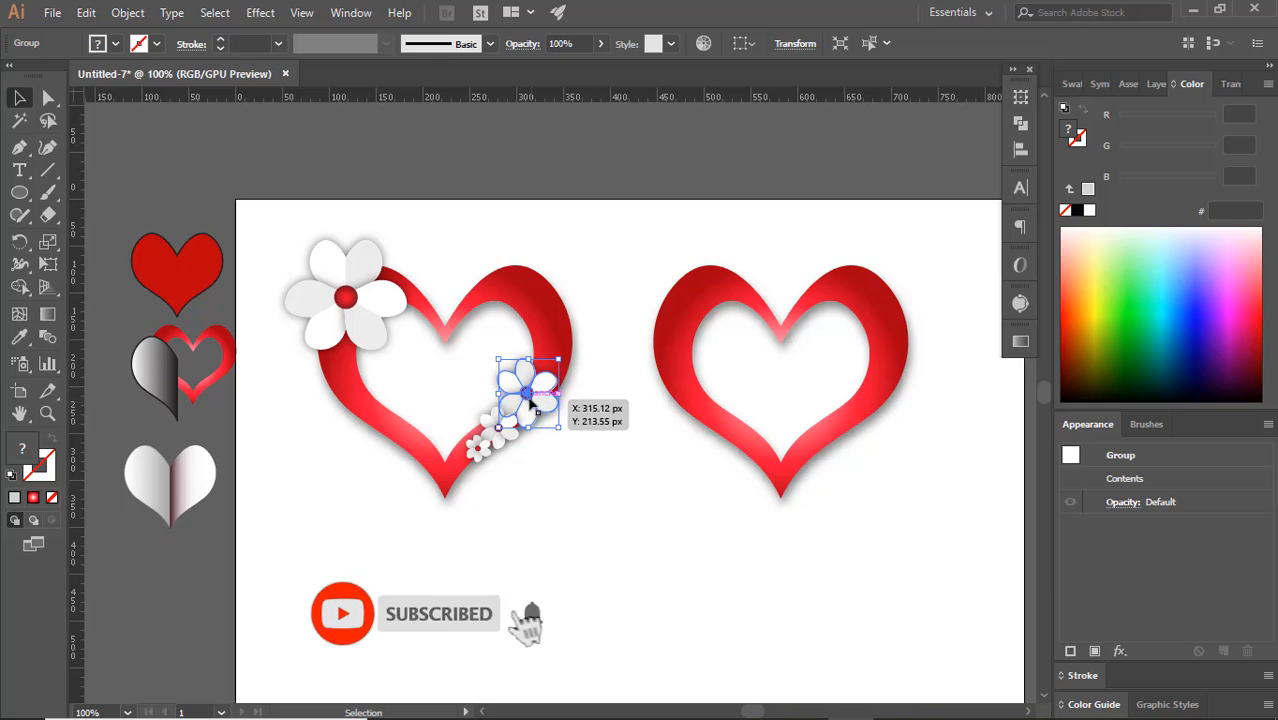
drag(530, 400, 801, 463)
click(592, 445)
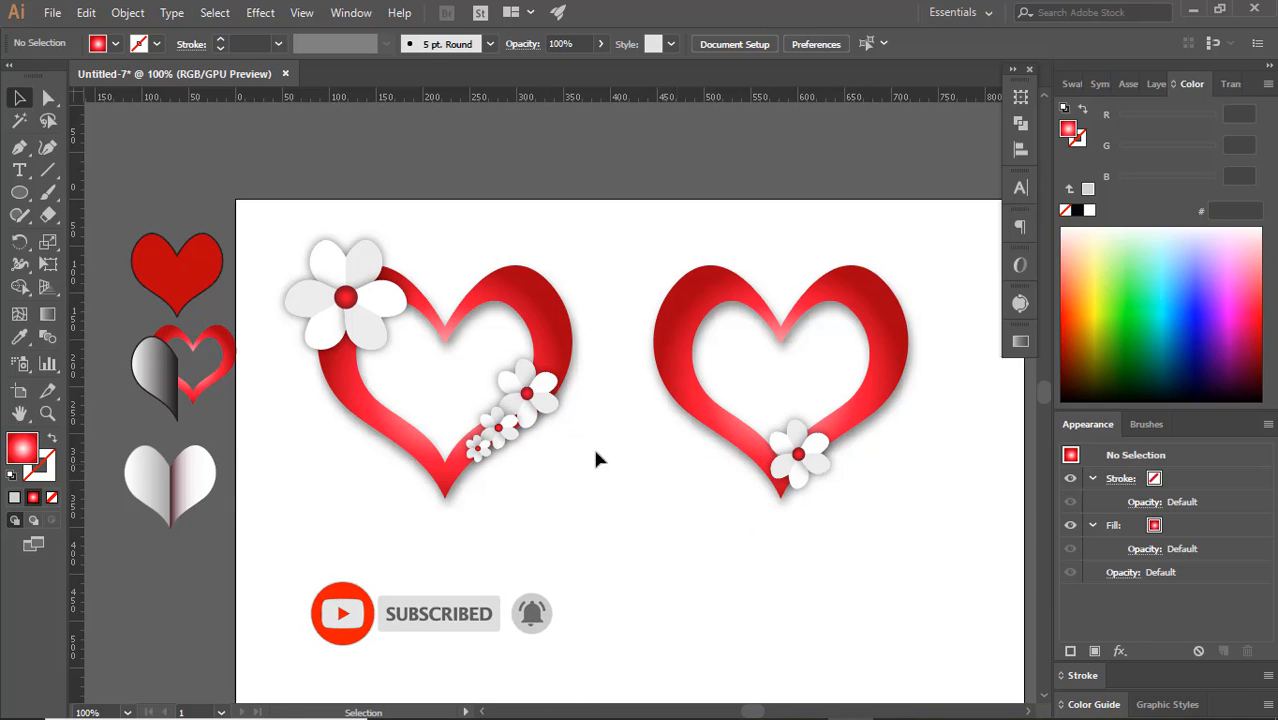
- Copy the middle flower of the row onto the second heart, up and to the right of its first flower
click(498, 428)
drag(505, 428, 849, 440)
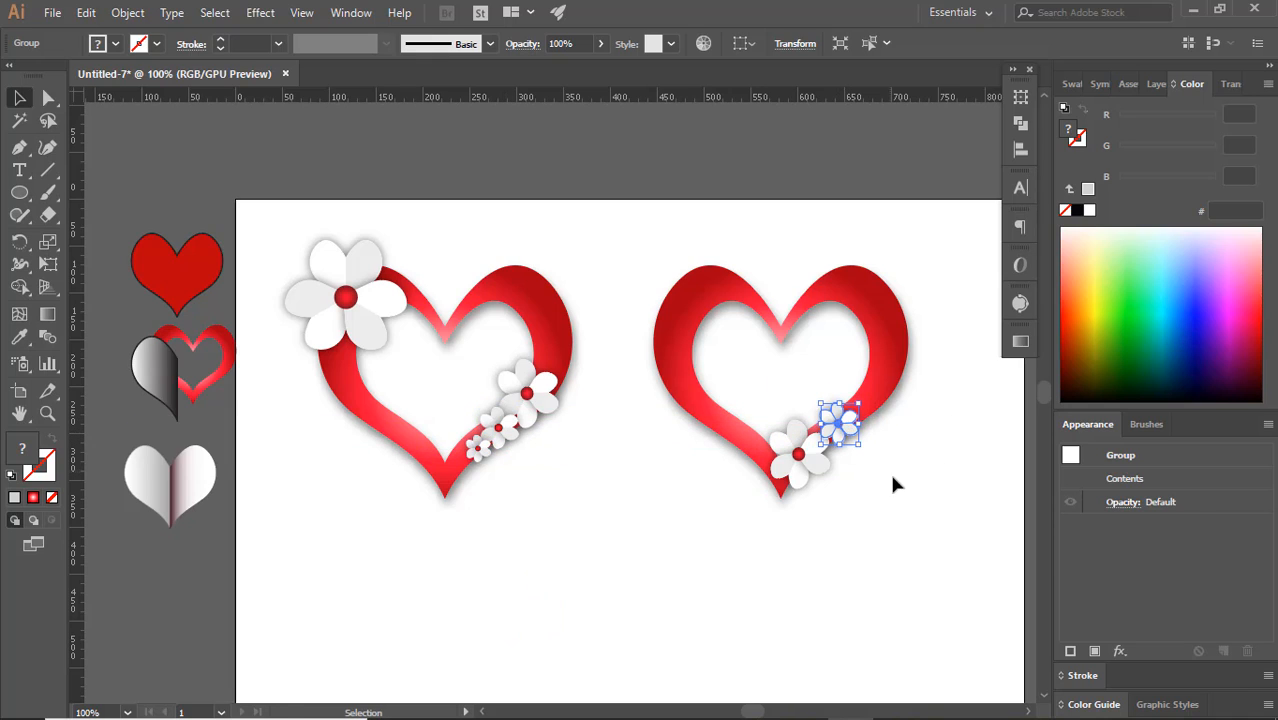
click(880, 470)
- Copy the smallest flower of the row onto the second heart, up and to the right of its middle flower
click(485, 450)
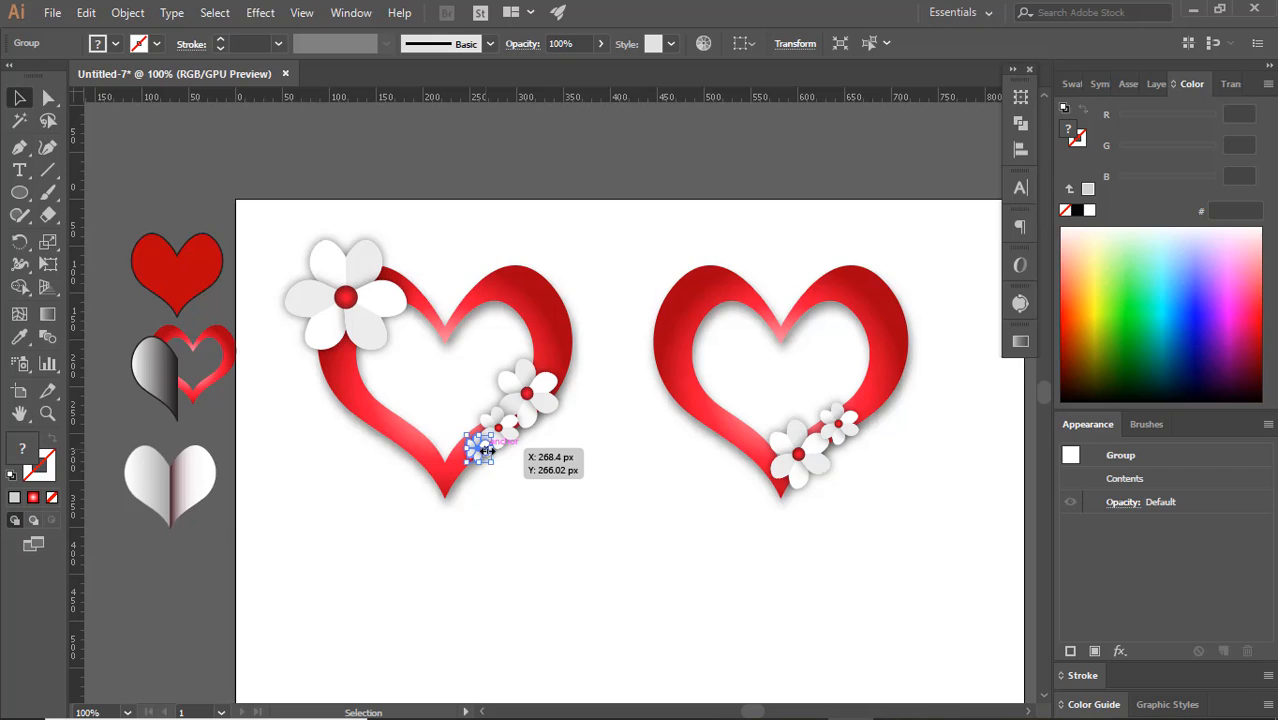
drag(484, 455, 865, 395)
click(912, 455)
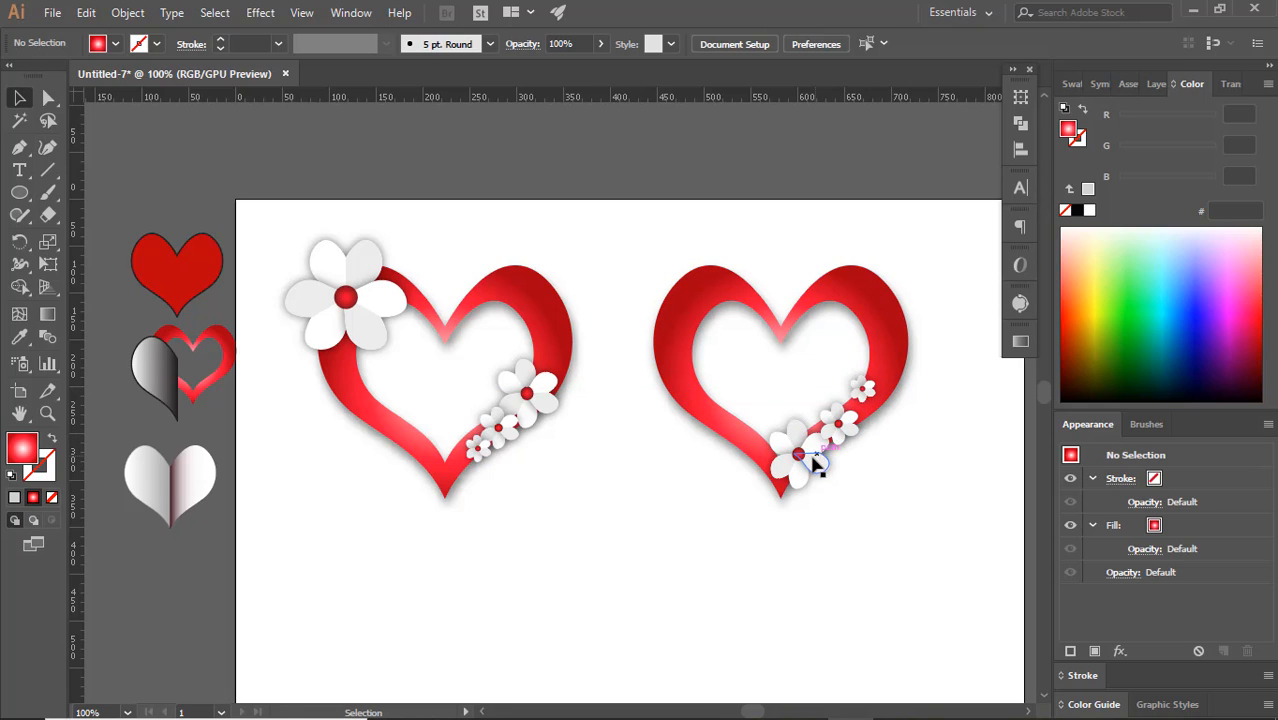
- Adjust the positions of the second heart's three lower-right flowers so they form an evenly spaced row along its edge
drag(840, 430, 853, 419)
click(892, 445)
mouse_move(815, 478)
mouse_down()
mouse_move(826, 460)
mouse_move(820, 472)
mouse_up()
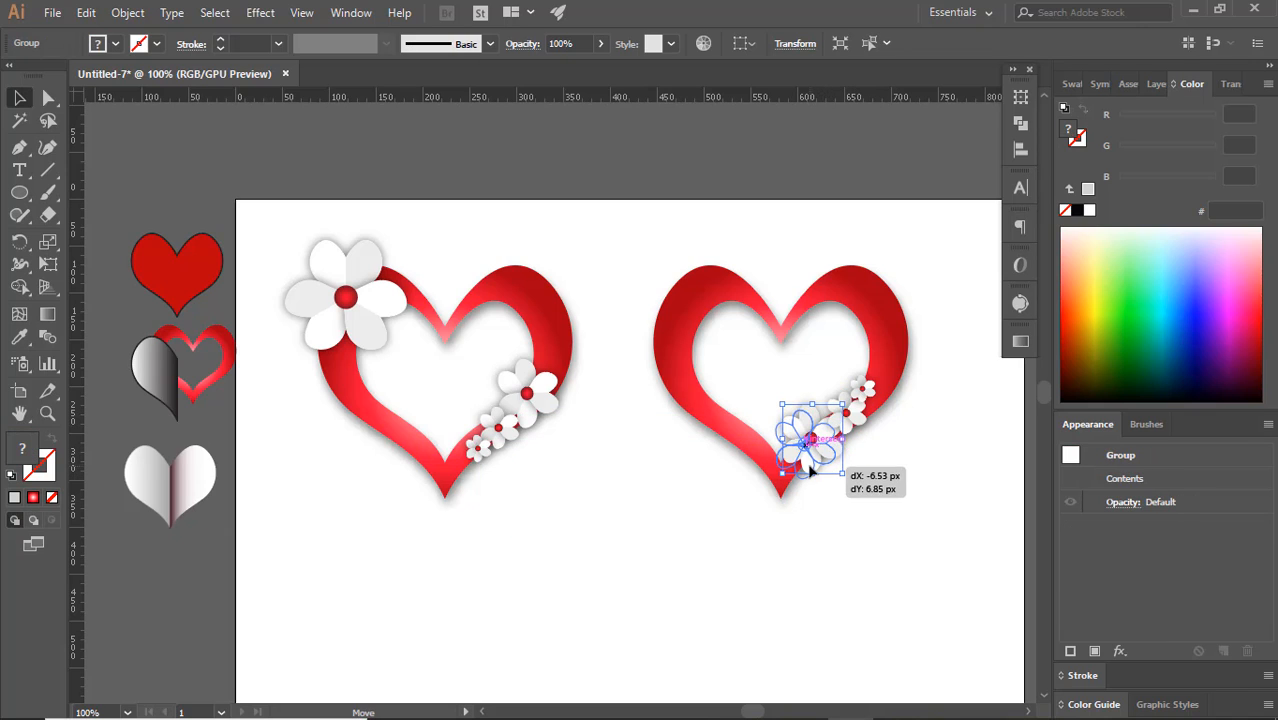
click(862, 468)
mouse_move(872, 395)
mouse_down()
mouse_move(868, 374)
mouse_move(865, 387)
mouse_up()
click(918, 425)
click(900, 476)
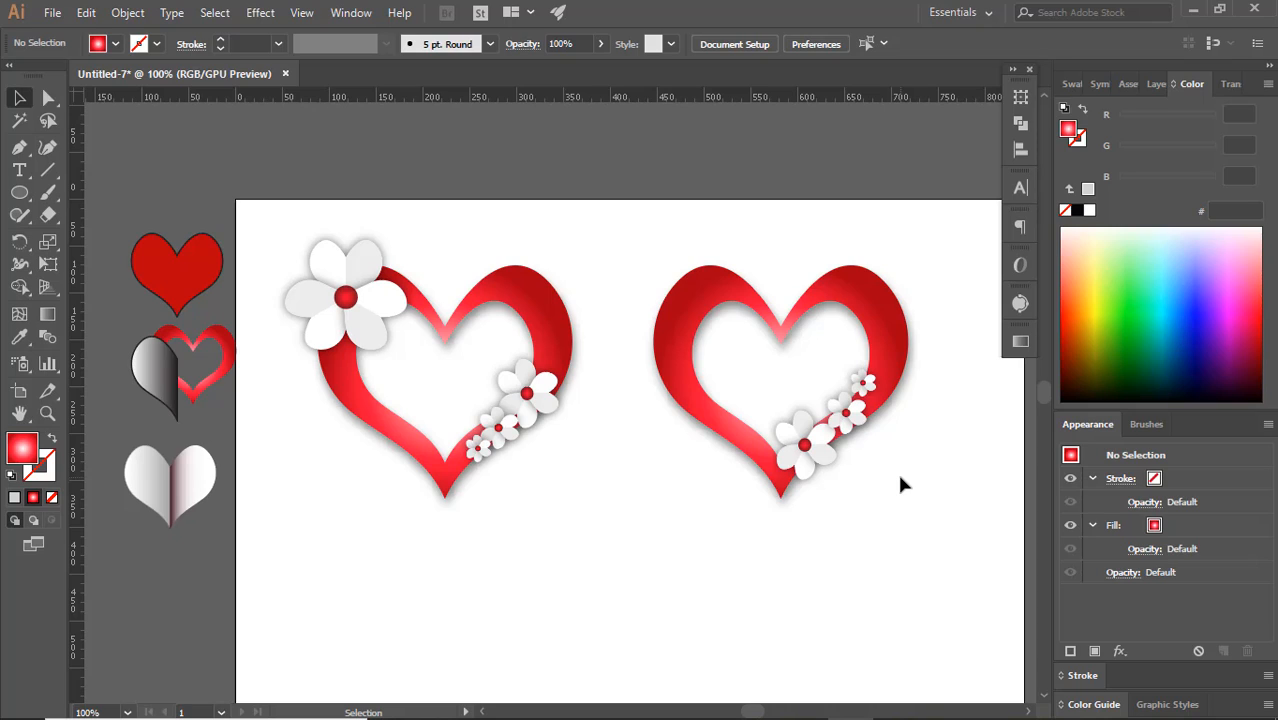
- Copy the large flower from the first heart onto the upper-left lobe of the second heart
click(381, 342)
scroll(698, 477, down, 1)
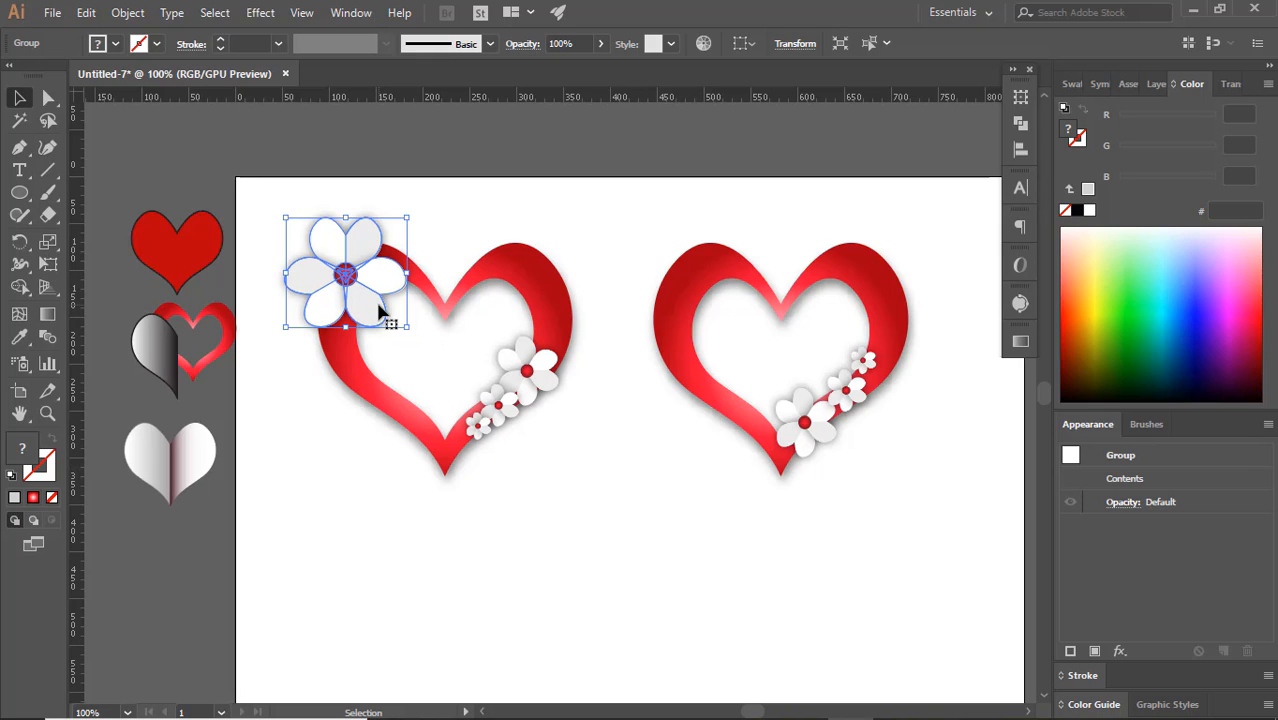
drag(380, 314, 725, 328)
click(690, 531)
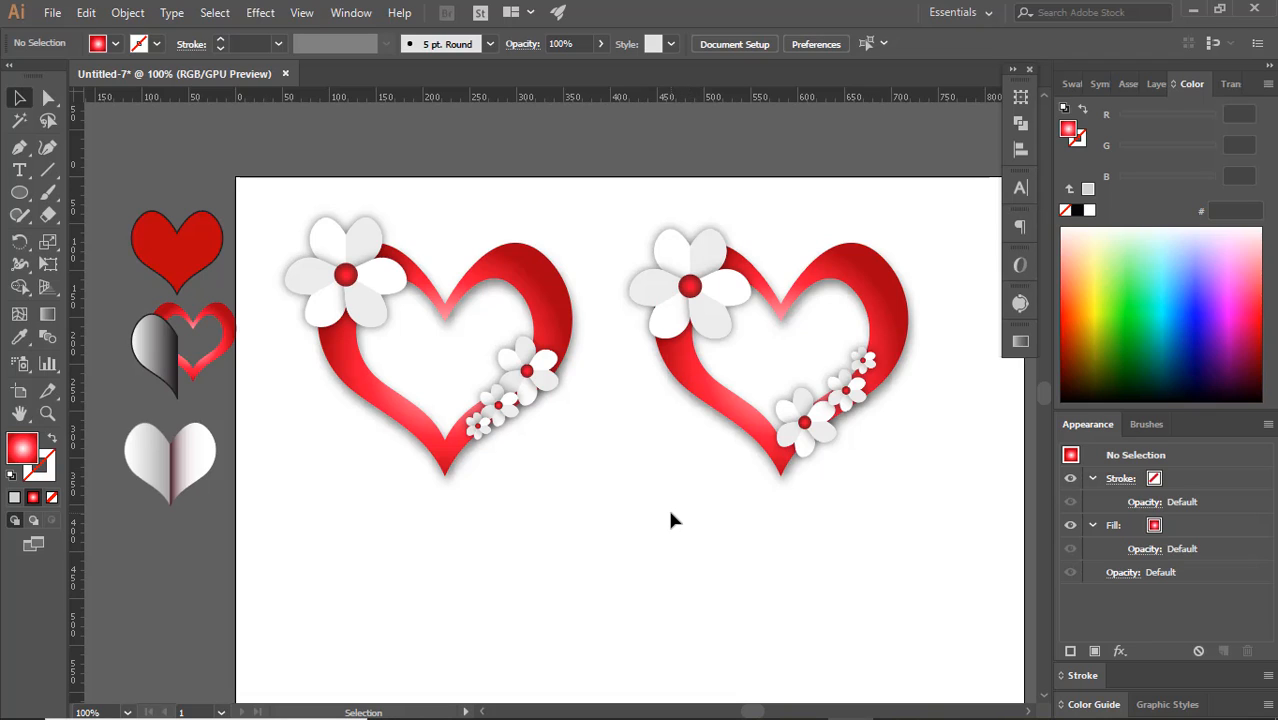
- Group the second heart together with all of its flowers
scroll(671, 513, down, 1)
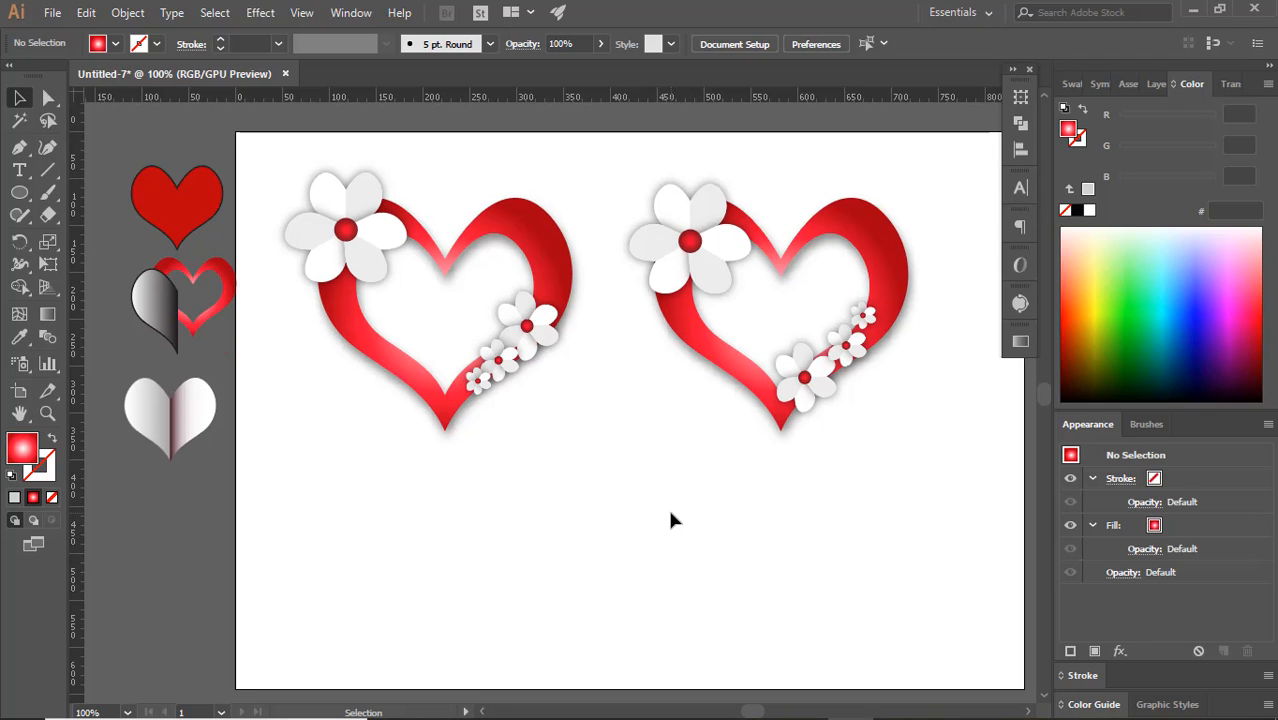
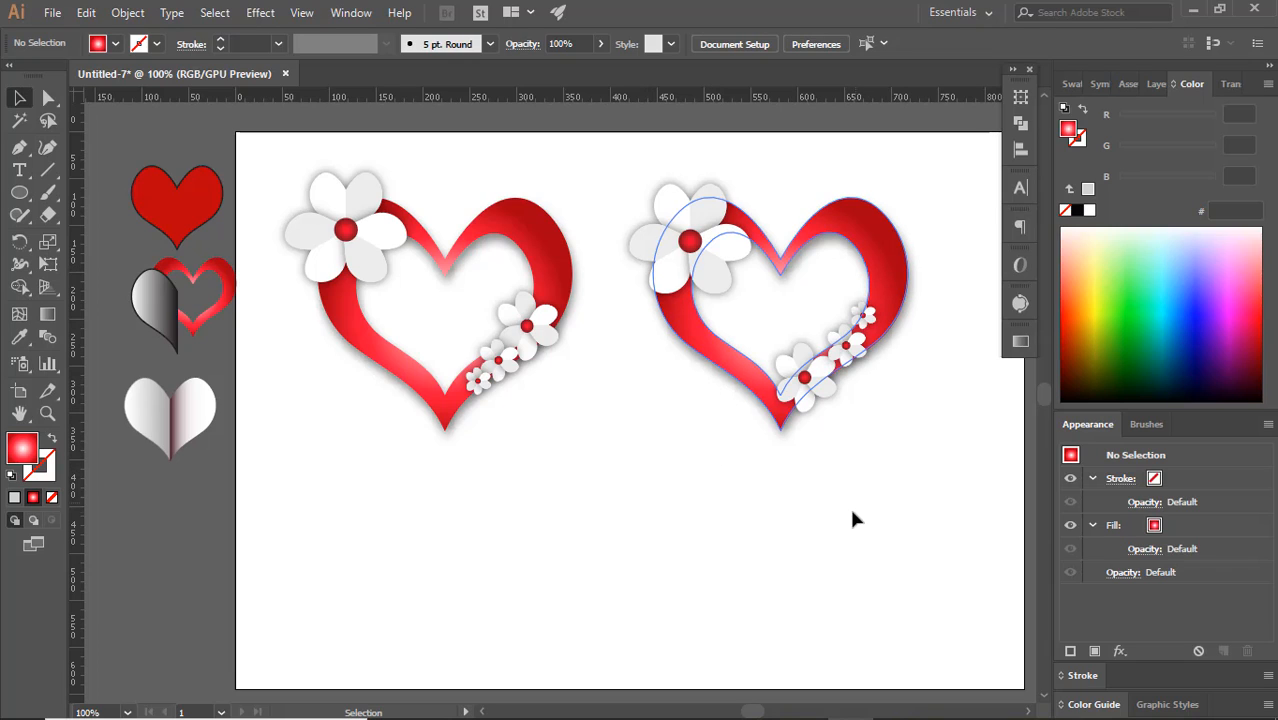
drag(615, 177, 912, 492)
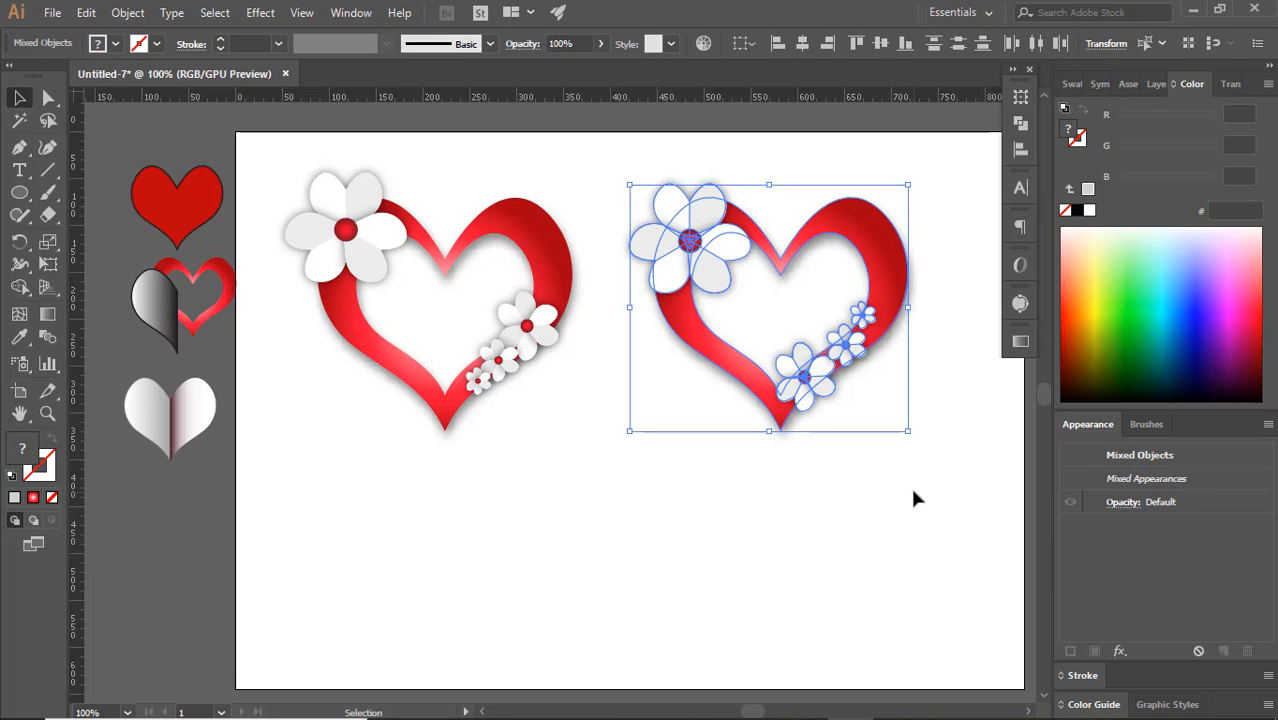
click(138, 13)
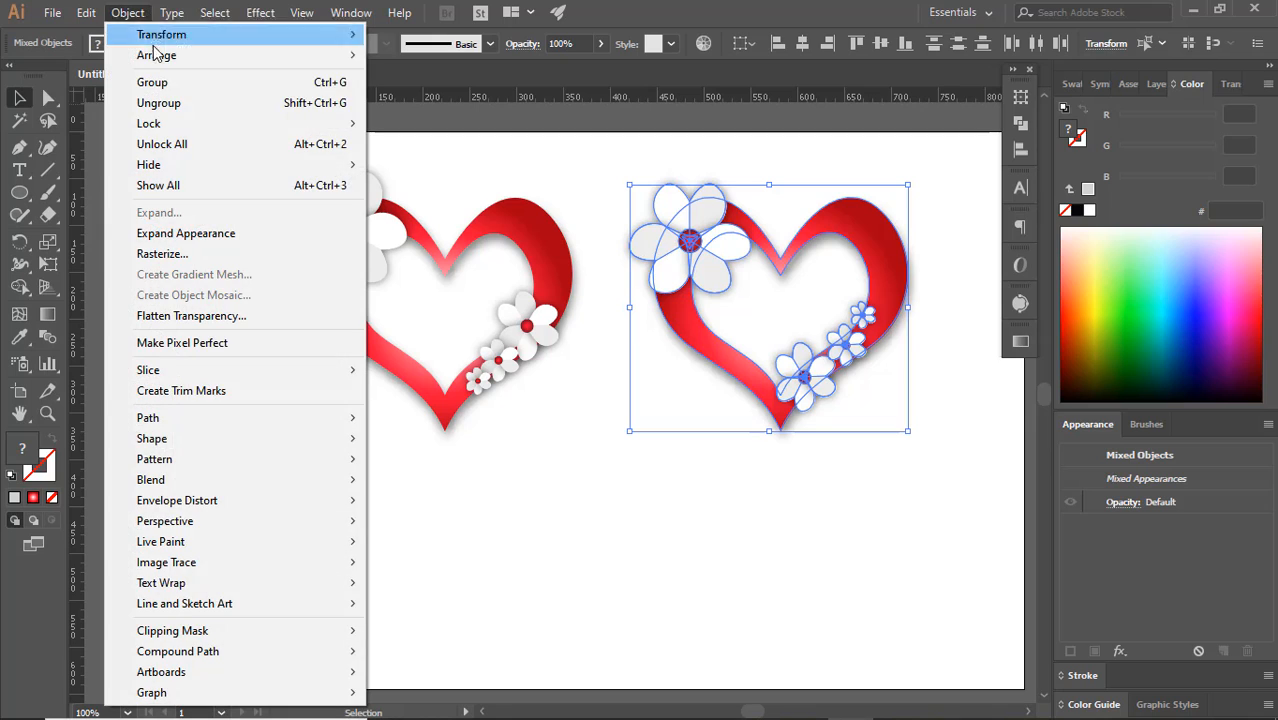
click(155, 82)
click(557, 477)
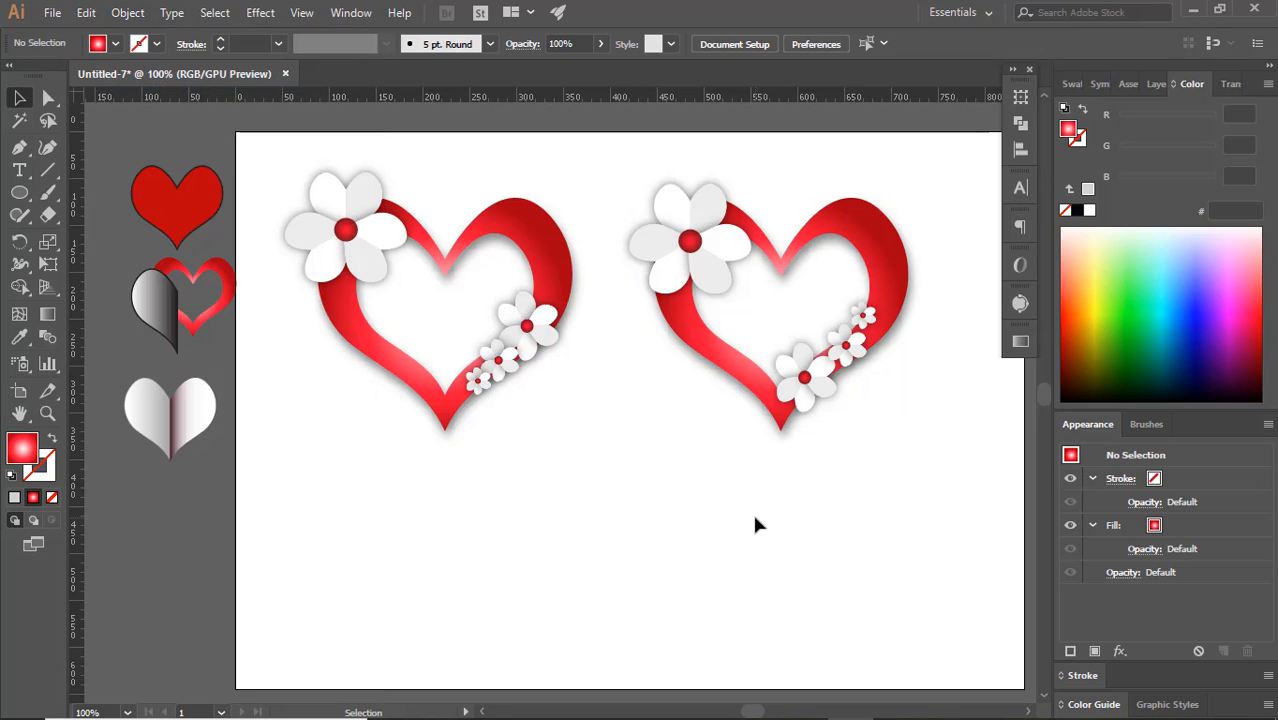
- Group the first heart together with all of its flowers
drag(270, 154, 564, 447)
click(127, 12)
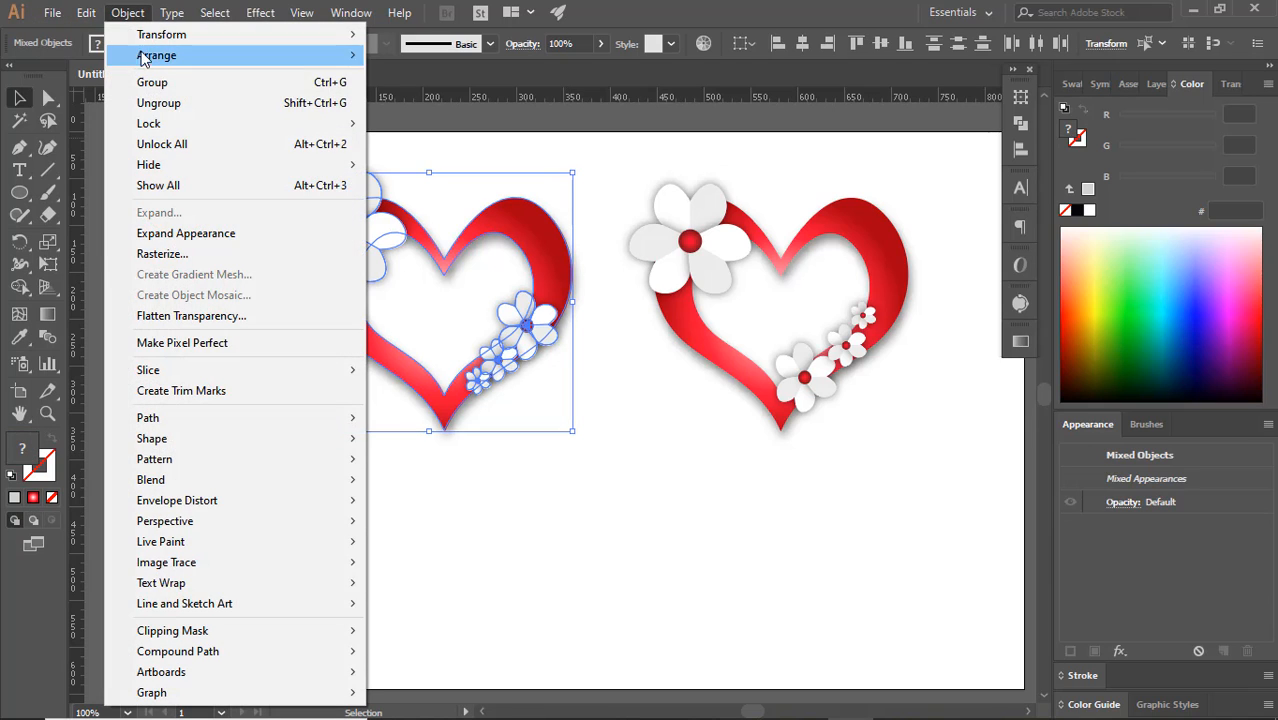
click(140, 81)
click(618, 556)
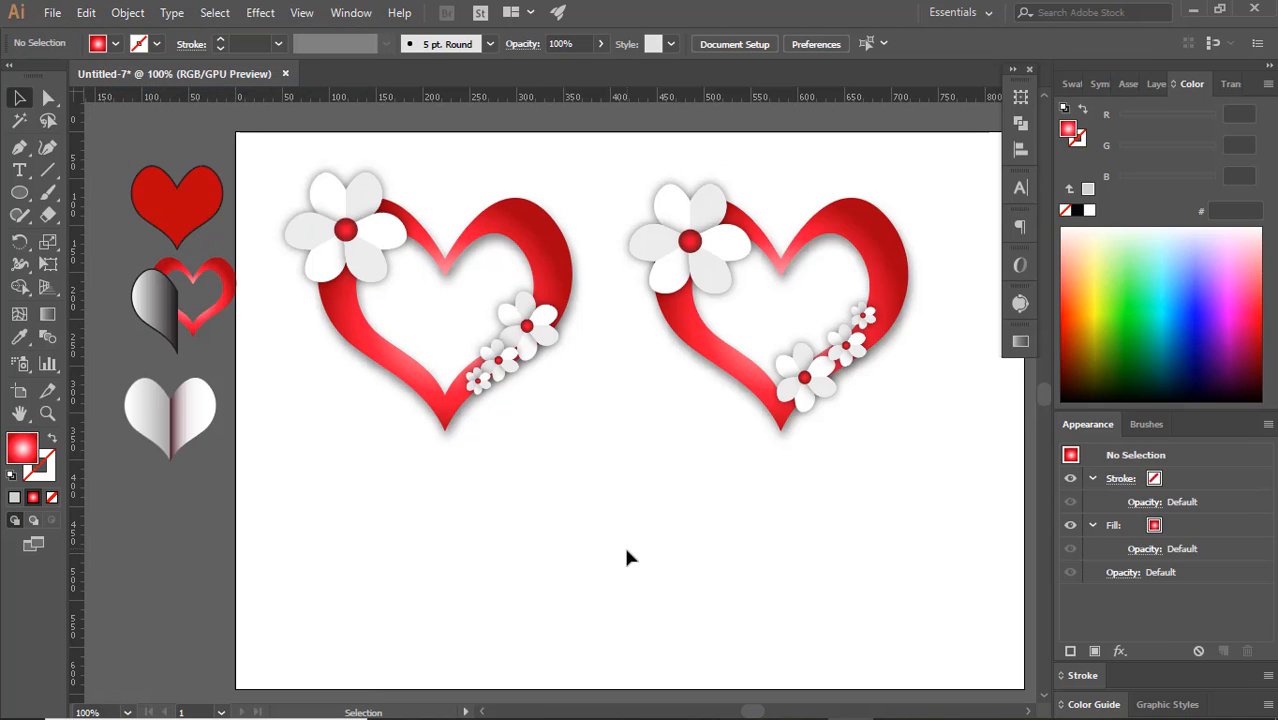
- Hide the leftover shapes beside the artboard: the solid red heart, the small outline heart, the dark half-heart and the white folded heart
scroll(622, 544, down, 2)
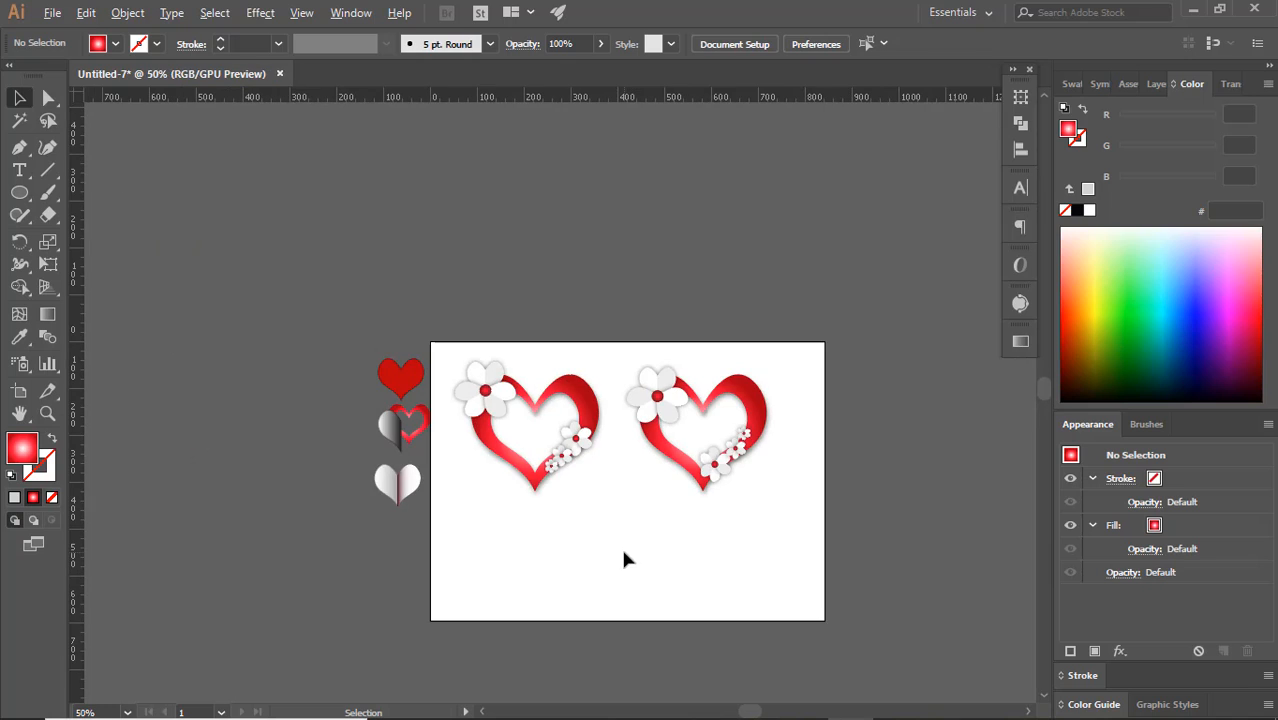
scroll(767, 543, up, 1)
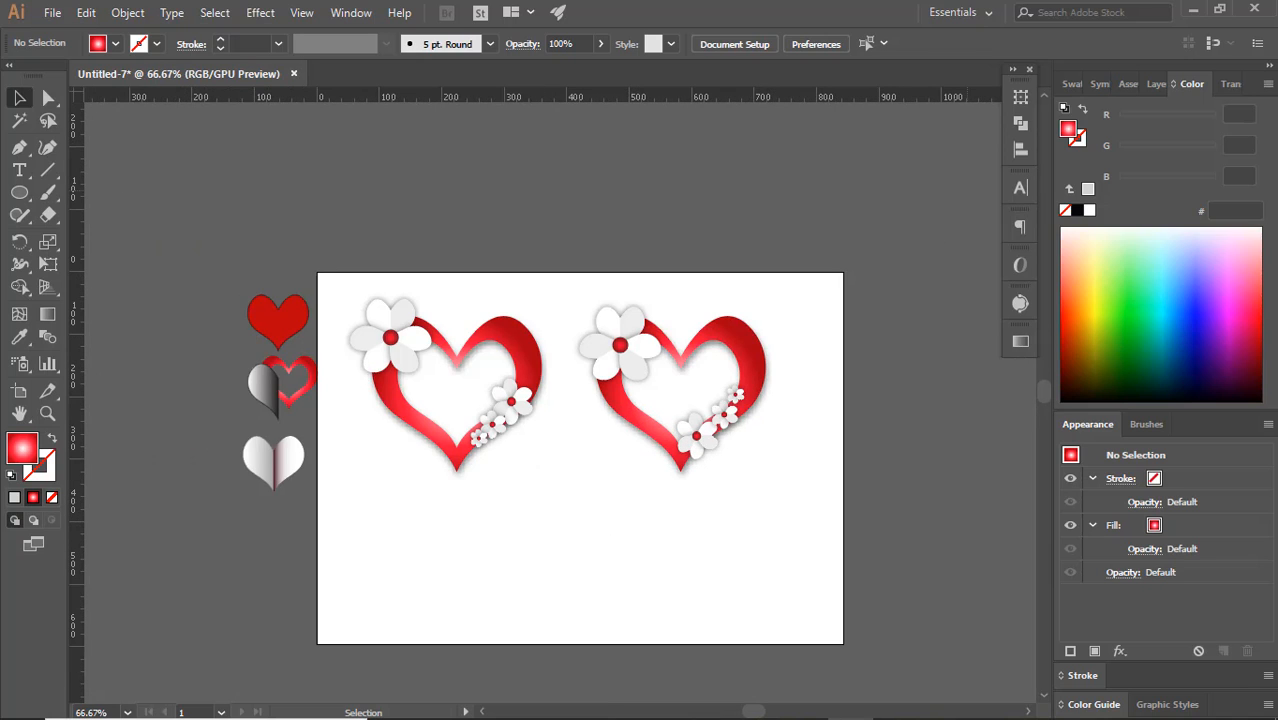
click(1155, 84)
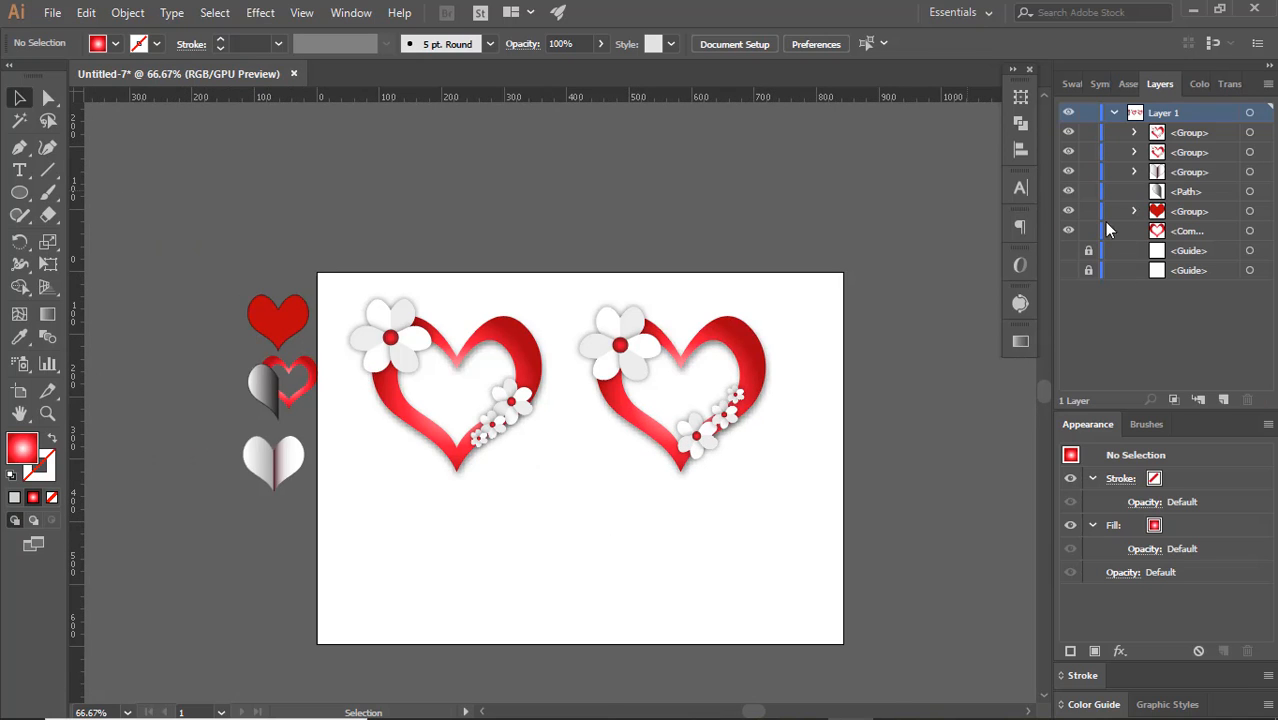
click(1068, 211)
click(1068, 230)
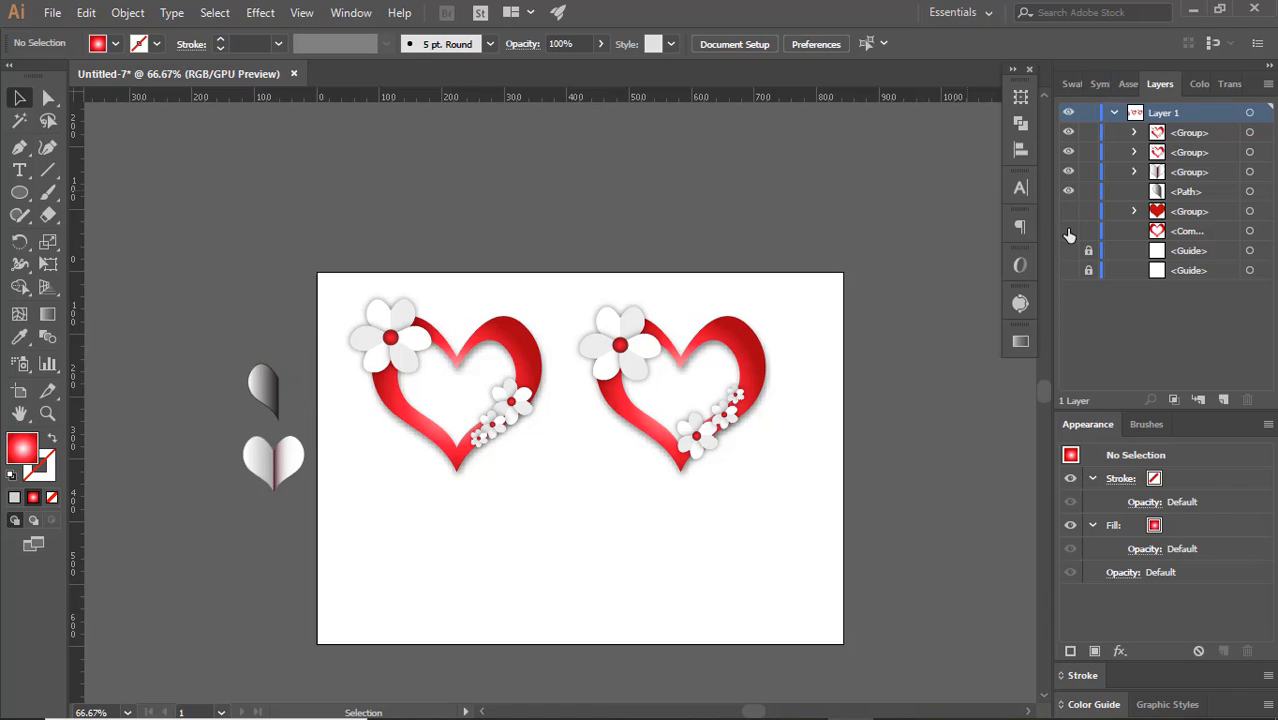
click(1068, 192)
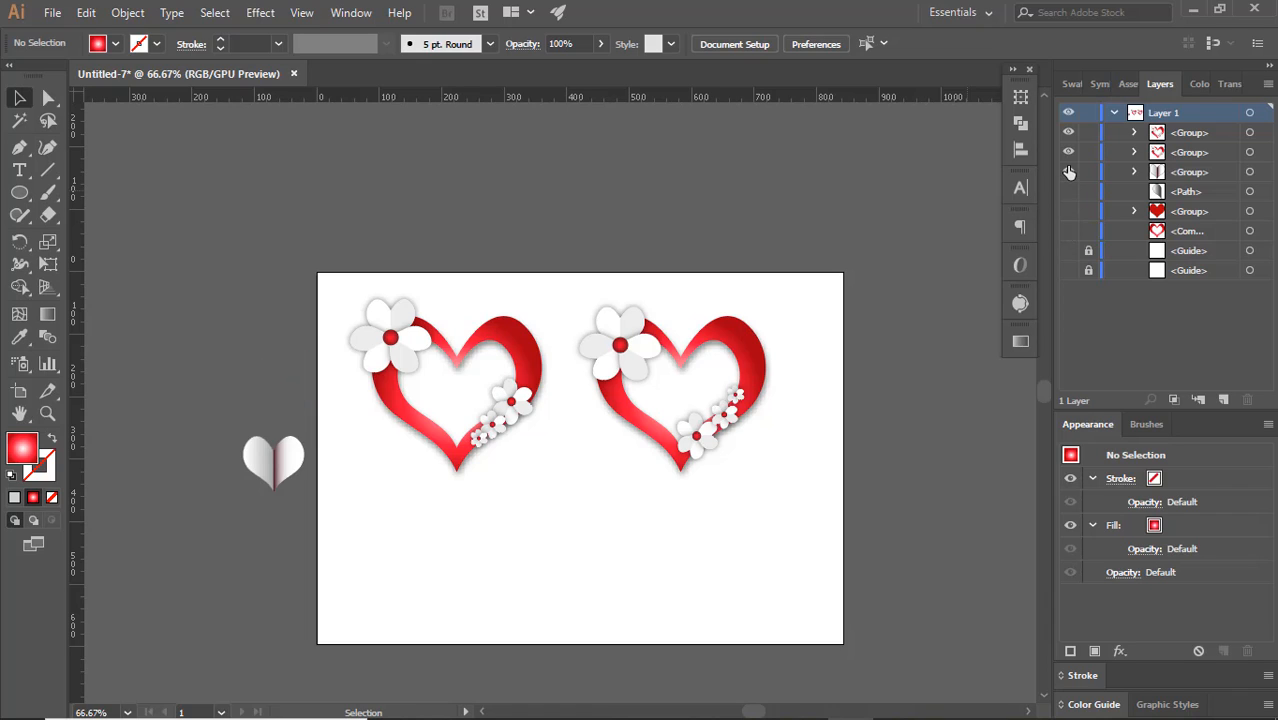
click(1068, 172)
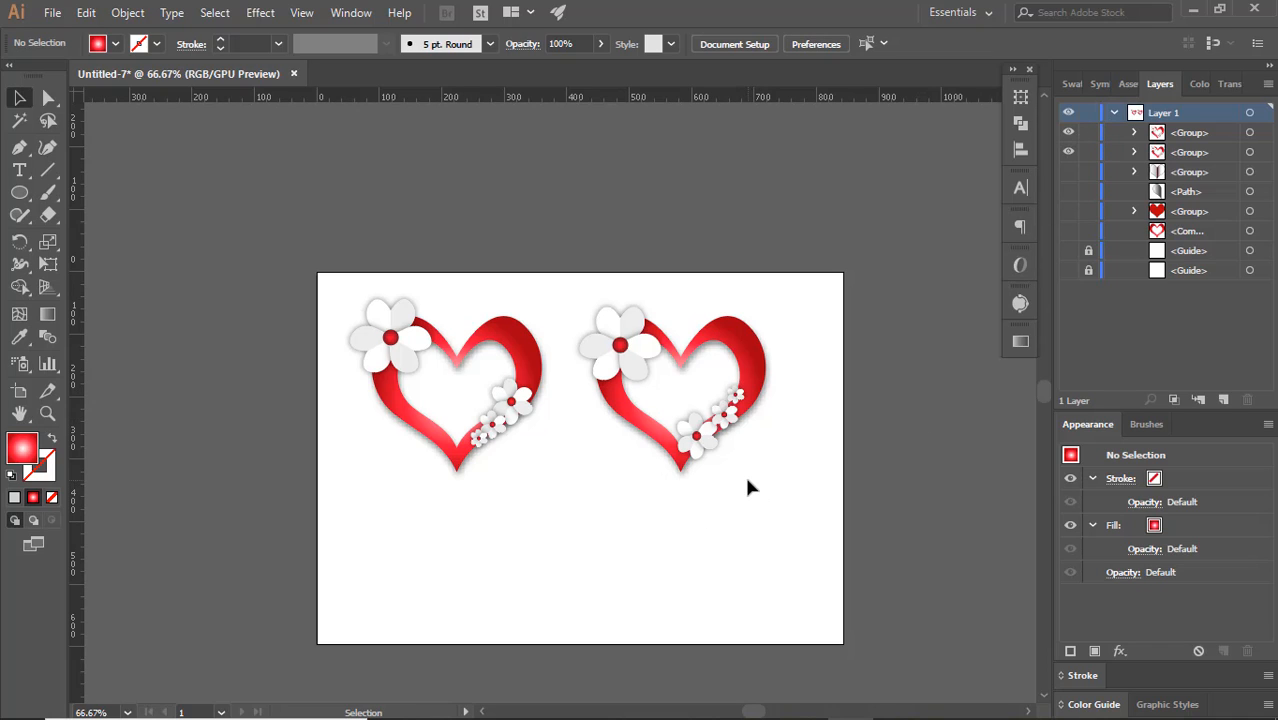
- Move both flower-decorated heart groups lower on the artboard so they sit side by side at about the same height
scroll(743, 480, up, 2)
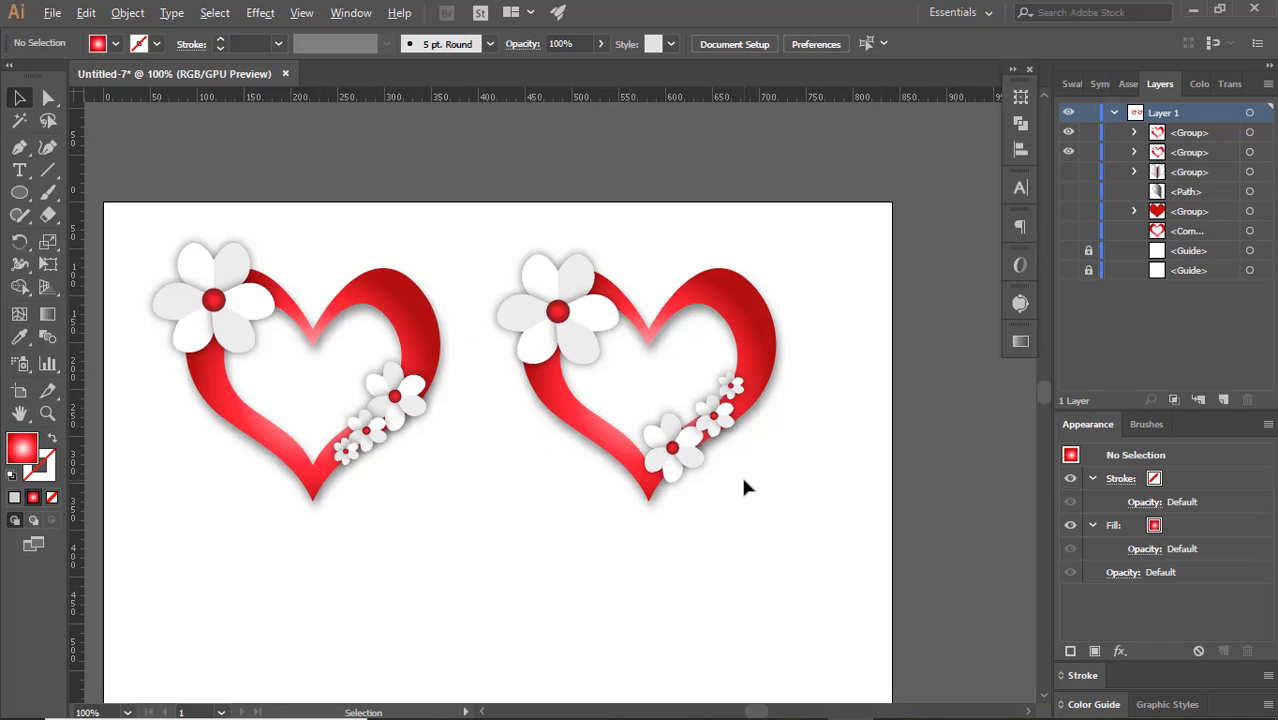
scroll(743, 480, down, 2)
scroll(706, 698, up, 2)
scroll(697, 490, up, 2)
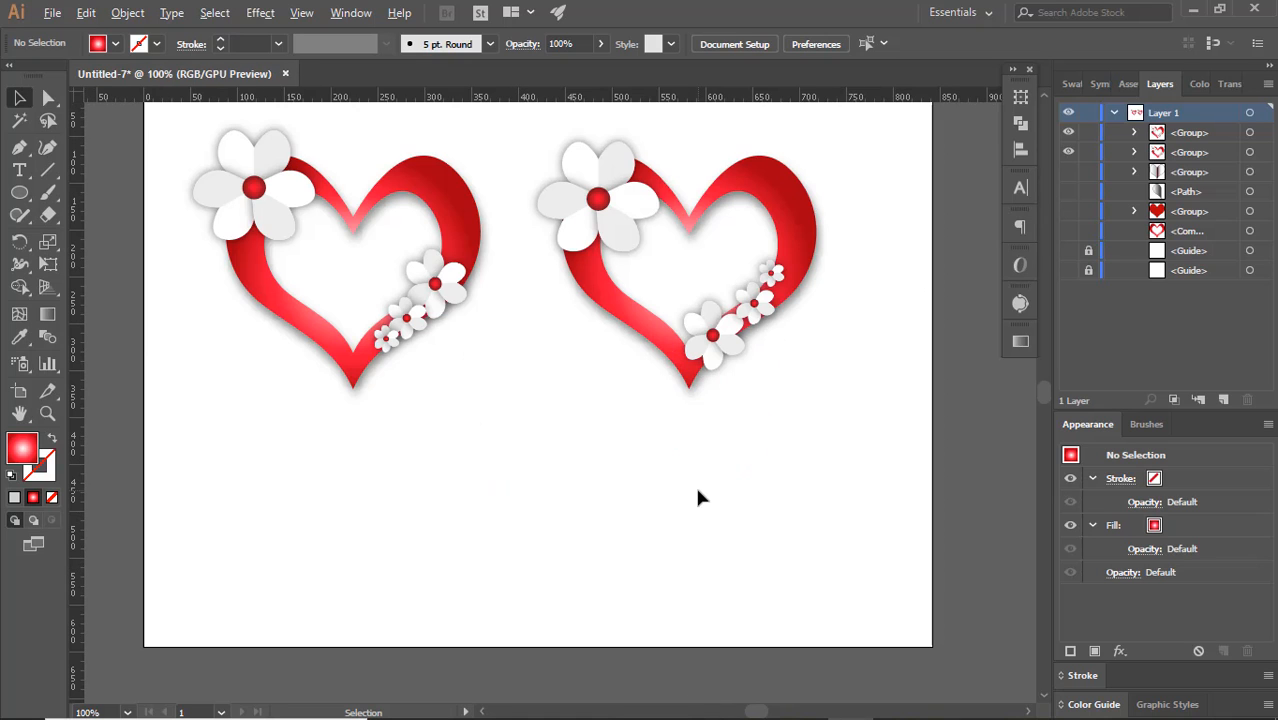
drag(353, 376, 346, 436)
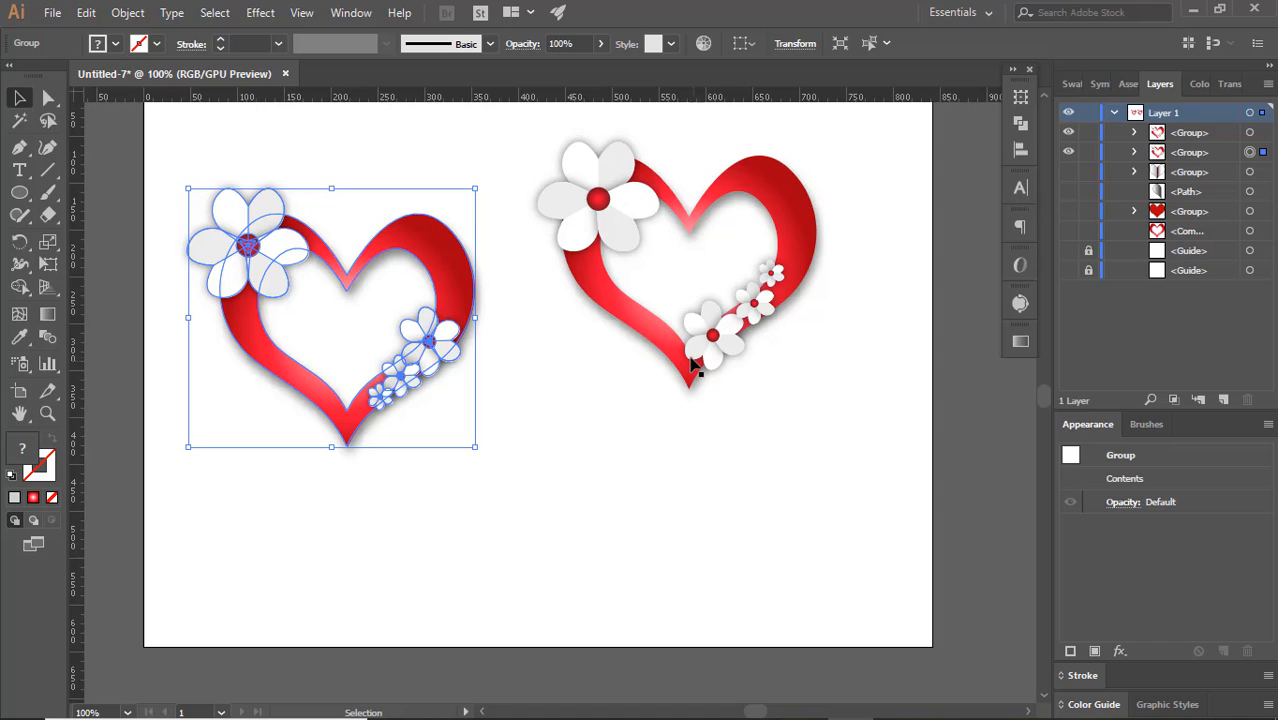
scroll(860, 340, up, 2)
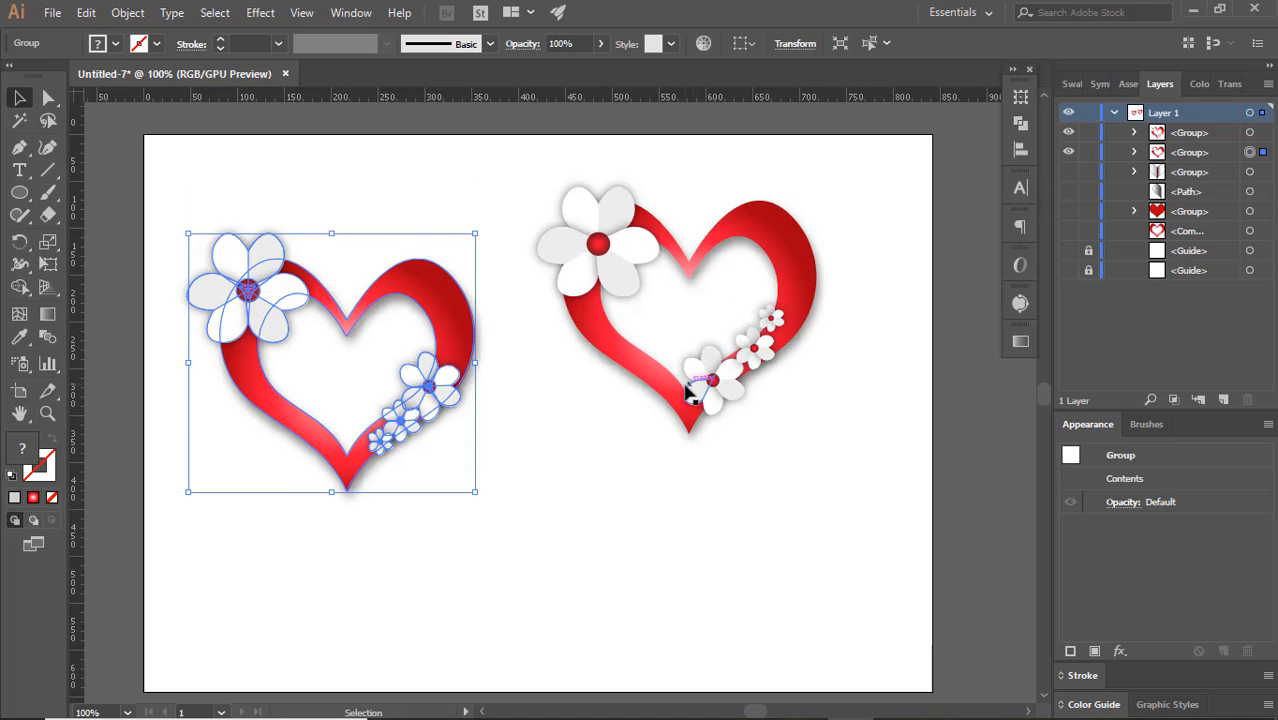
click(672, 393)
drag(672, 393, 676, 452)
click(855, 497)
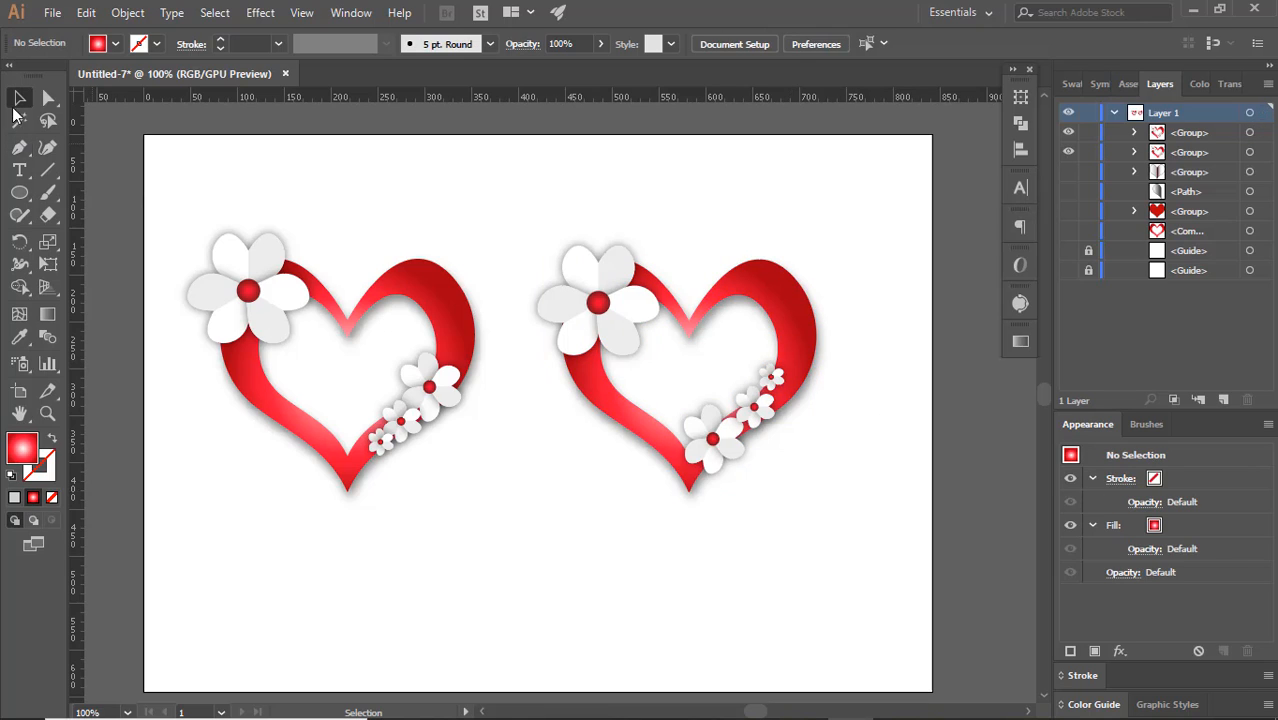
- Draw a rectangle covering the whole artboard, with no fill and a light grey d2d2d2 stroke
click(21, 195)
drag(21, 197, 100, 188)
drag(145, 138, 931, 689)
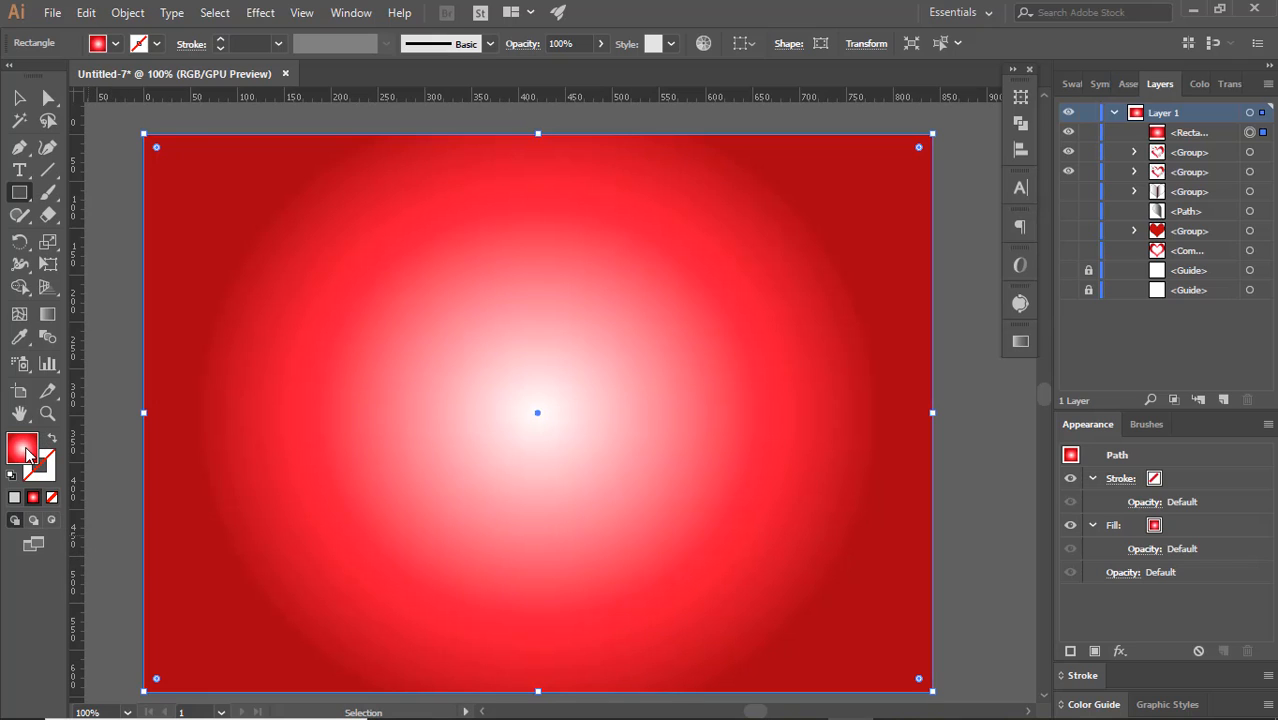
click(51, 497)
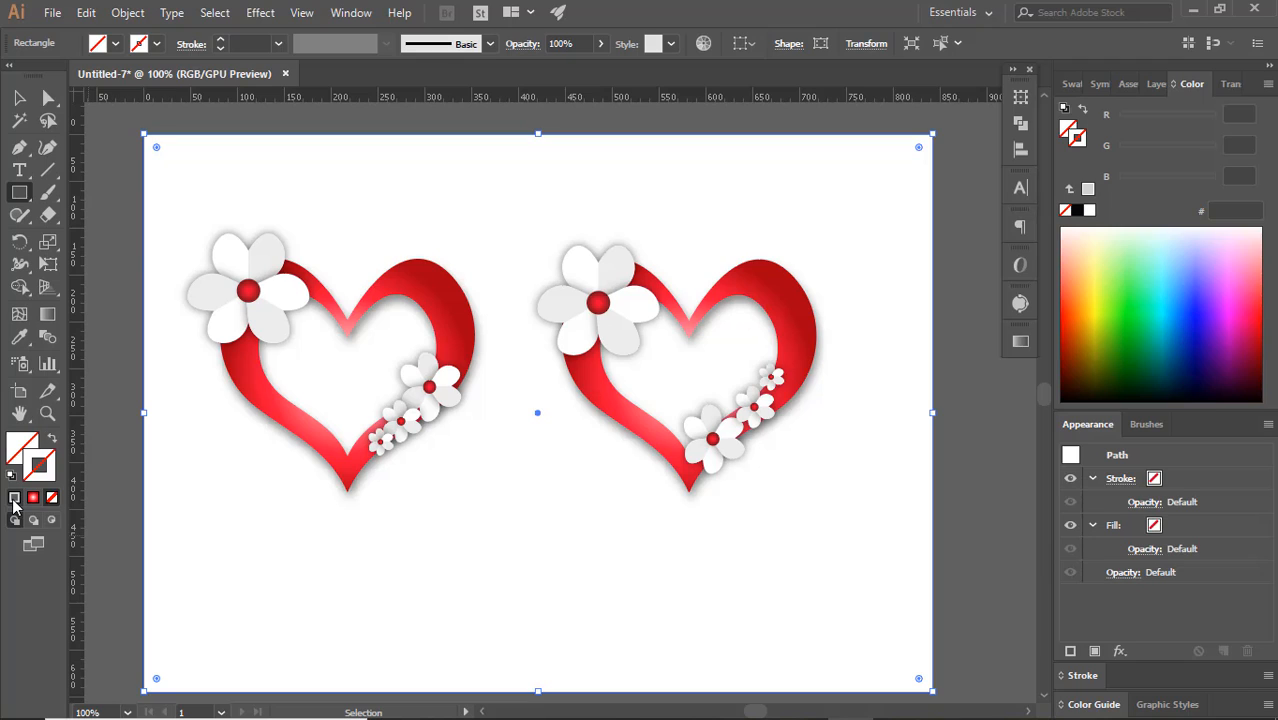
click(14, 497)
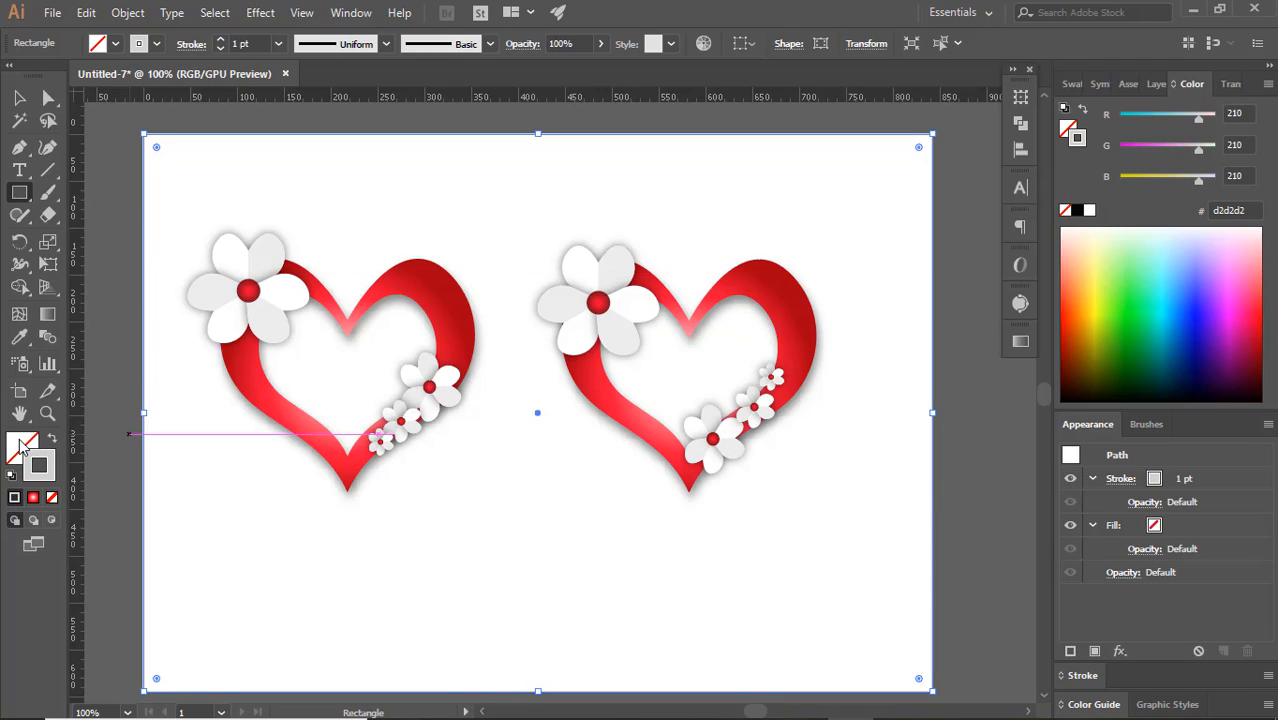
- Send the artboard-sized rectangle to the back, behind both hearts
click(143, 13)
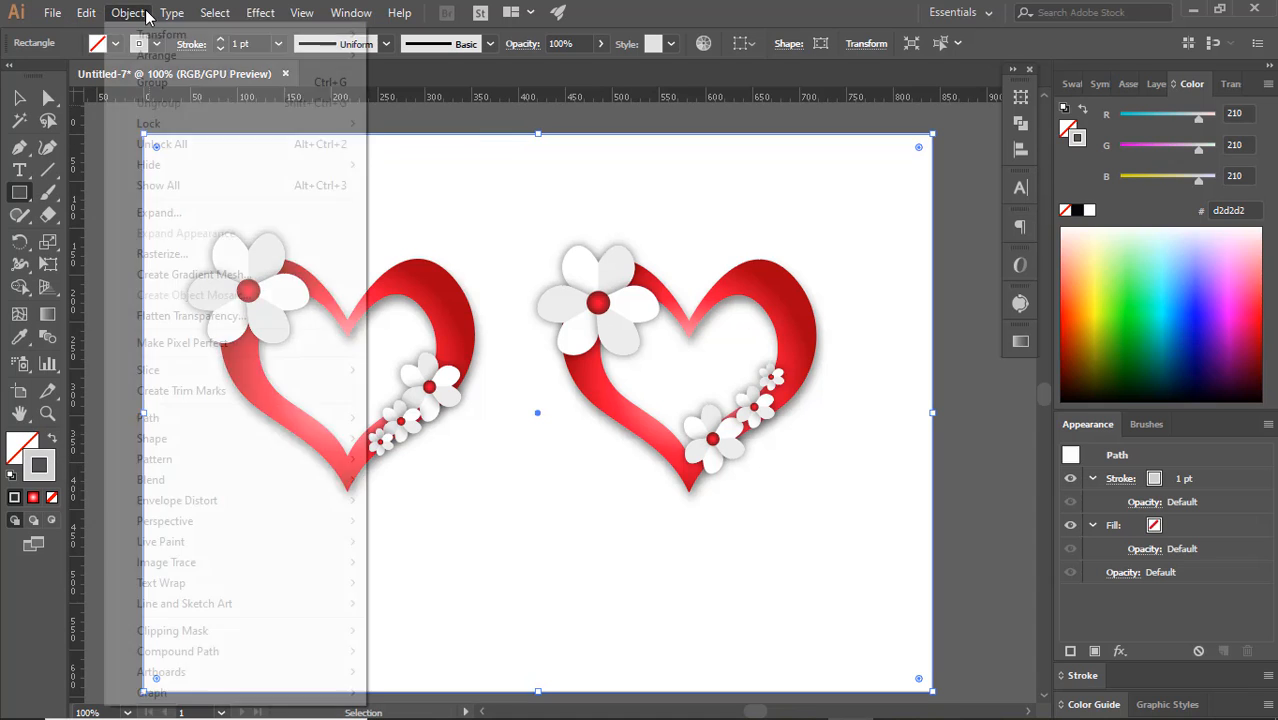
mouse_move(157, 56)
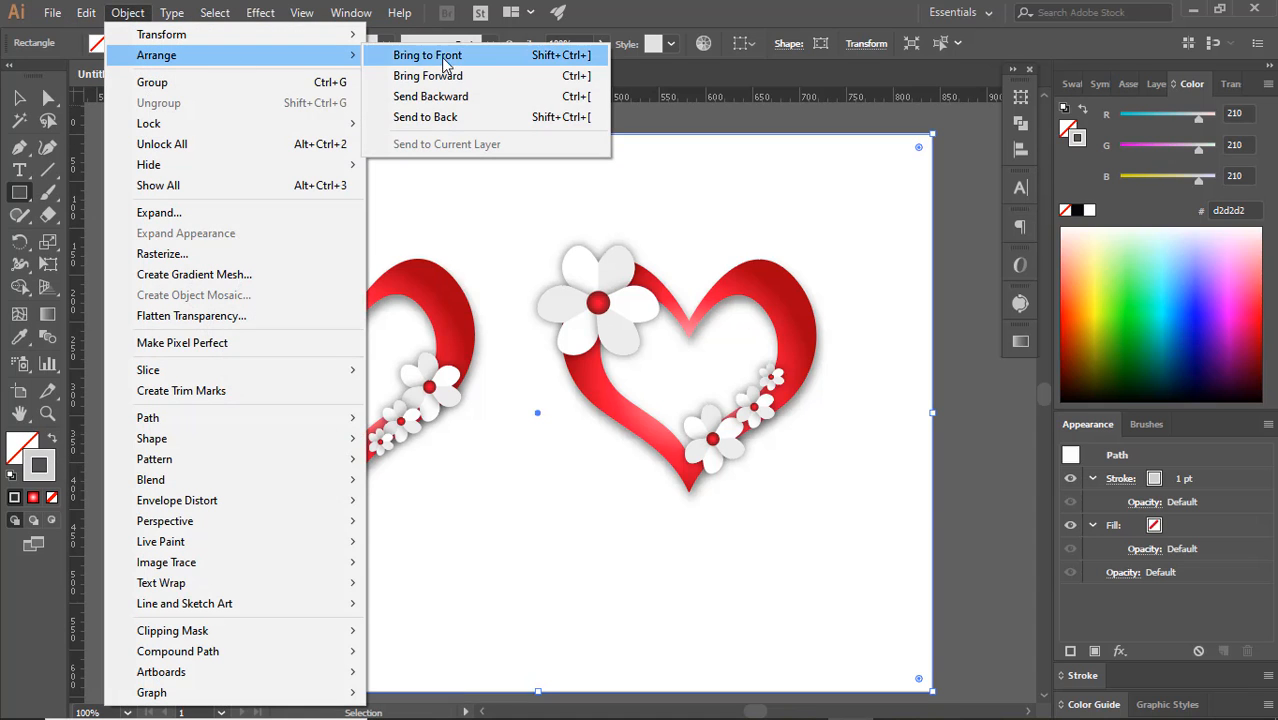
click(455, 119)
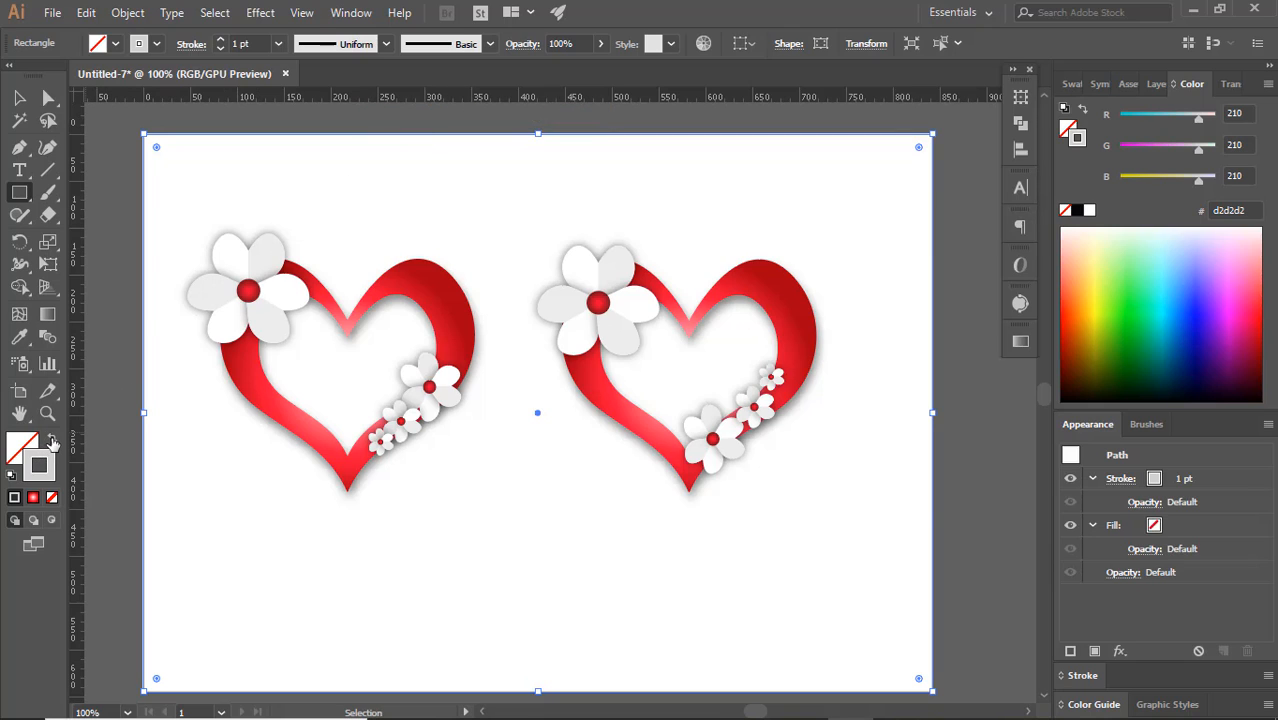
- Swap the background rectangle's fill and stroke, and change its fill to white
click(53, 443)
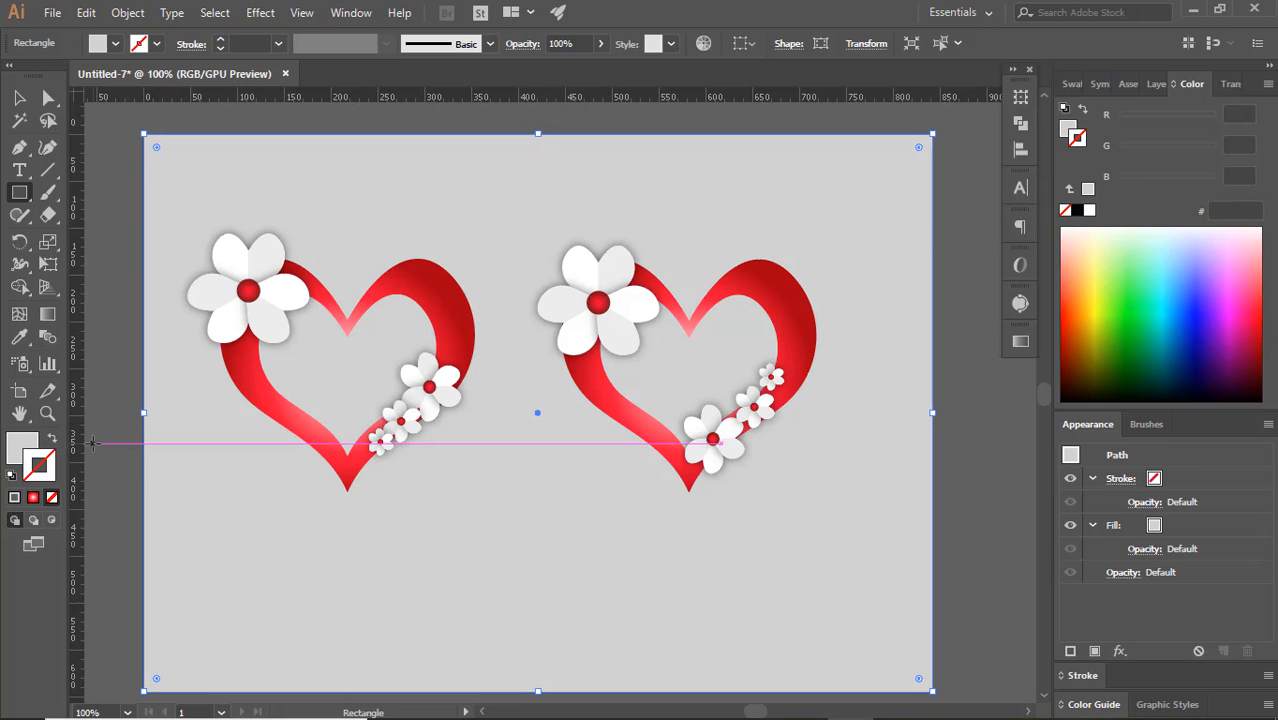
double_click(14, 448)
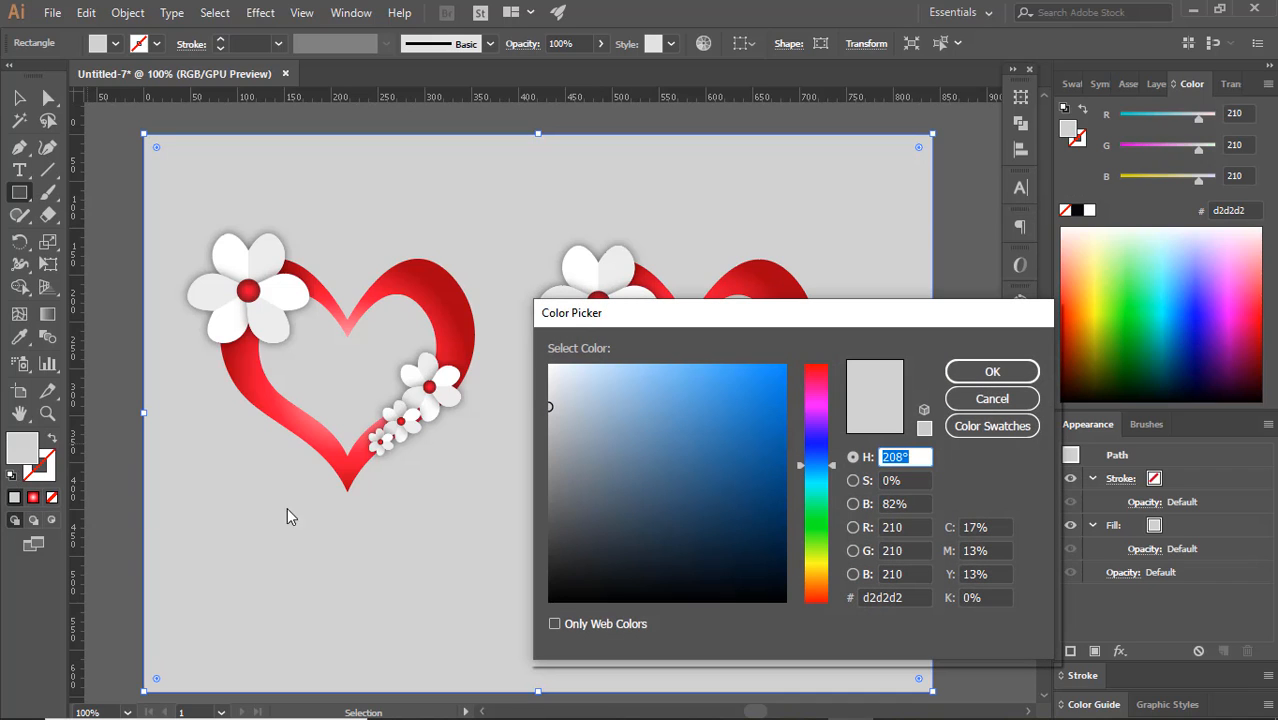
click(992, 398)
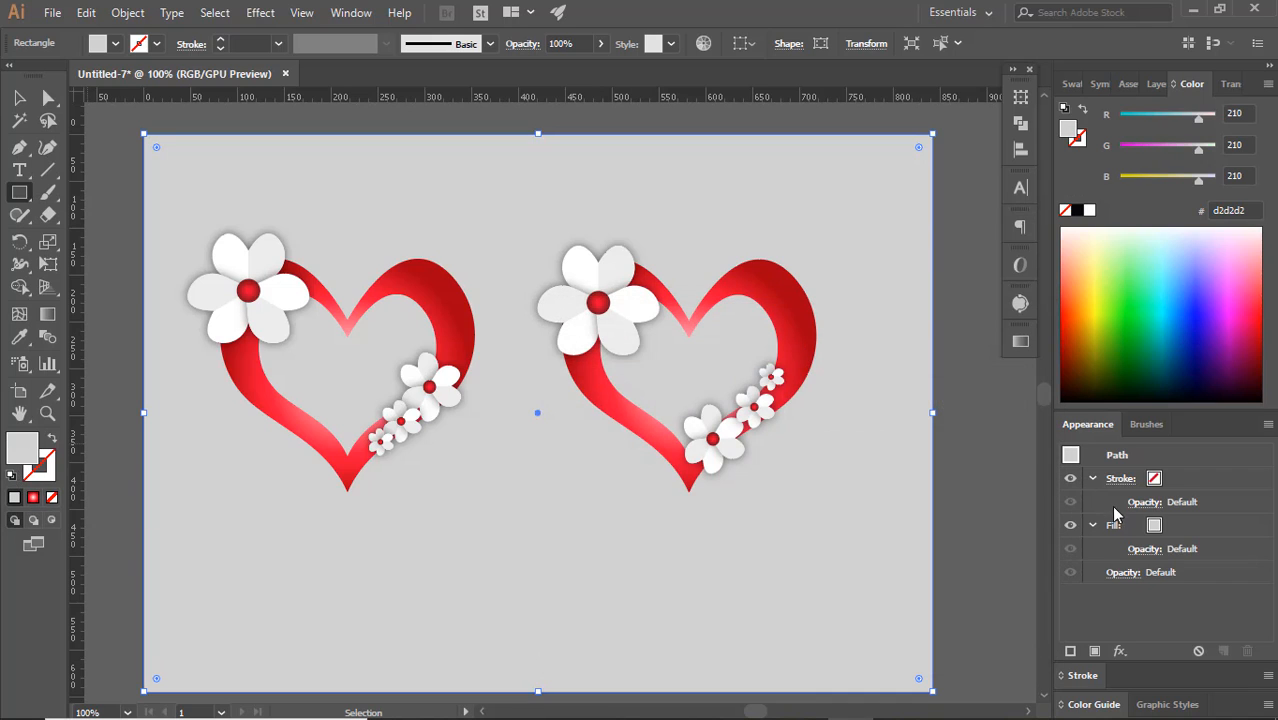
click(1088, 212)
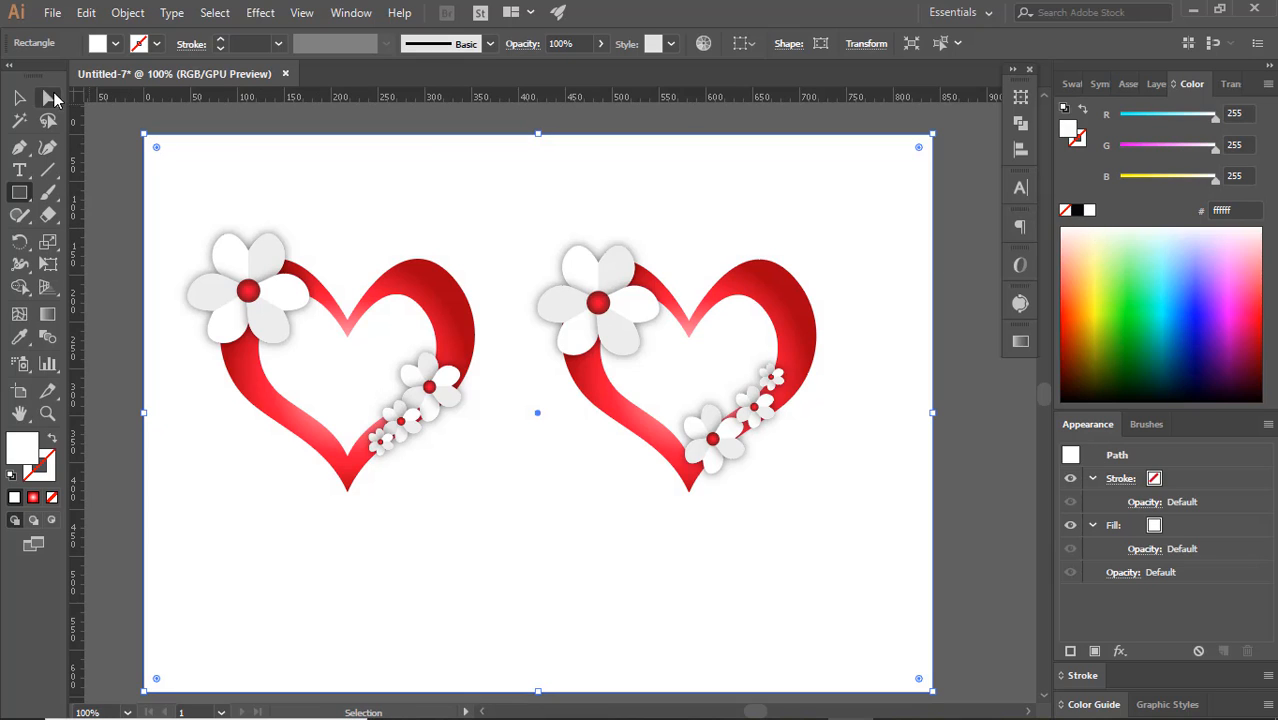
- Select both heart groups together with the background rectangle
click(19, 97)
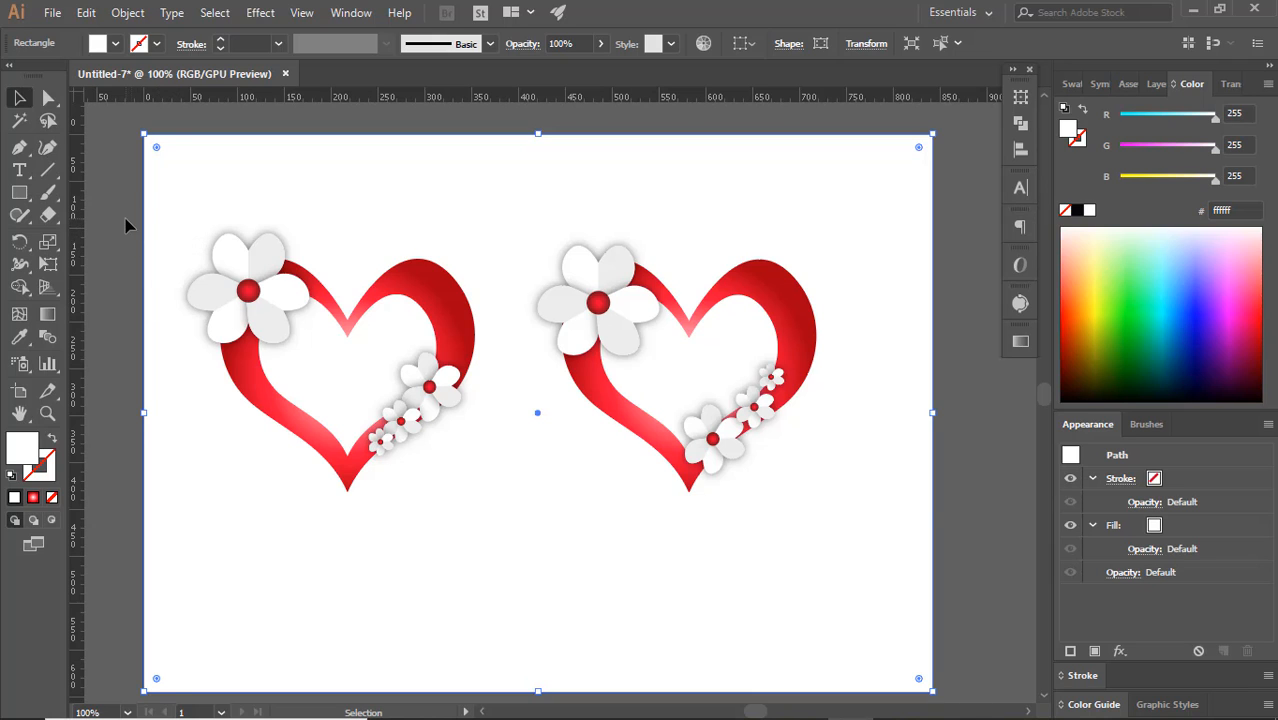
drag(125, 218, 885, 537)
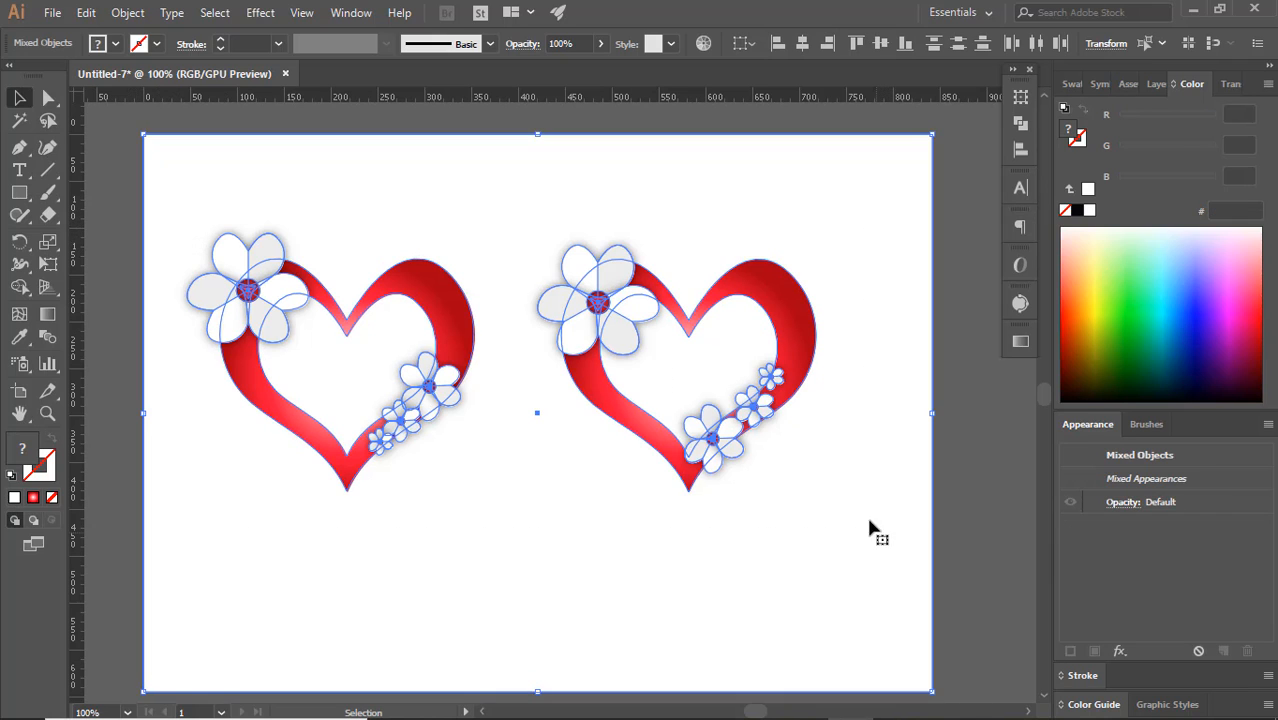